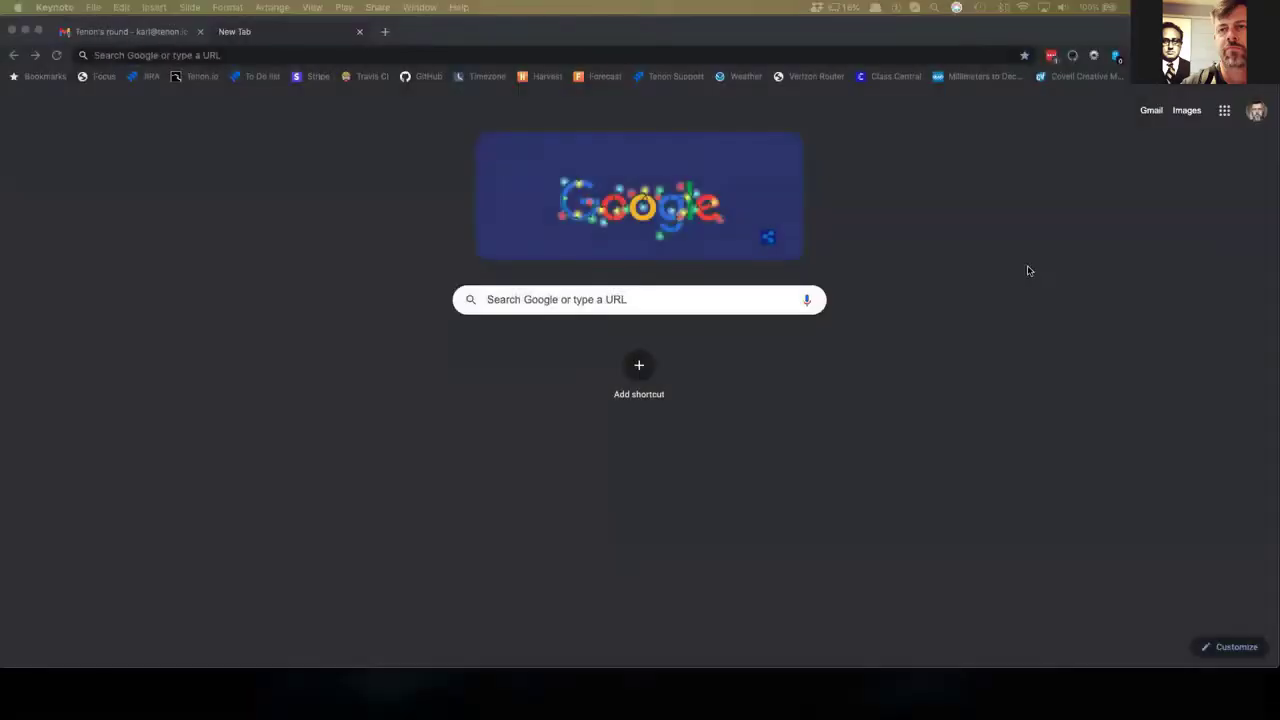
- Load mortise.io in the browser
click(236, 56)
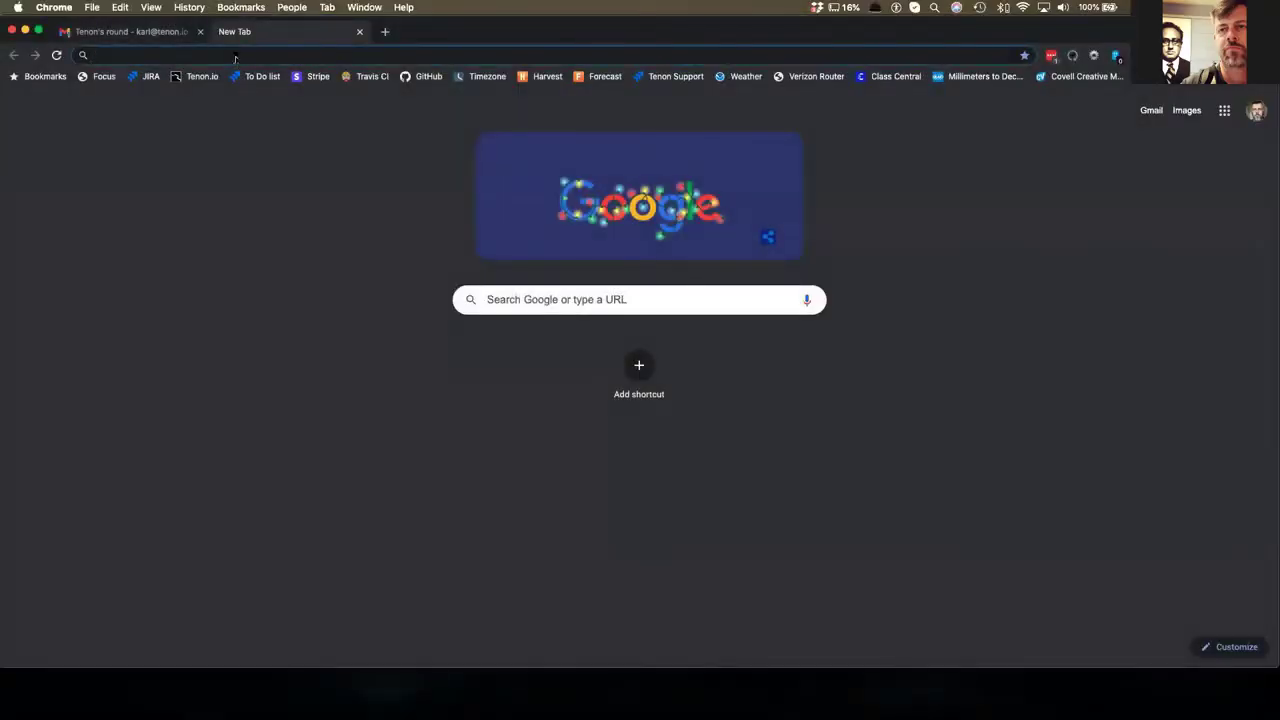
text(mortise.io)
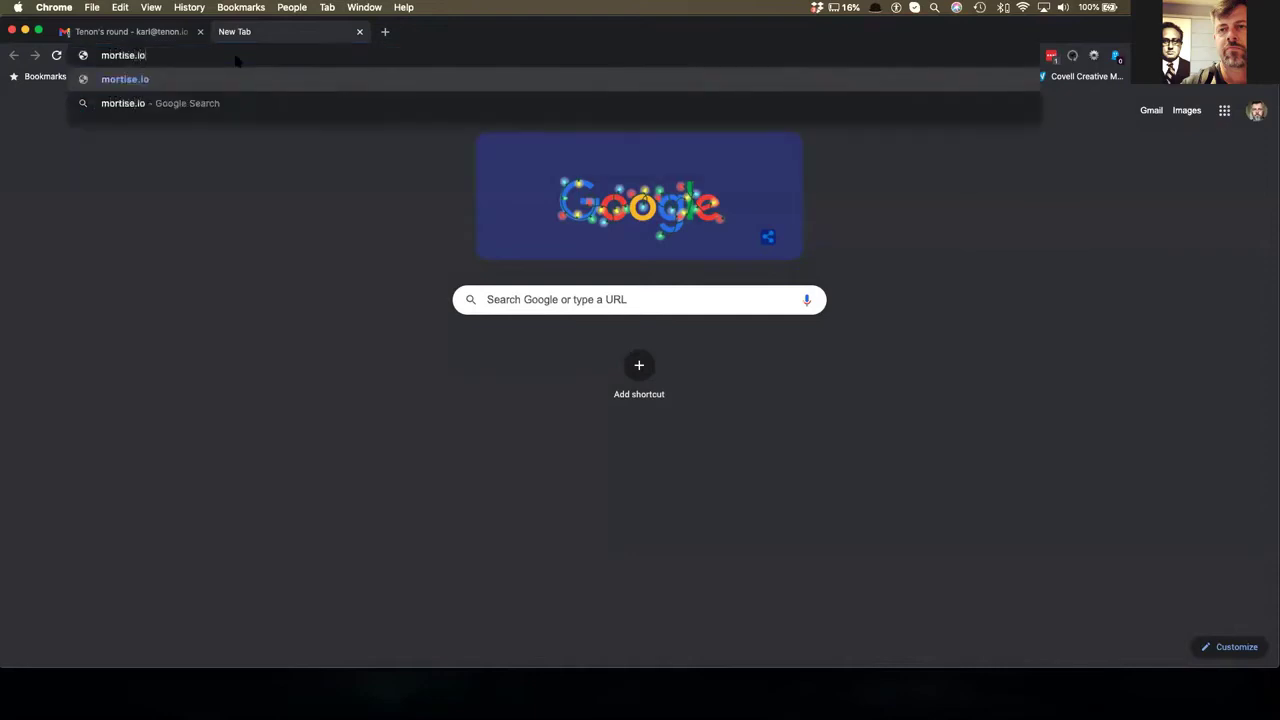
key(Return)
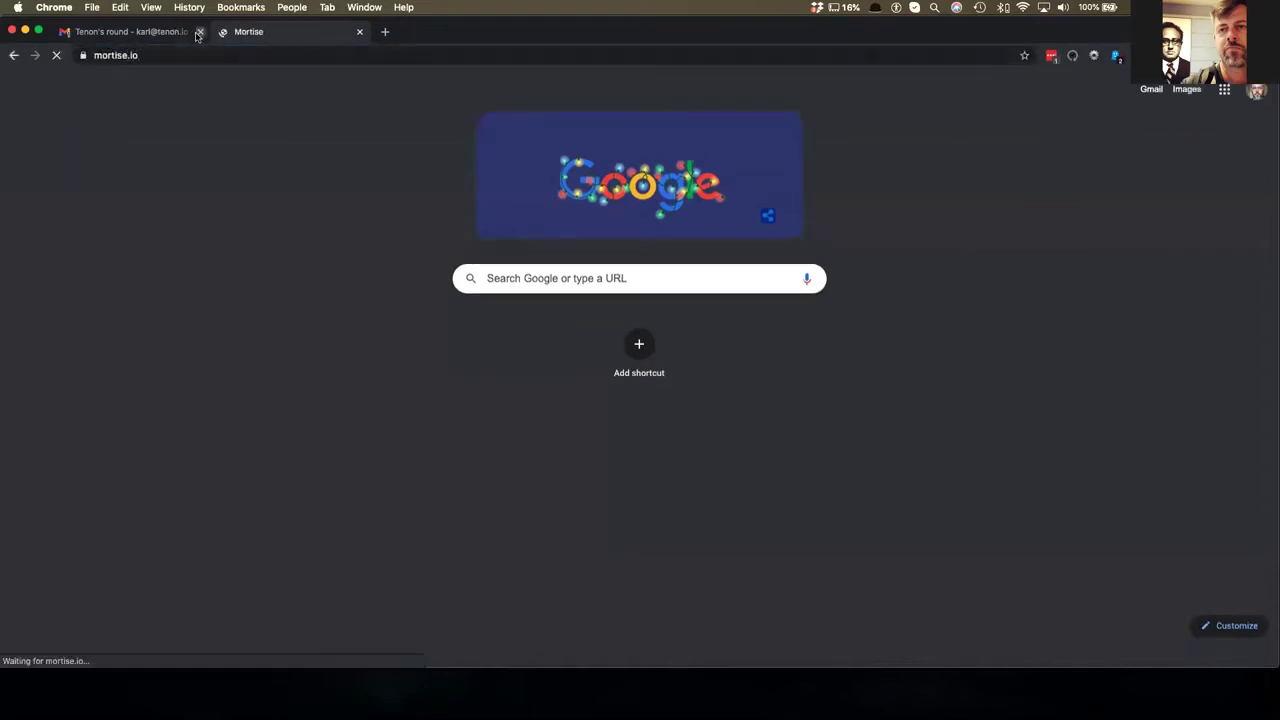
- Close the Gmail tab and sign in to Mortise through the Auth0 login
click(199, 32)
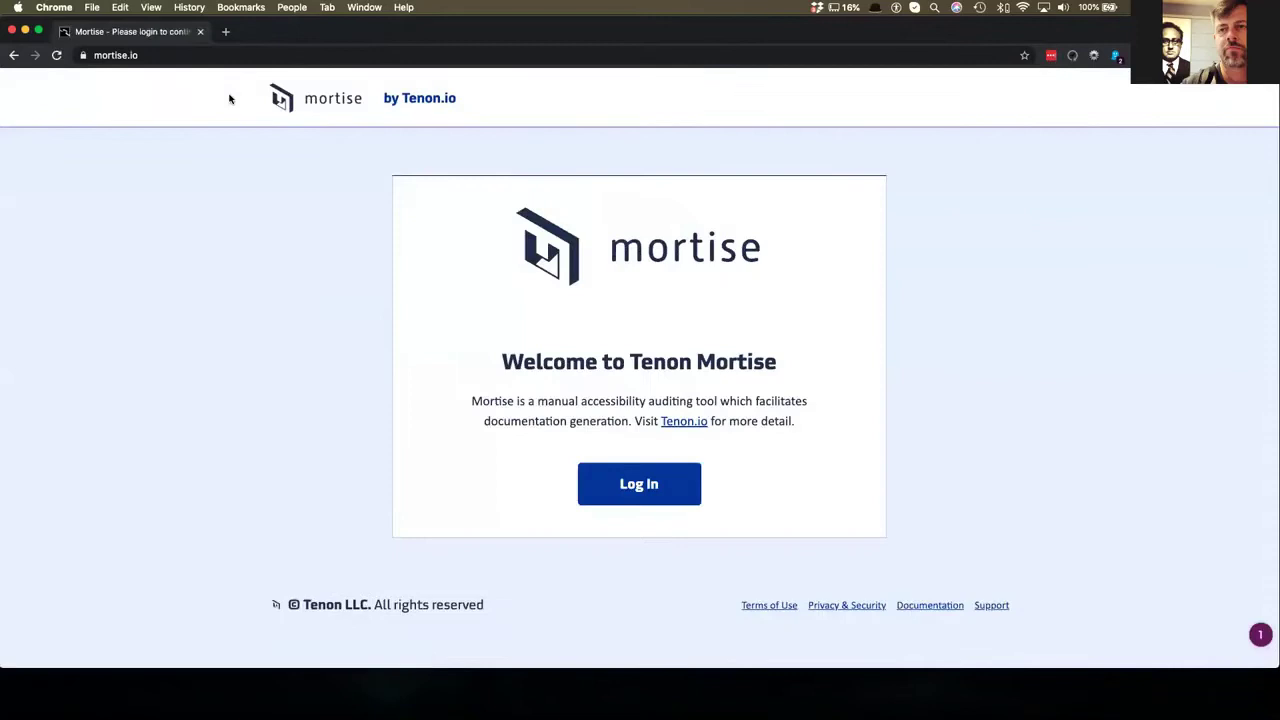
click(651, 493)
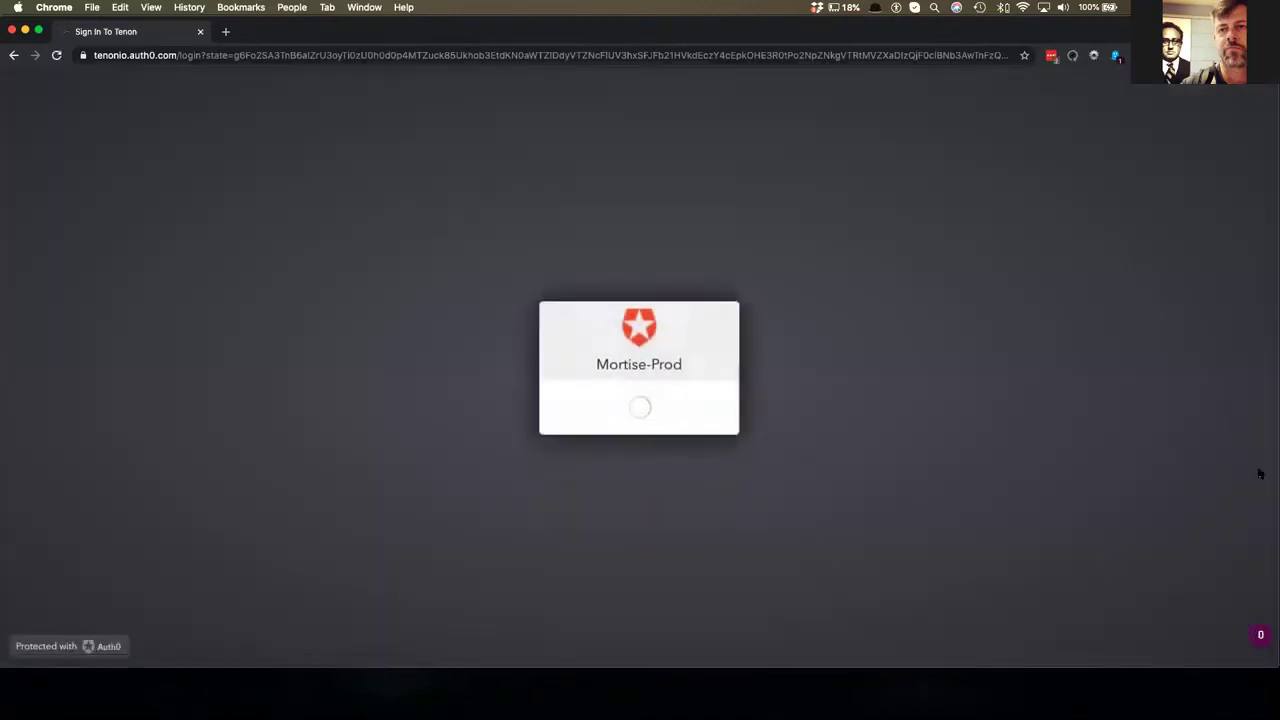
click(606, 457)
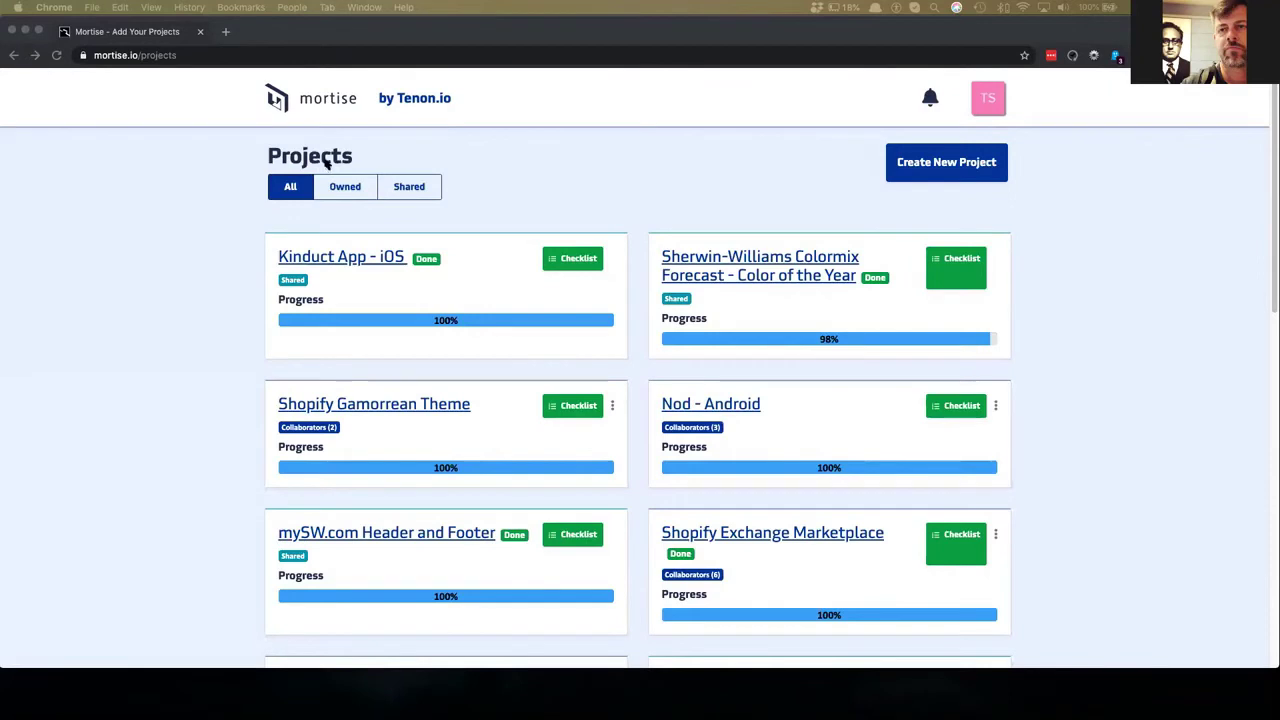
- Filter projects by Owned, Shared, then Owned again, and start a new project
click(533, 182)
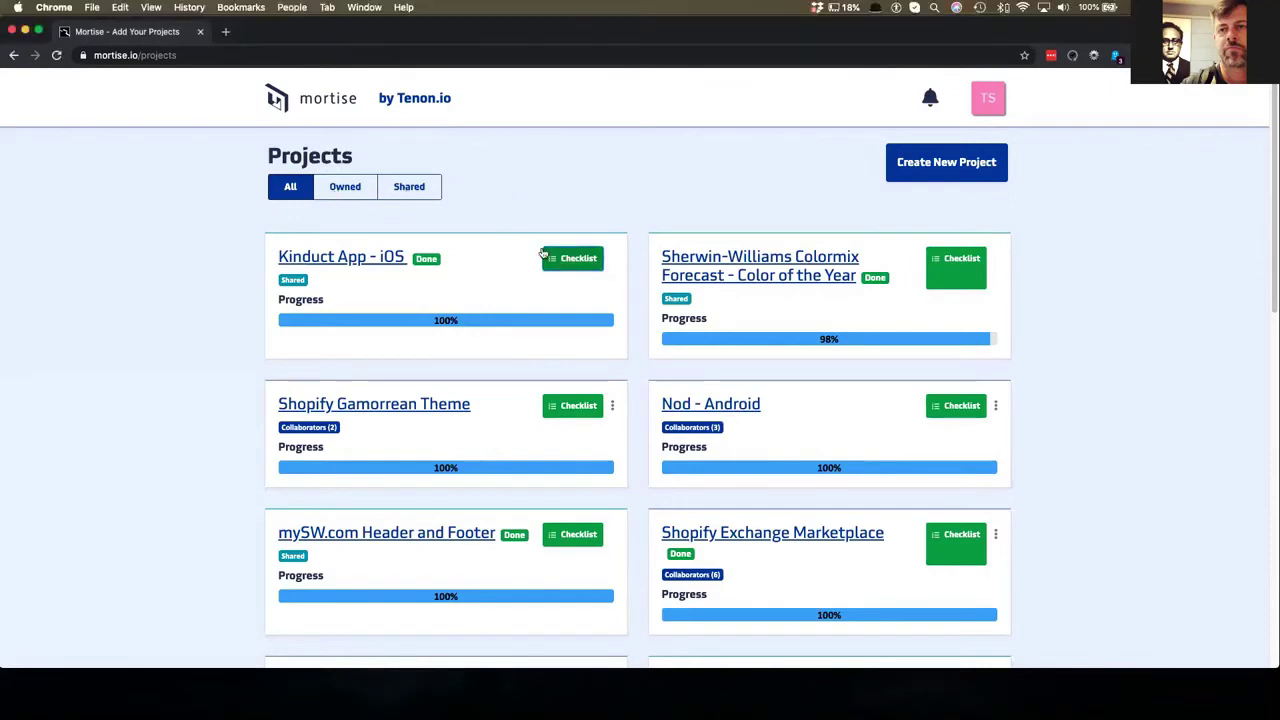
scroll(543, 252, down, 1)
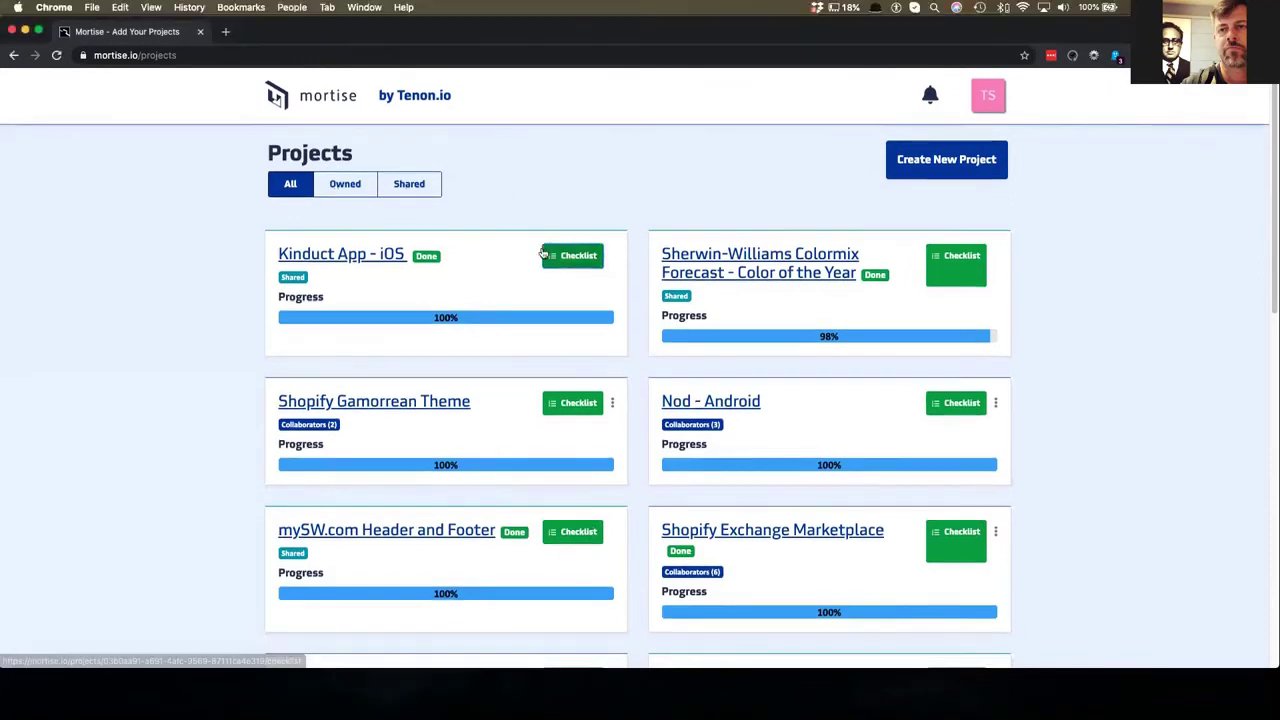
click(340, 188)
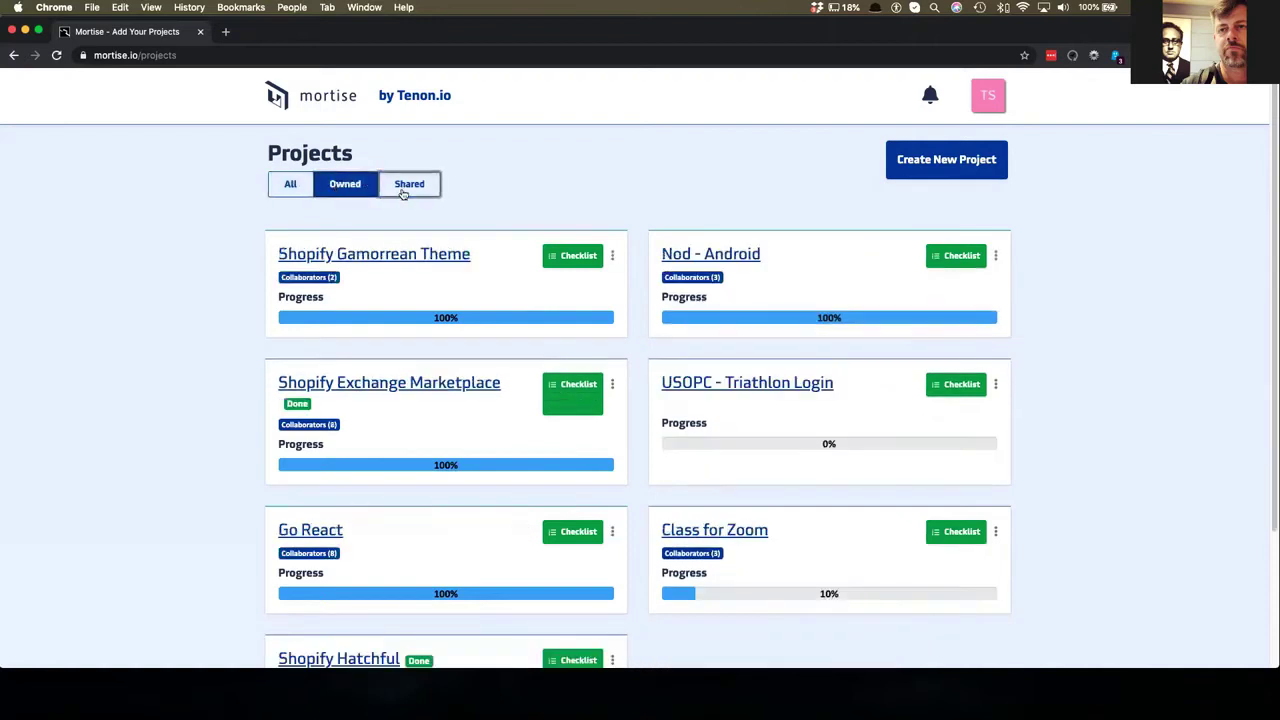
click(406, 186)
click(345, 183)
scroll(391, 241, down, 1)
scroll(391, 241, down, 3)
scroll(820, 200, up, 4)
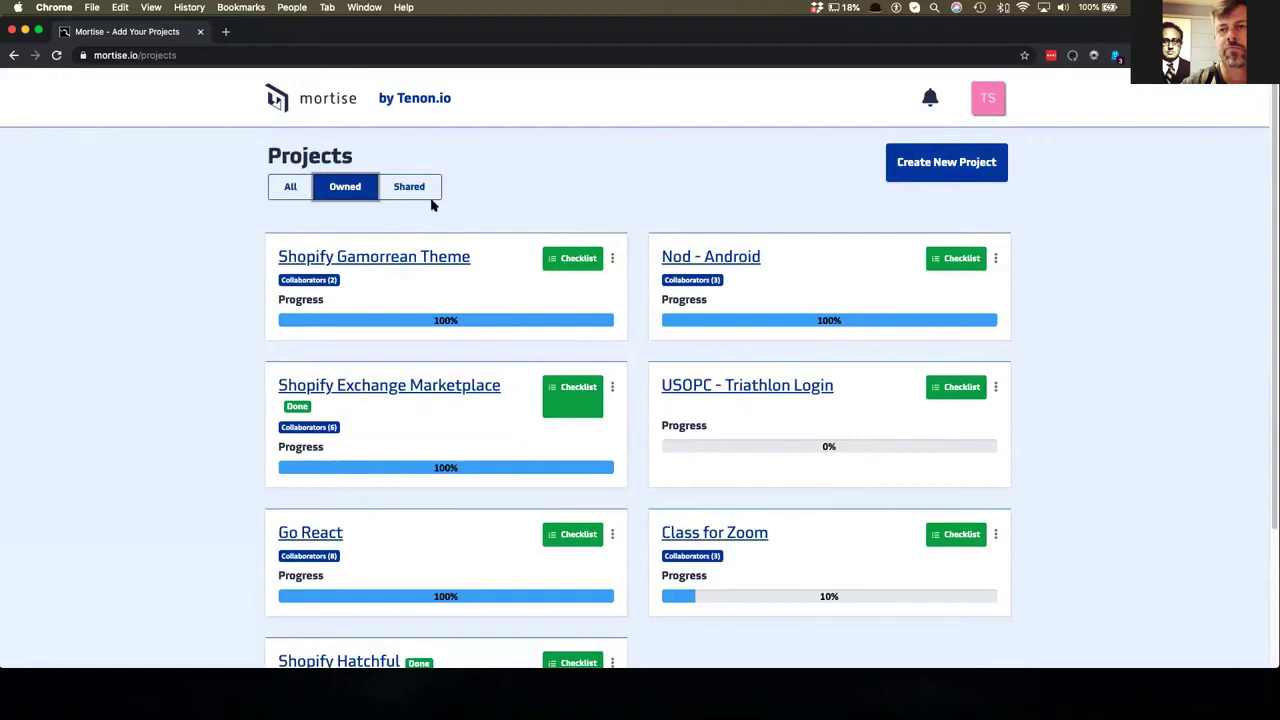
click(900, 170)
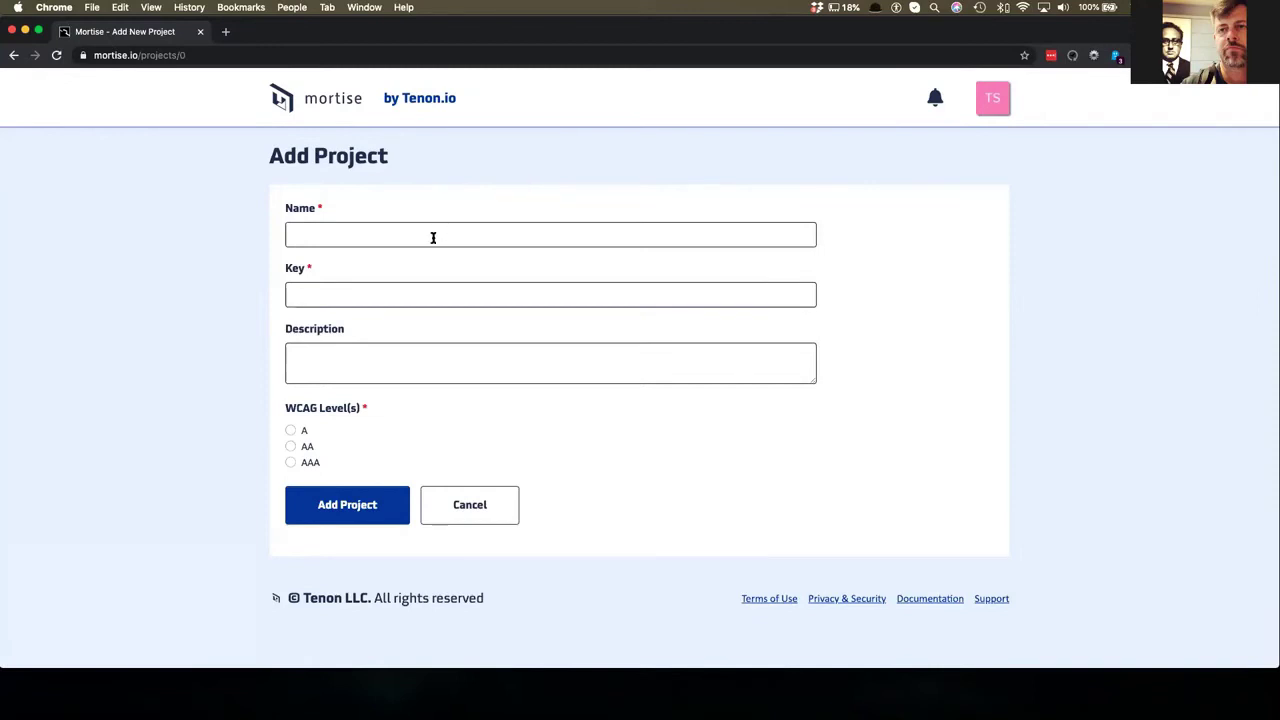
- Create project CNN (key CNN), described 'My demo audit of CNN', targeting WCAG AAA
click(432, 234)
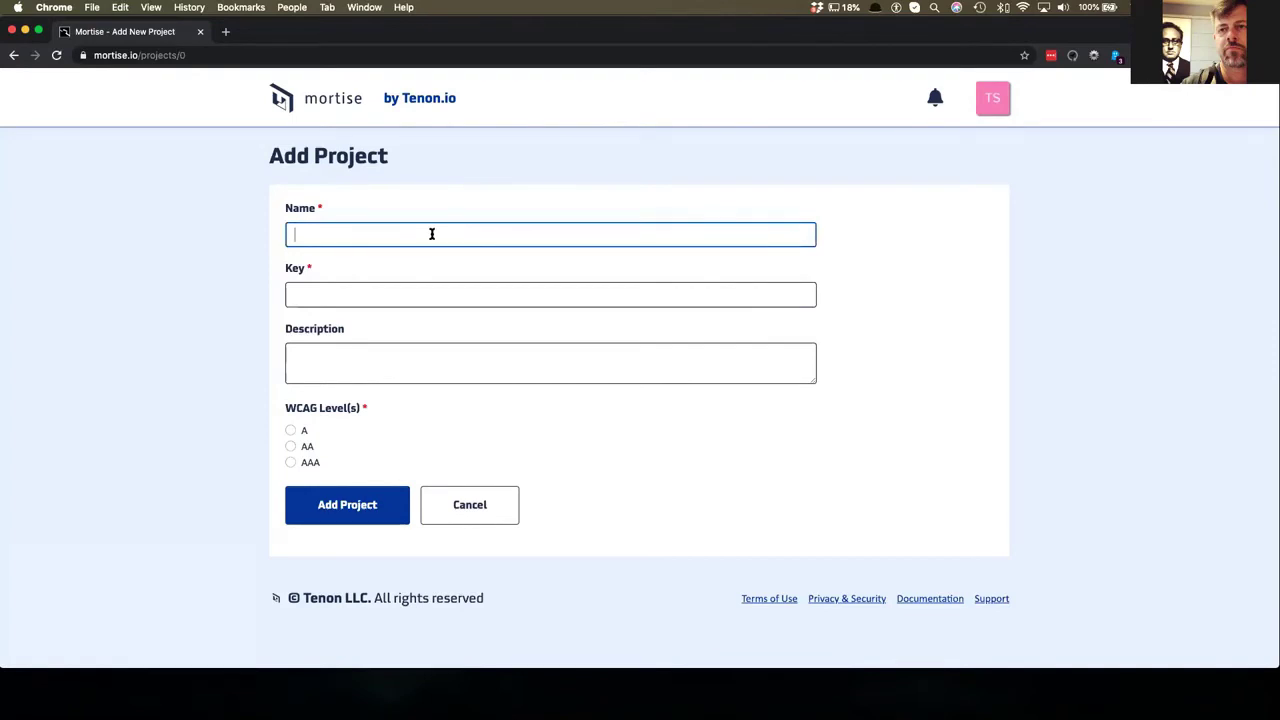
text(CNN)
key(Tab)
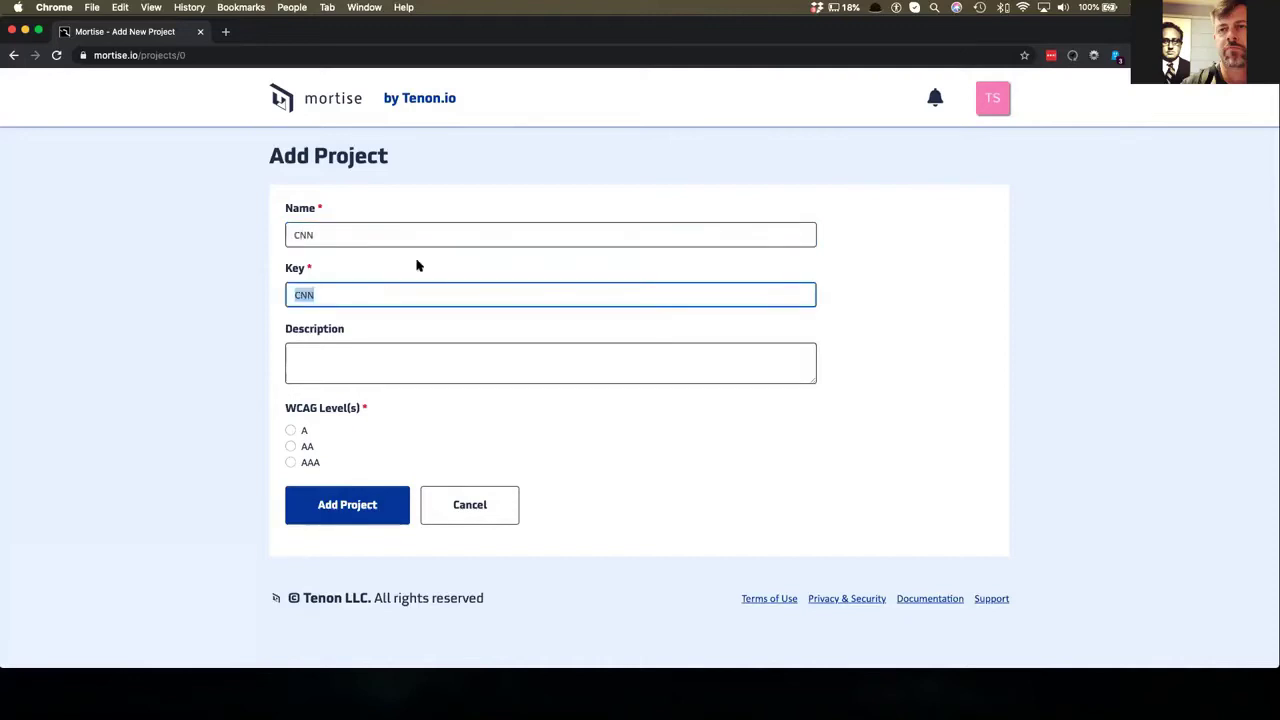
click(326, 350)
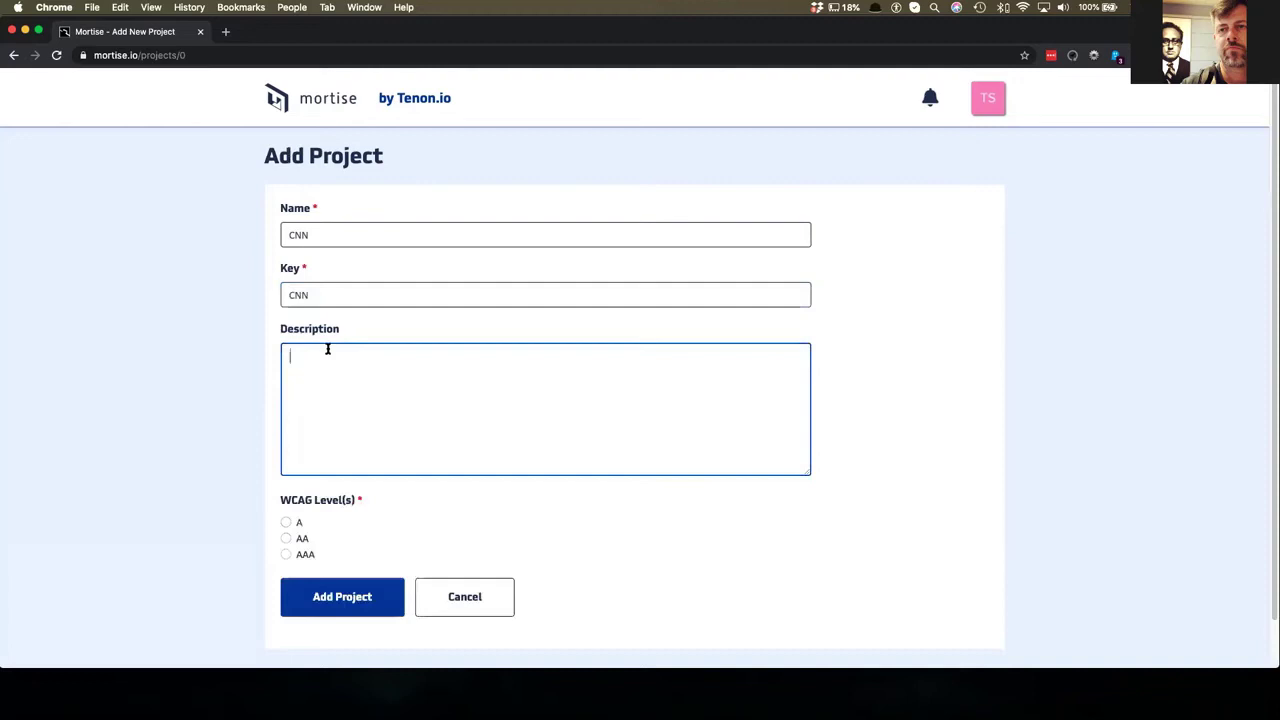
text(My demo audit )
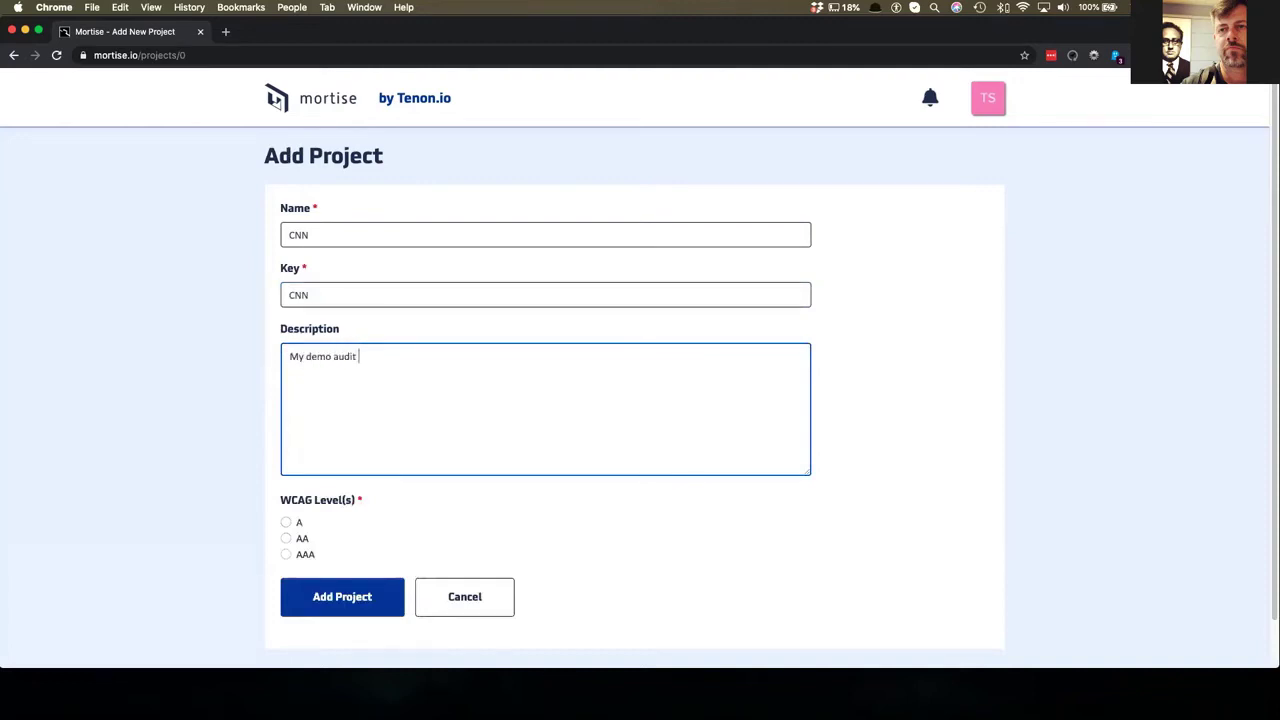
text(of CNN)
scroll(391, 443, down, 1)
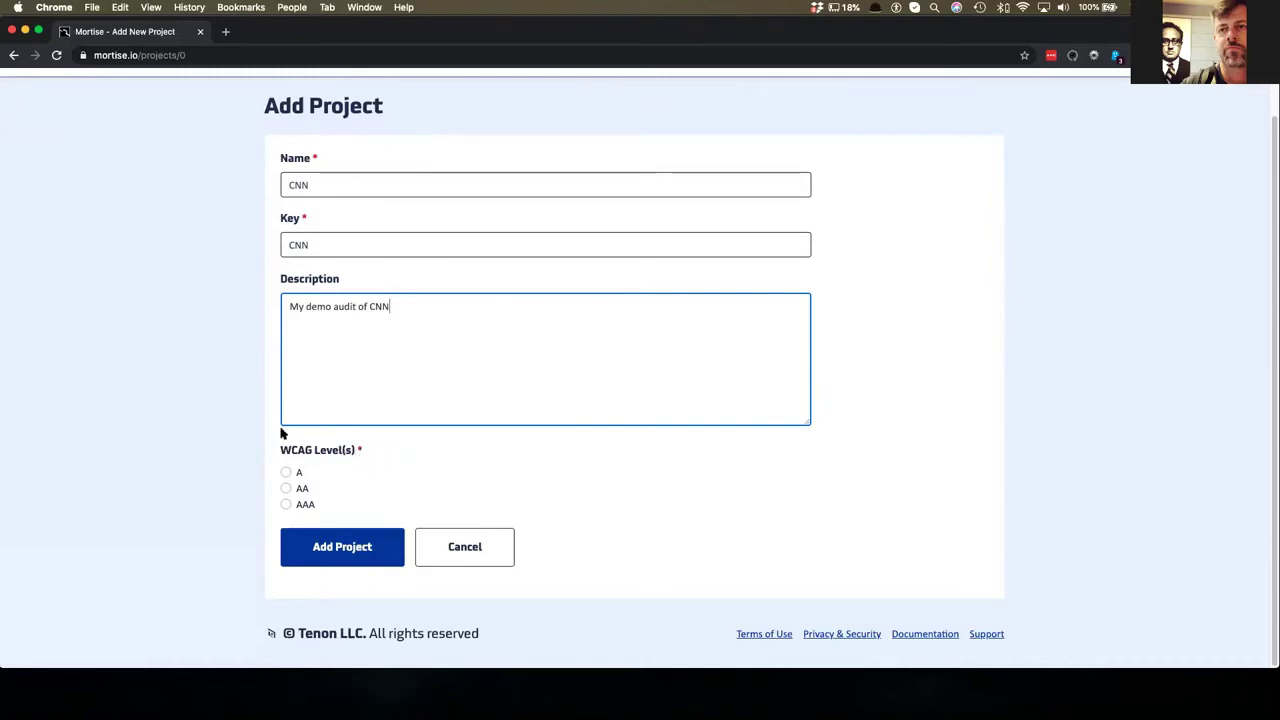
click(285, 505)
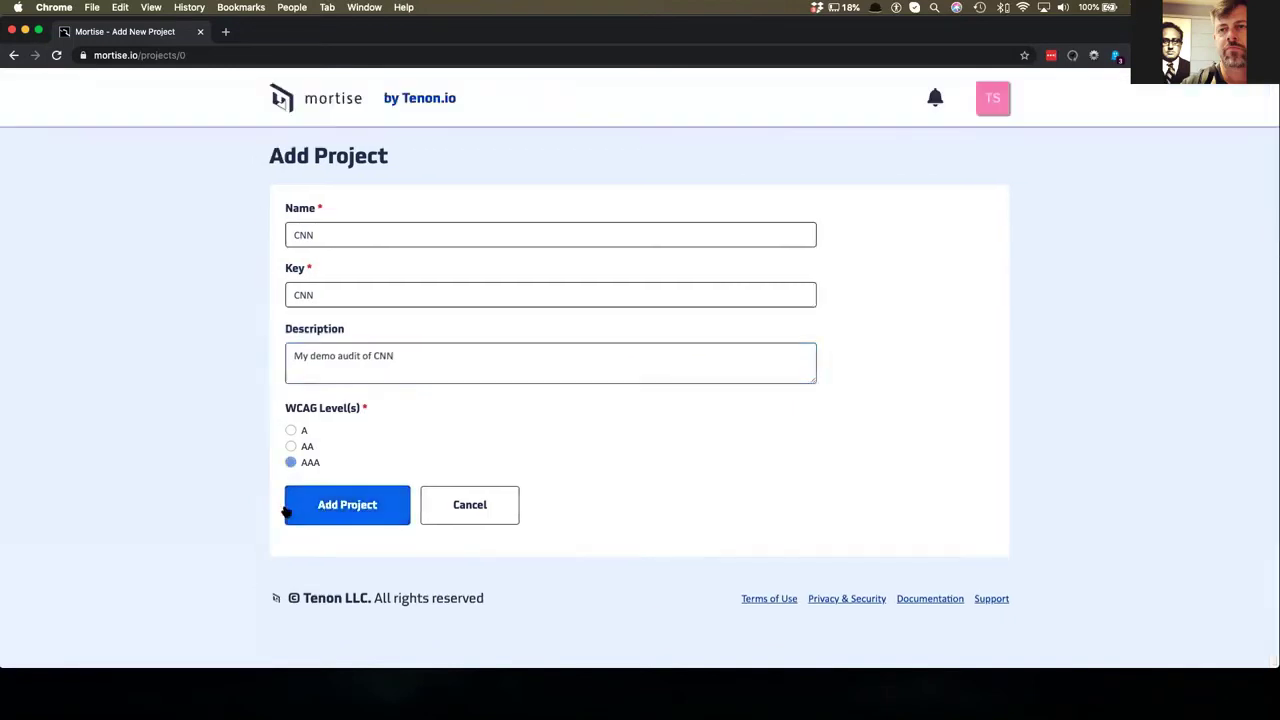
click(290, 462)
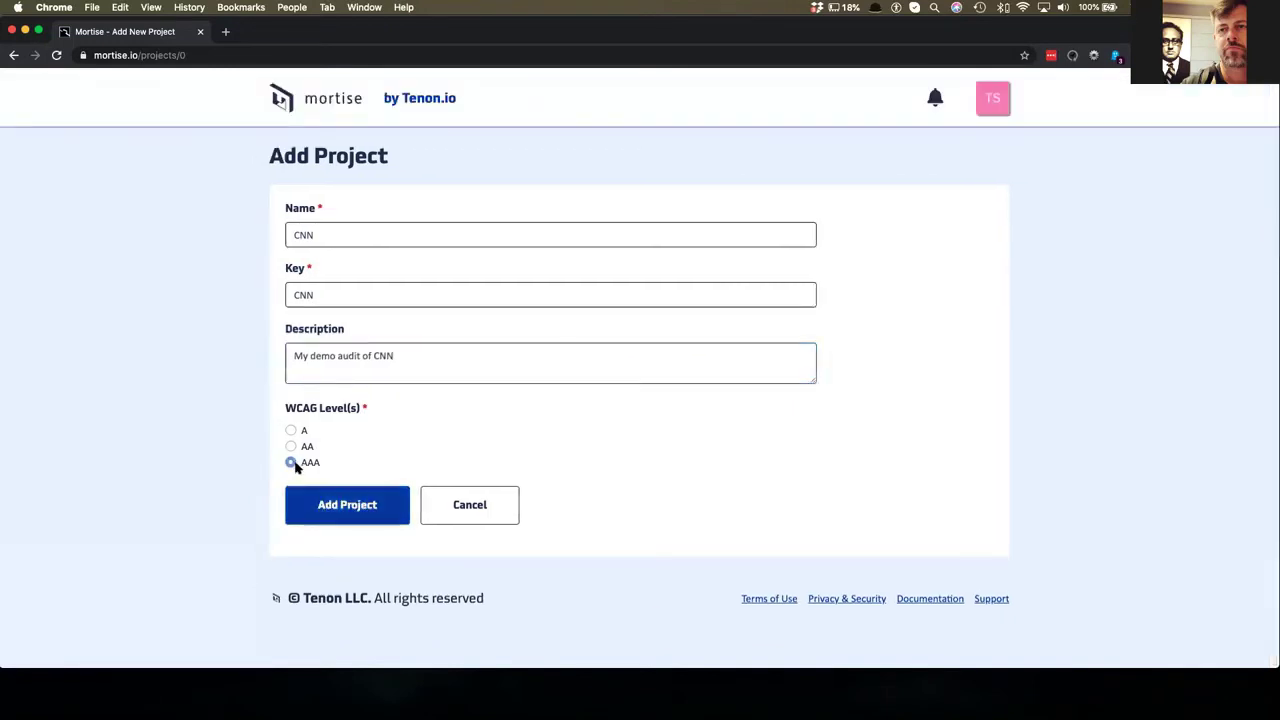
click(330, 514)
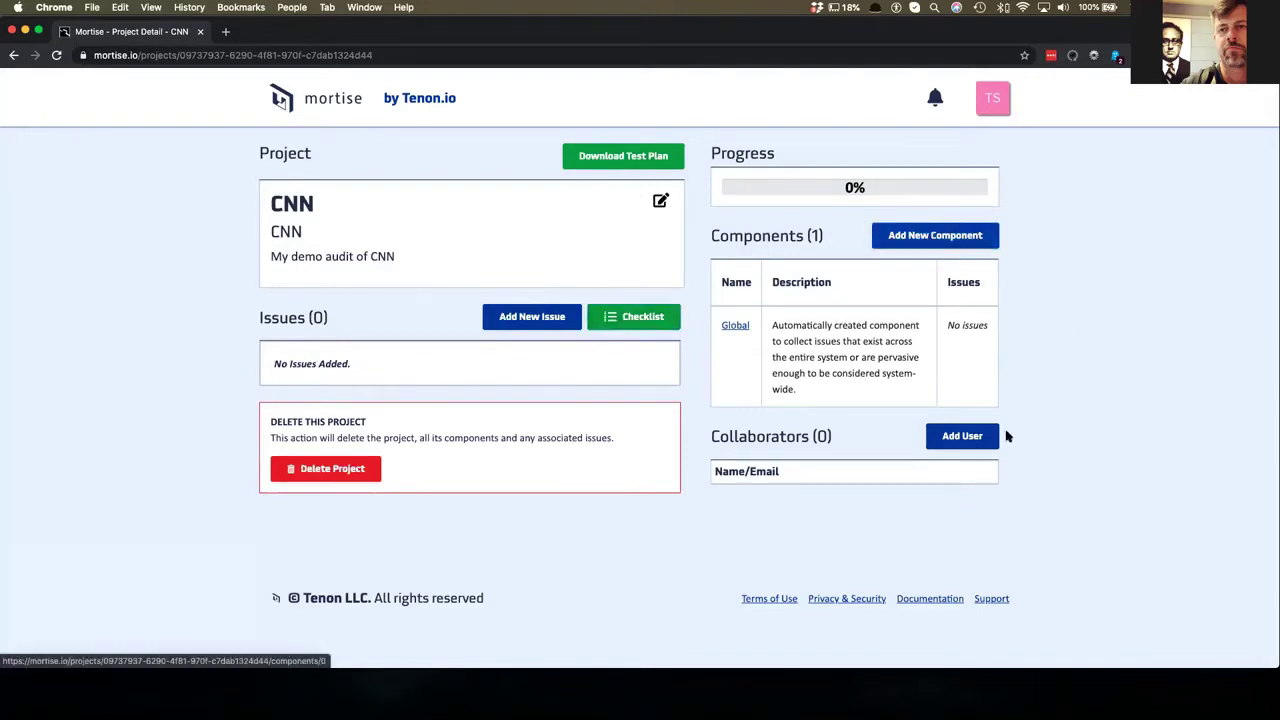
- Invite a collaborator to the CNN project by their e-mail address and confirm the invitation
click(969, 438)
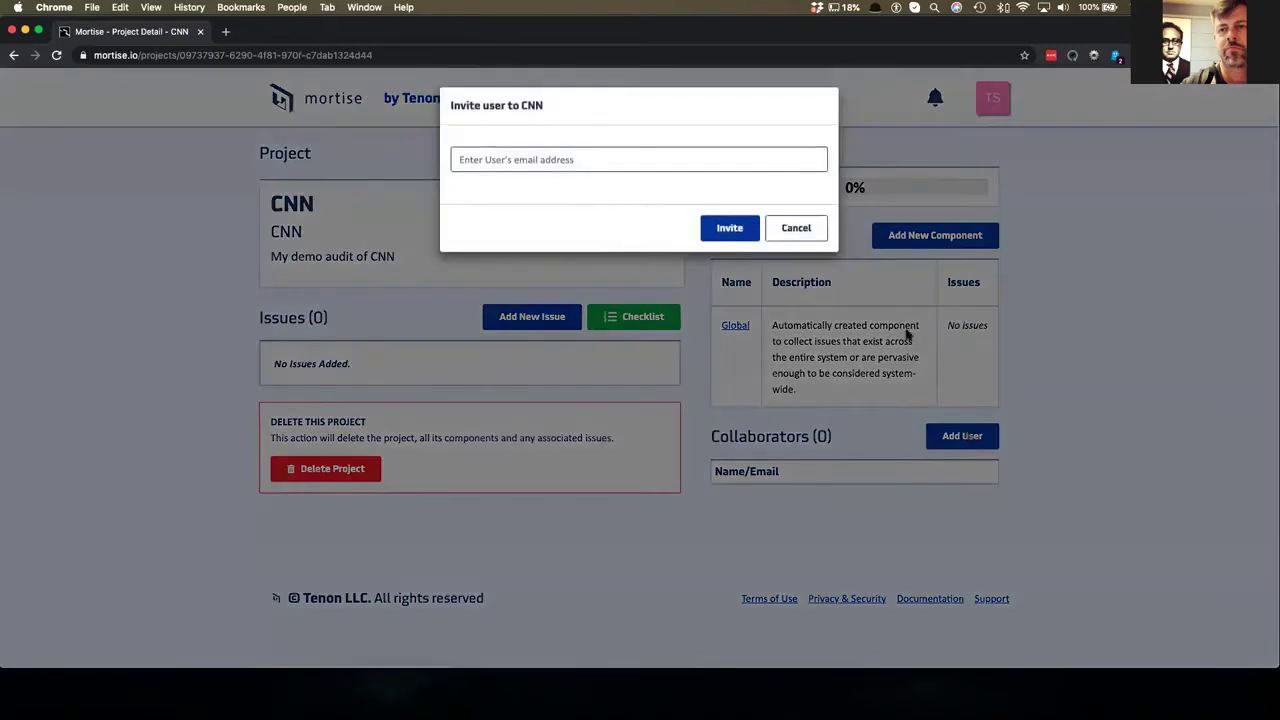
click(562, 161)
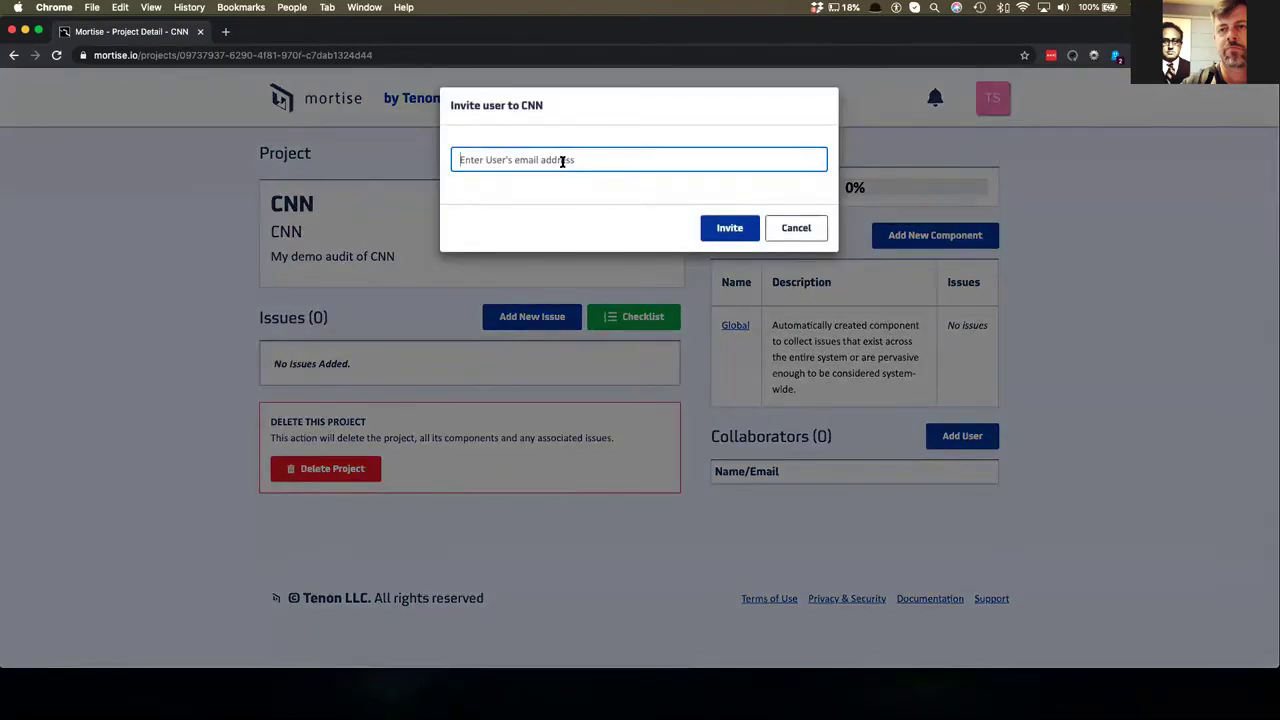
click(708, 234)
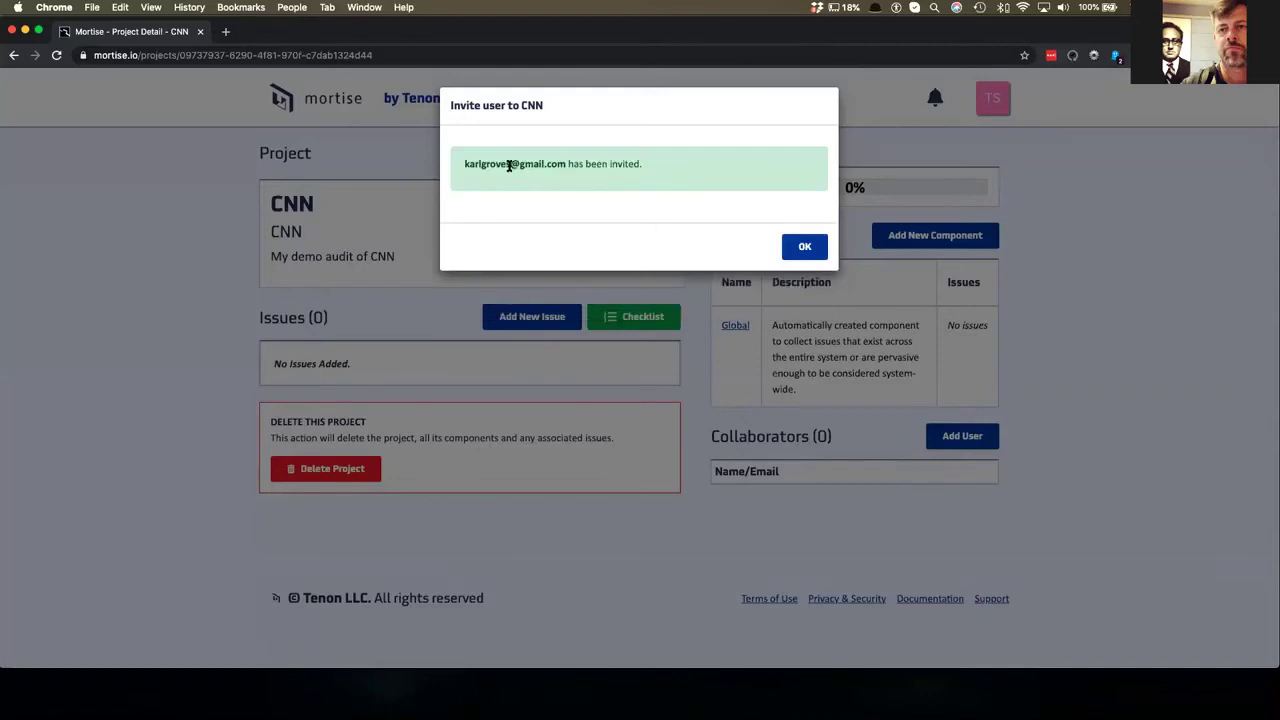
click(813, 246)
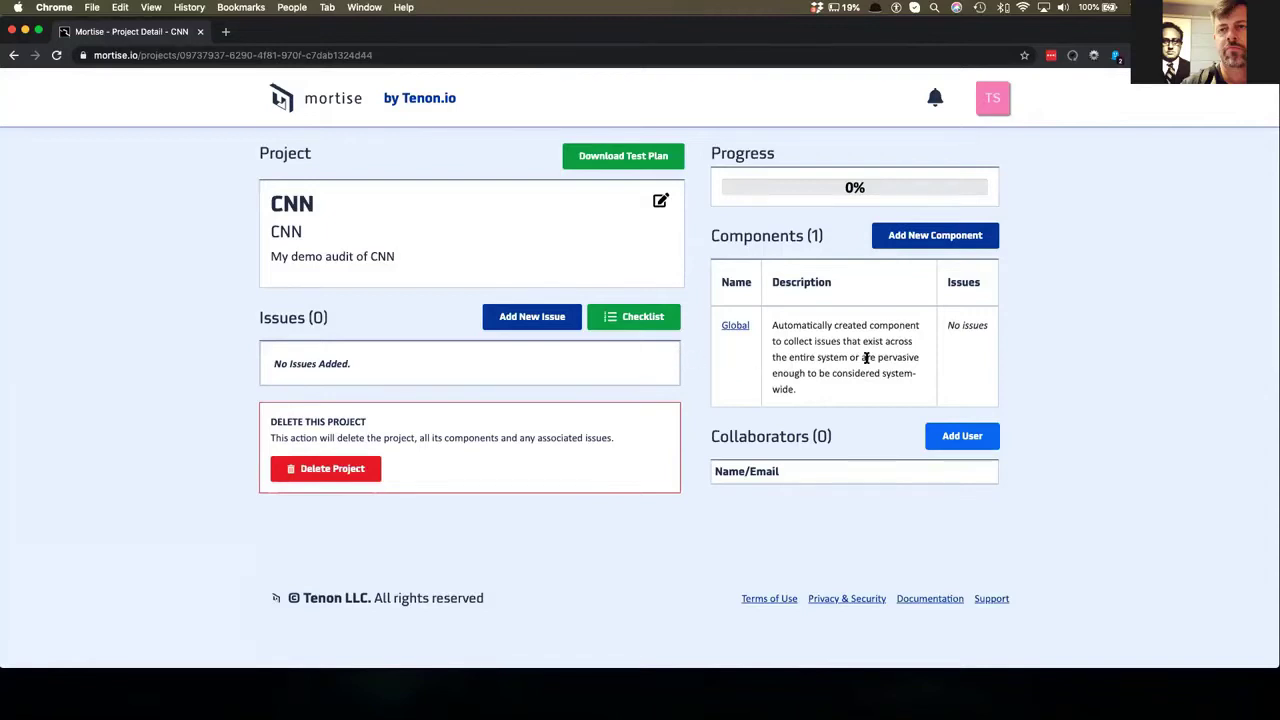
- Start a new CNN component, then load cnn.com in a second browser tab
click(931, 236)
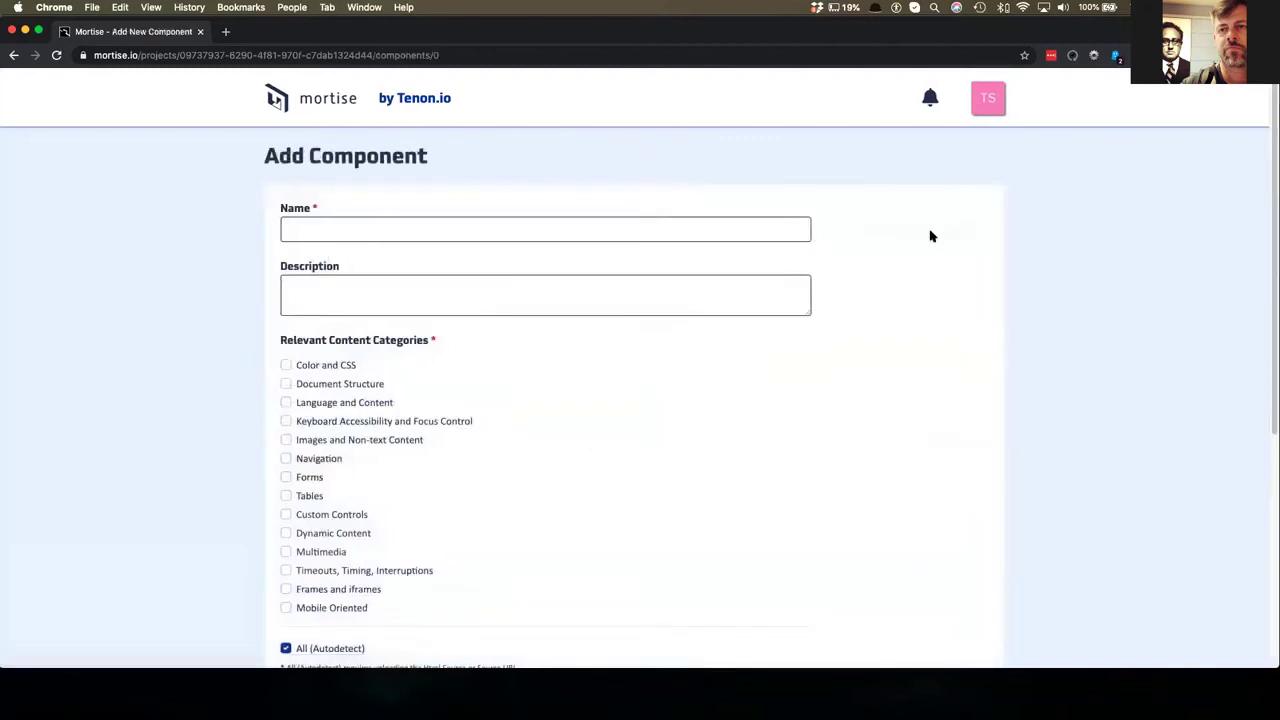
click(225, 32)
text(cnn.c)
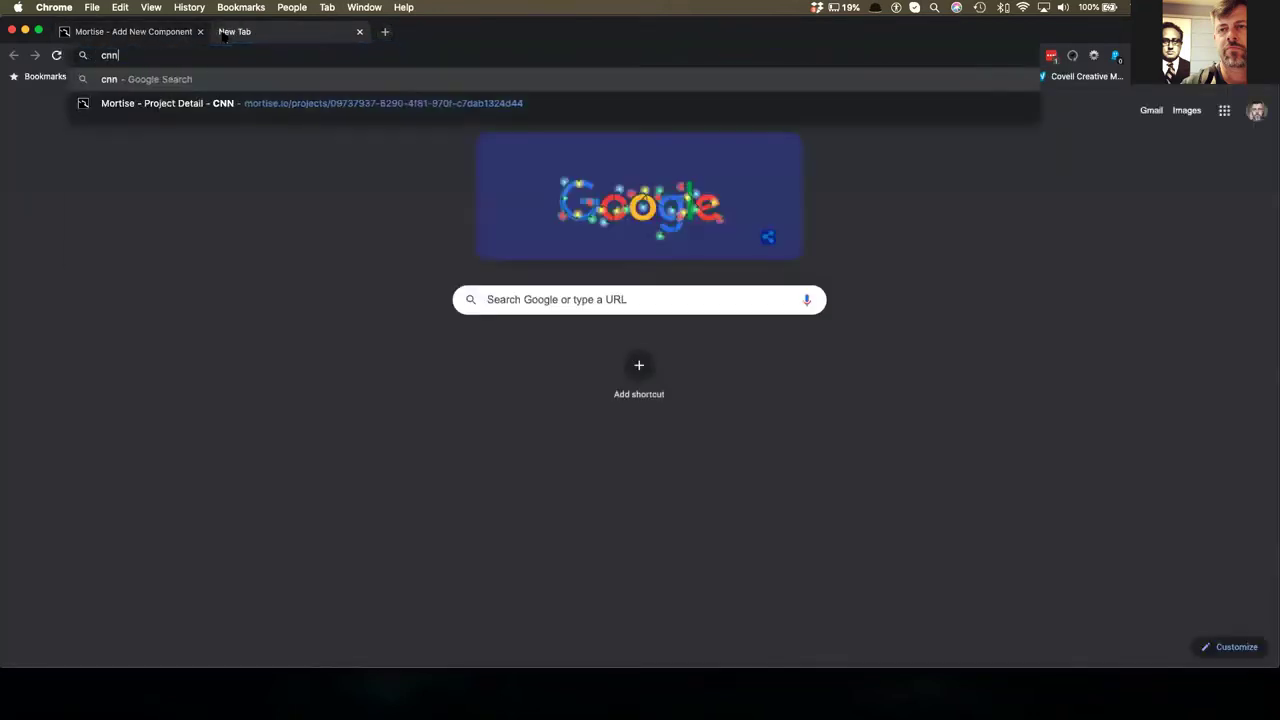
text(om)
key(Return)
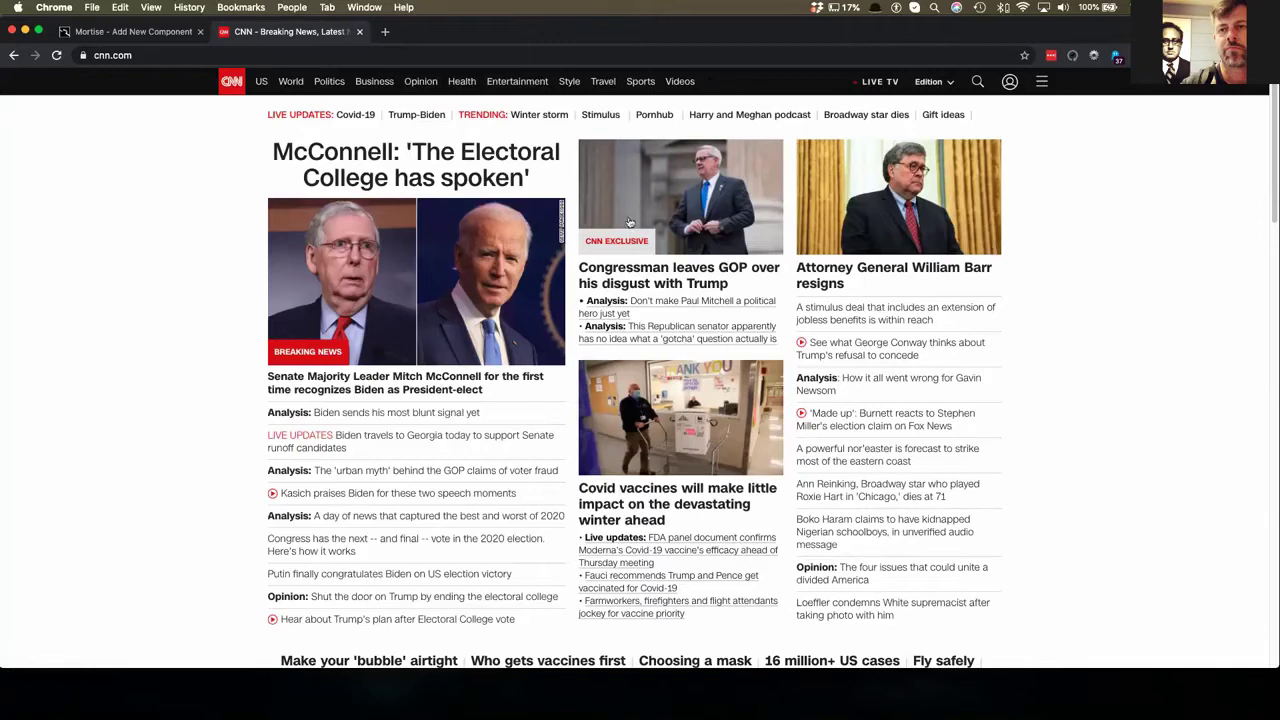
- Open the CNN stimulus negotiations article and pause its video
scroll(450, 560, down, 15)
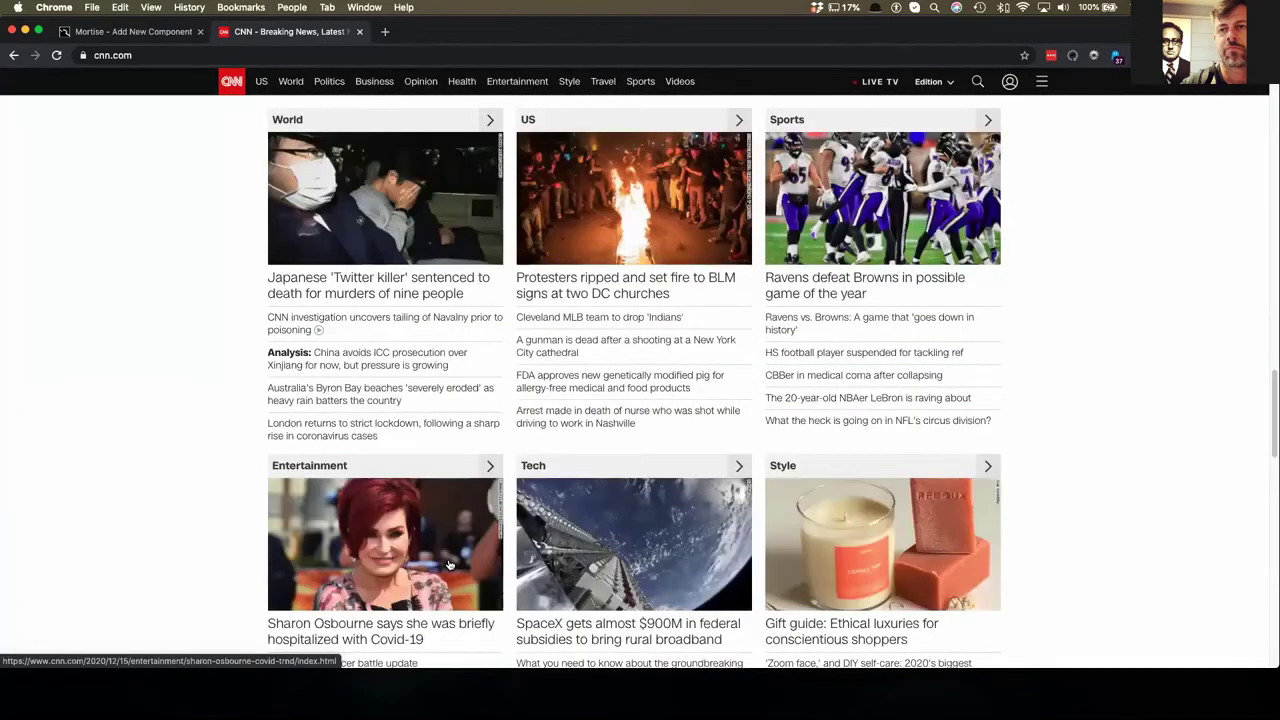
scroll(400, 500, down, 10)
scroll(344, 451, down, 15)
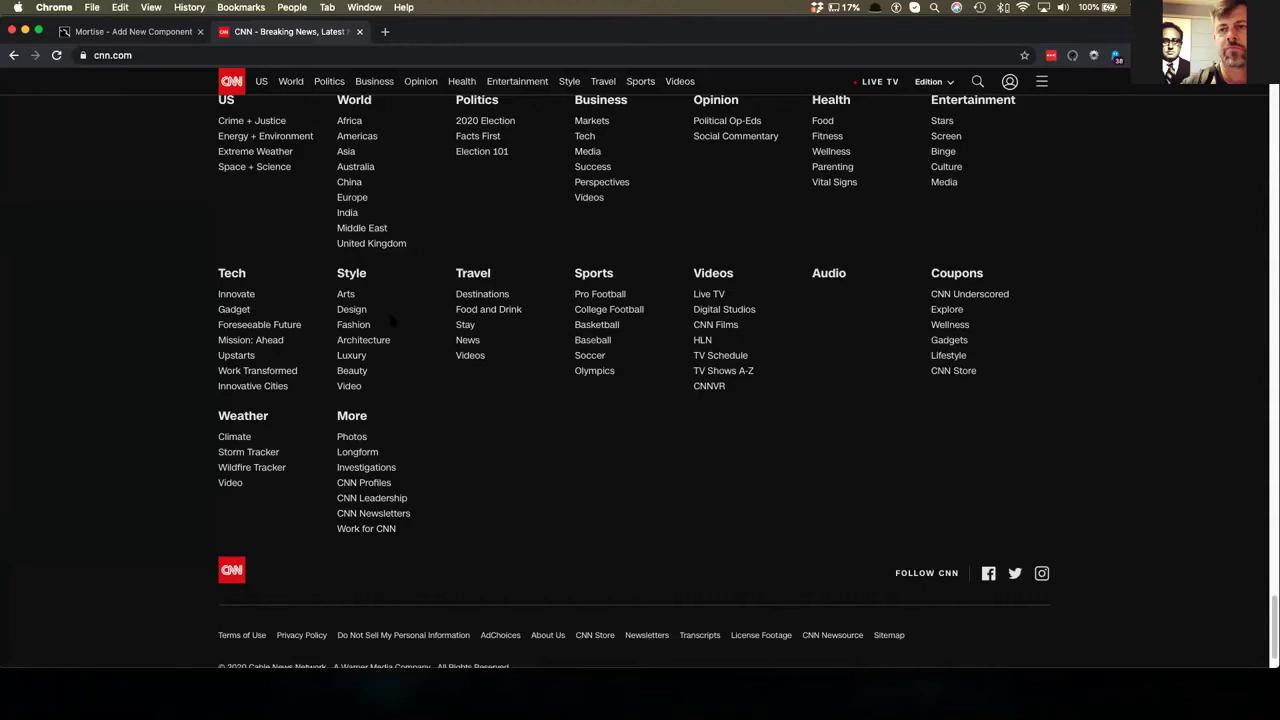
scroll(390, 319, up, 20)
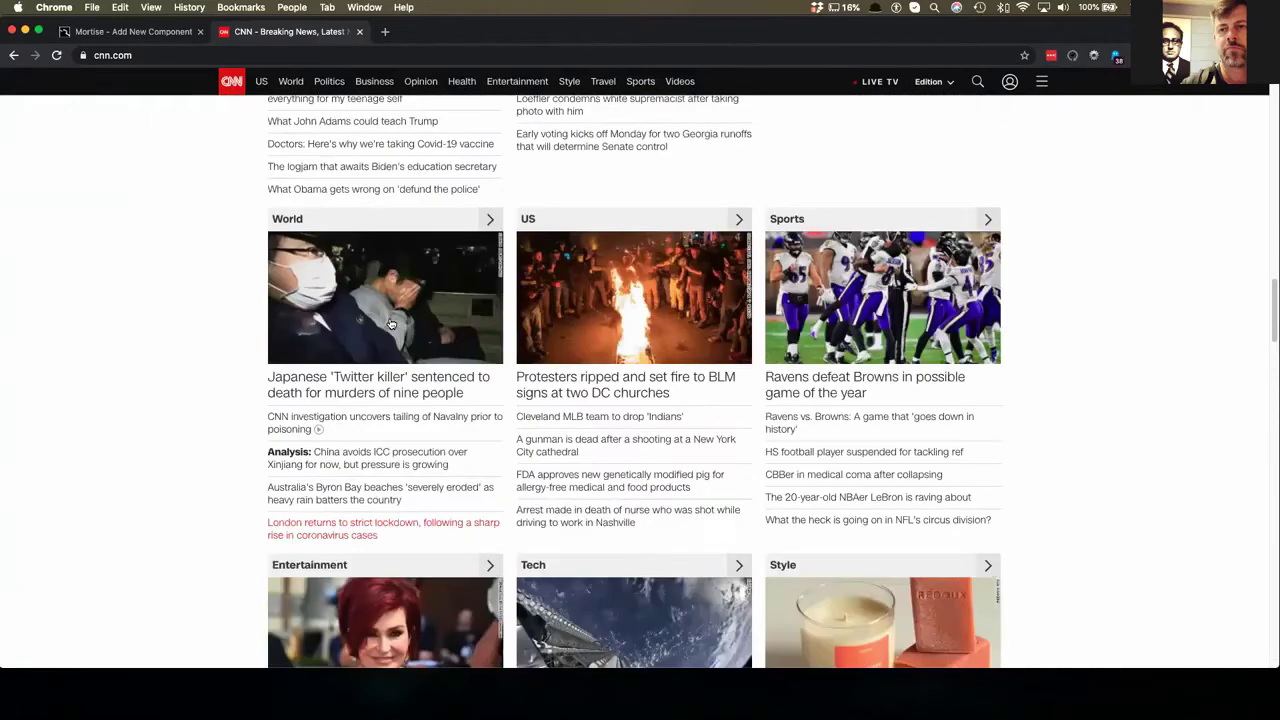
scroll(390, 322, up, 10)
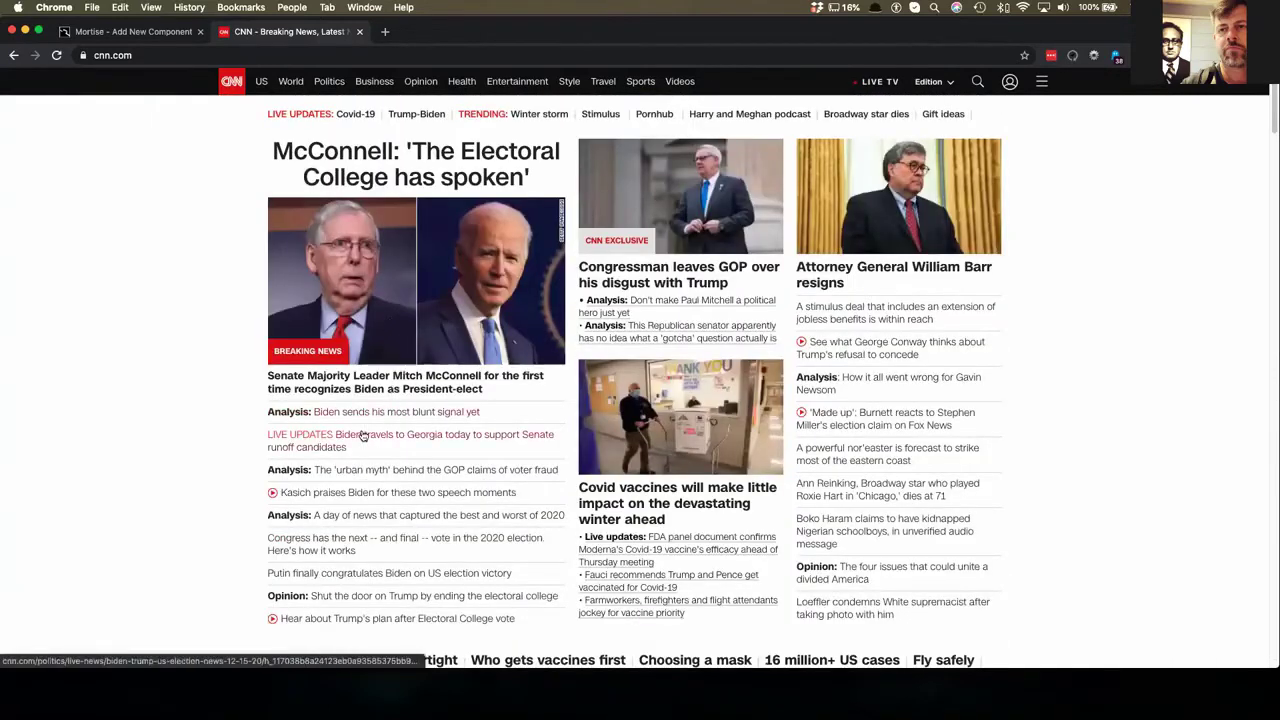
click(876, 312)
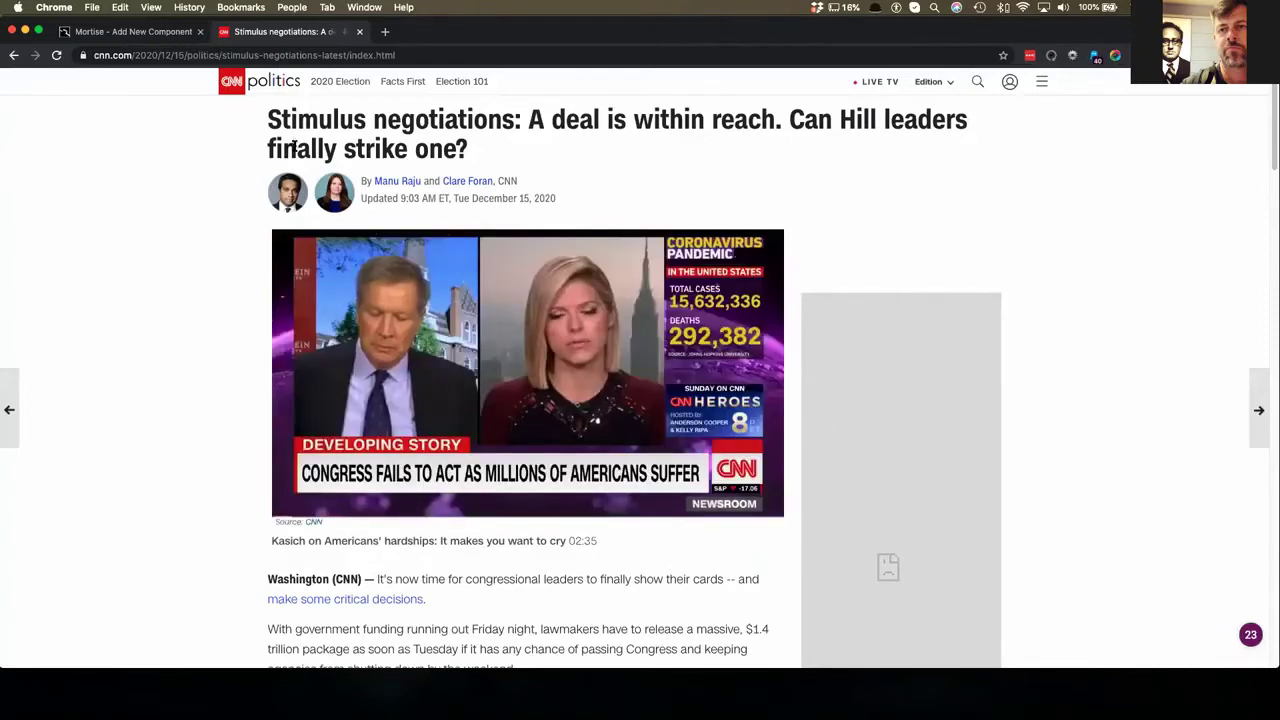
mouse_move(290, 506)
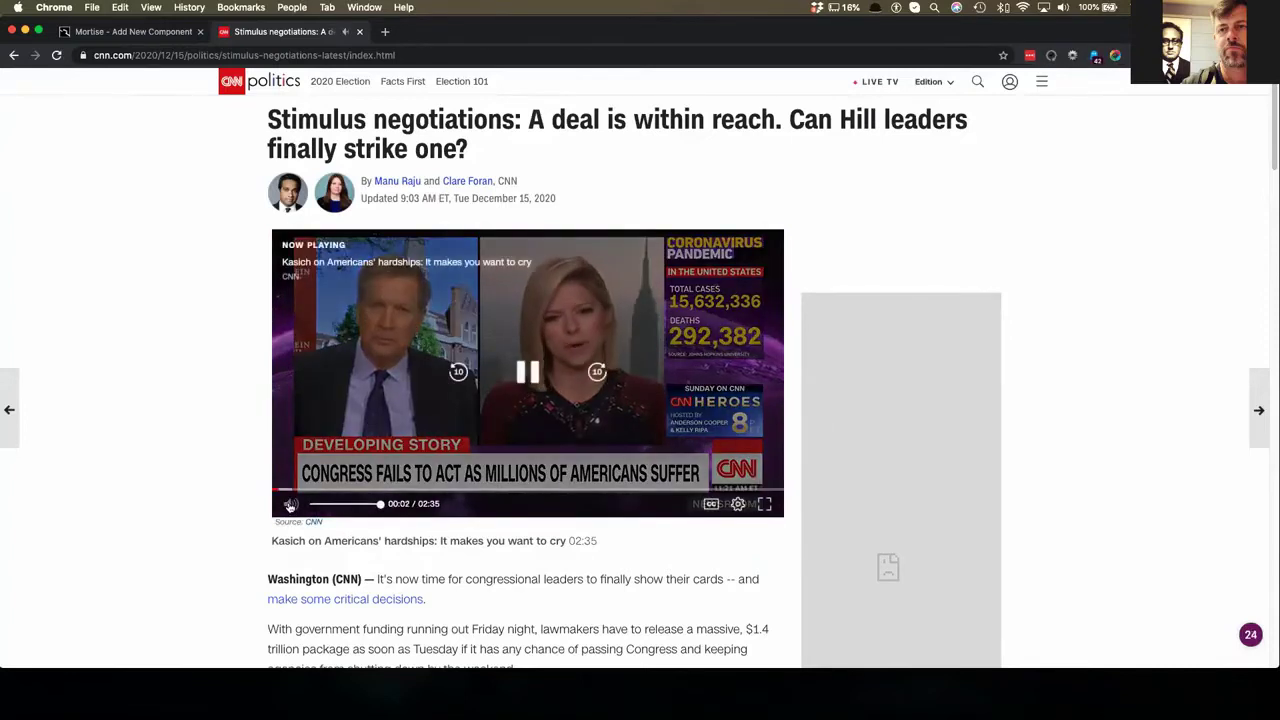
click(370, 385)
mouse_move(35, 373)
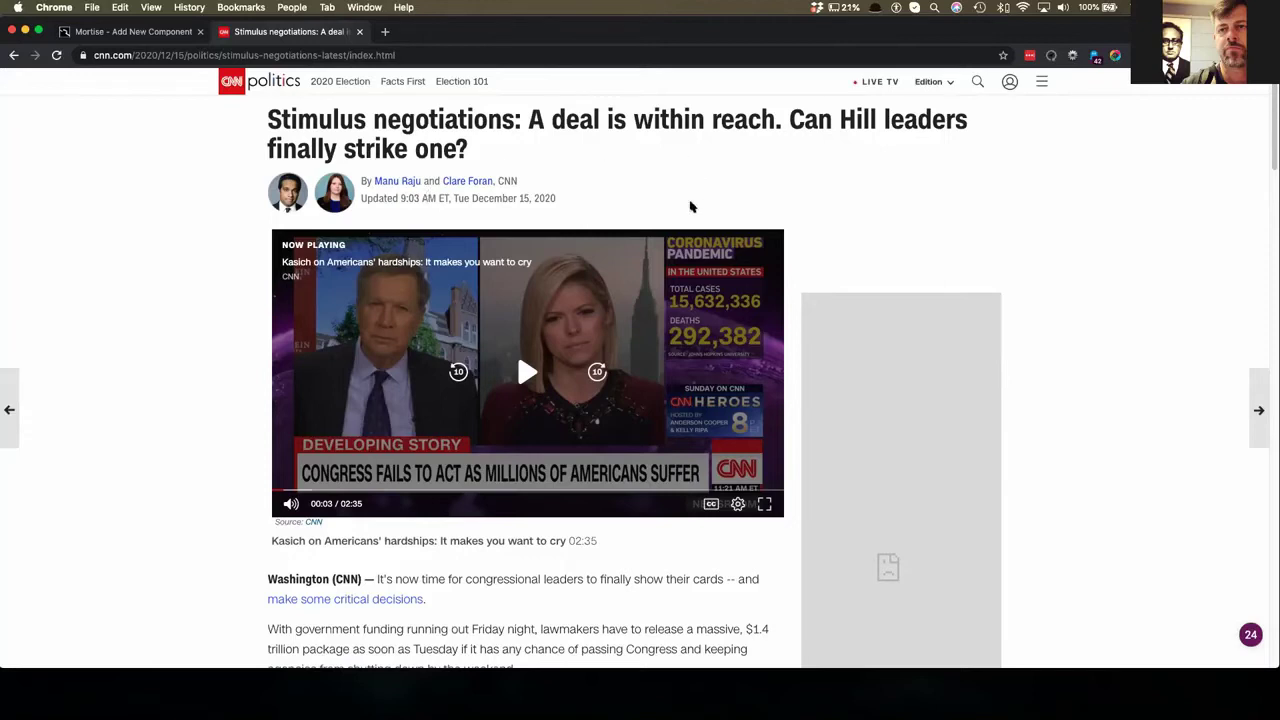
- Skim the article, glance at the Mortise tab, then go back to the CNN homepage
scroll(470, 320, down, 10)
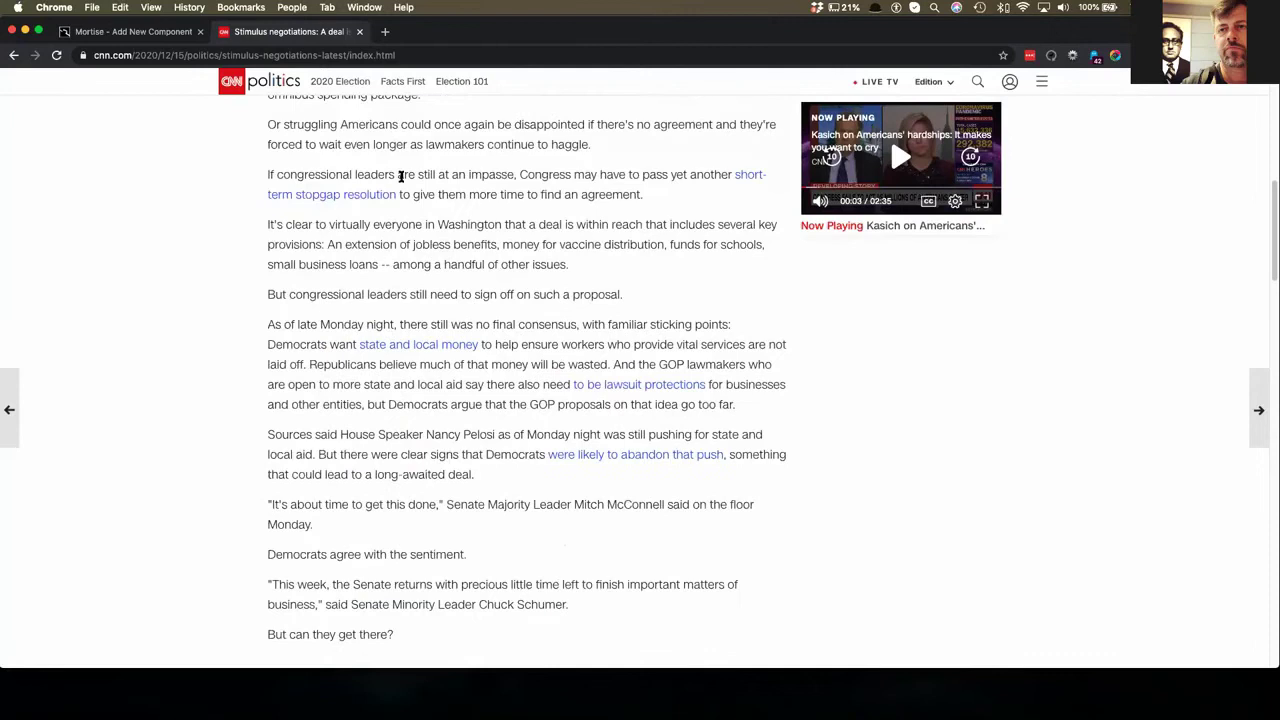
scroll(415, 312, down, 4)
scroll(402, 305, up, 15)
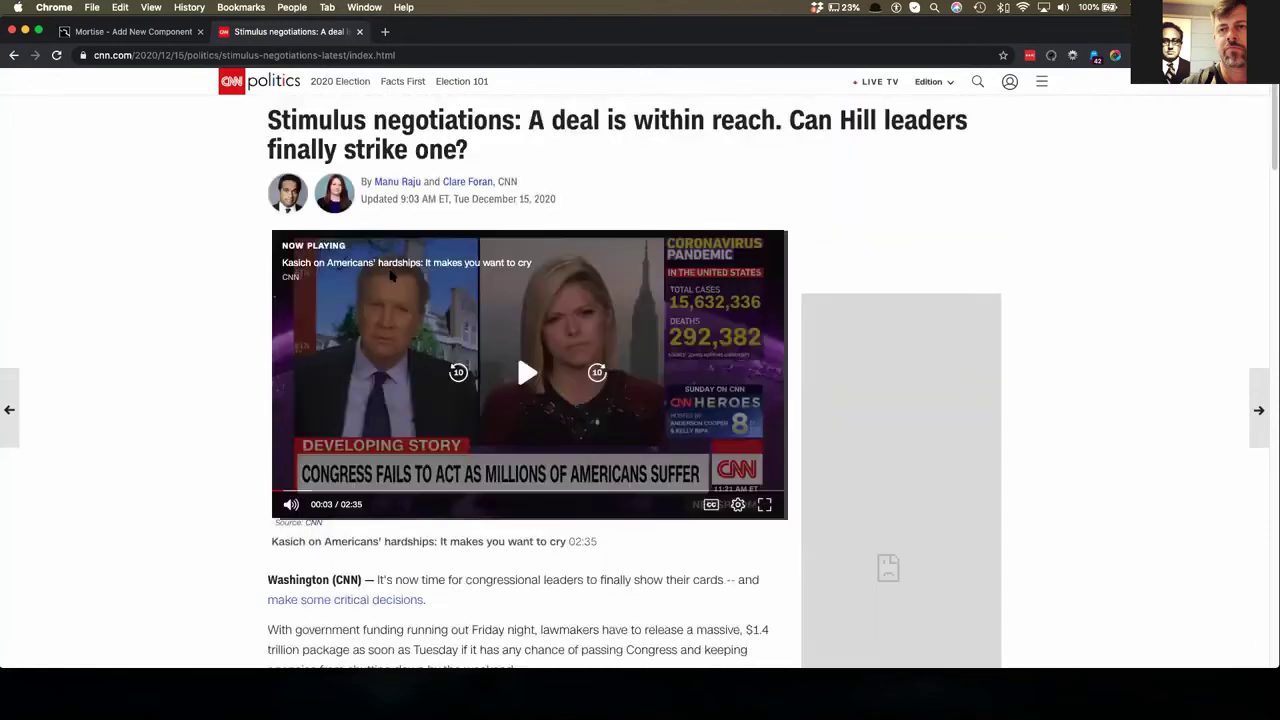
click(128, 32)
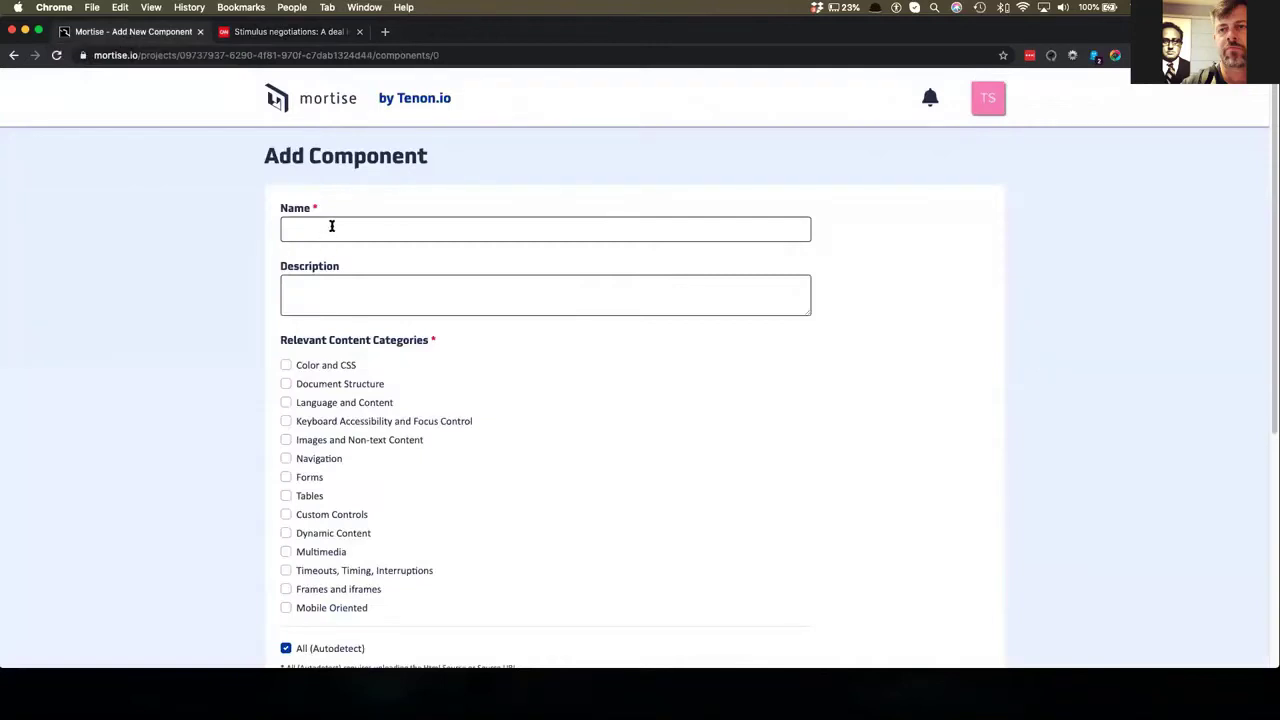
click(270, 34)
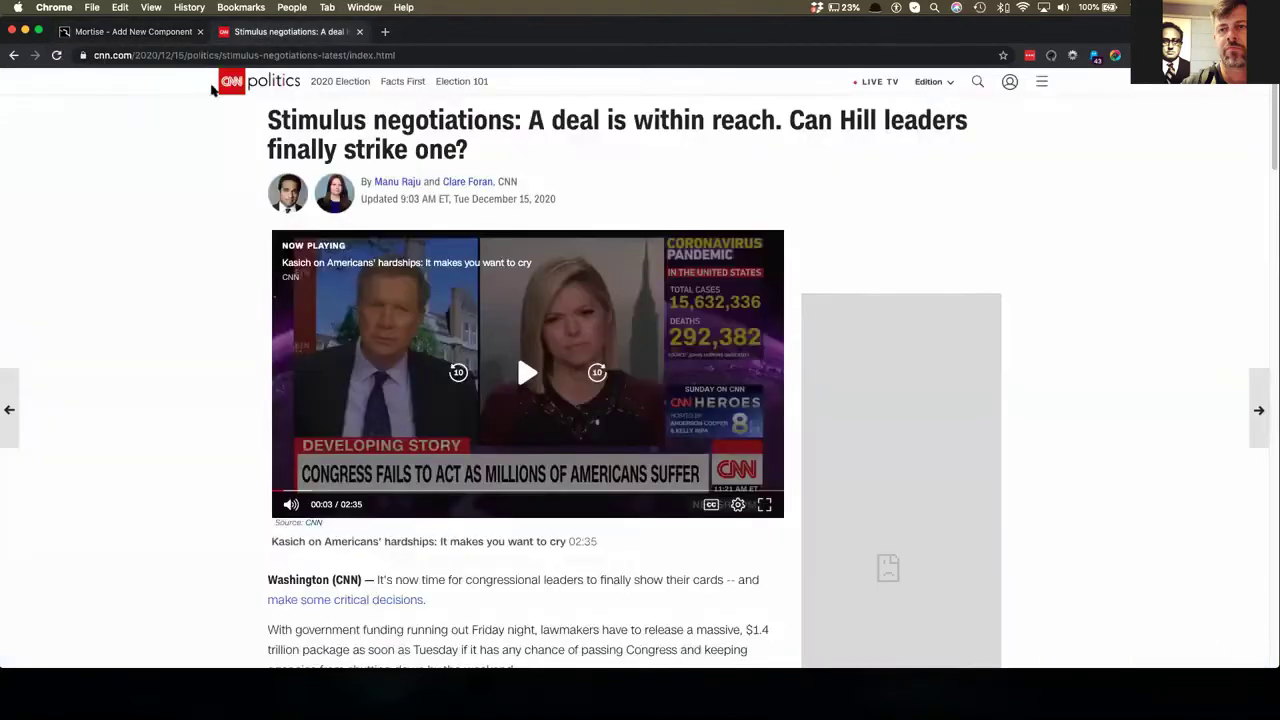
click(14, 56)
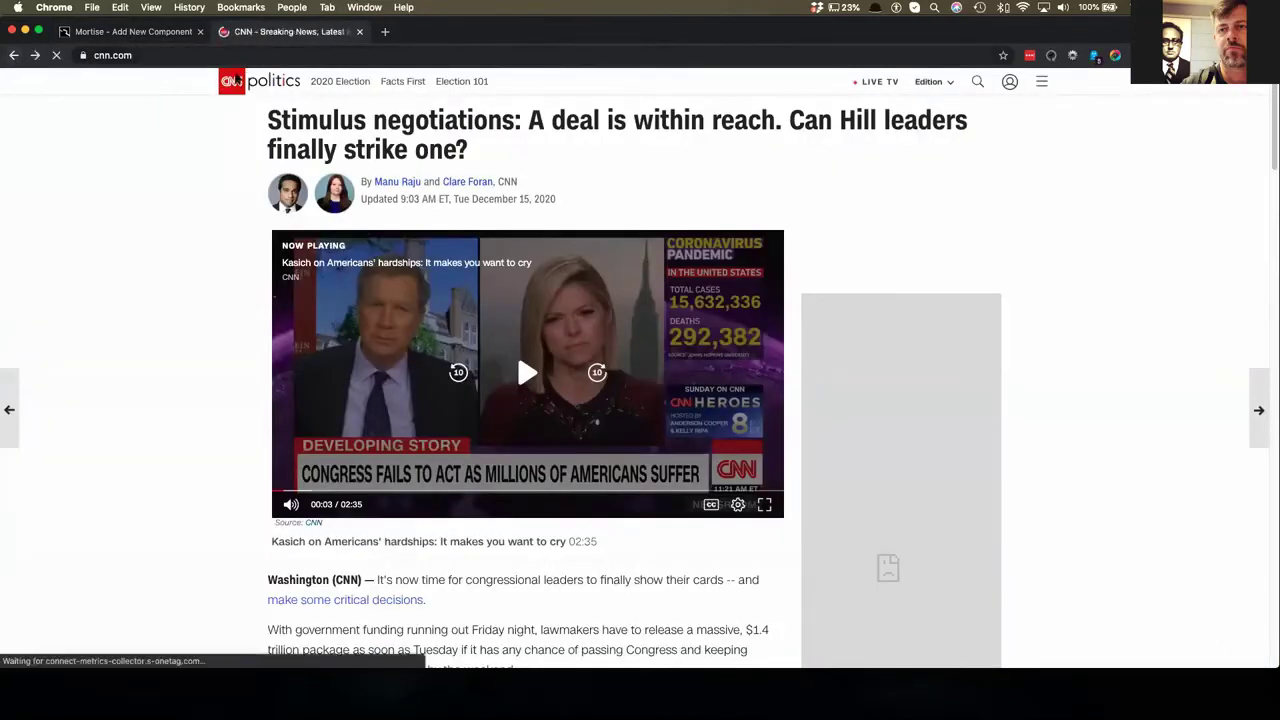
- Inspect the CNN homepage's top navigation bar in Chrome DevTools
right_click(170, 85)
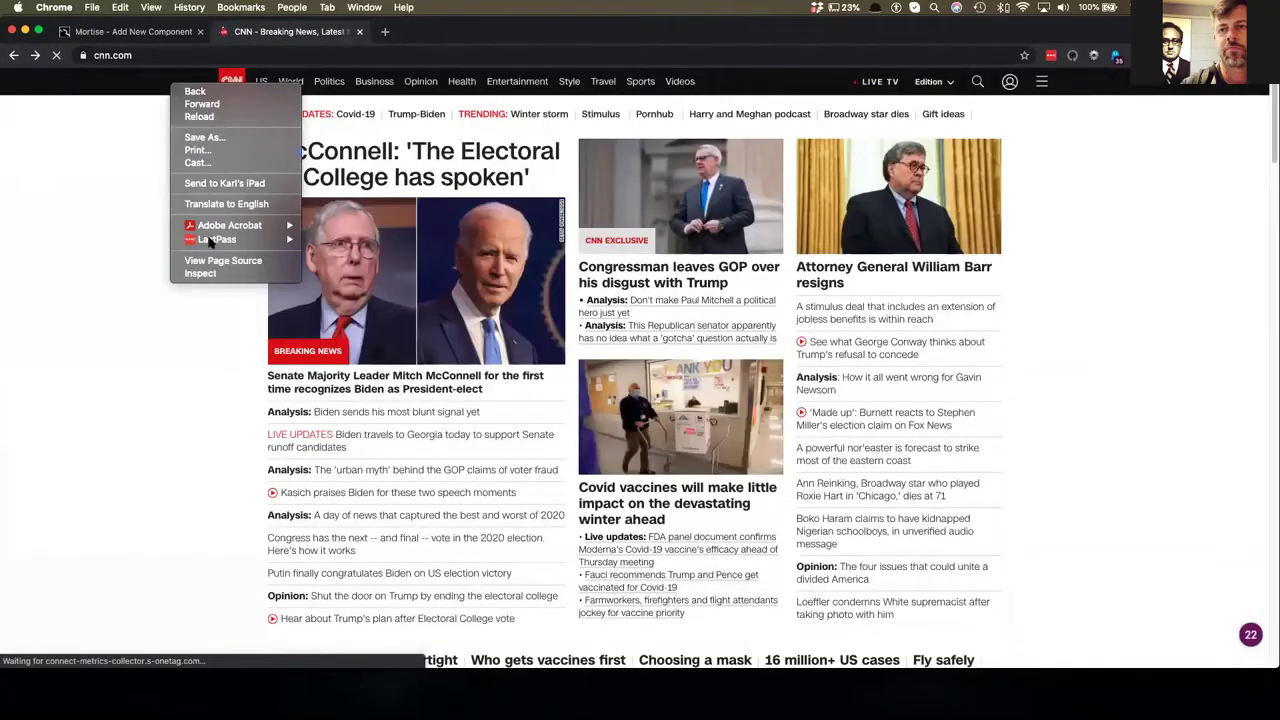
click(212, 274)
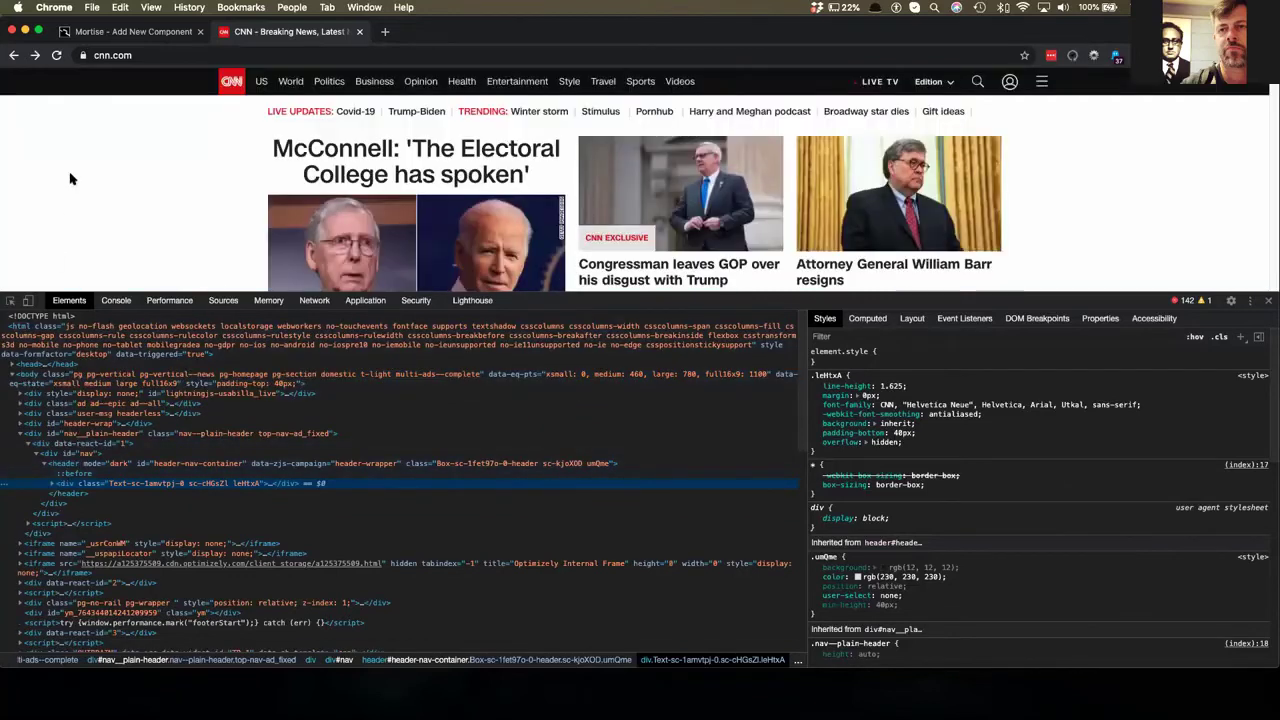
right_click(71, 177)
right_click(141, 83)
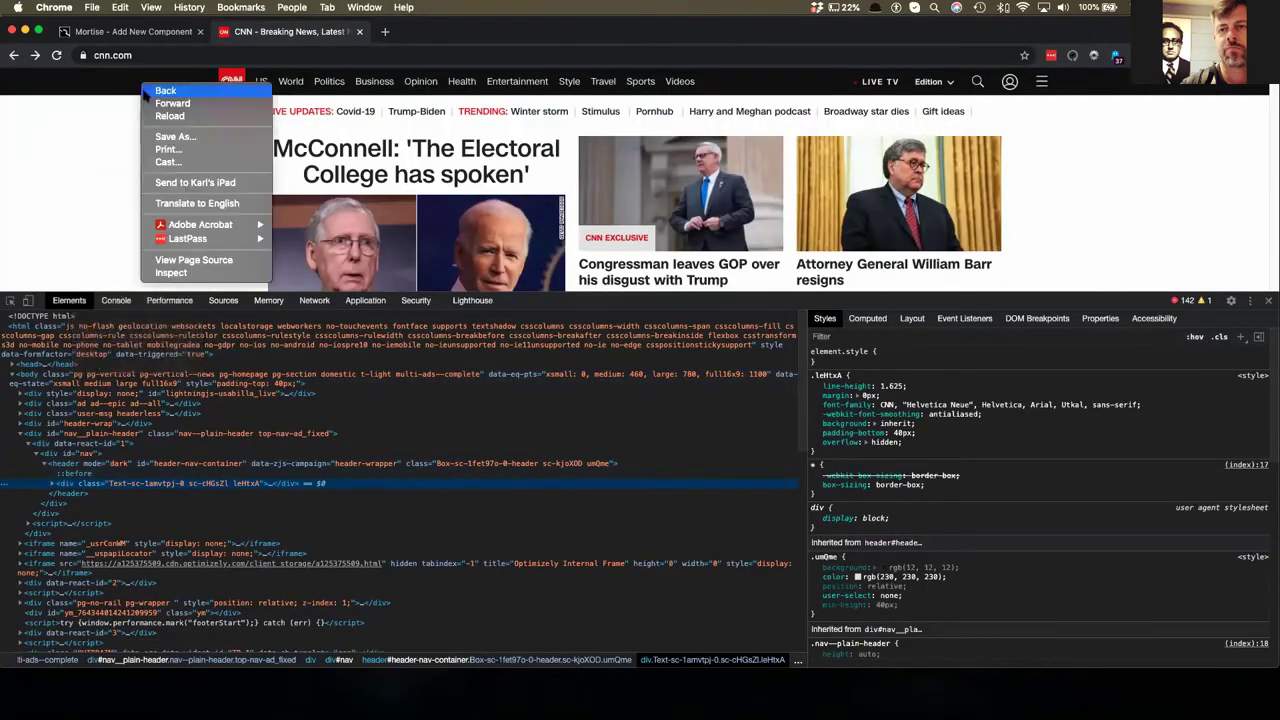
click(165, 273)
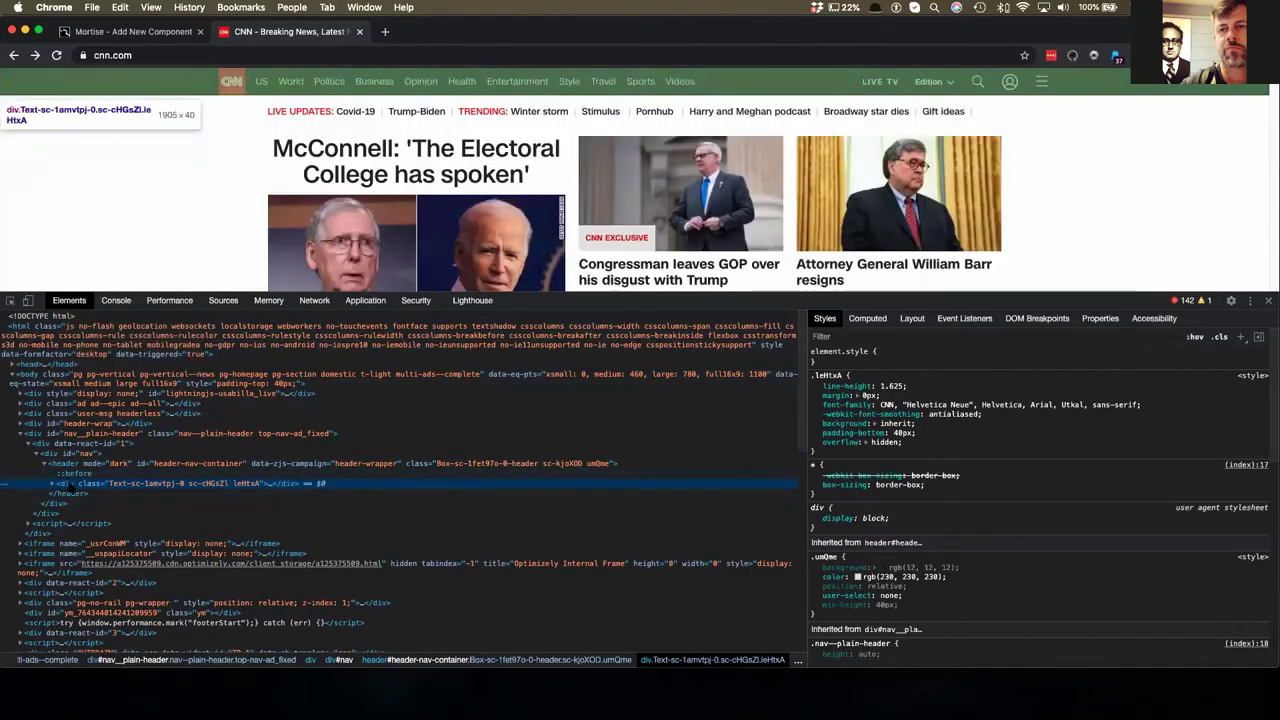
- Select div#nav__plain-header in Elements and copy its outerHTML
click(62, 464)
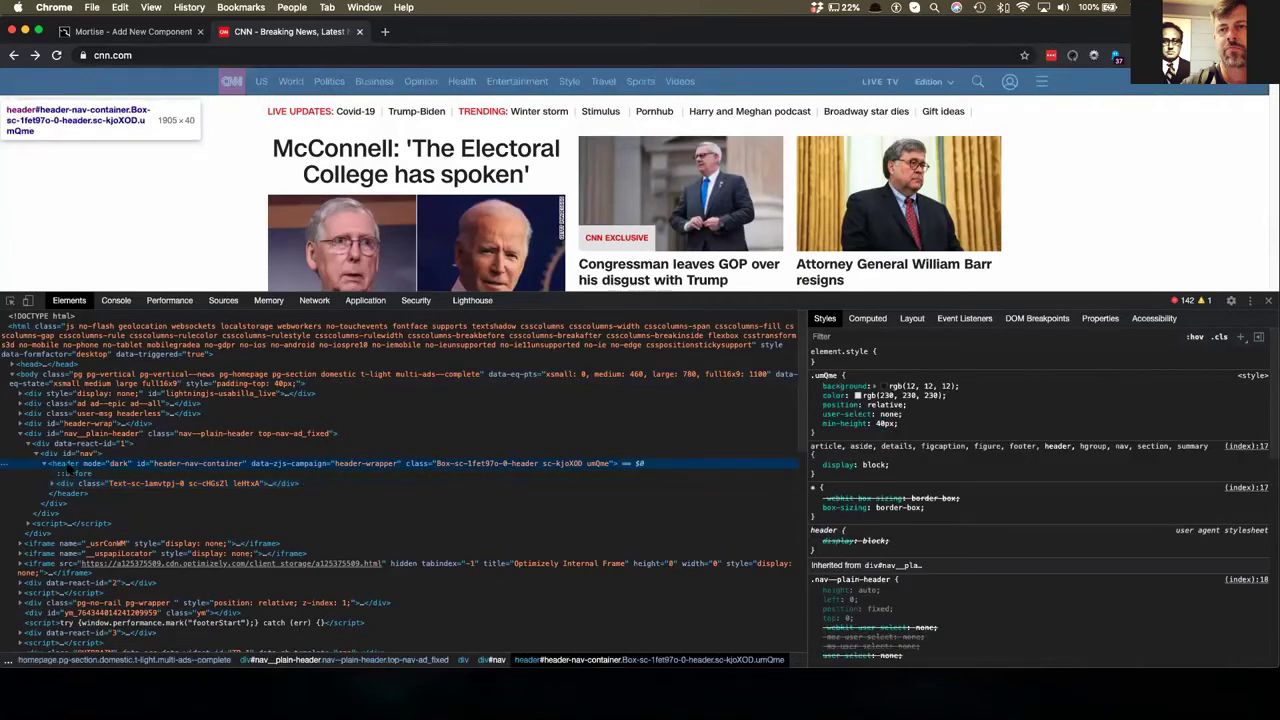
click(60, 434)
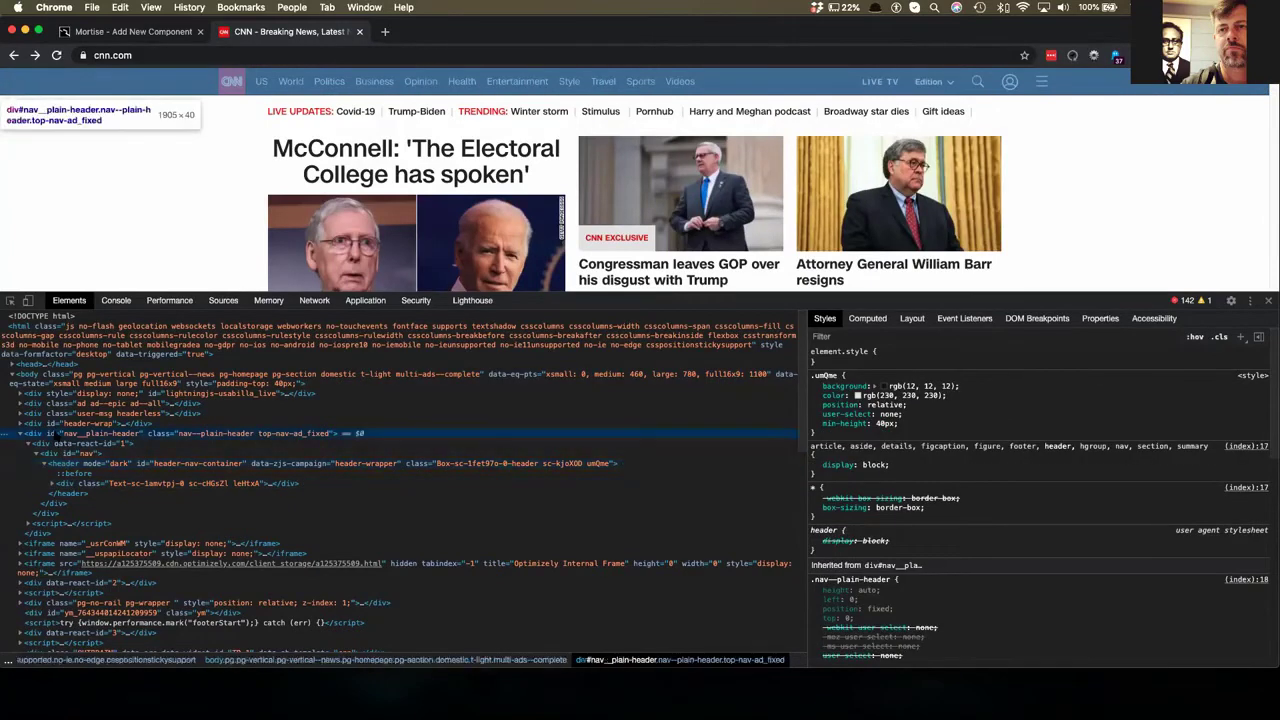
right_click(60, 434)
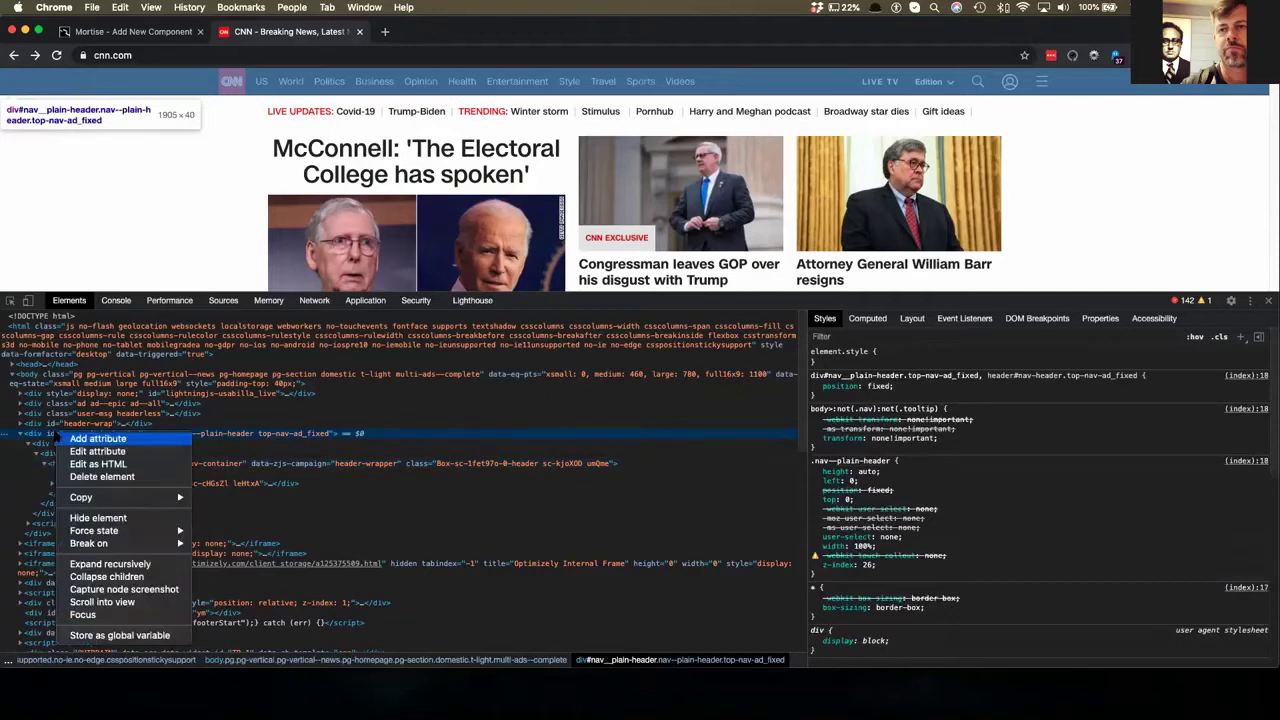
mouse_move(130, 497)
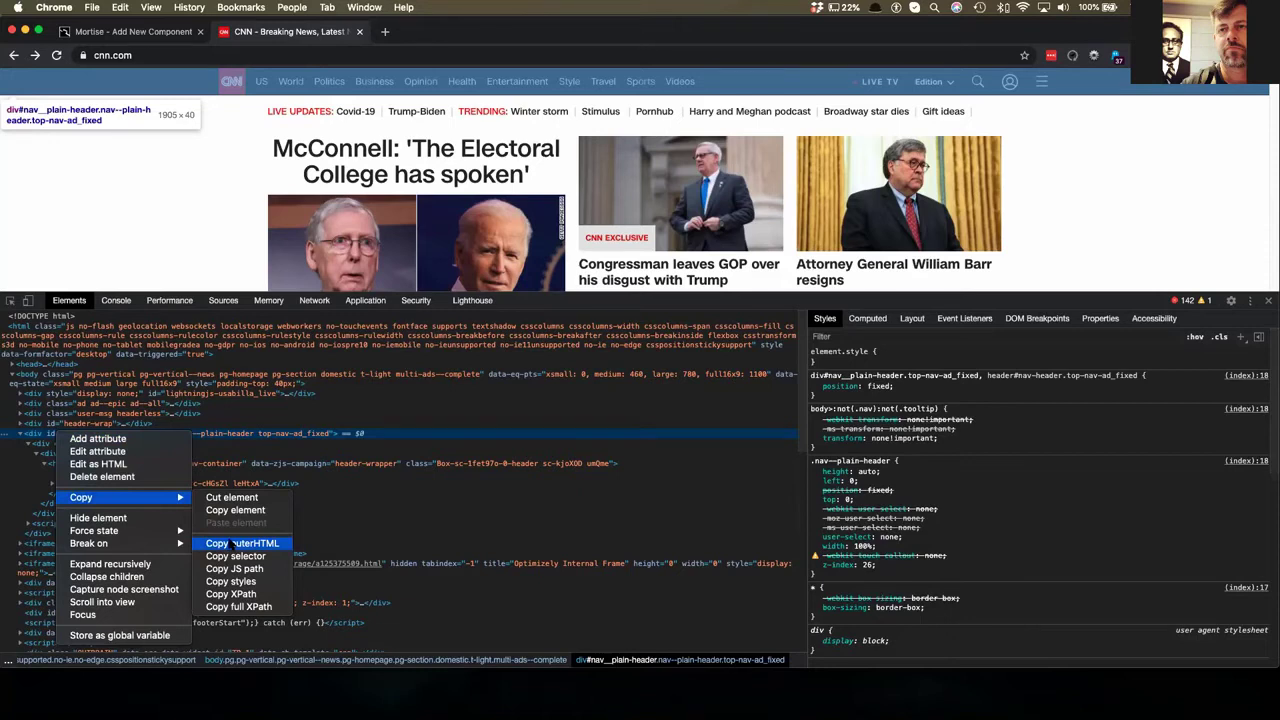
click(232, 544)
- Name the component 'Header' and describe it as holding the global navigation
click(135, 32)
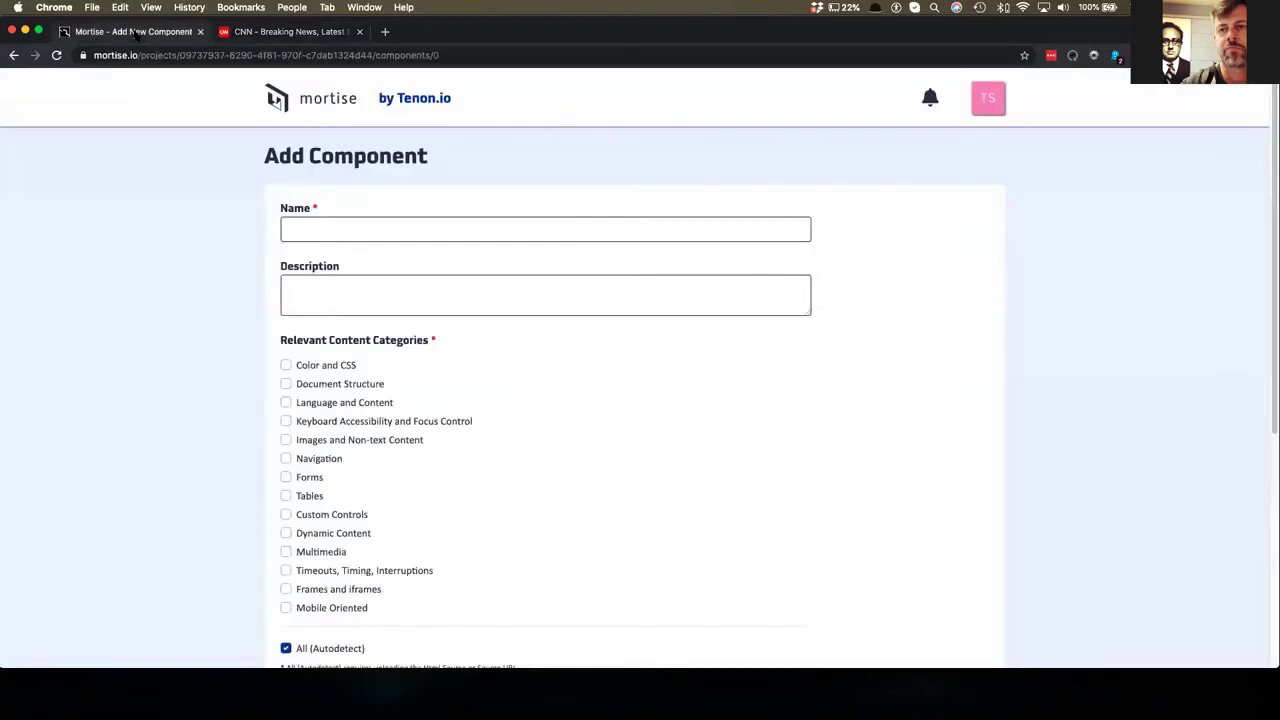
click(322, 236)
text(Header)
key(Tab)
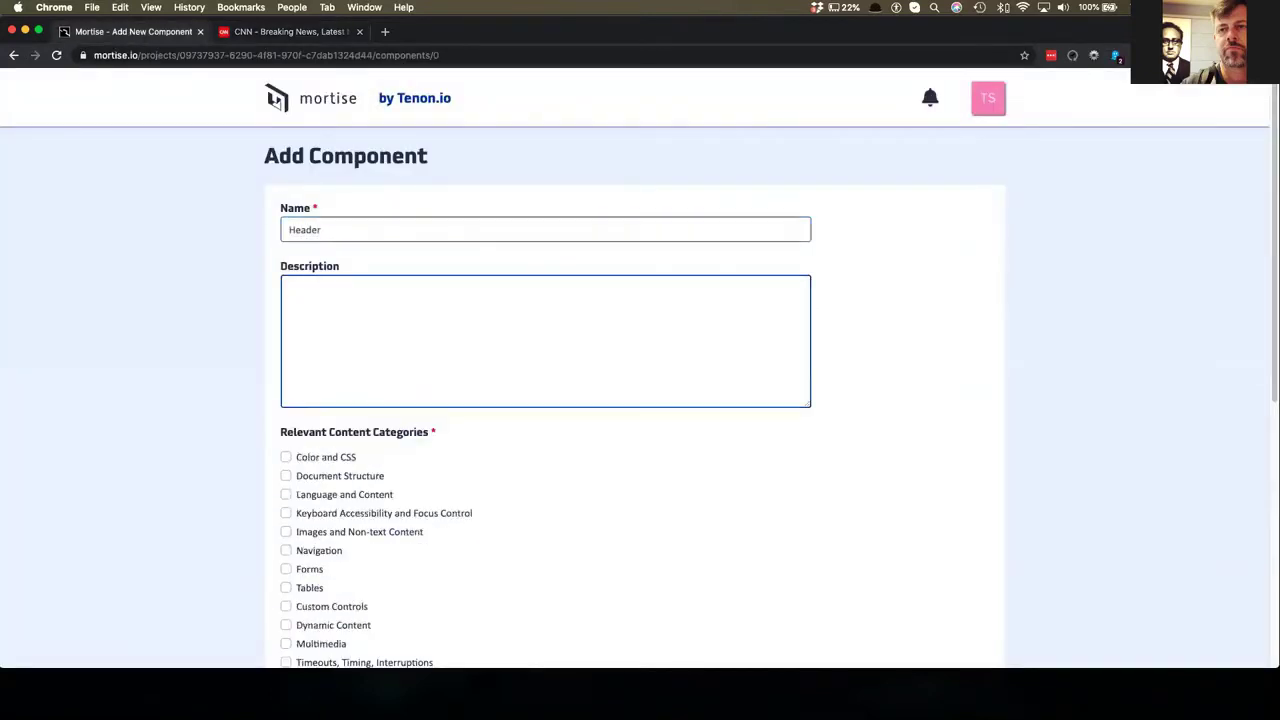
text(The header compone t holds the gl)
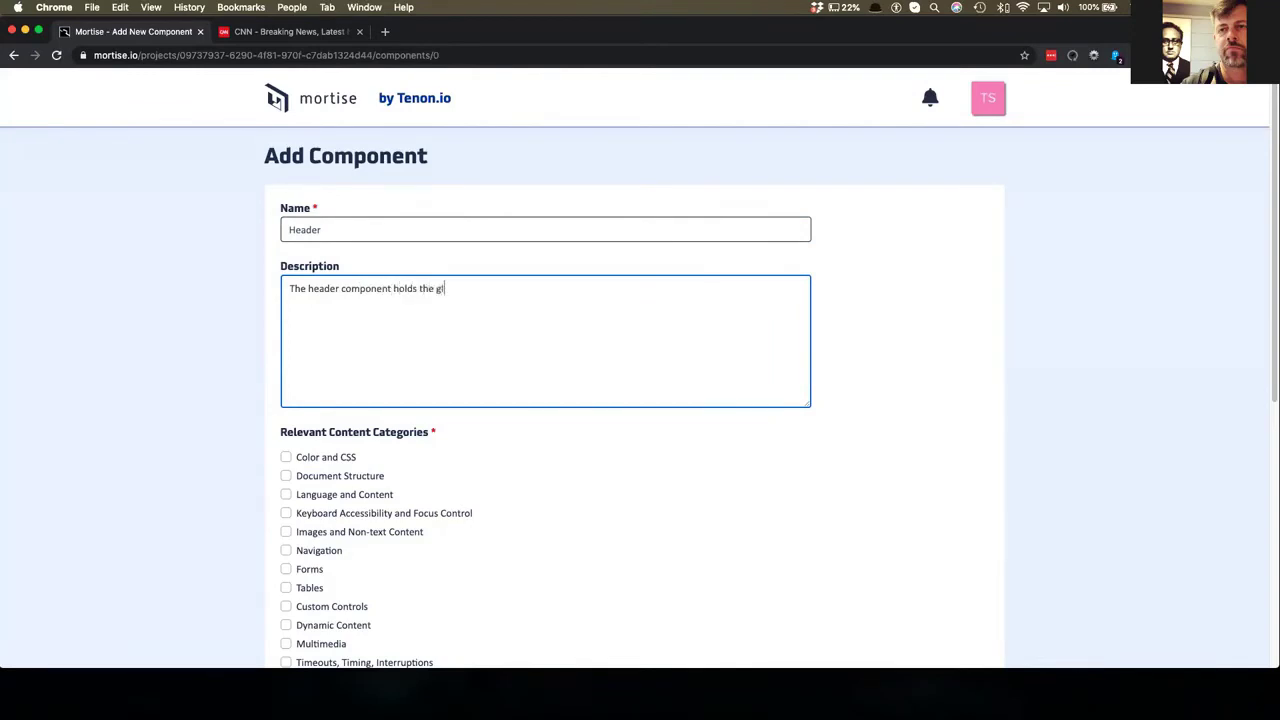
text(obal navigation and search.)
- Open the Upload Source file chooser on the CNN-audit folder
scroll(317, 228, down, 5)
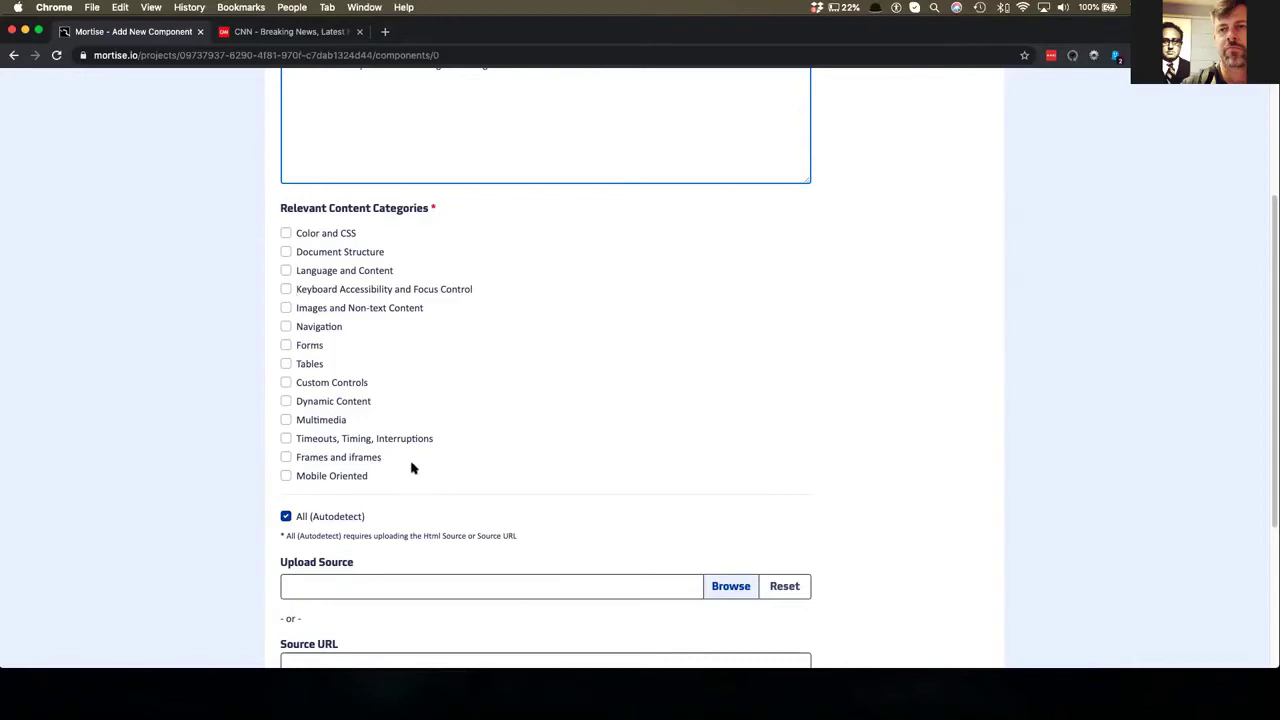
scroll(411, 467, down, 1)
scroll(313, 334, down, 1)
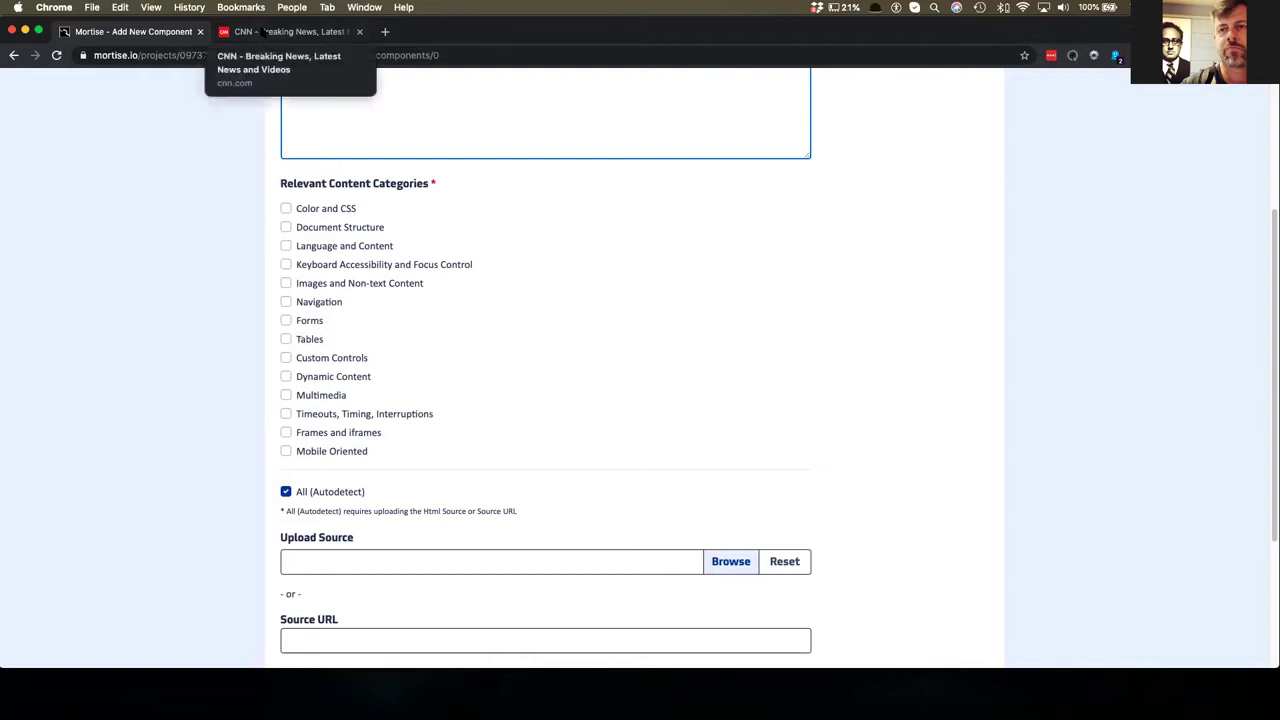
scroll(322, 298, down, 1)
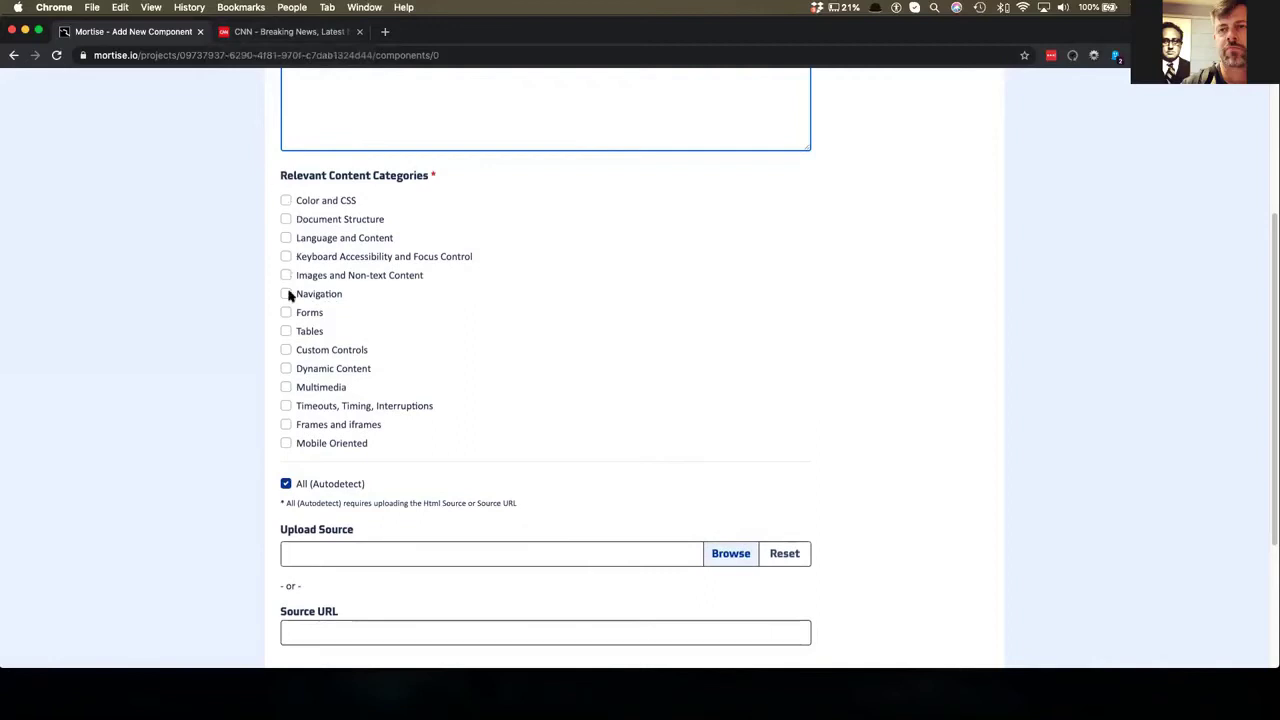
scroll(325, 365, down, 5)
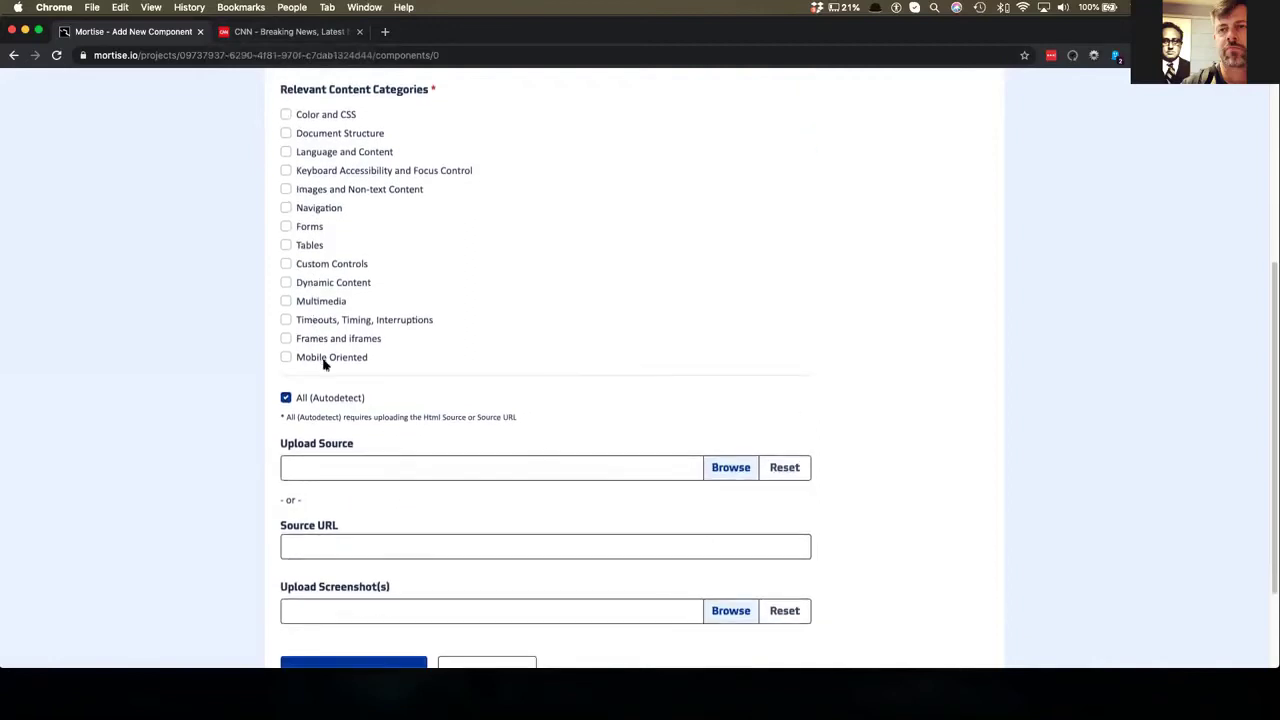
click(721, 409)
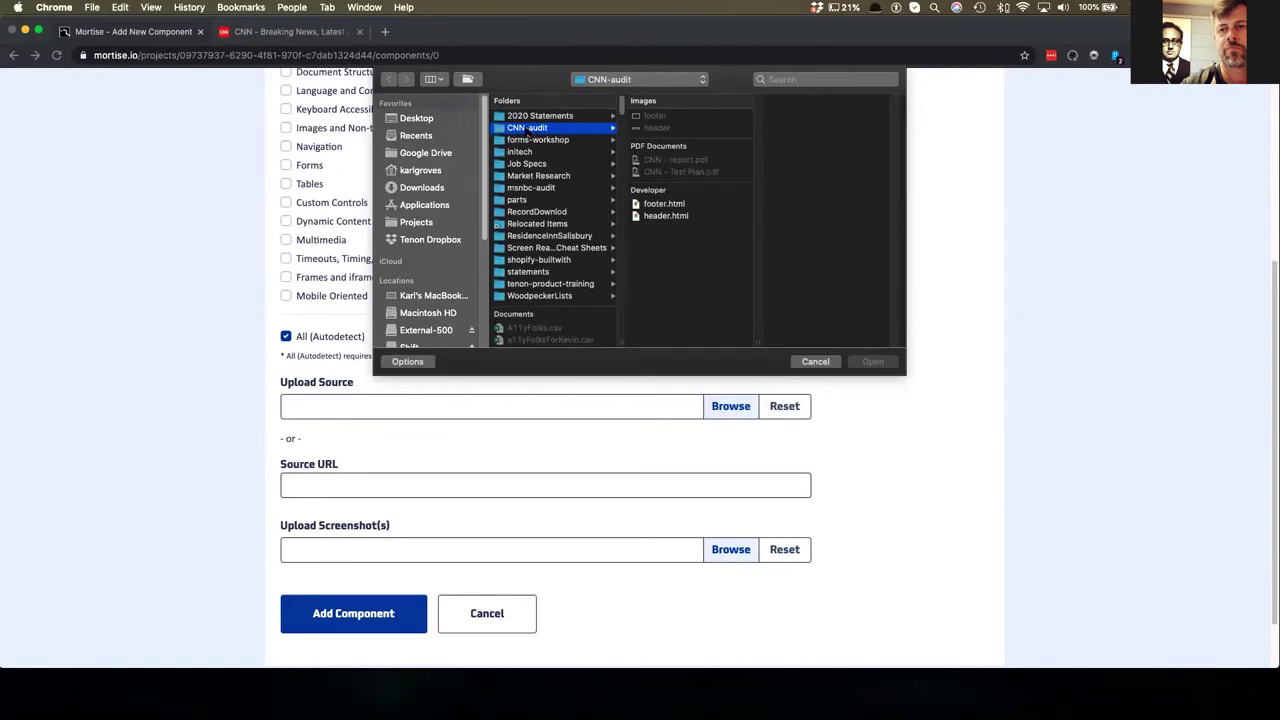
- Attach header.html as the Header component's source
click(660, 216)
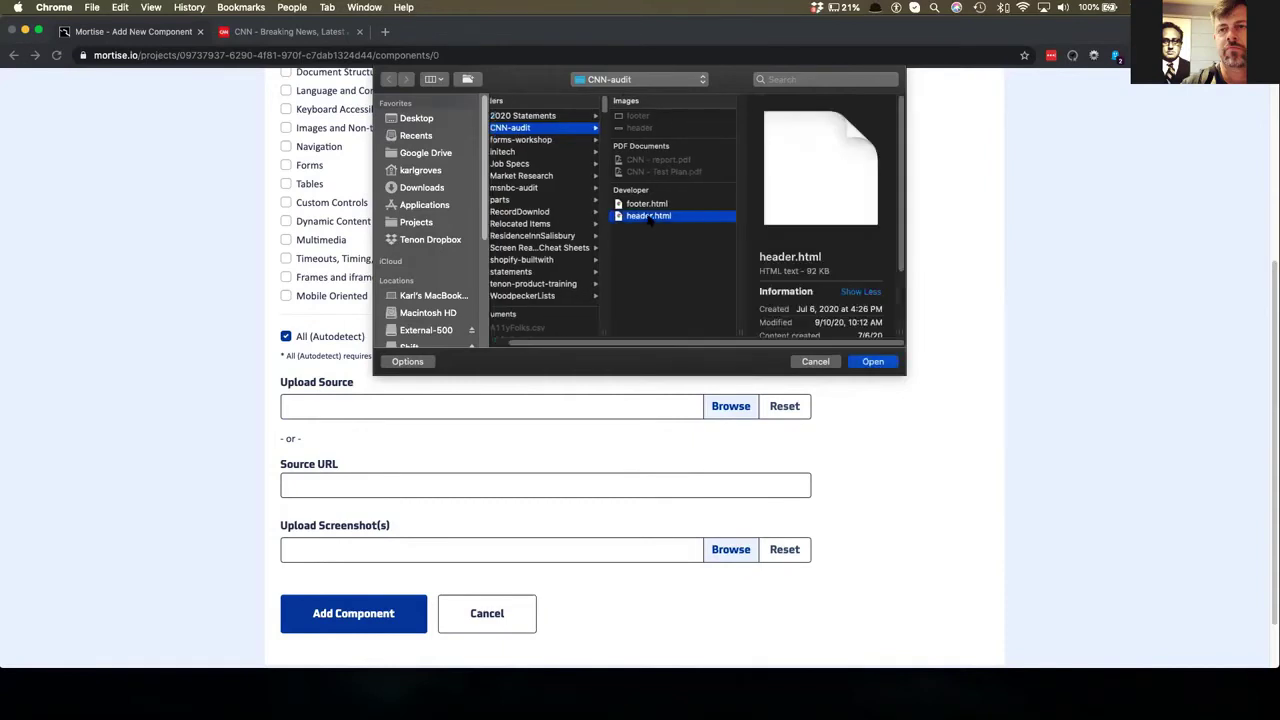
double_click(650, 217)
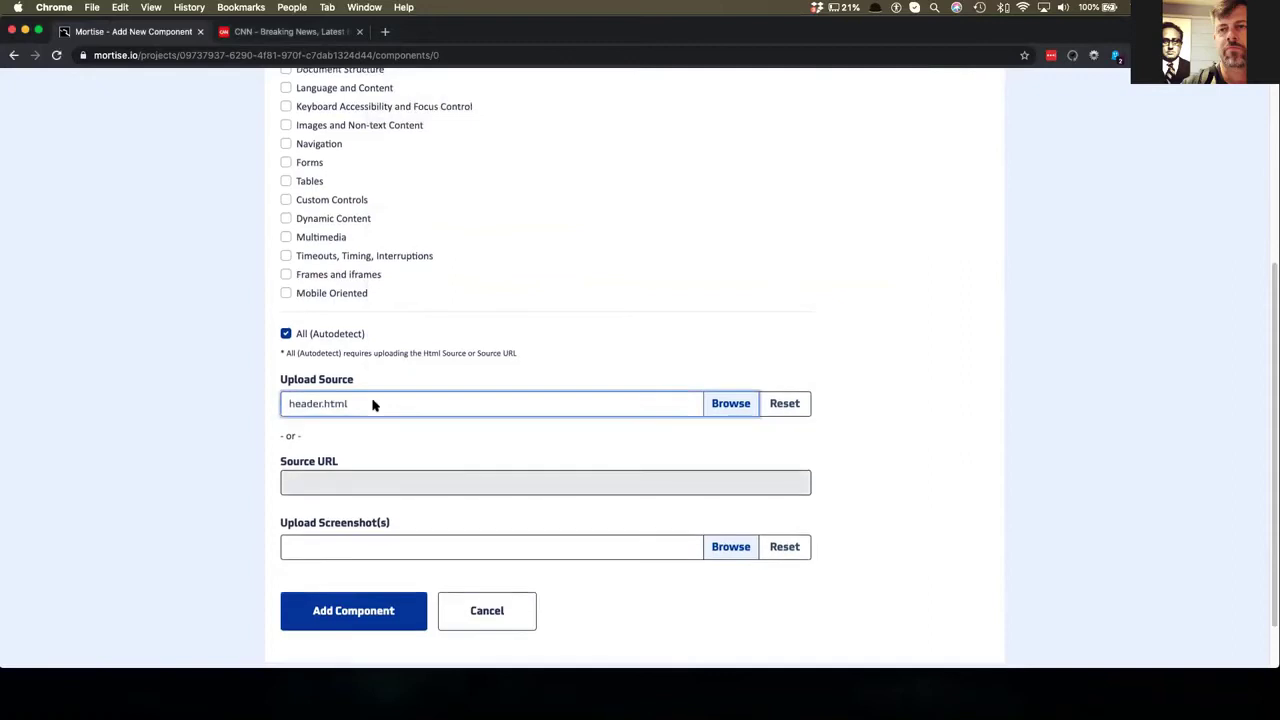
scroll(372, 403, down, 1)
scroll(340, 365, down, 1)
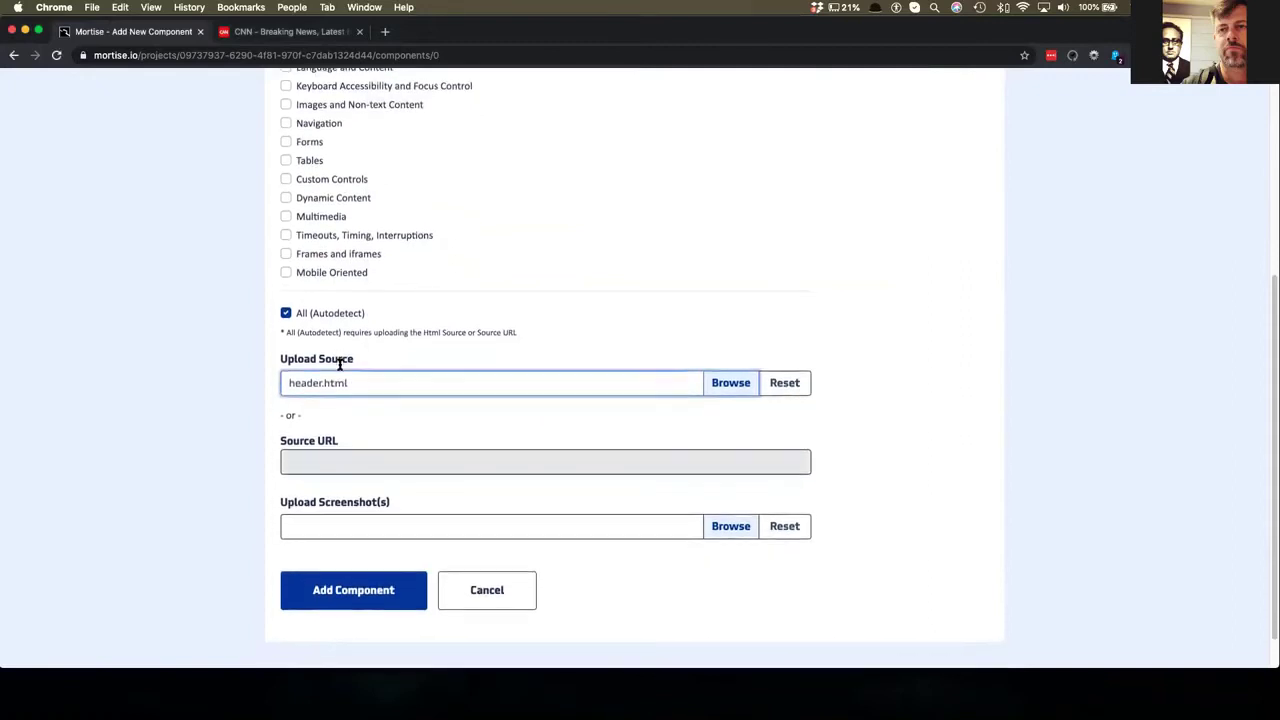
scroll(340, 365, down, 1)
scroll(340, 366, down, 2)
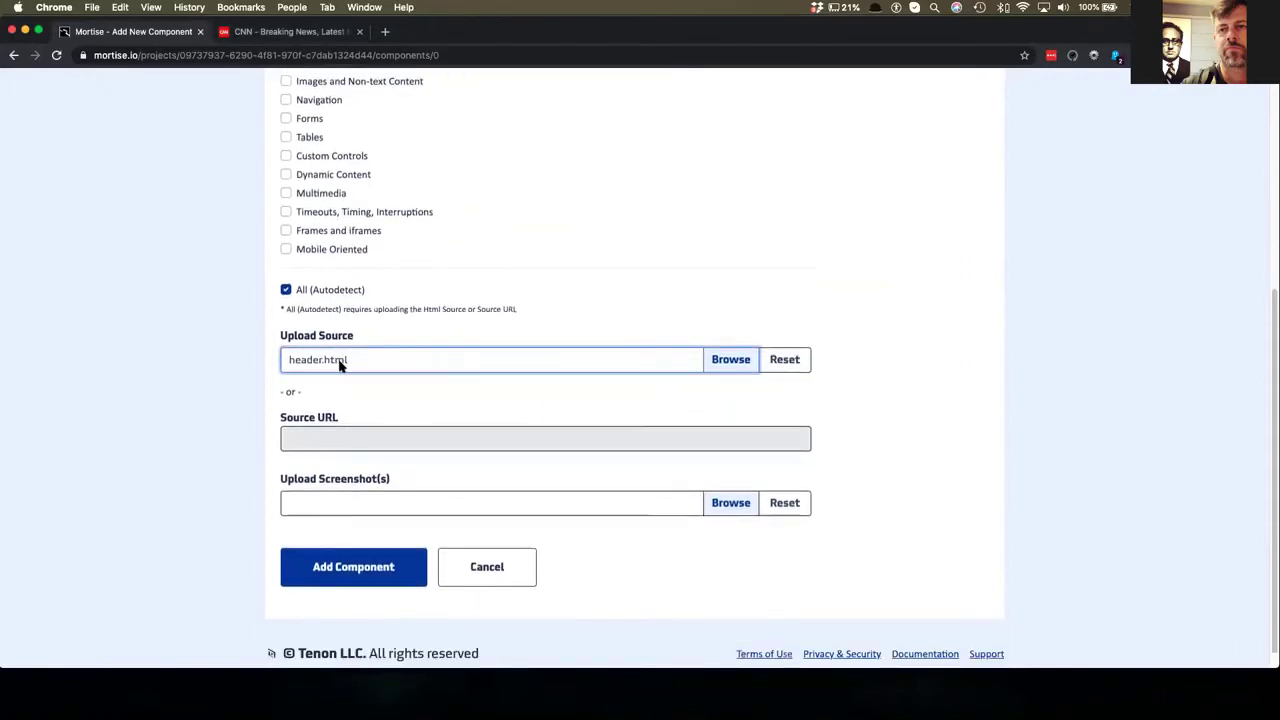
scroll(520, 455, down, 1)
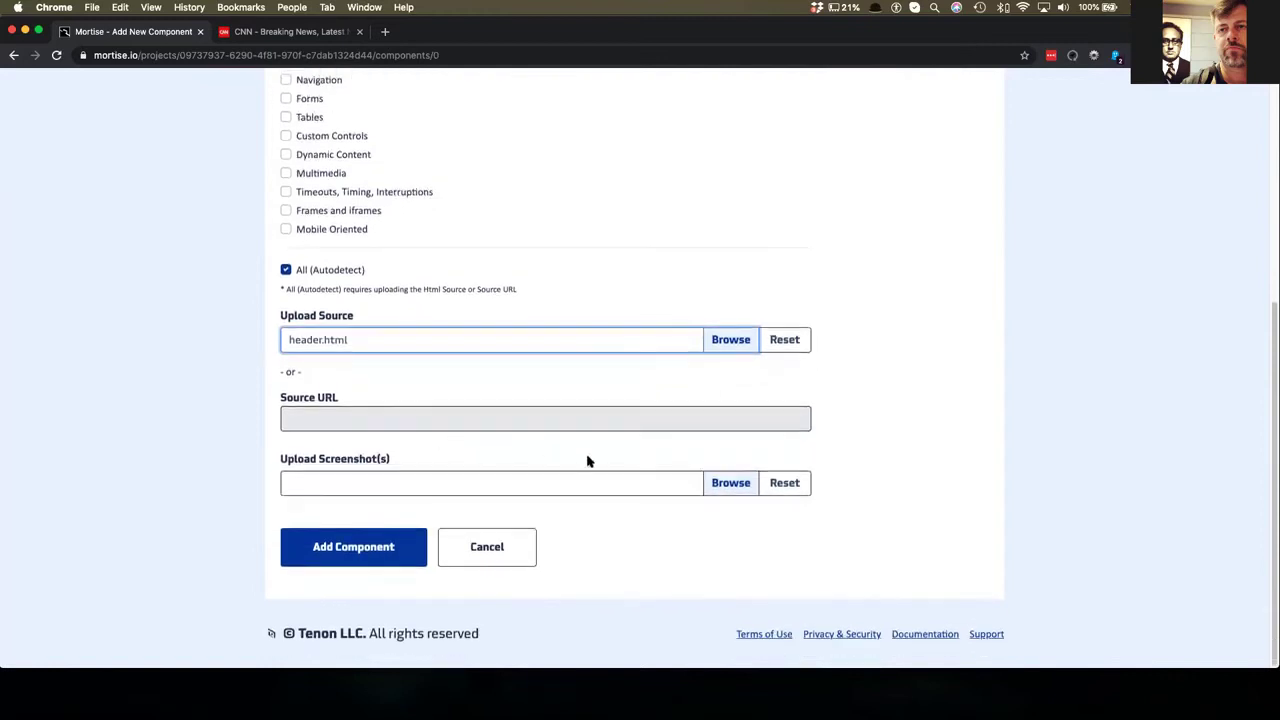
- Attach header.png with alt text 'screenshot of the header' and save the Header component
click(729, 484)
click(723, 483)
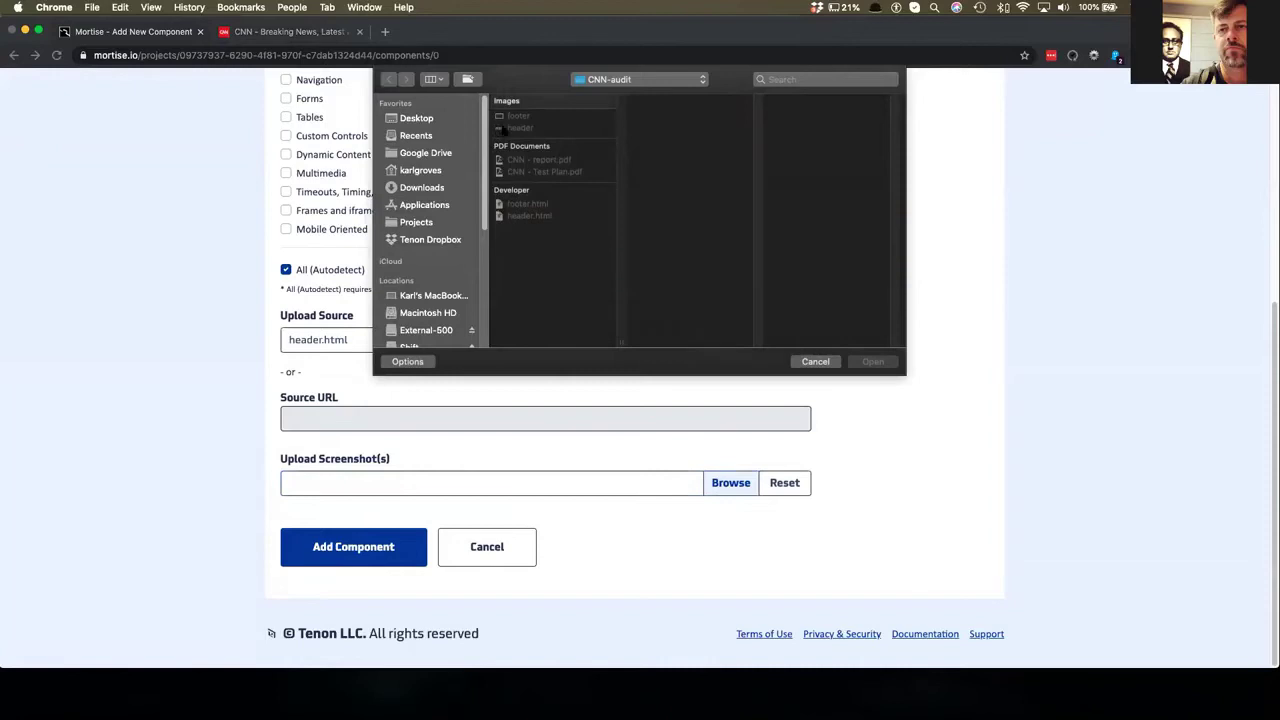
click(514, 128)
double_click(508, 129)
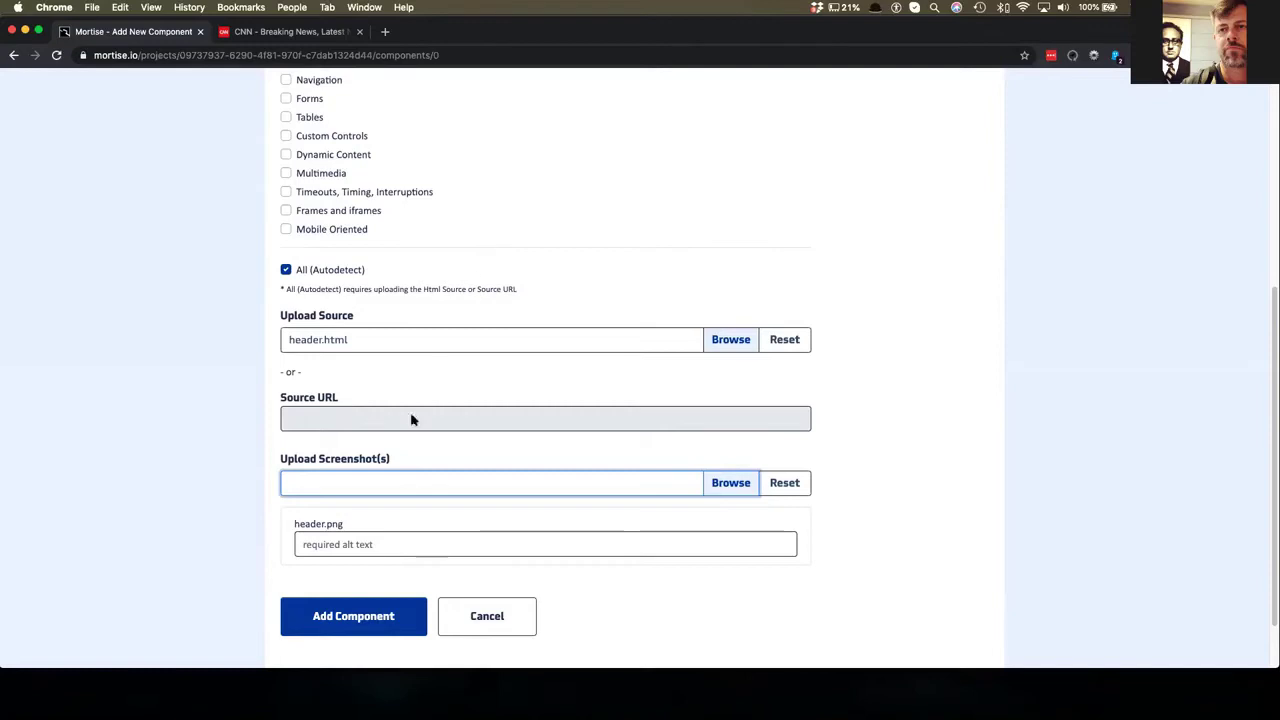
click(354, 541)
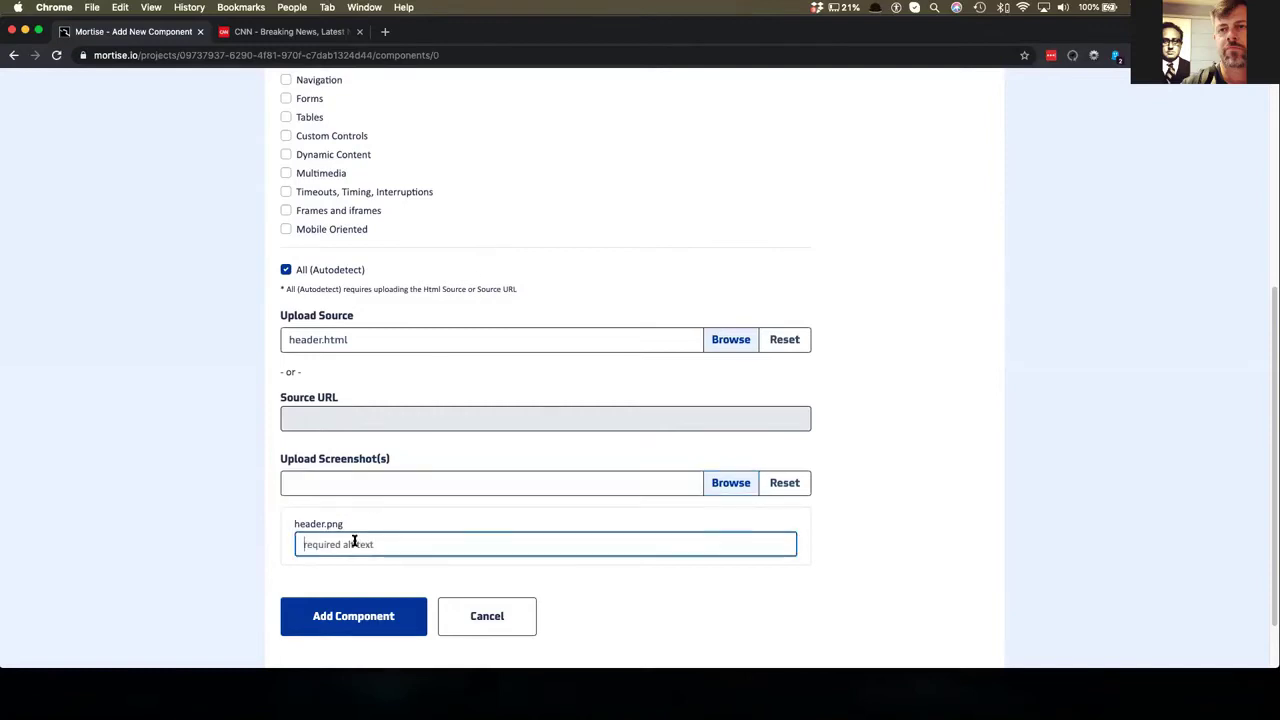
text(screenshot of the header)
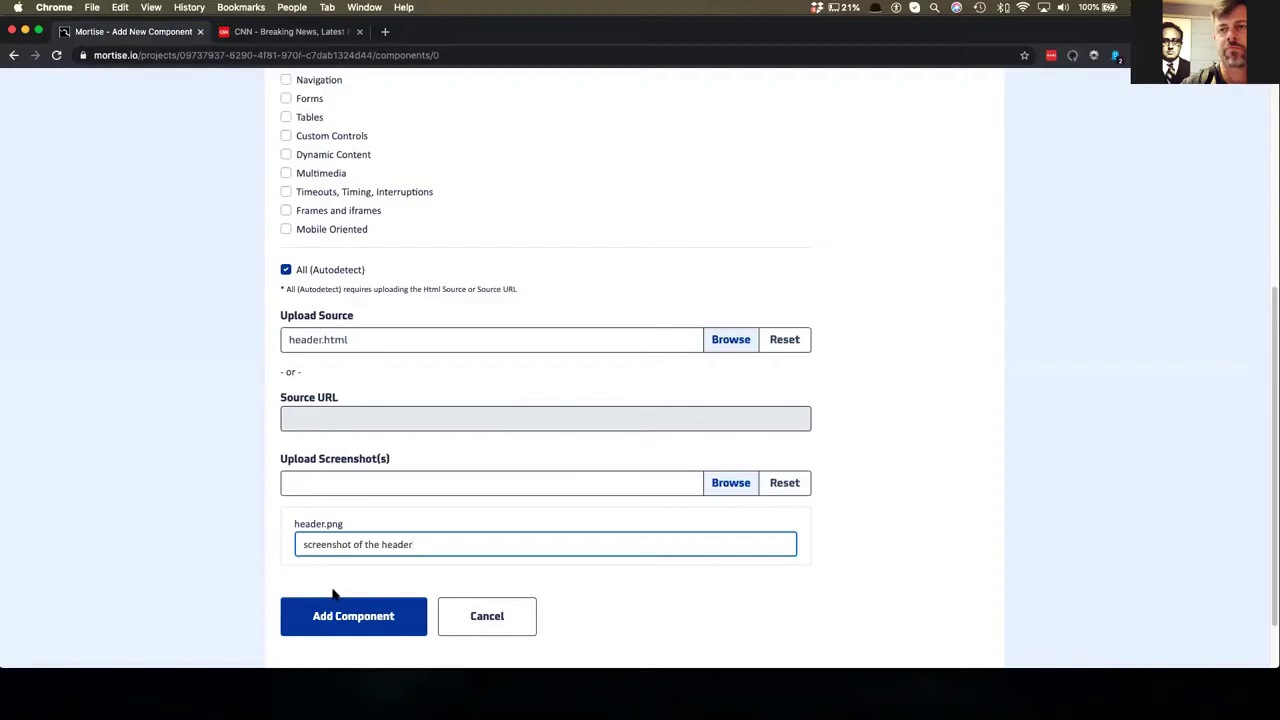
click(336, 605)
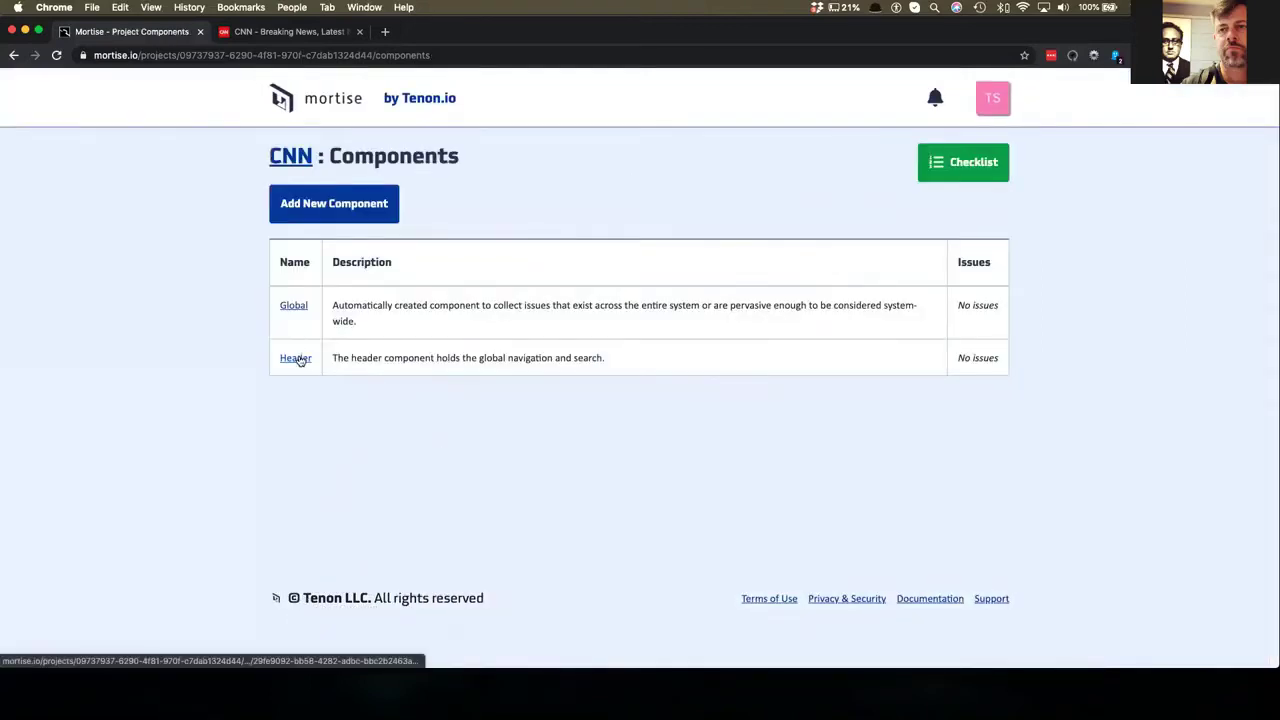
- Start a new component named 'Footer' described as 'Footer exists on the bootom'
click(368, 197)
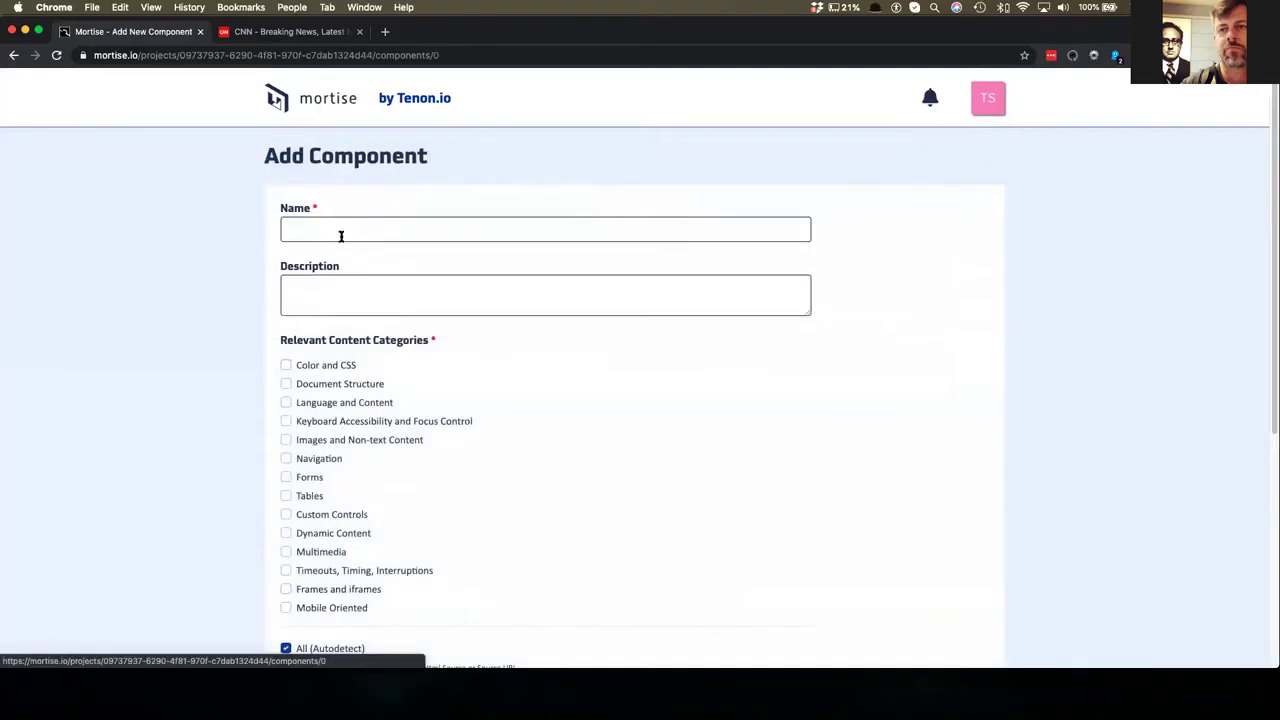
click(360, 228)
text(Footer)
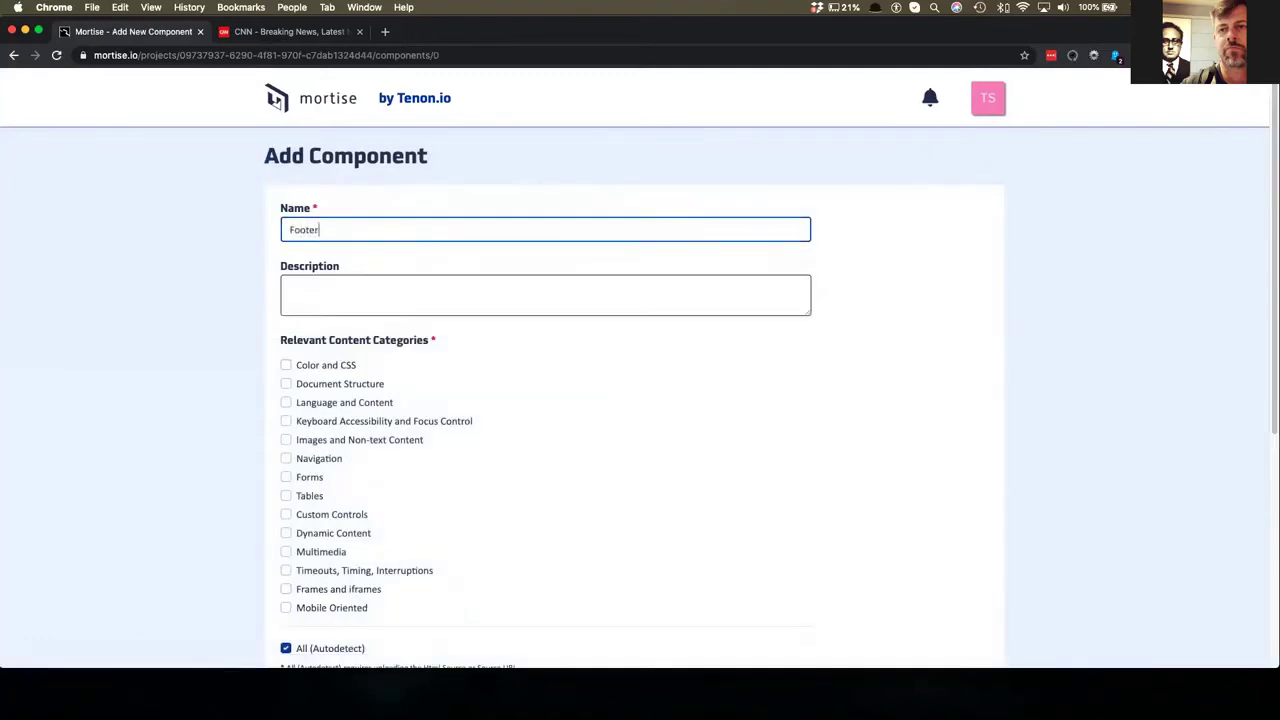
key(Tab)
text(Foo)
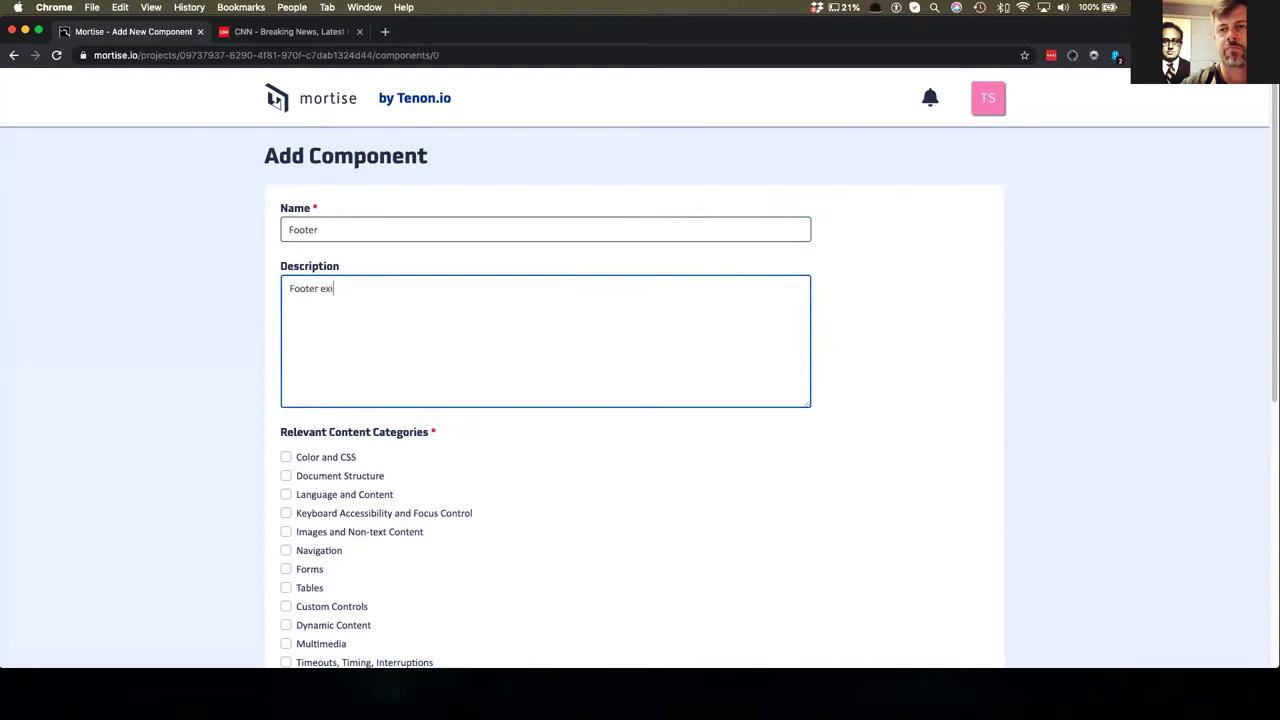
text(ter exists on the bootom)
- Attach footer.html and footer.png with alt text 'screenshot of footer', then save Footer
scroll(357, 271, down, 8)
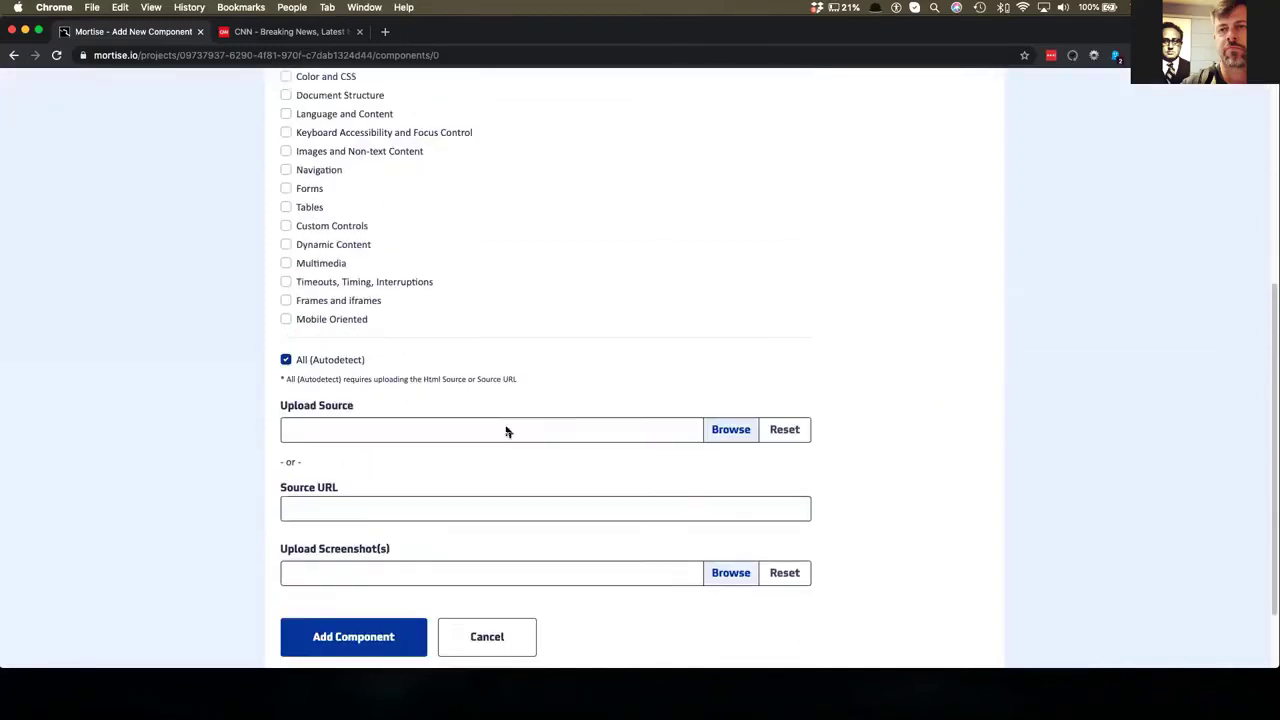
click(738, 429)
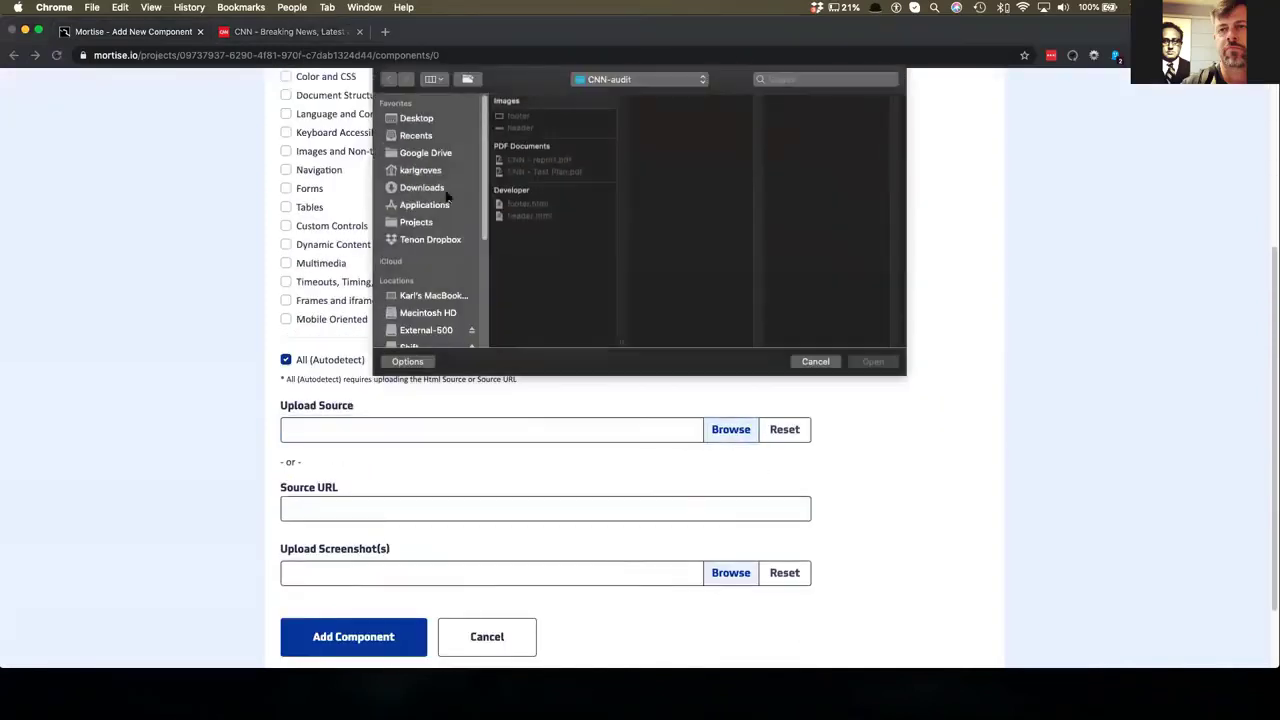
double_click(520, 205)
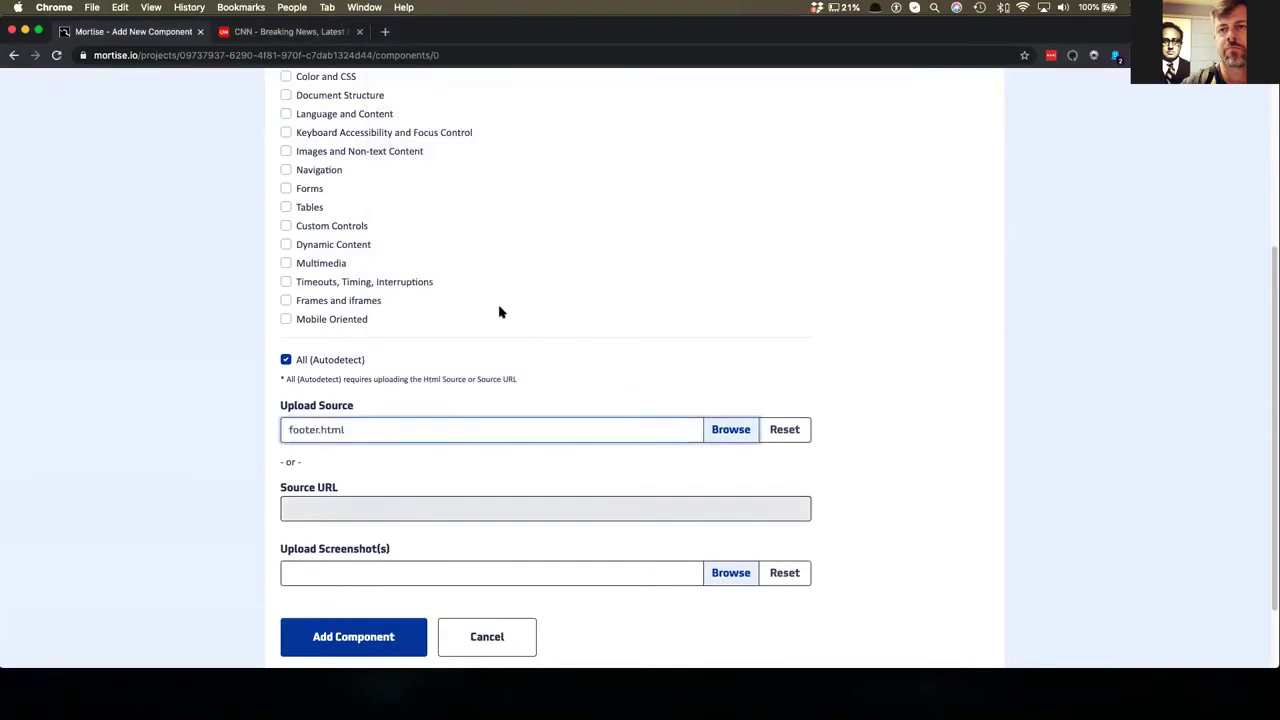
scroll(500, 309, down, 2)
click(730, 482)
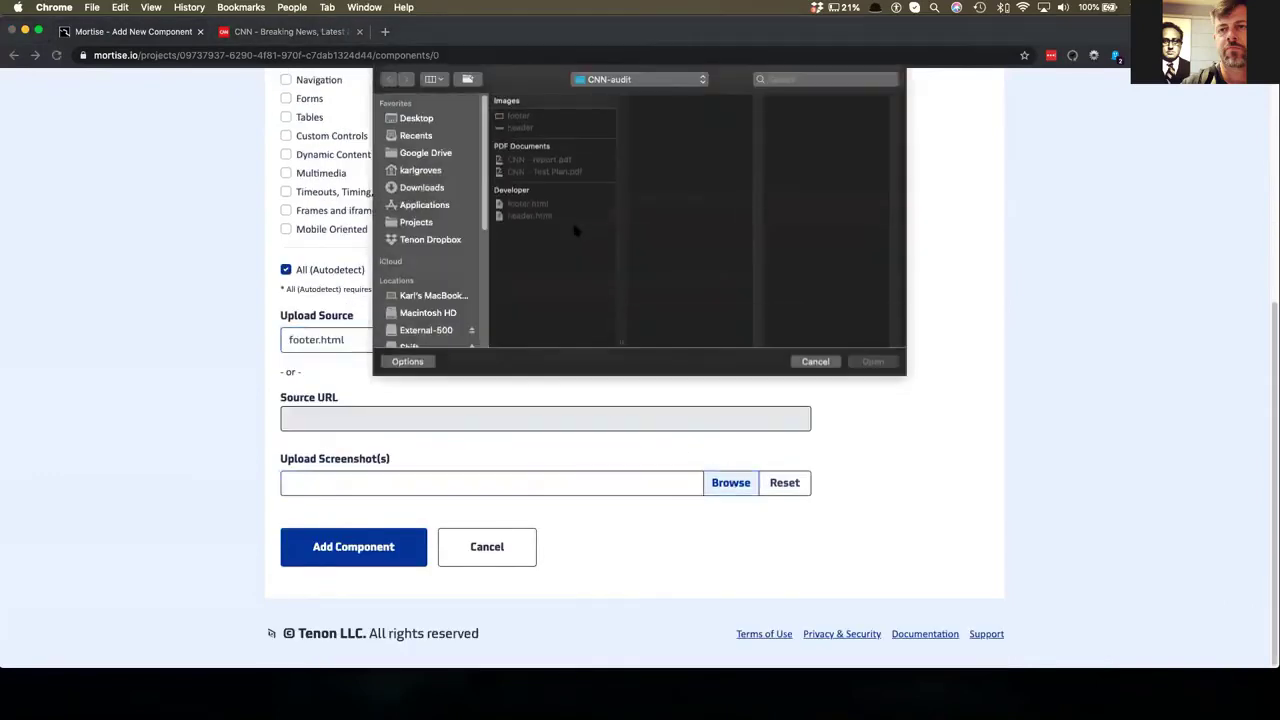
double_click(520, 116)
scroll(420, 480, down, 2)
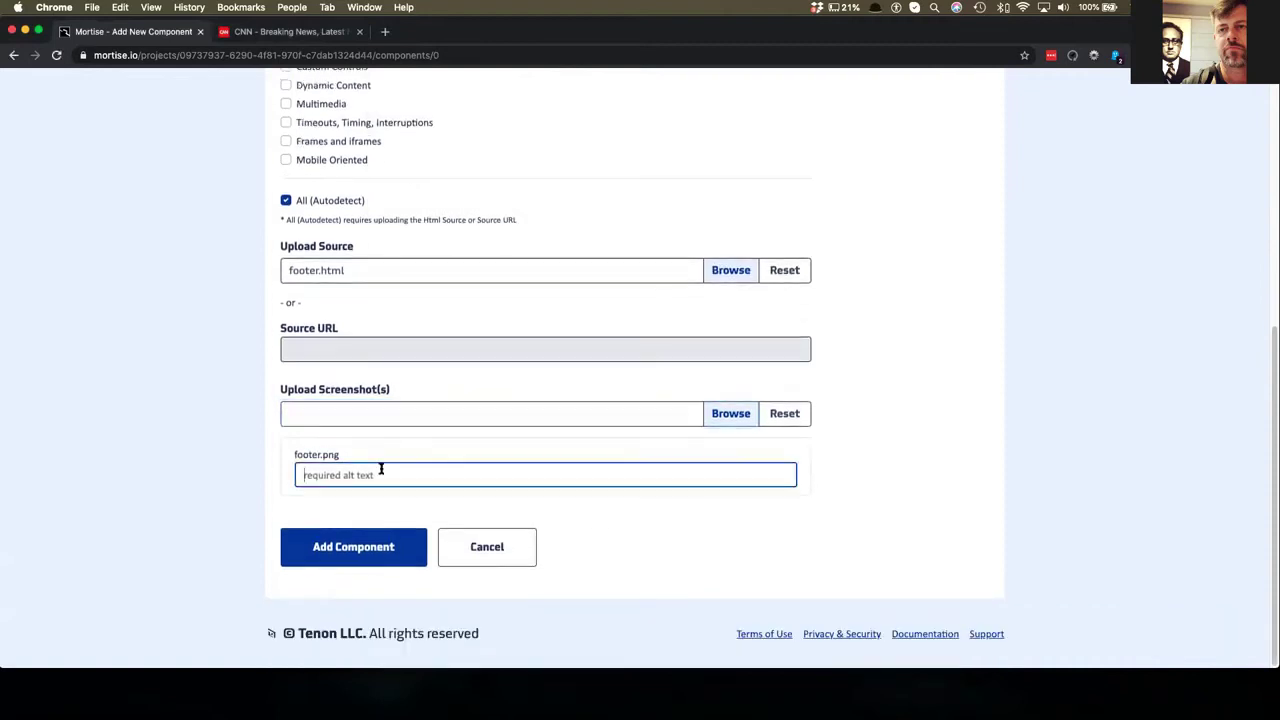
text(screenshot of foo)
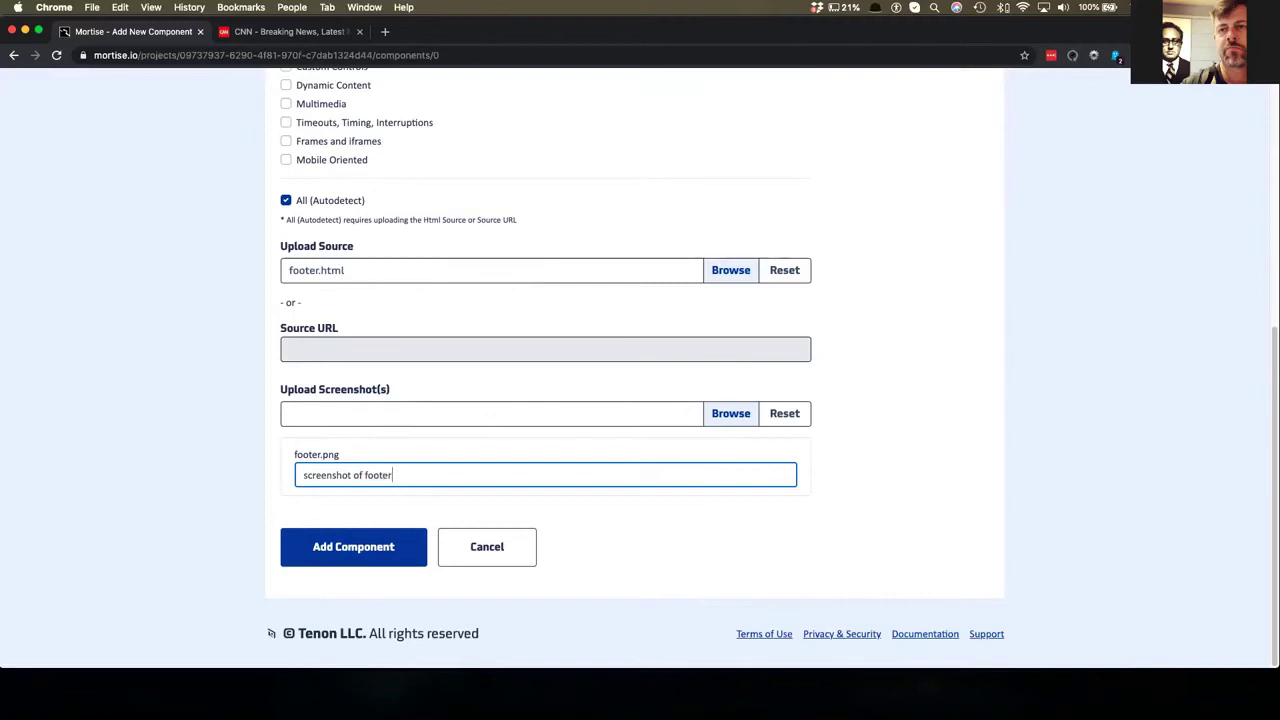
text(ter)
click(320, 552)
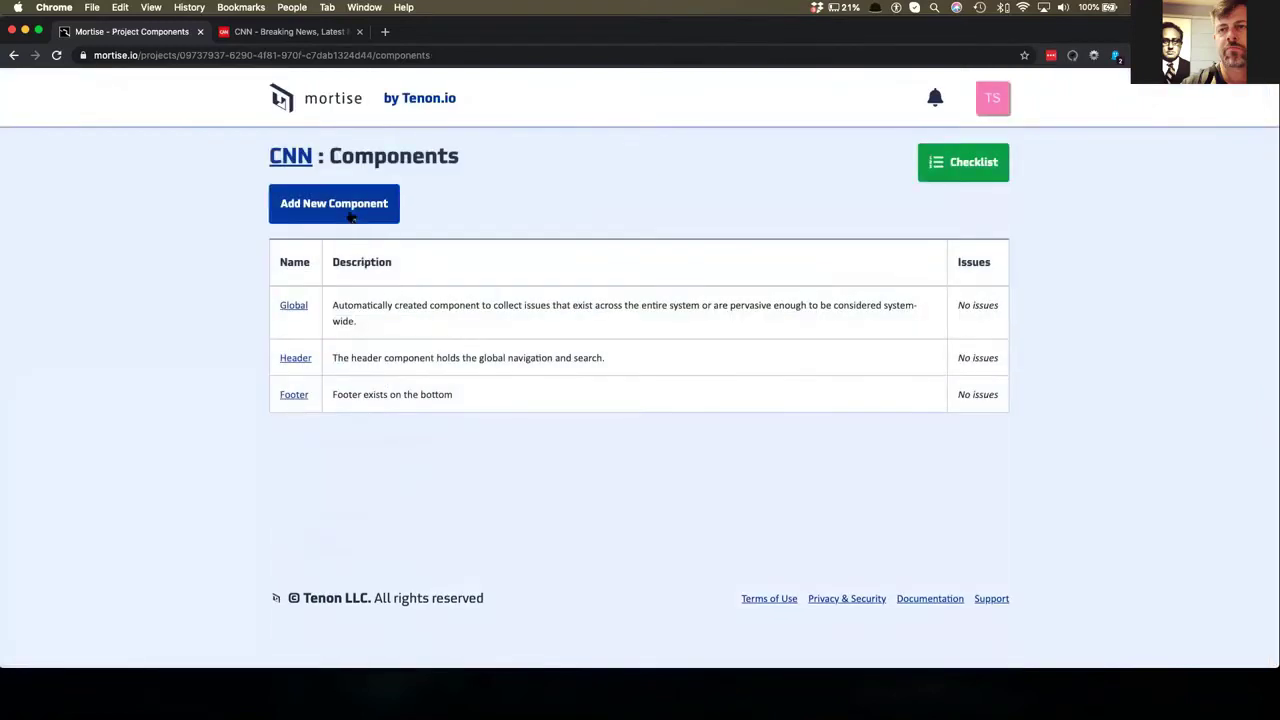
click(351, 210)
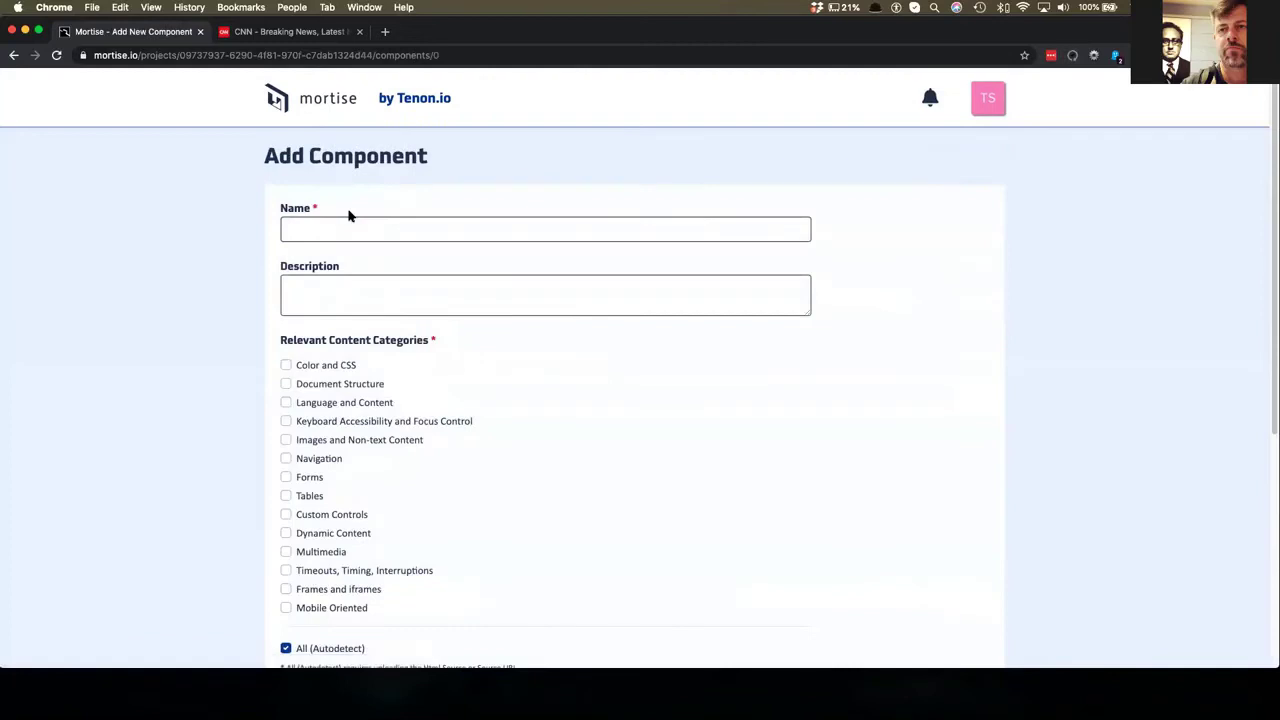
scroll(394, 271, down, 3)
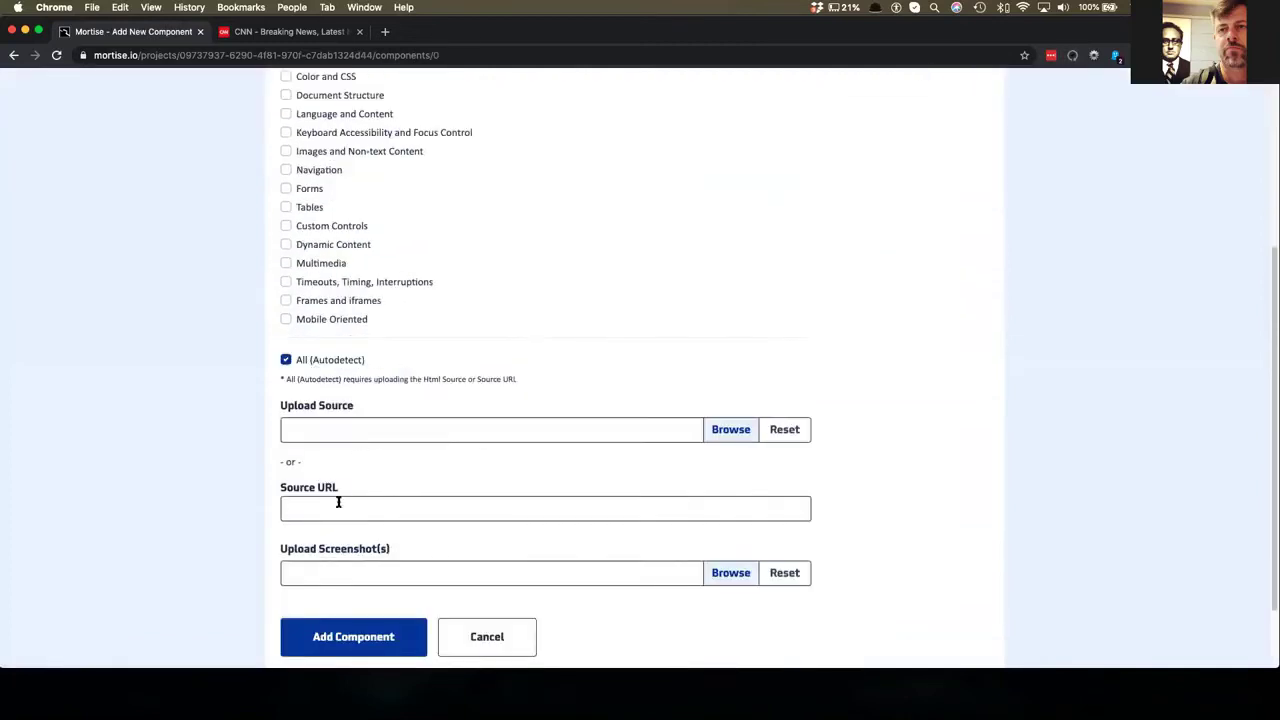
scroll(331, 516, up, 3)
click(349, 231)
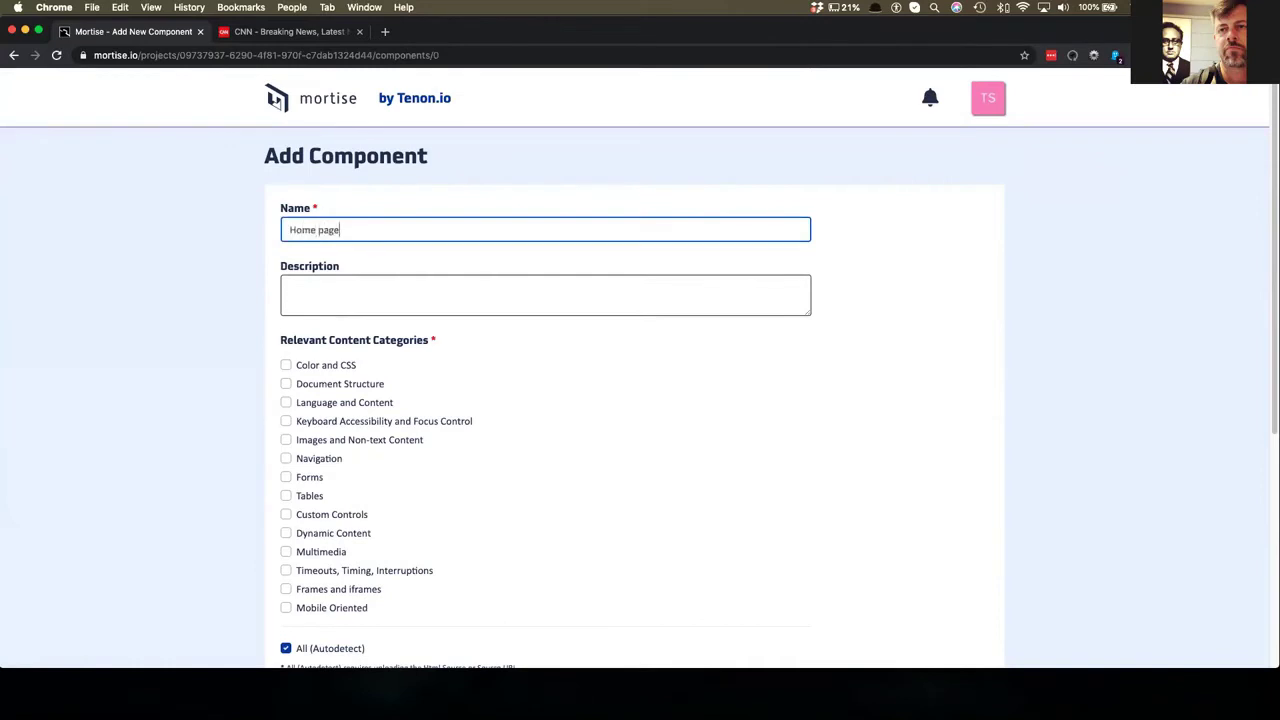
scroll(329, 263, down, 4)
click(309, 420)
text(https://www.cnn.com)
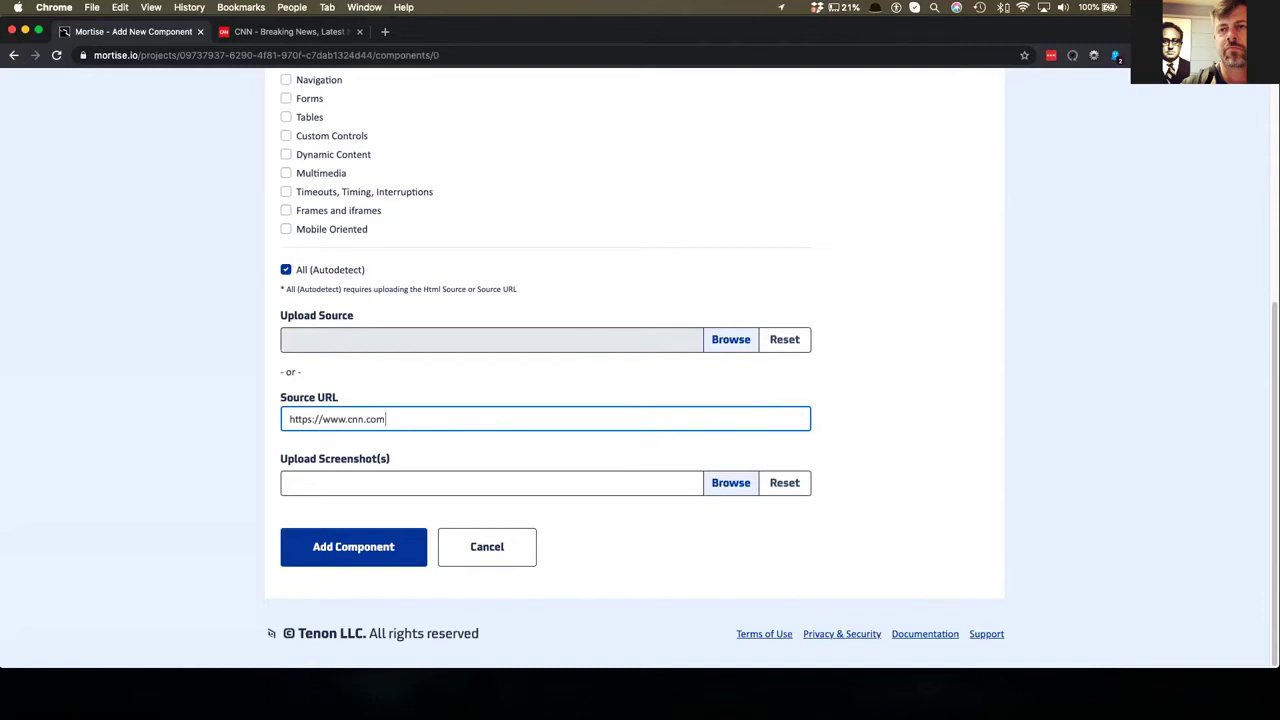
click(479, 550)
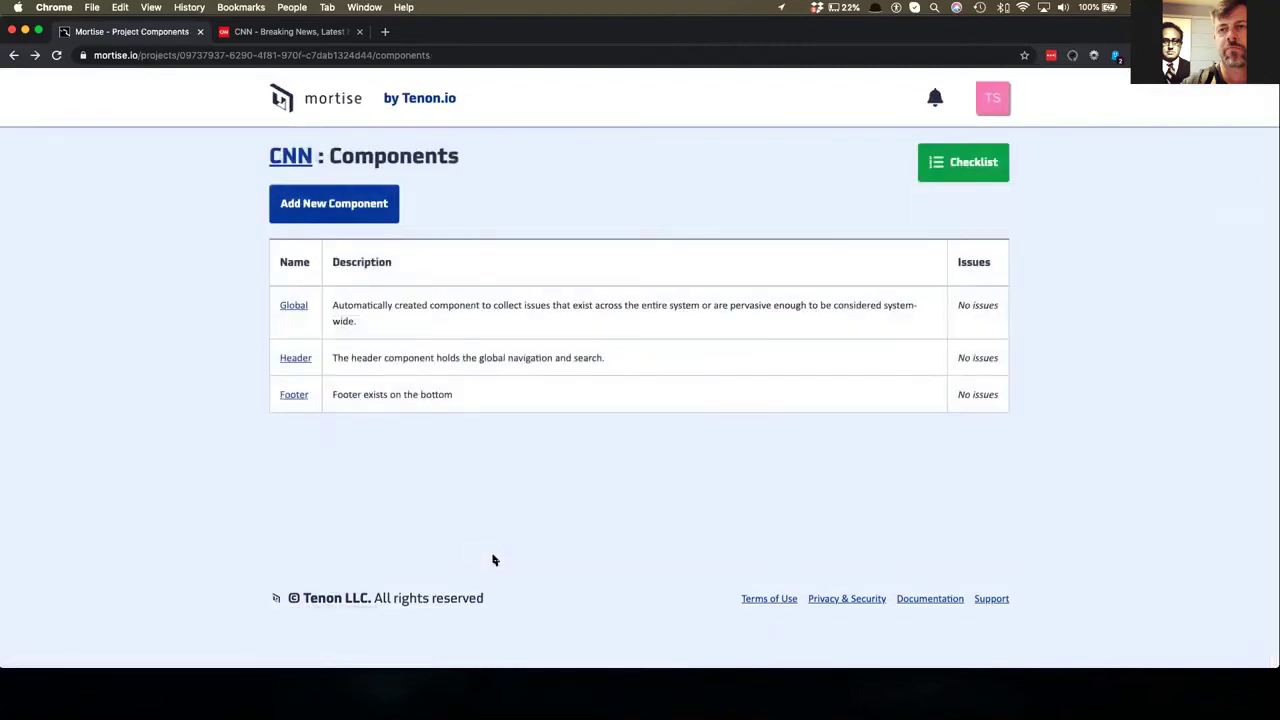
click(290, 33)
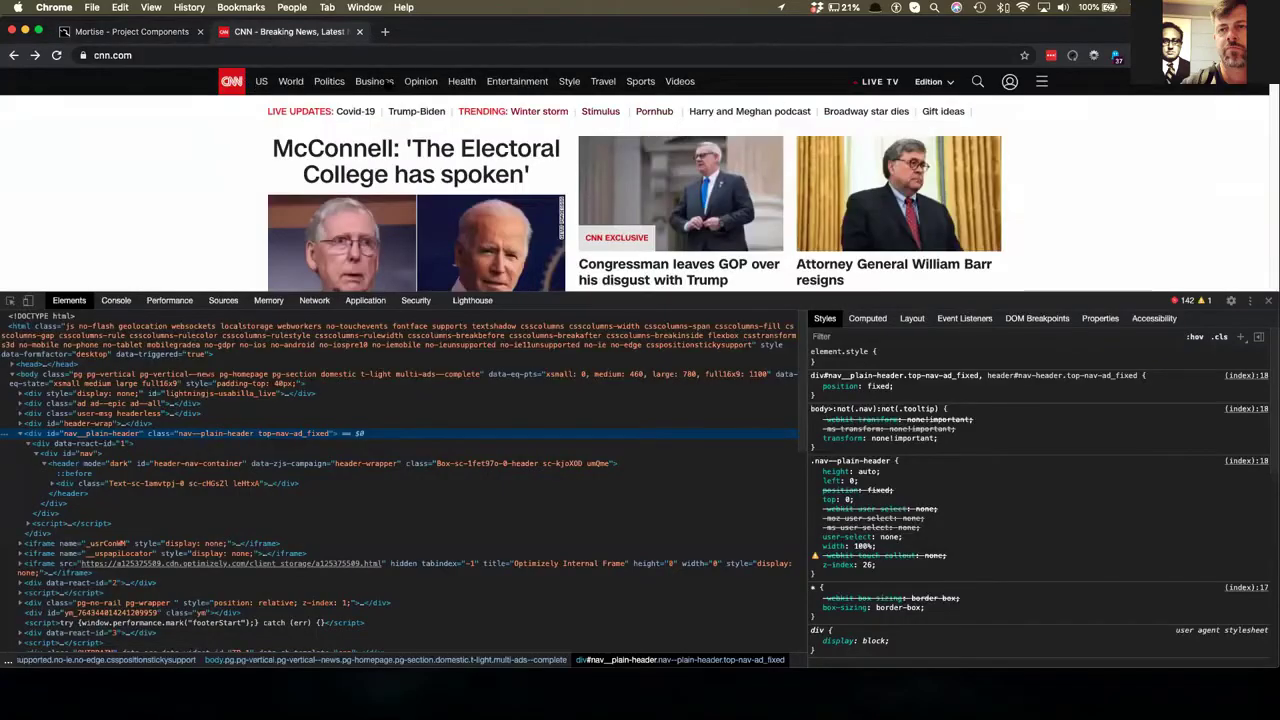
click(125, 32)
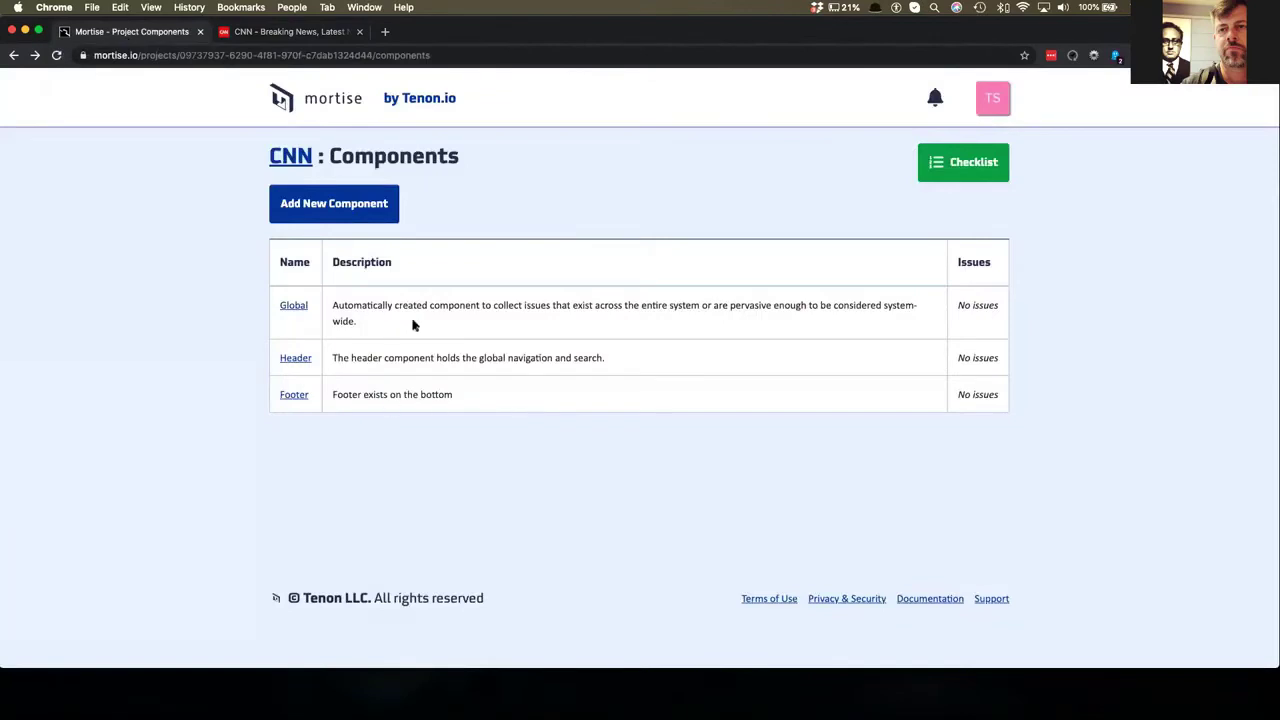
- Open the CNN project's detail page from the project list
click(287, 155)
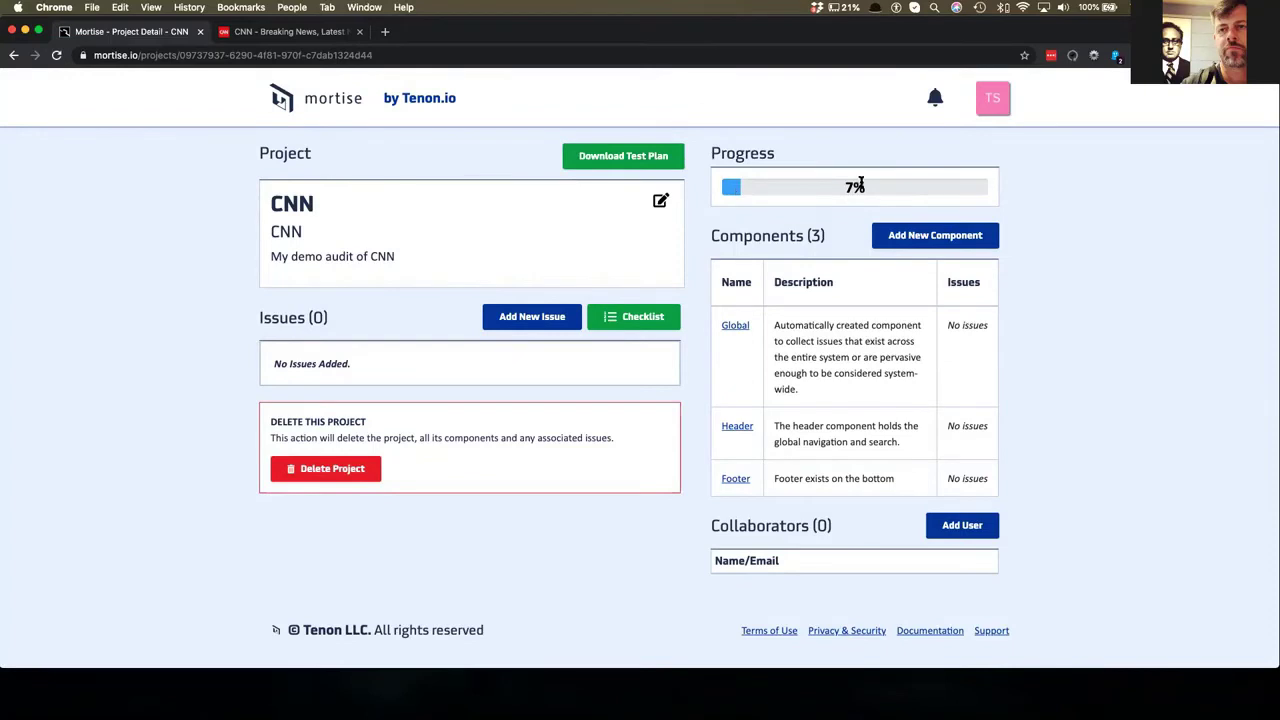
click(627, 316)
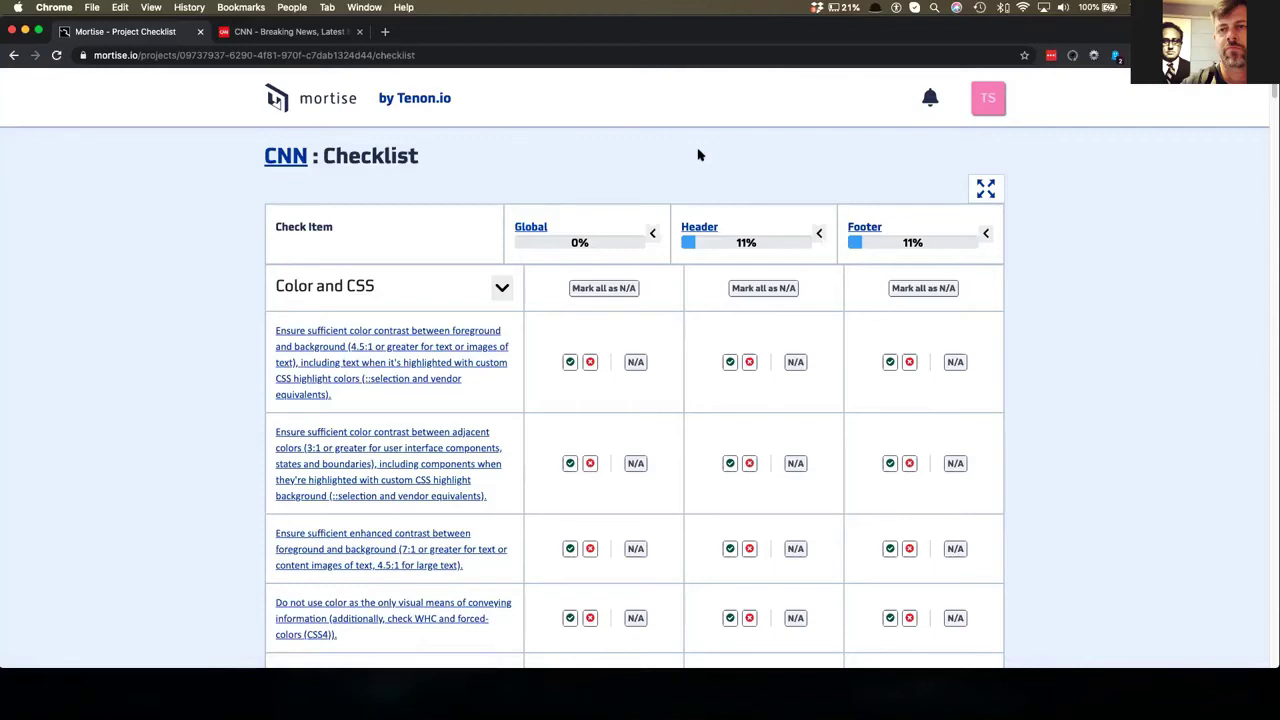
- Show the checklist full screen and collapse the Color and CSS through Dynamic Content categories
click(985, 188)
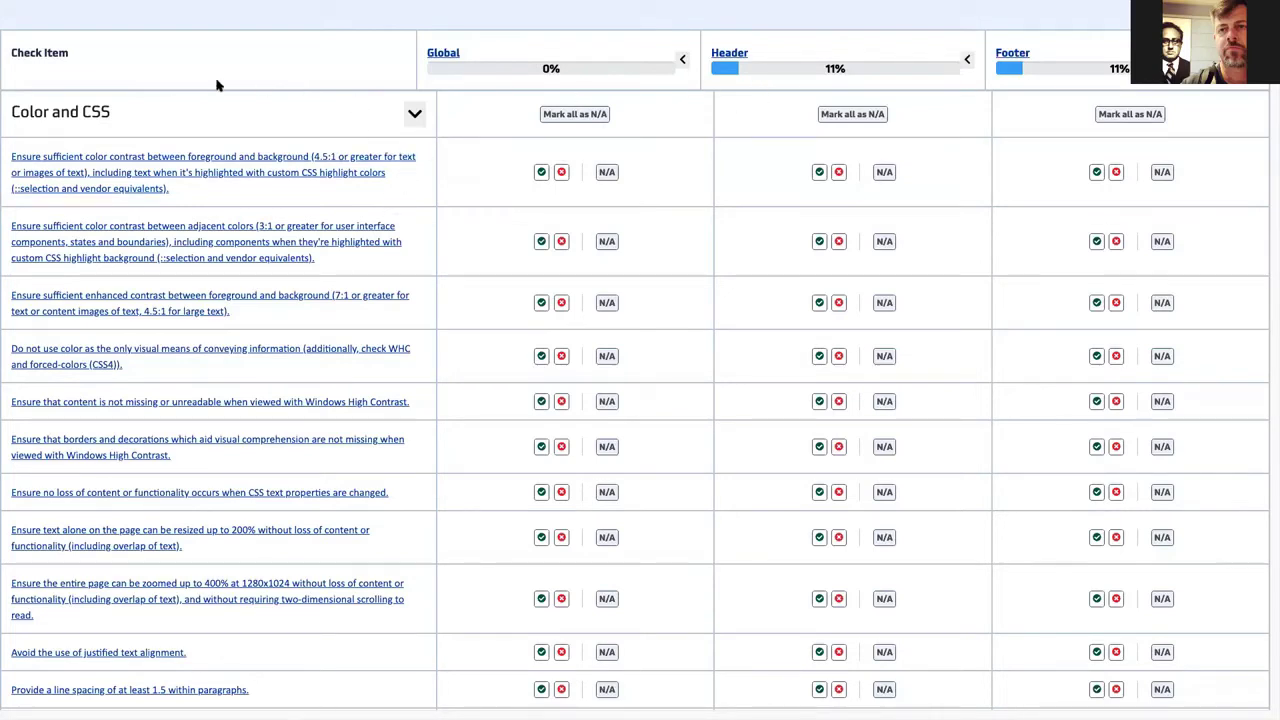
click(418, 119)
click(410, 165)
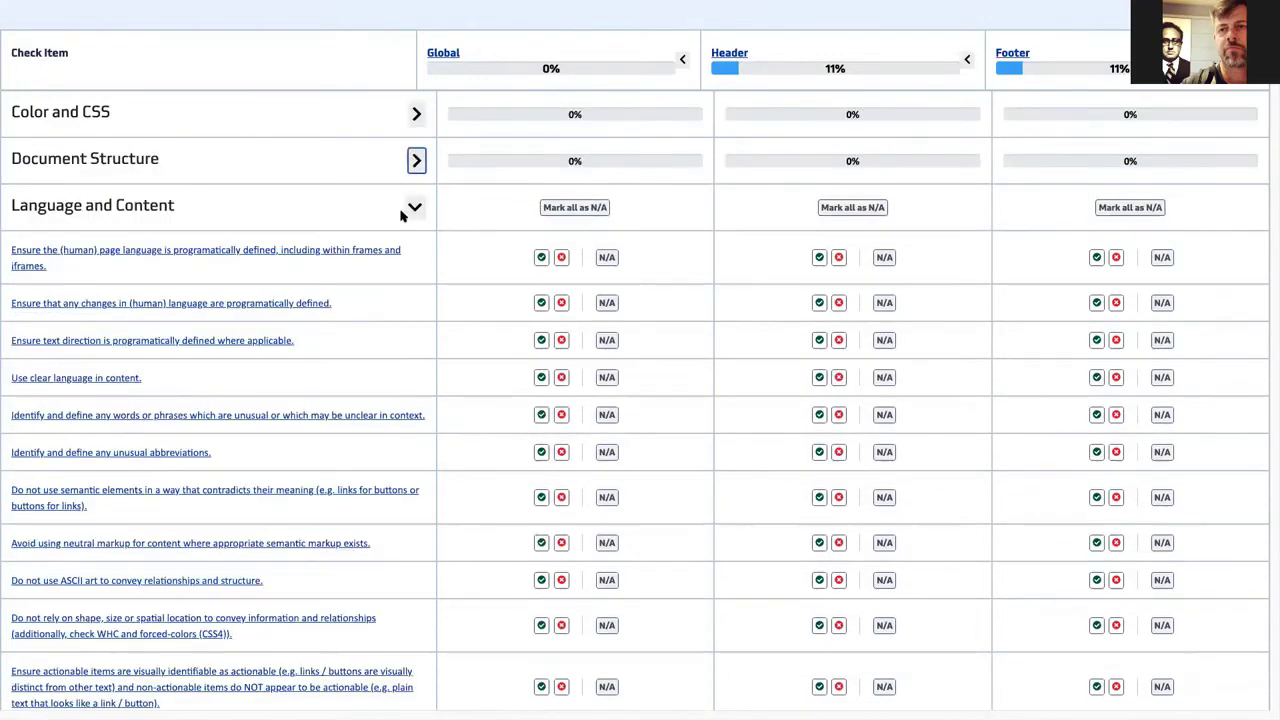
click(414, 208)
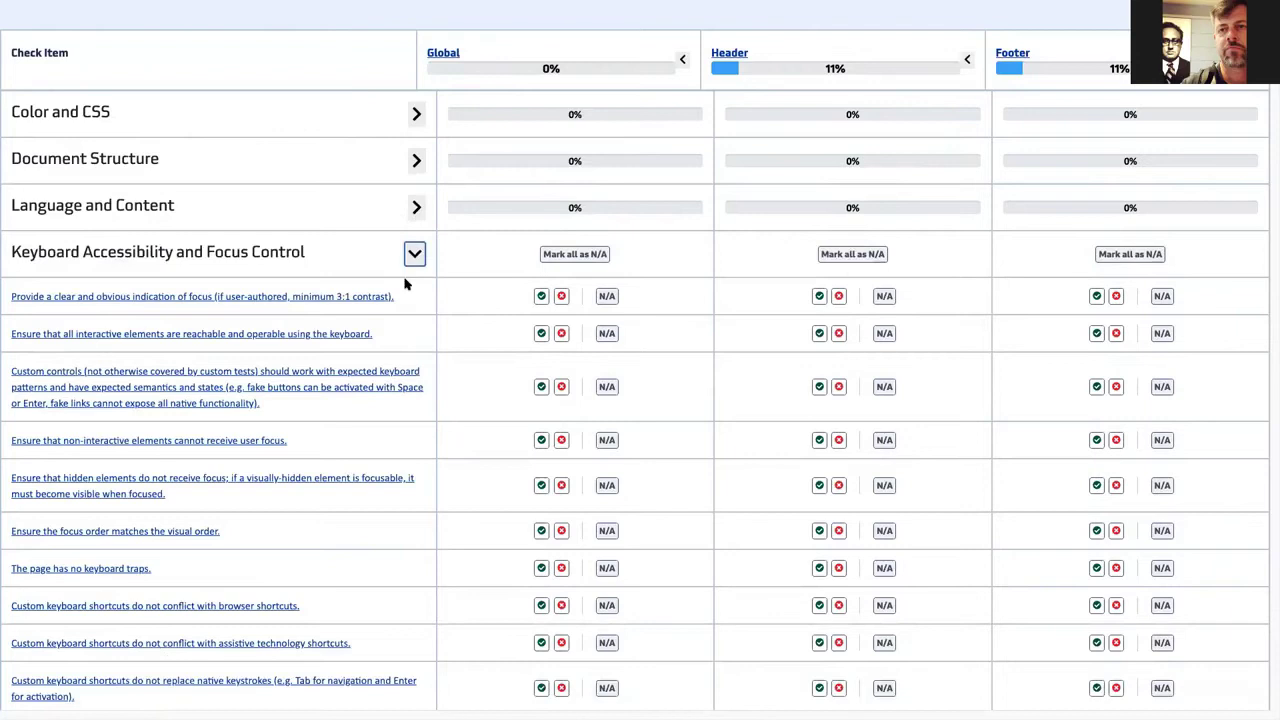
click(414, 256)
click(414, 302)
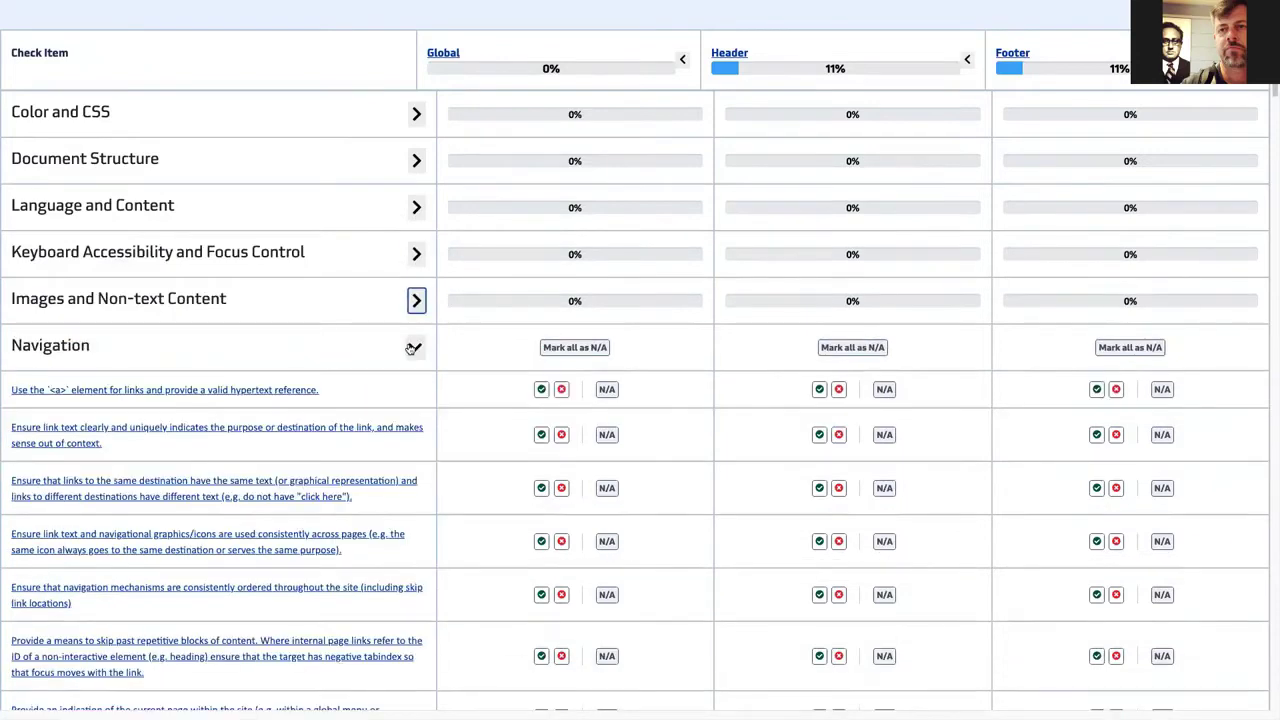
click(411, 348)
click(413, 394)
click(413, 438)
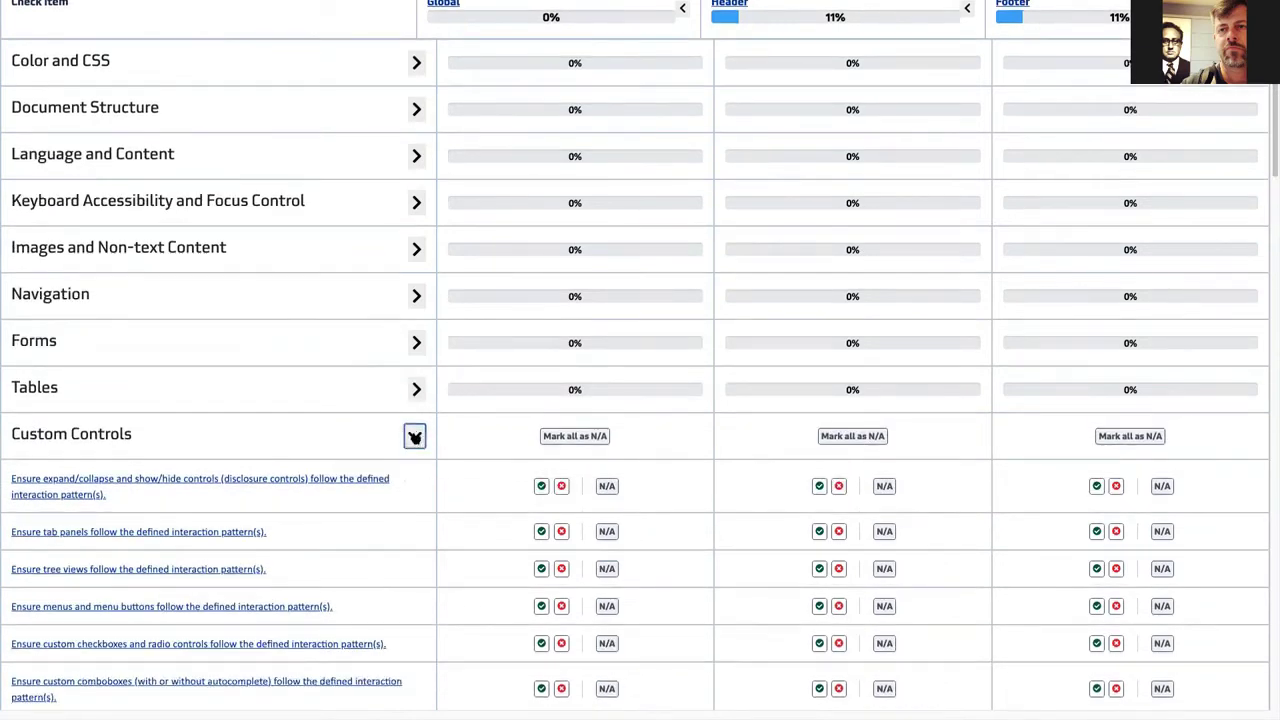
click(415, 435)
click(415, 383)
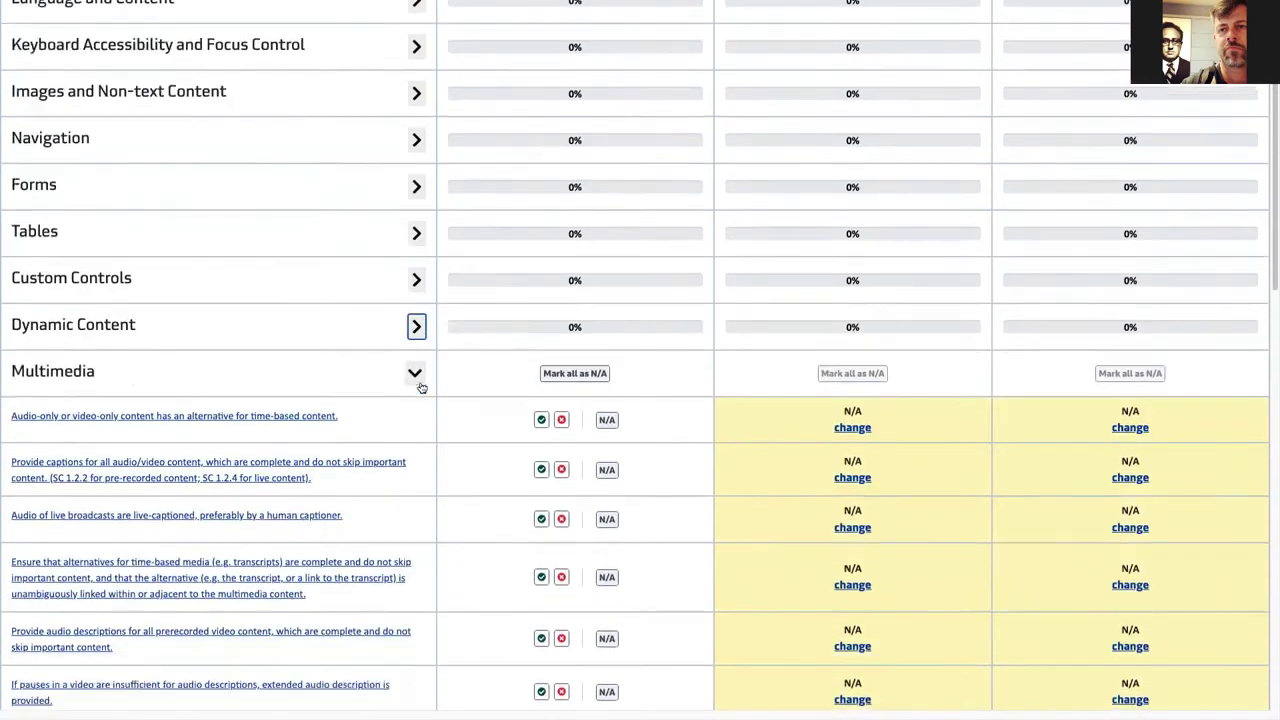
- Collapse the Multimedia, Timeouts, Frames and iframes, and Mobile Oriented sections
scroll(1008, 403, down, 8)
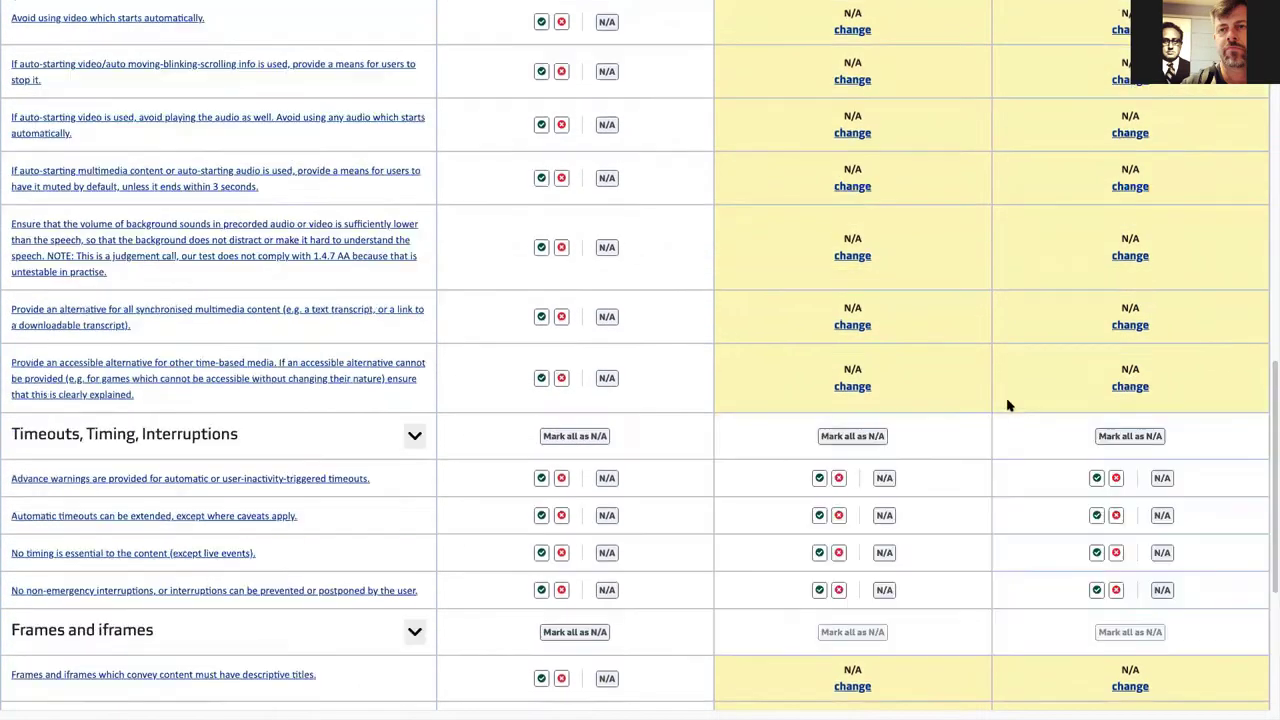
scroll(1008, 404, down, 2)
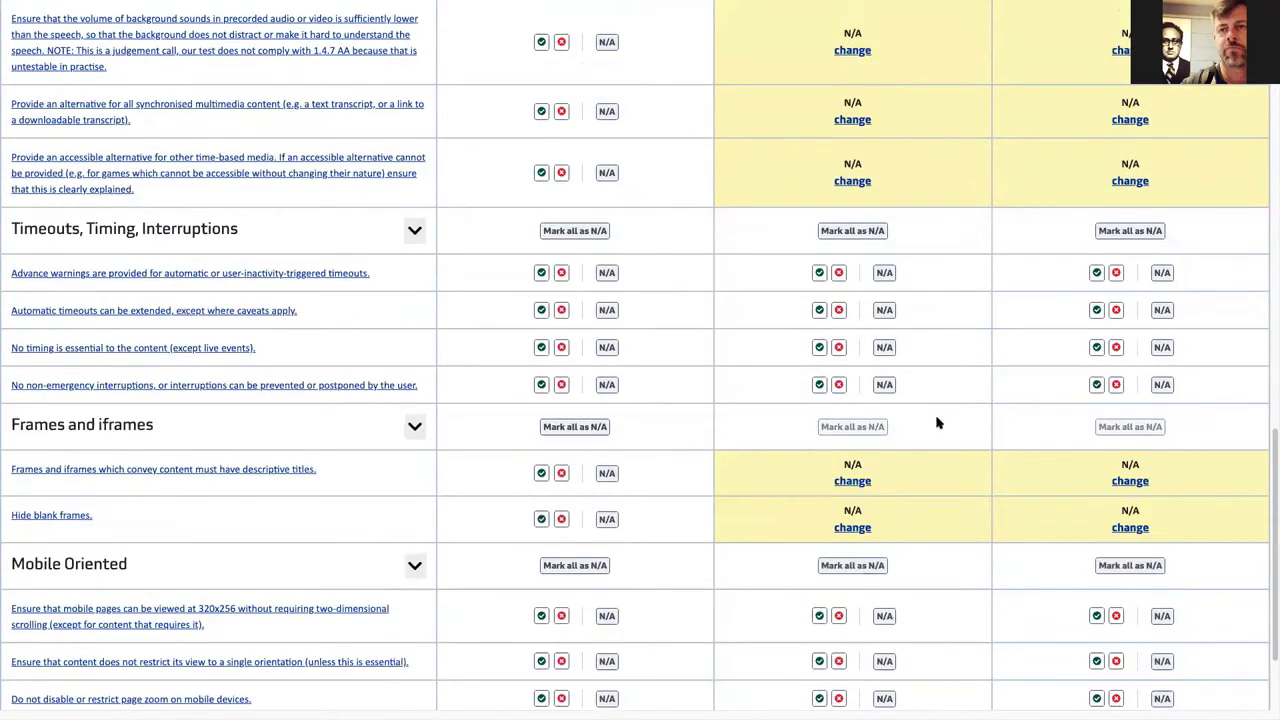
scroll(845, 452, down, 2)
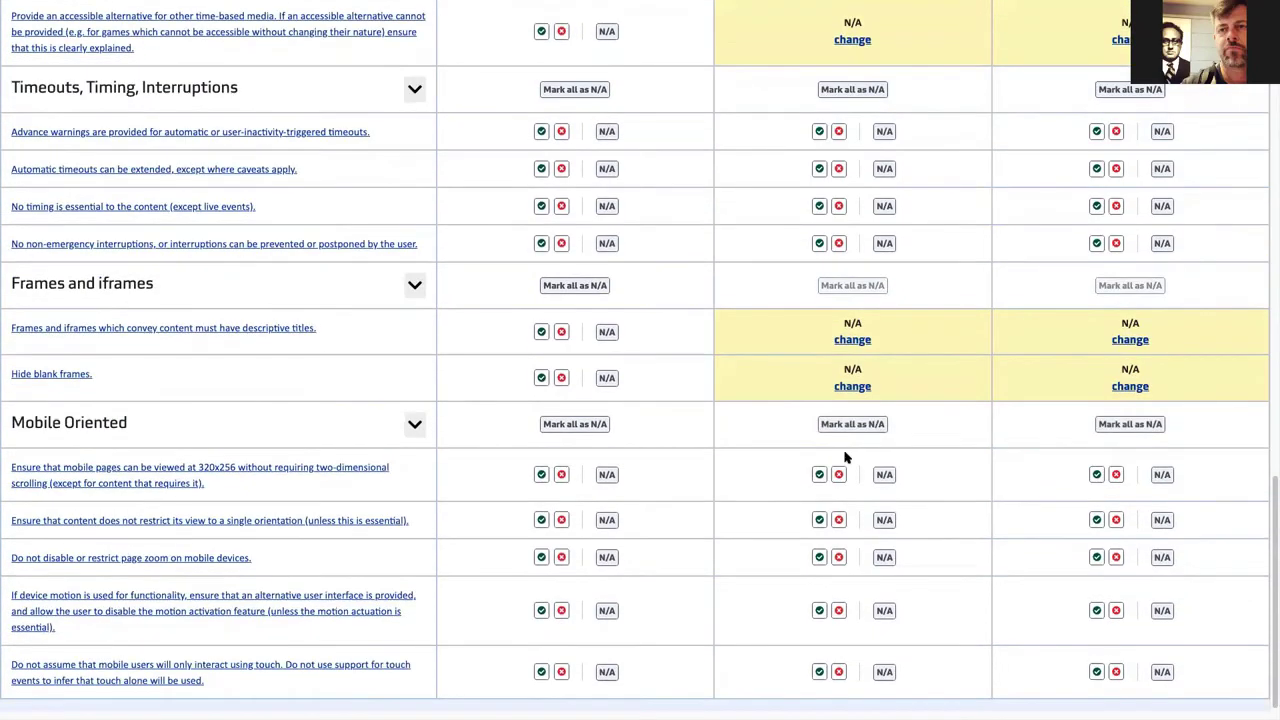
scroll(654, 414, up, 15)
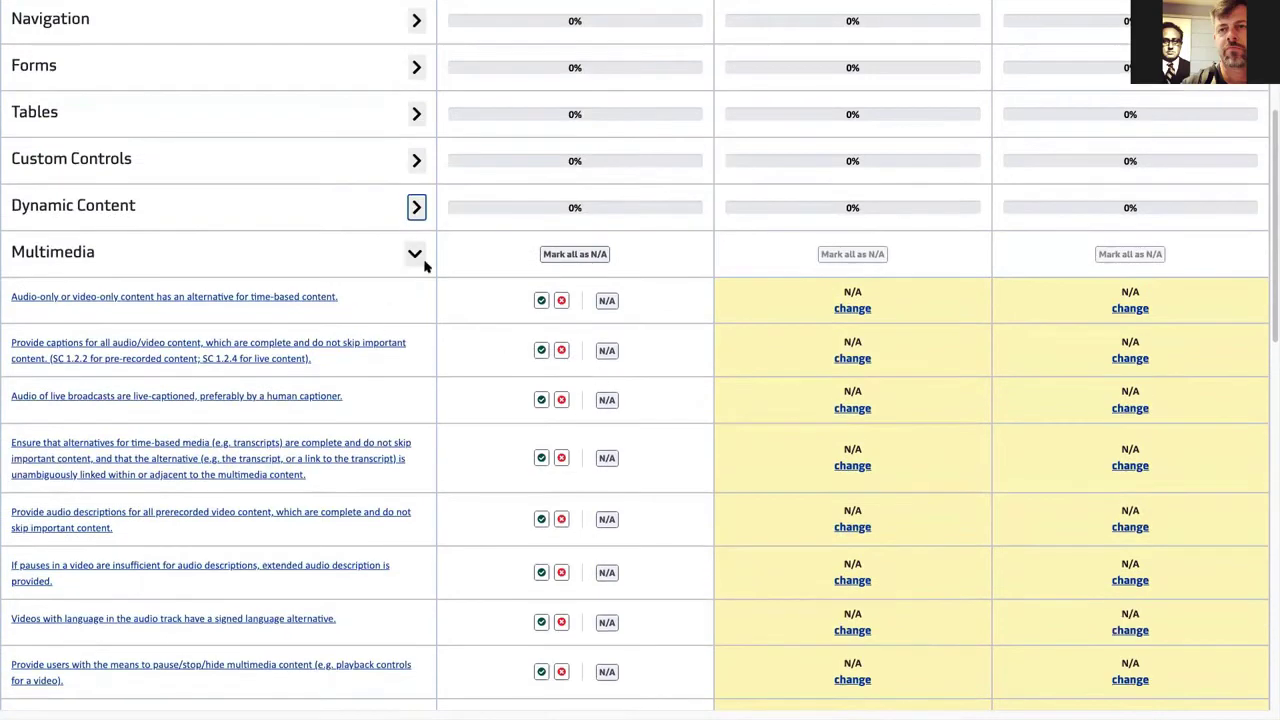
click(418, 256)
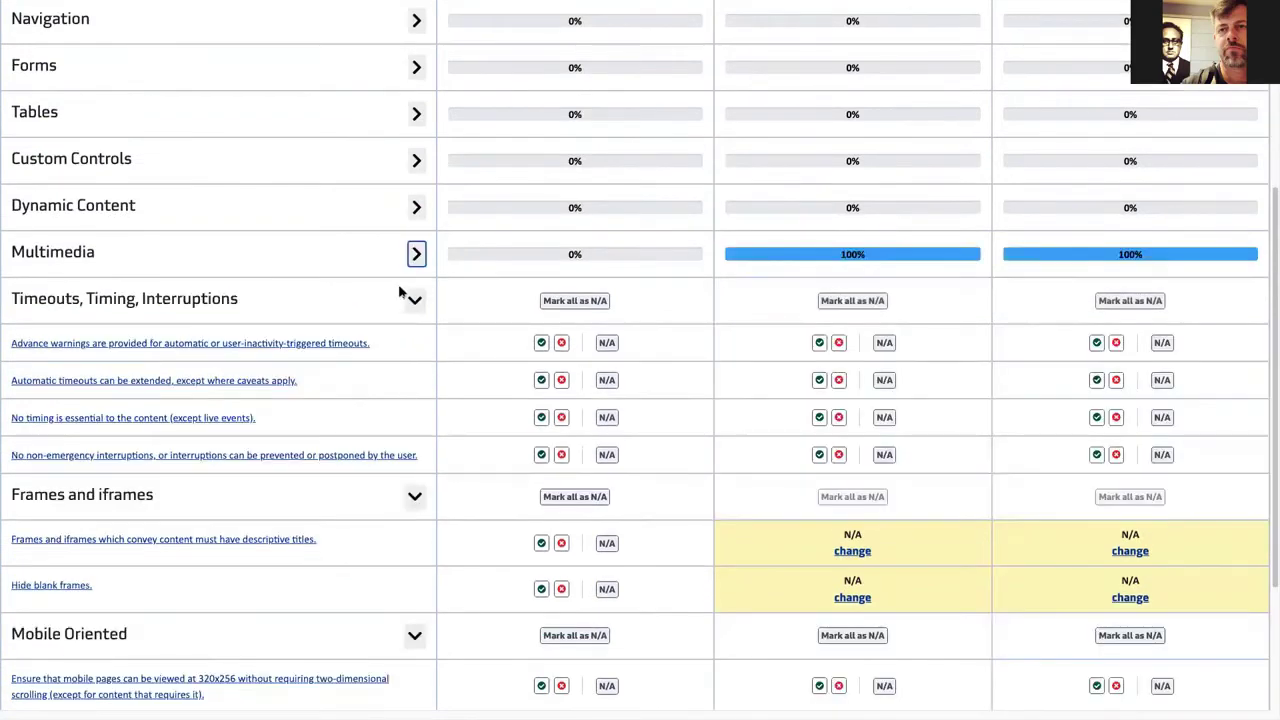
click(411, 299)
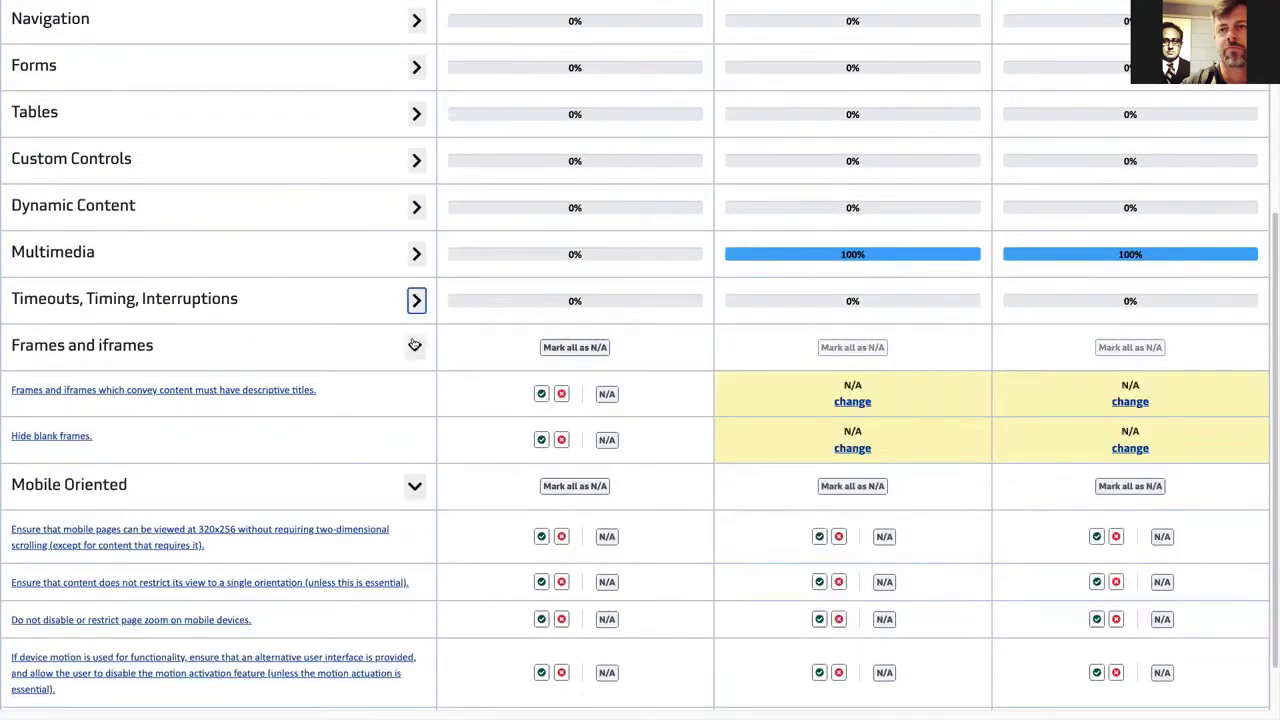
click(414, 343)
click(414, 423)
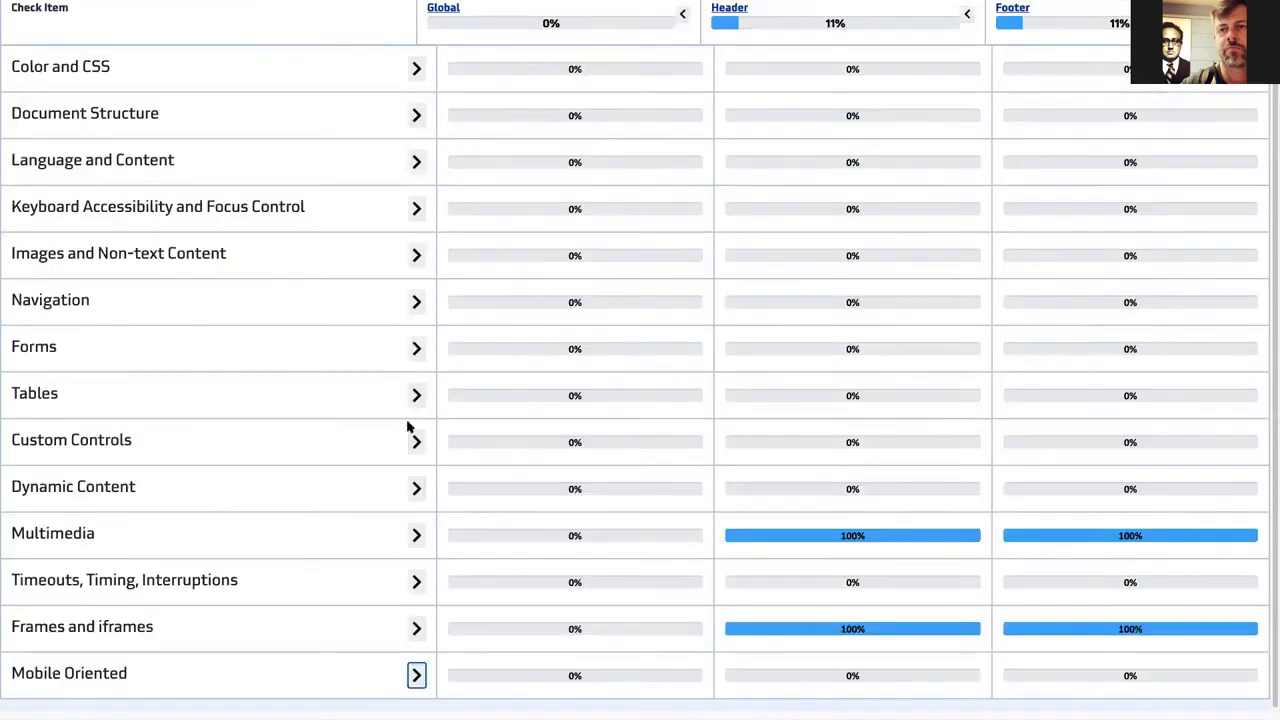
scroll(406, 428, up, 1)
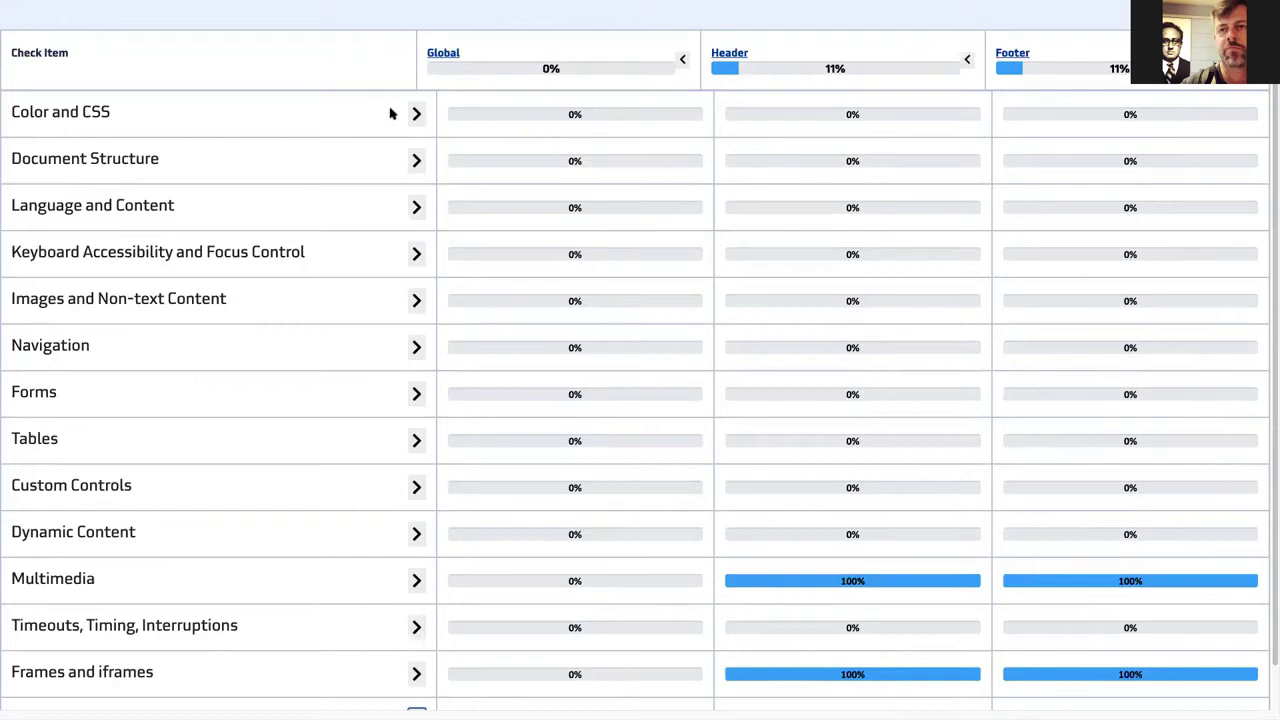
scroll(434, 297, down, 1)
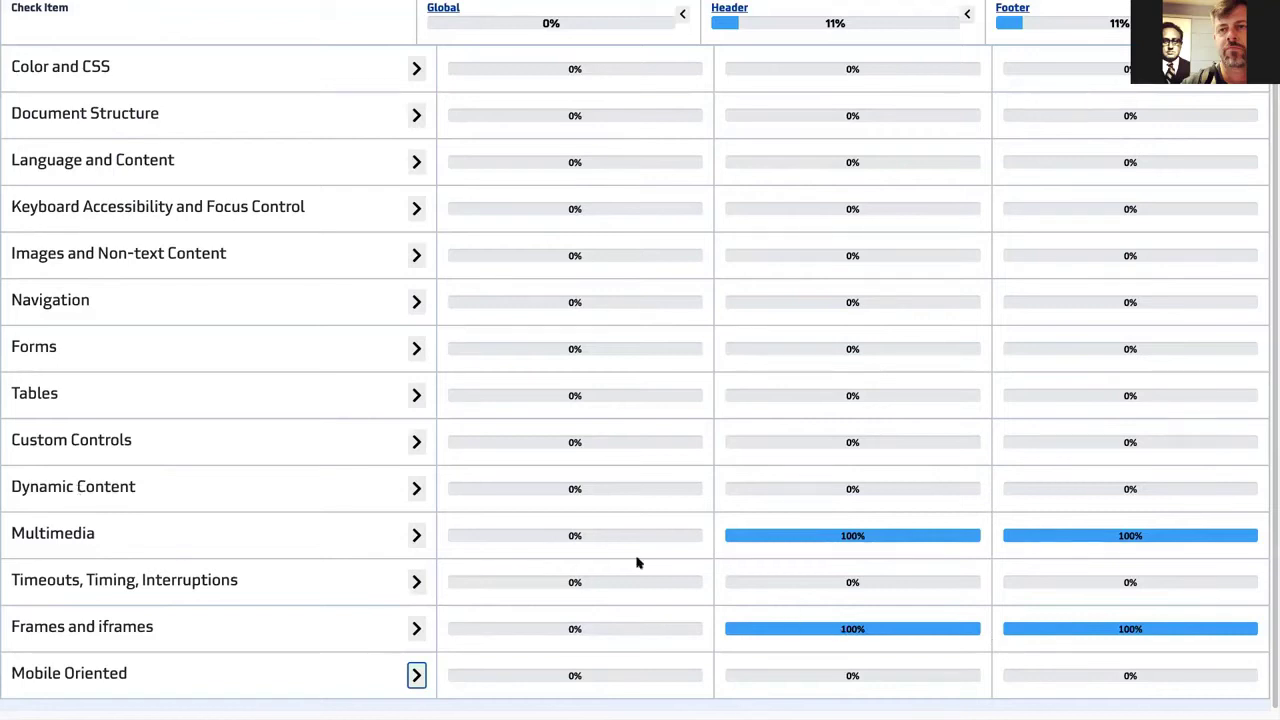
scroll(294, 523, up, 1)
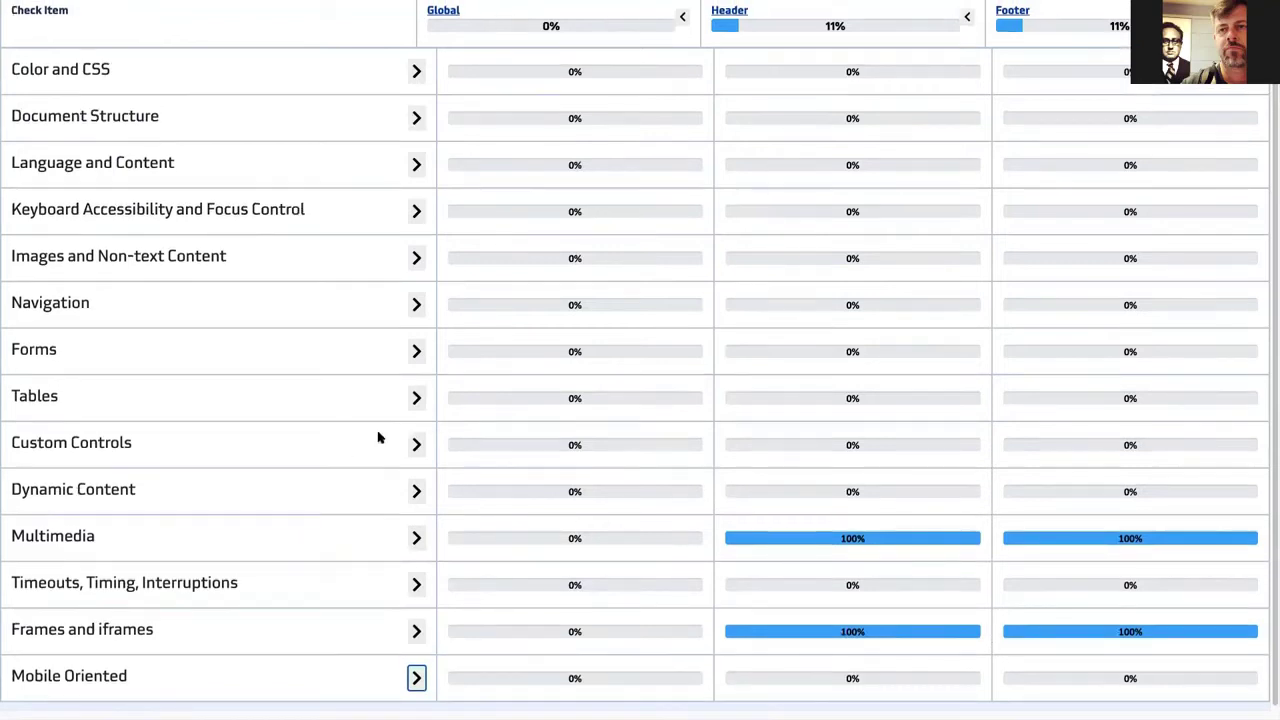
- Mark all Tables checks N/A for Header and Footer
click(416, 397)
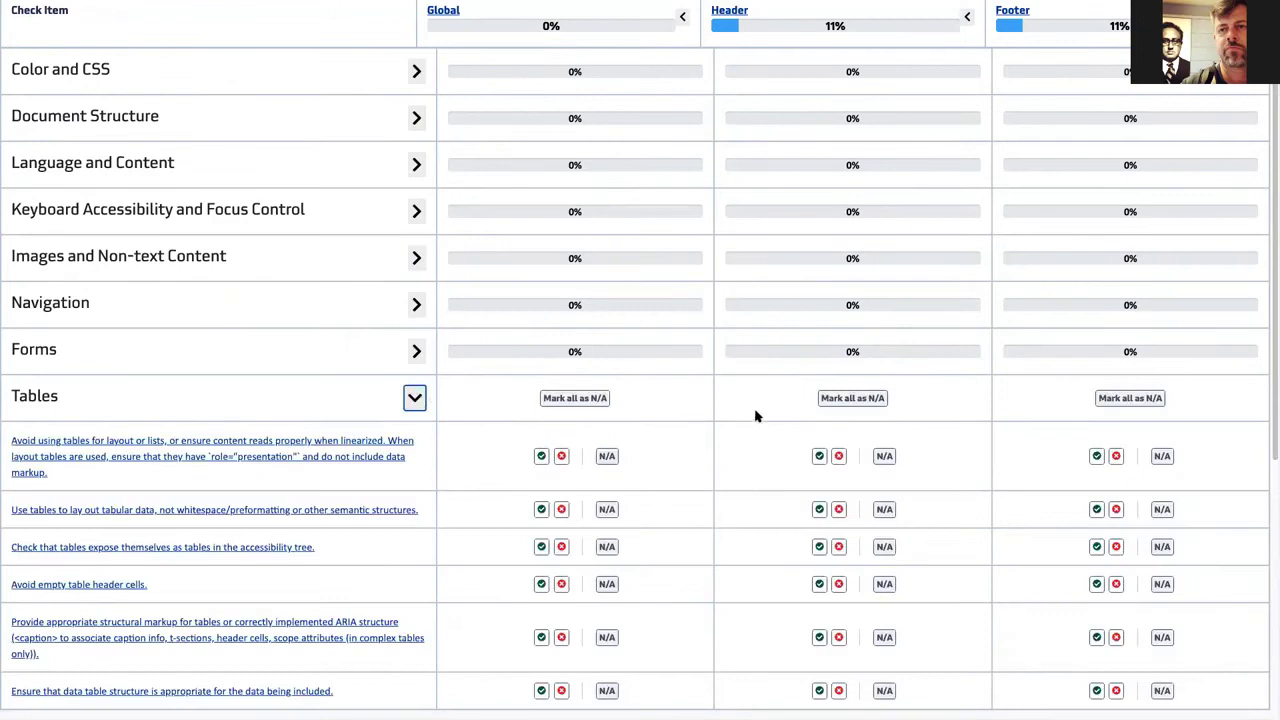
click(852, 398)
click(1115, 399)
scroll(1048, 310, up, 1)
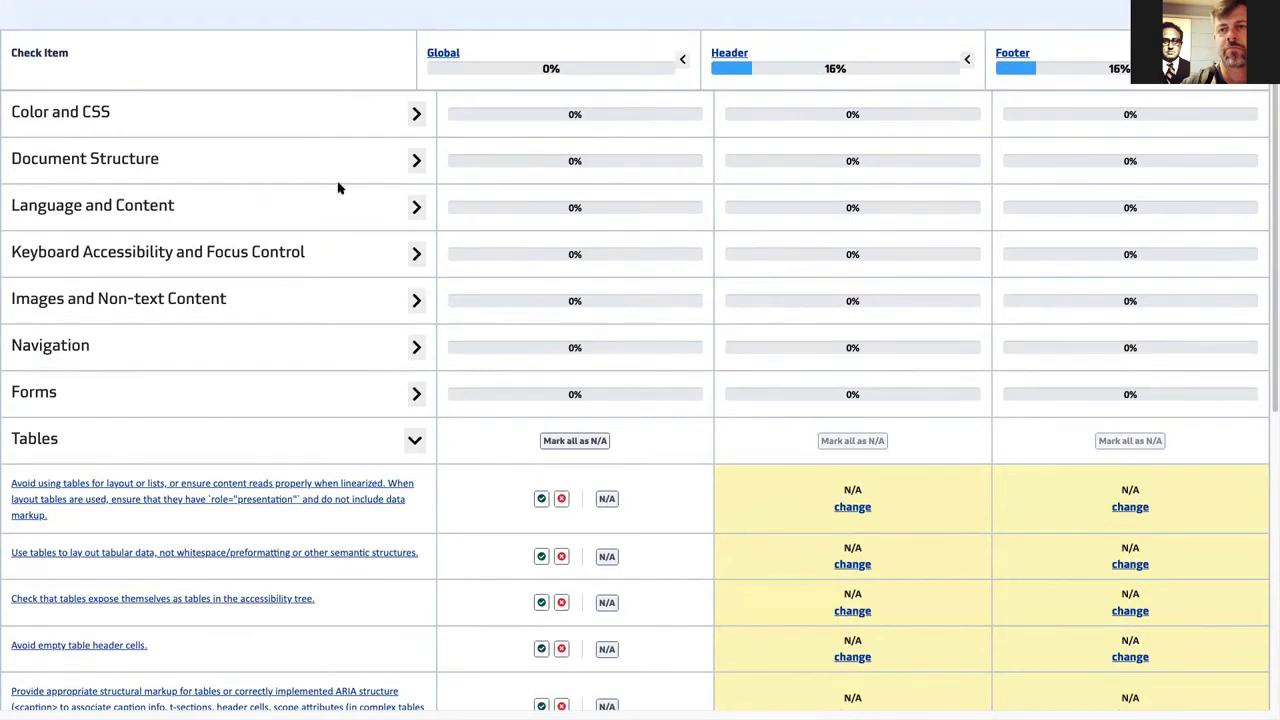
scroll(369, 400, down, 5)
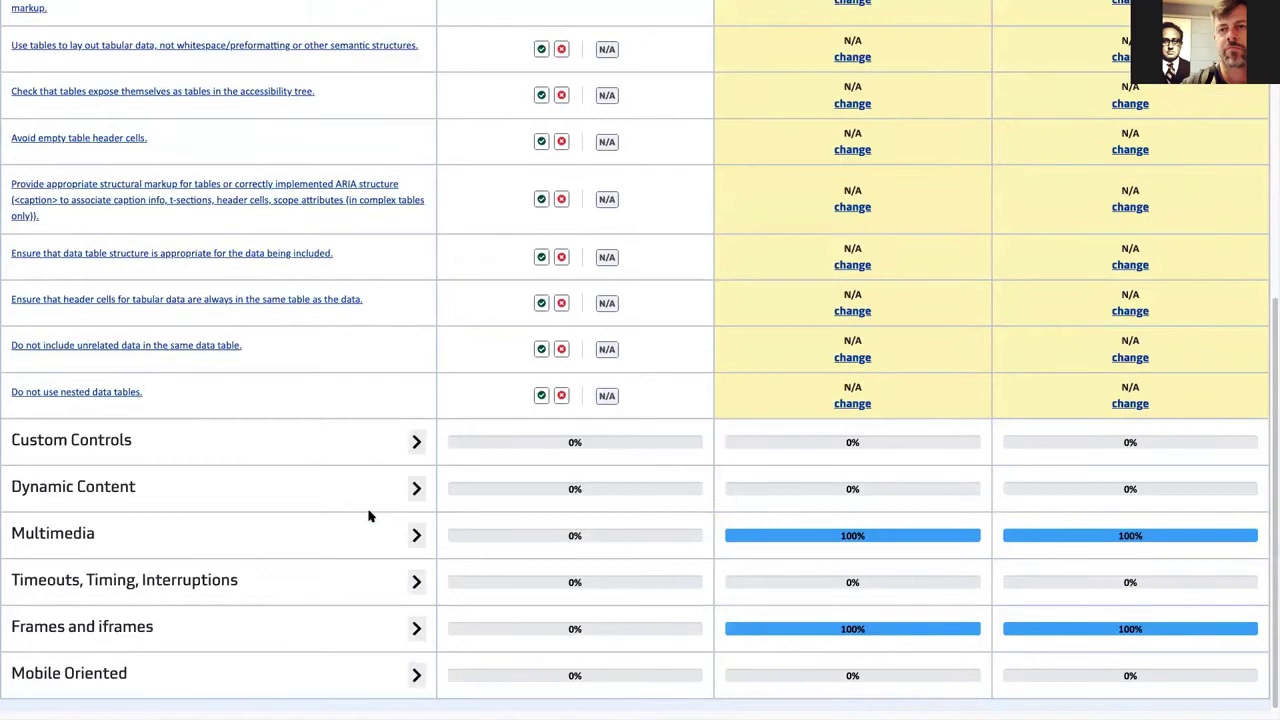
- Mark all Dynamic Content checks N/A for Header and Footer
click(415, 487)
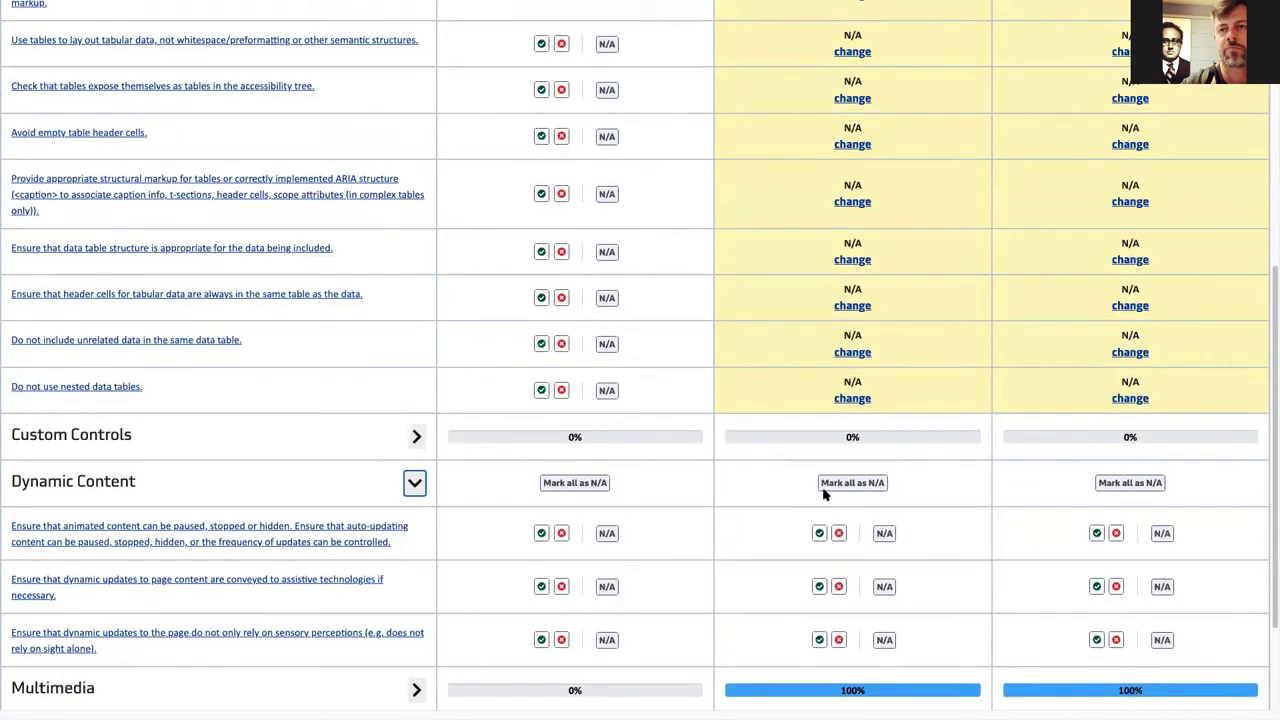
click(824, 488)
click(1118, 486)
scroll(400, 450, down, 3)
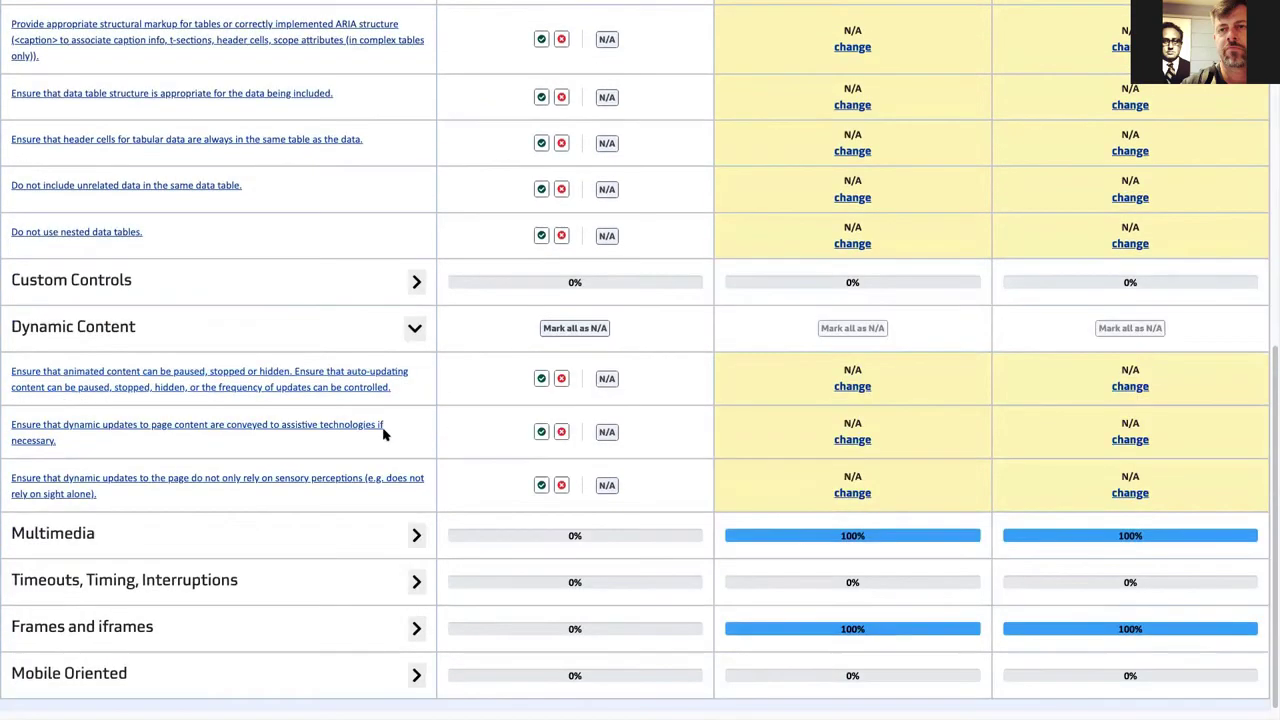
- Mark all Timeouts, Timing, Interruptions checks N/A for Header and Footer
click(418, 585)
scroll(609, 523, down, 3)
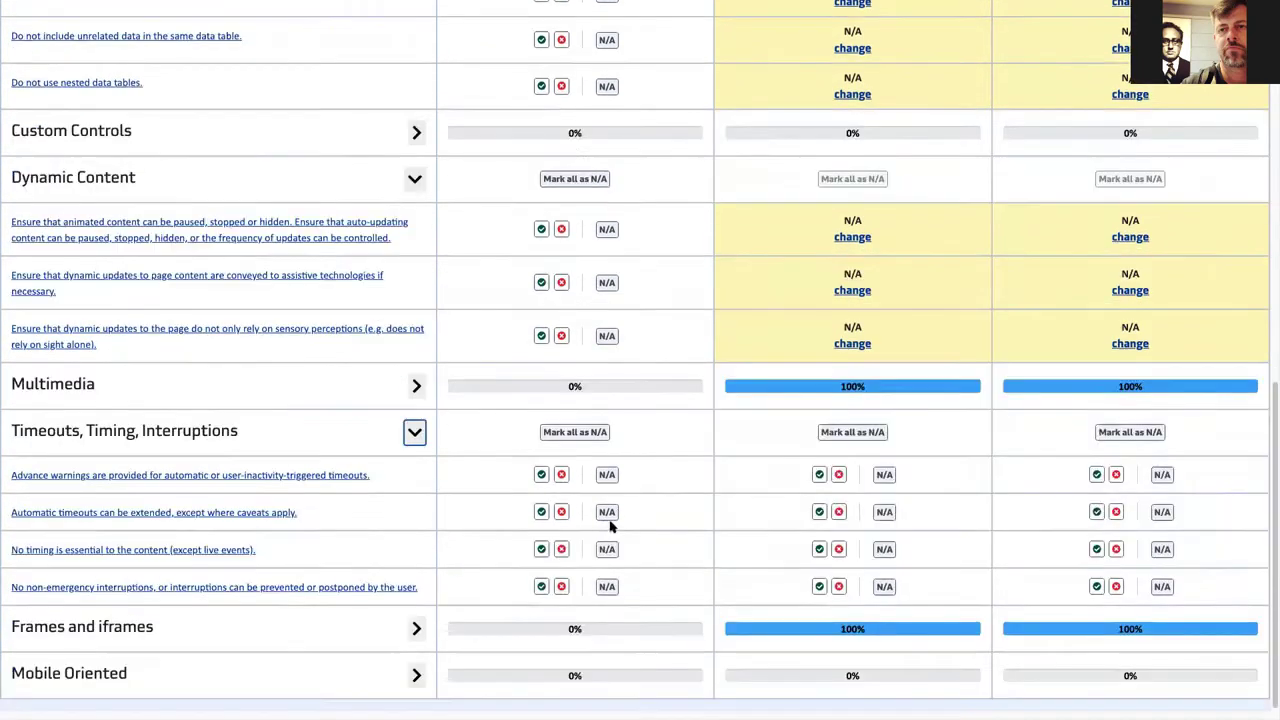
click(853, 435)
click(1130, 436)
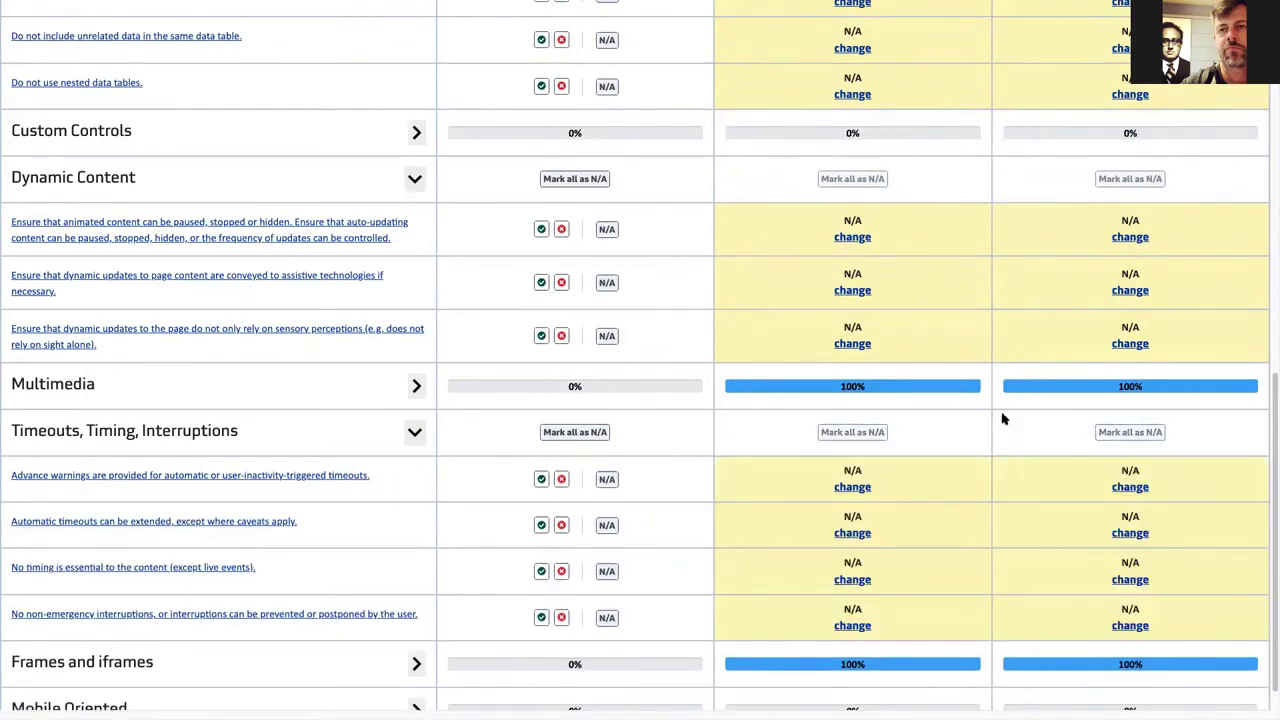
scroll(985, 422, down, 1)
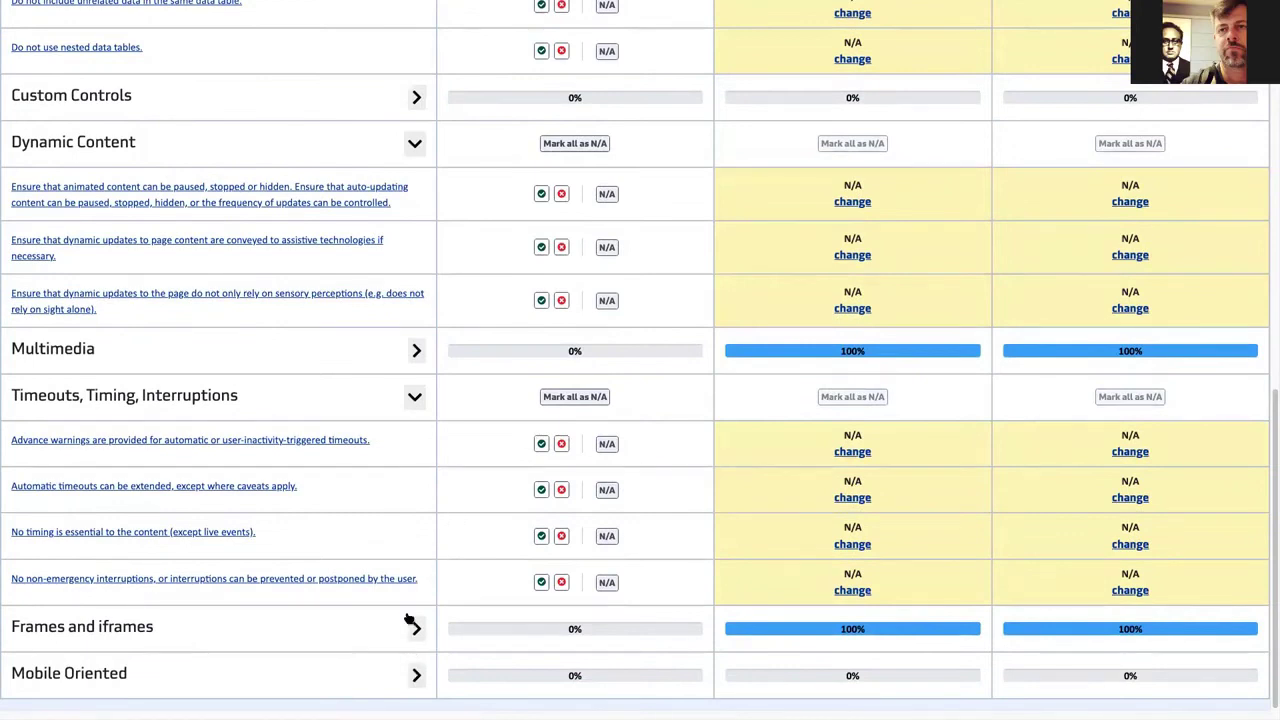
scroll(409, 620, up, 10)
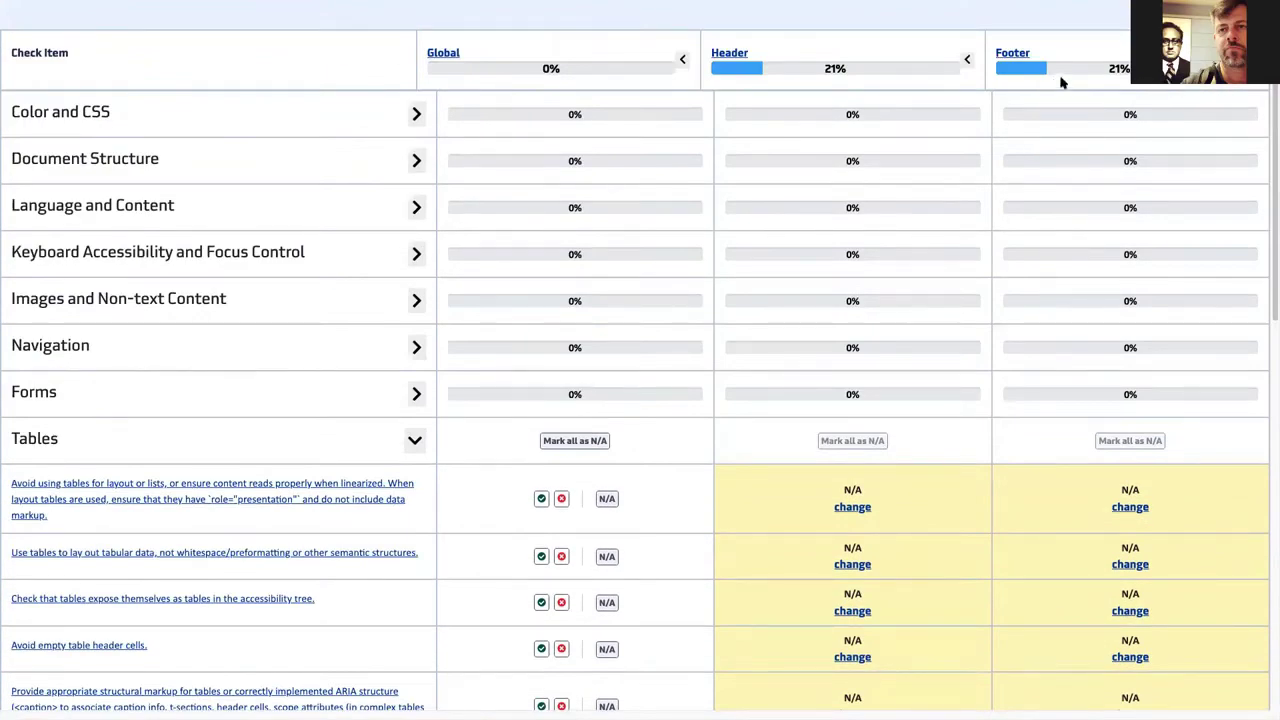
- Expand the Color and CSS category and scroll down to the 1.5 line-spacing check
click(414, 114)
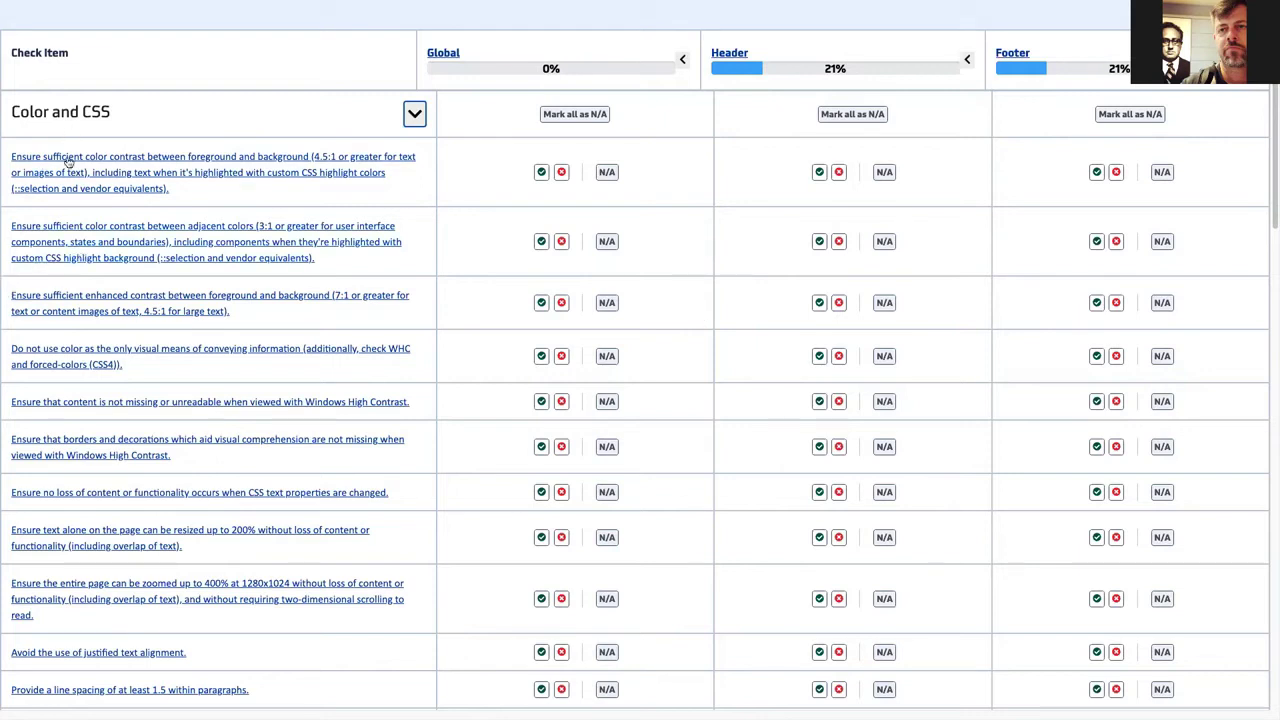
scroll(108, 485, down, 1)
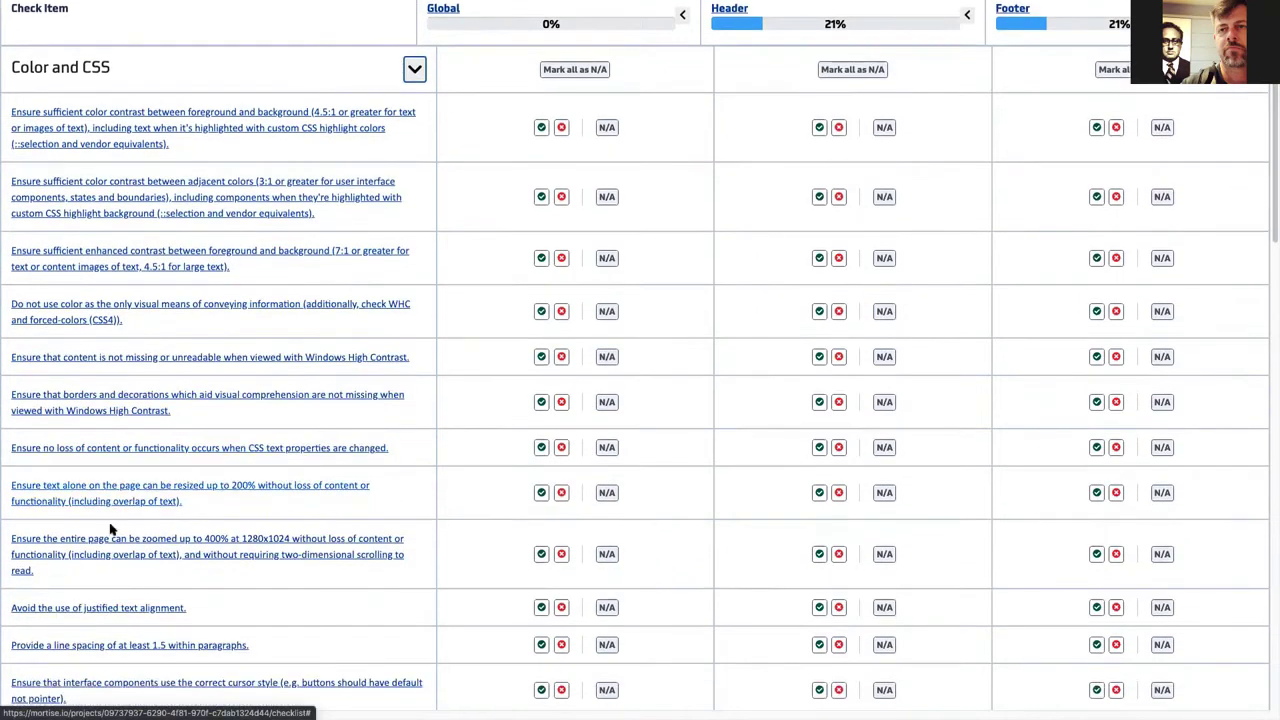
scroll(238, 437, down, 2)
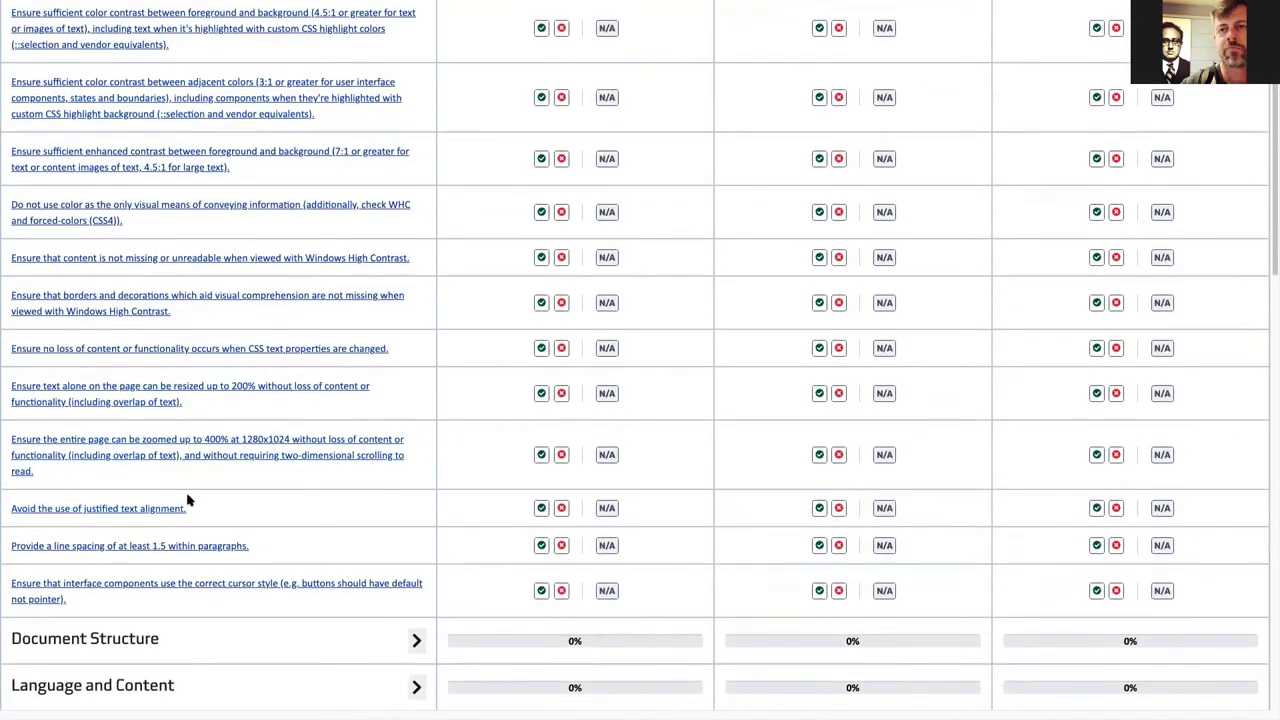
scroll(187, 500, down, 2)
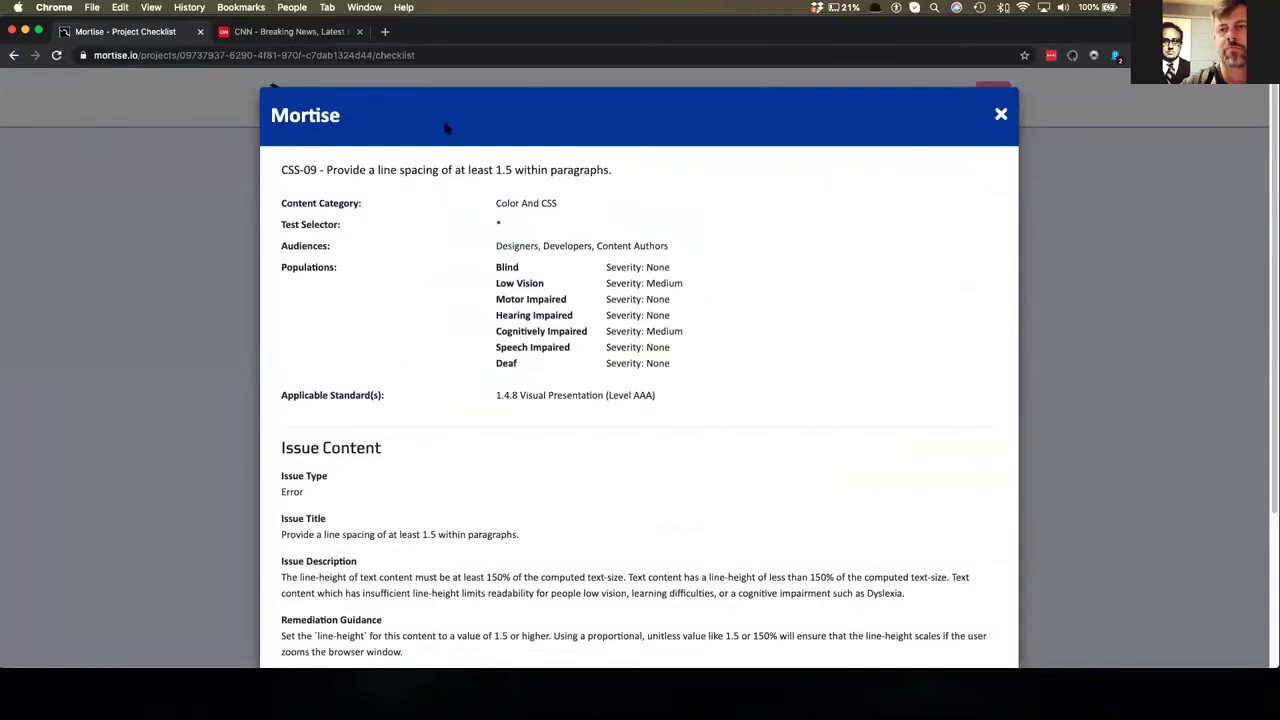
- Highlight CSS-09's ID, title, content category, test selector, audiences and populations with severities
scroll(532, 170, down, 3)
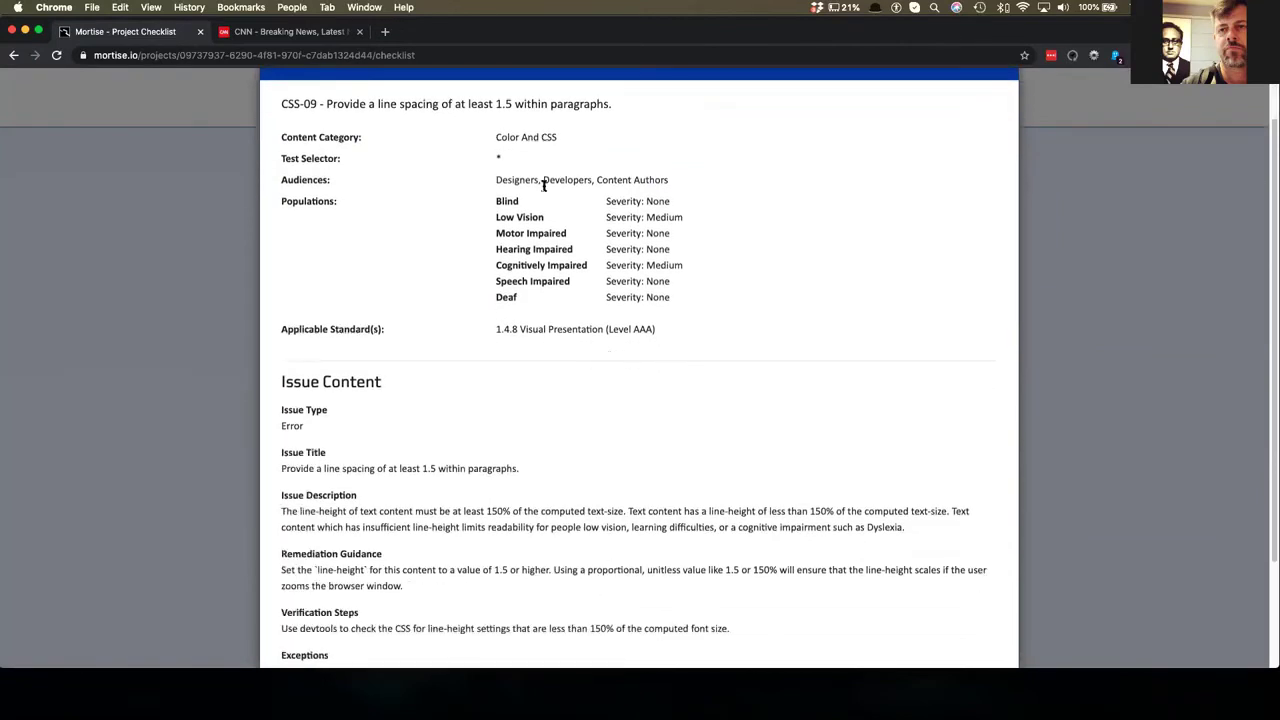
scroll(393, 177, up, 1)
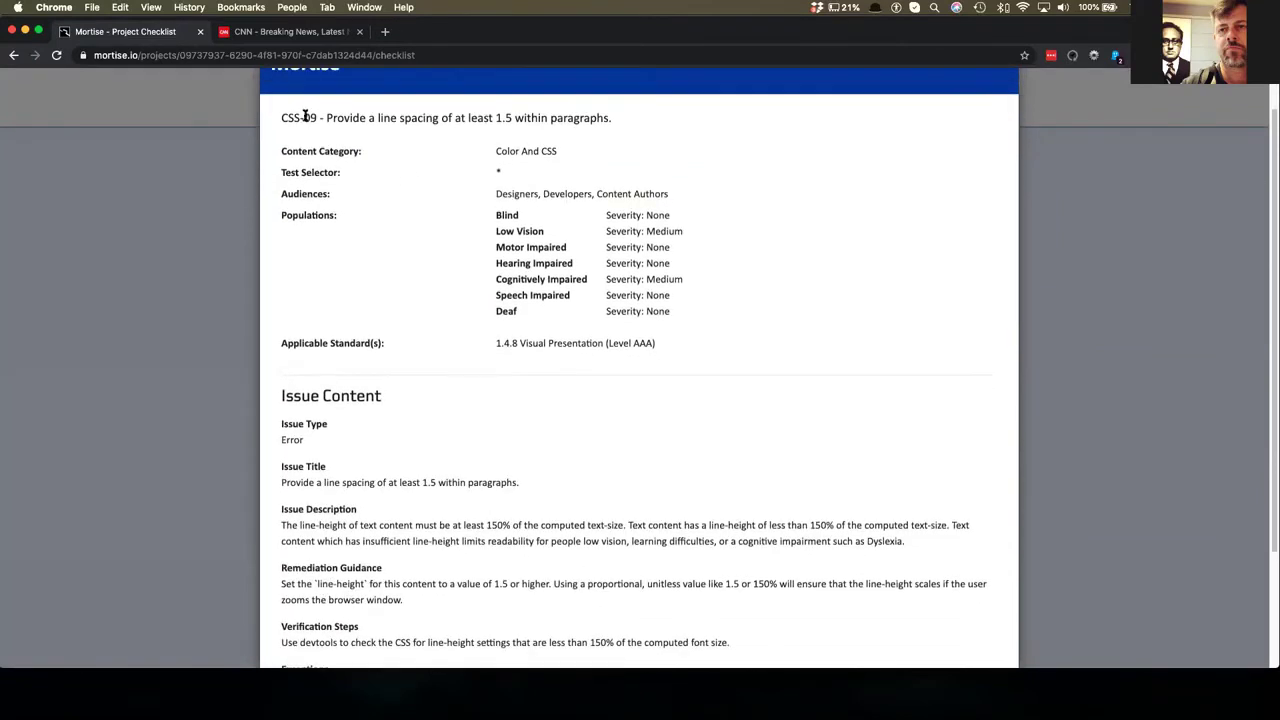
drag(281, 117, 320, 117)
drag(320, 117, 624, 126)
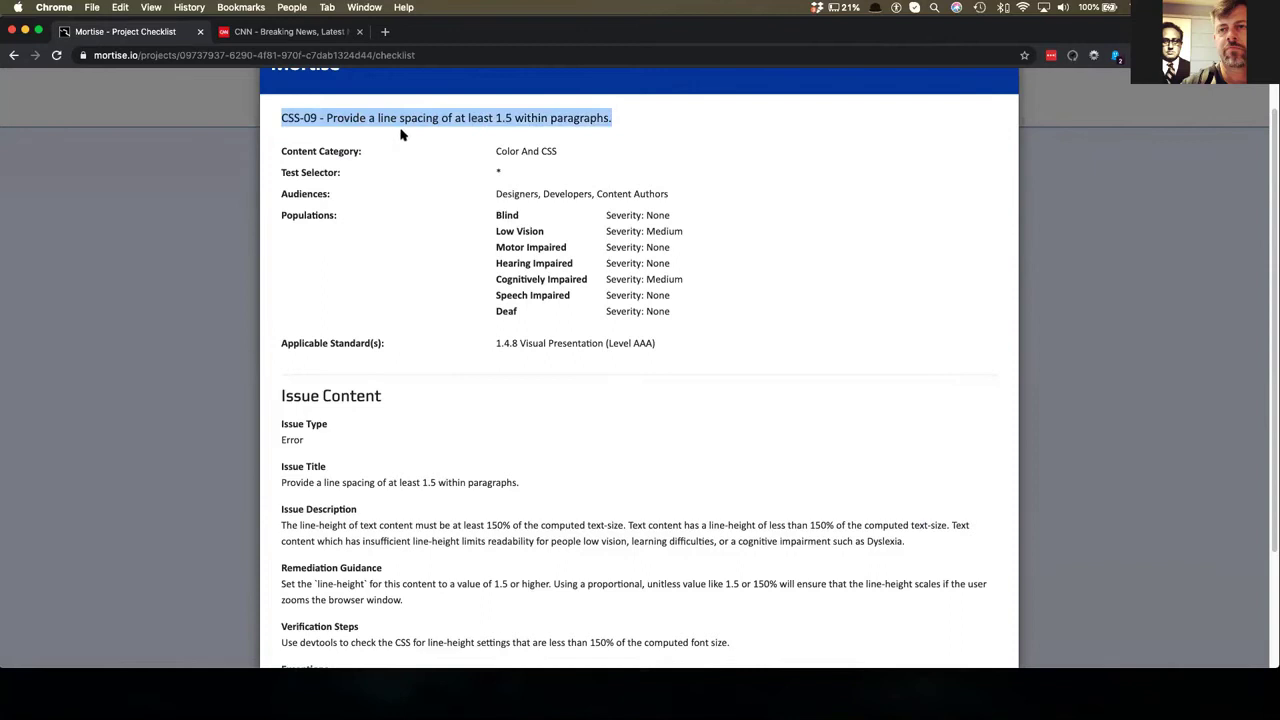
drag(278, 151, 594, 151)
triple_click(303, 172)
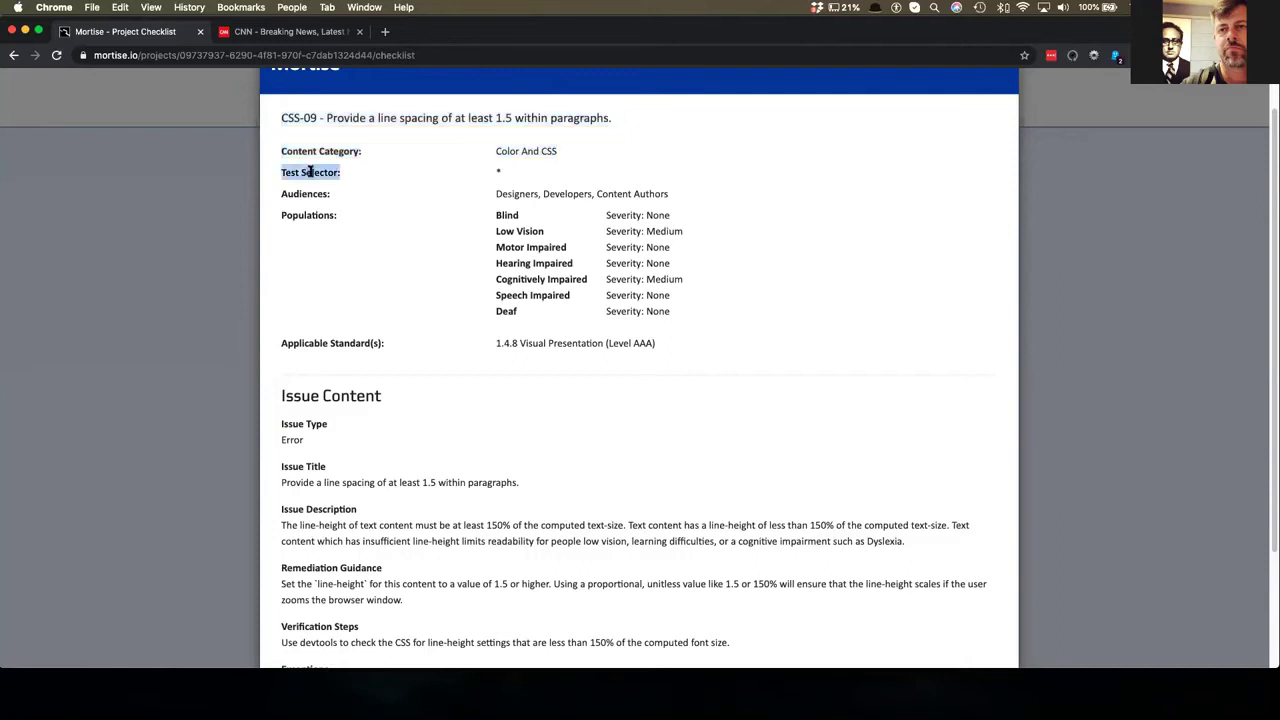
double_click(497, 171)
click(287, 195)
triple_click(645, 192)
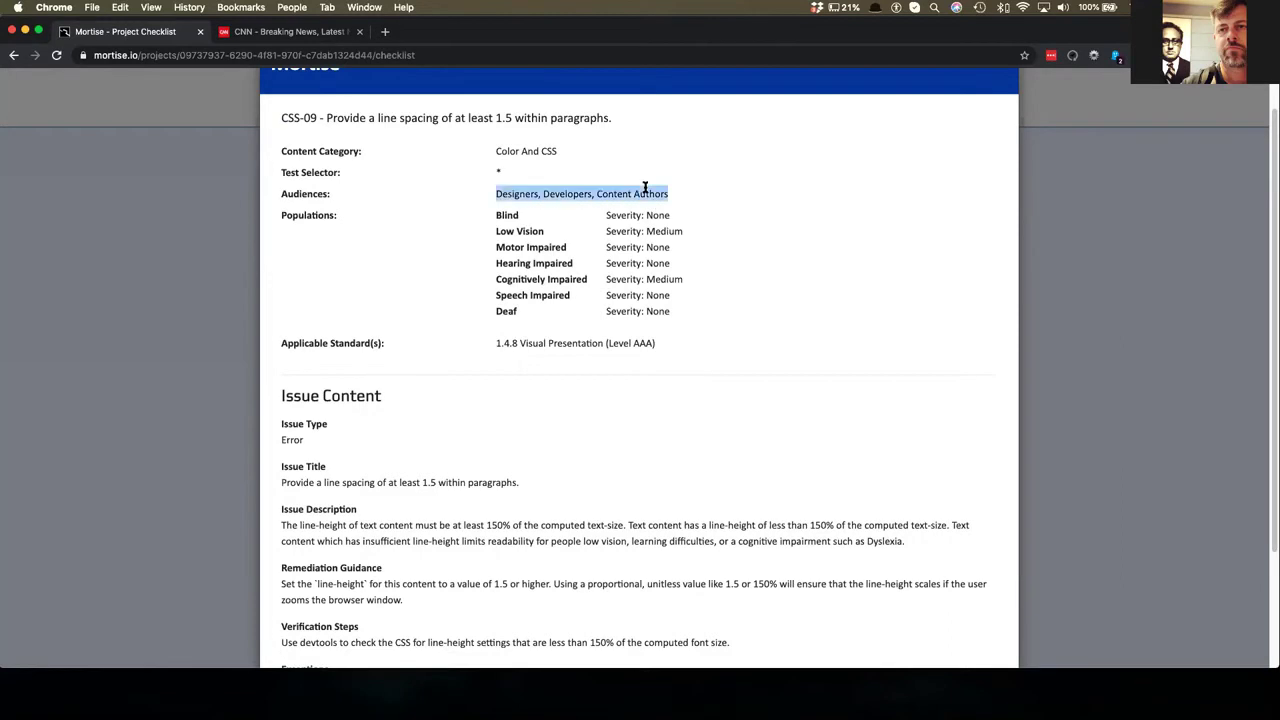
click(508, 217)
drag(490, 215, 676, 314)
- Highlight the 1.4.8 Visual Presentation standard, verification steps and exceptions, then close the details
scroll(676, 314, down, 3)
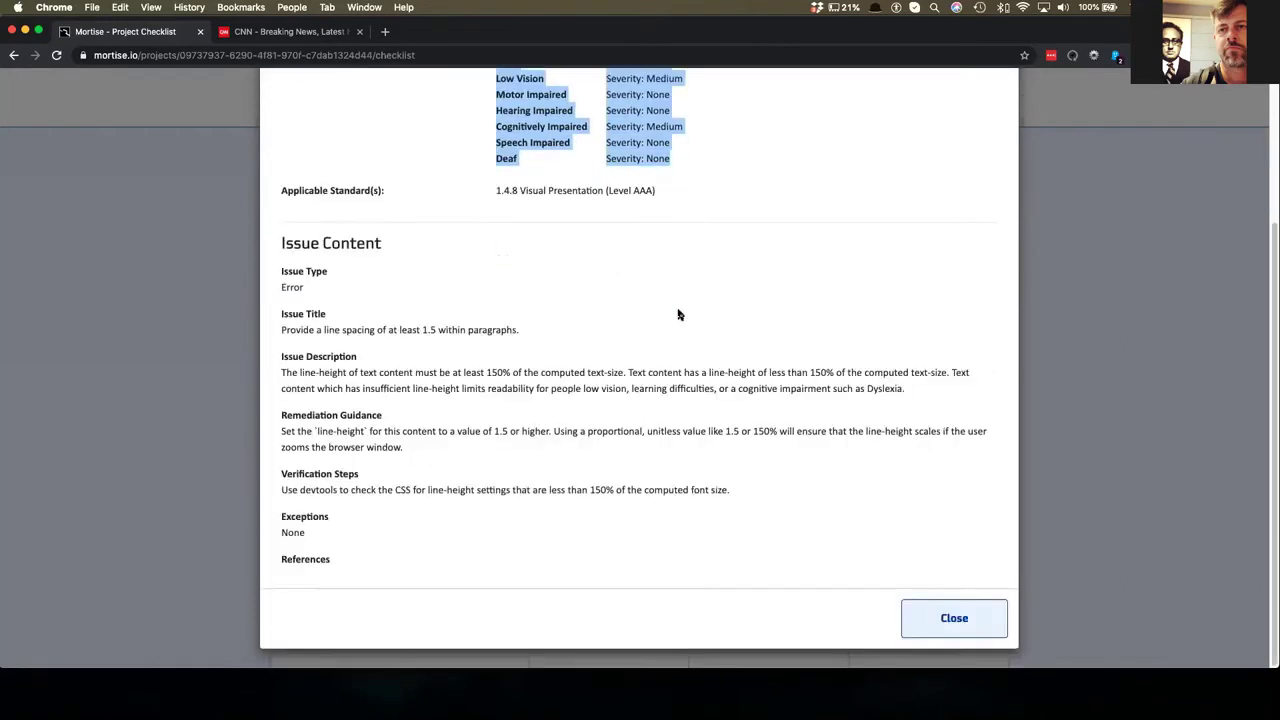
triple_click(528, 190)
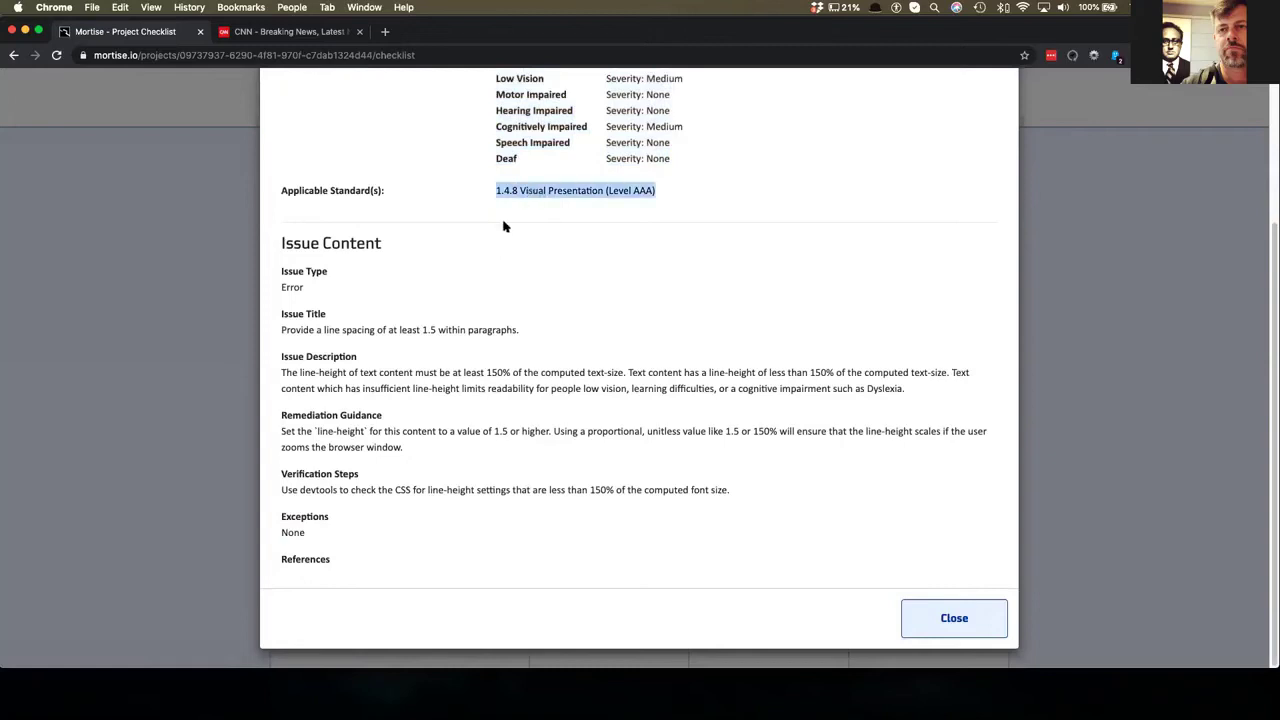
click(284, 243)
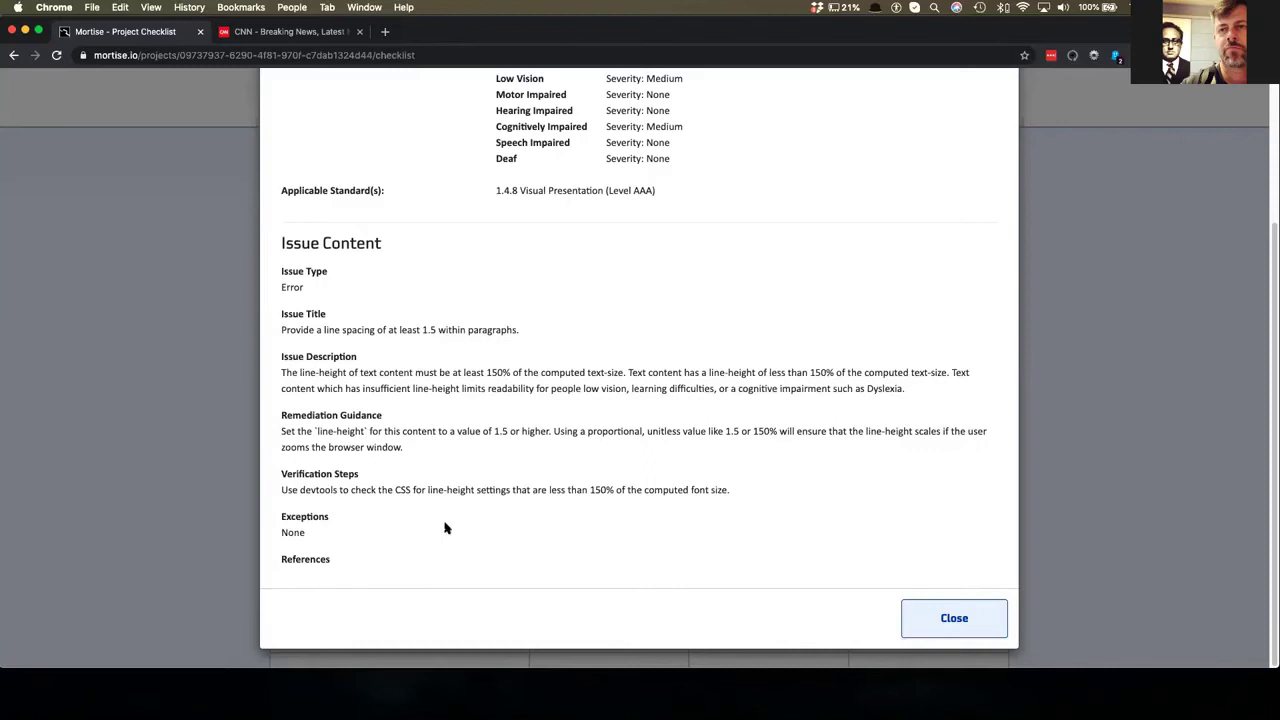
triple_click(501, 491)
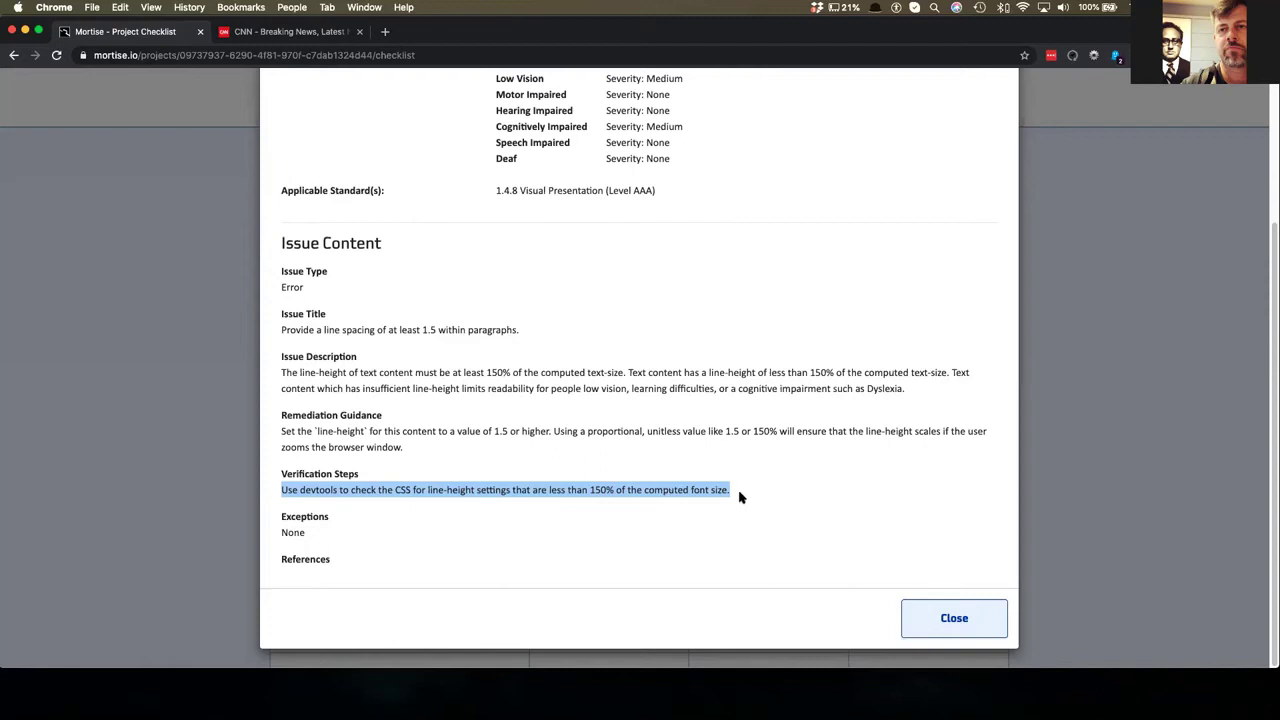
click(324, 530)
double_click(289, 532)
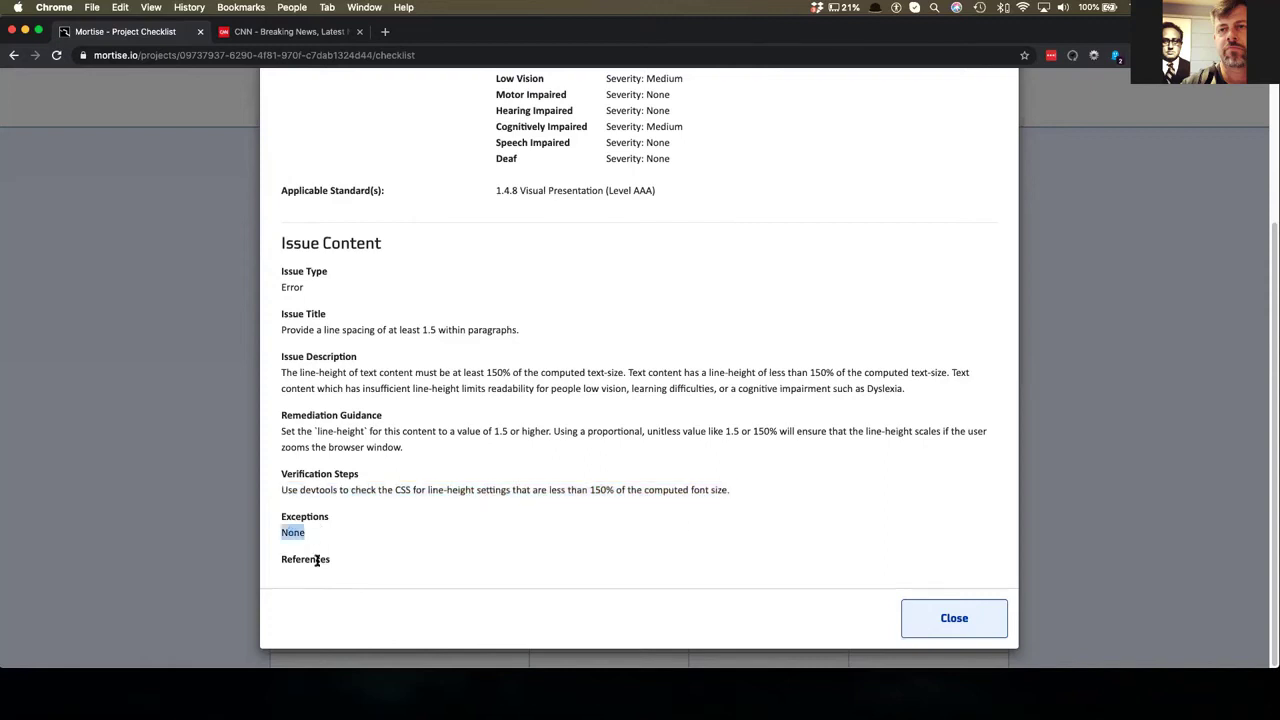
click(950, 618)
- Mark the 1.5 paragraph line-spacing check as passed for Header, Footer and Global
scroll(700, 580, down, 10)
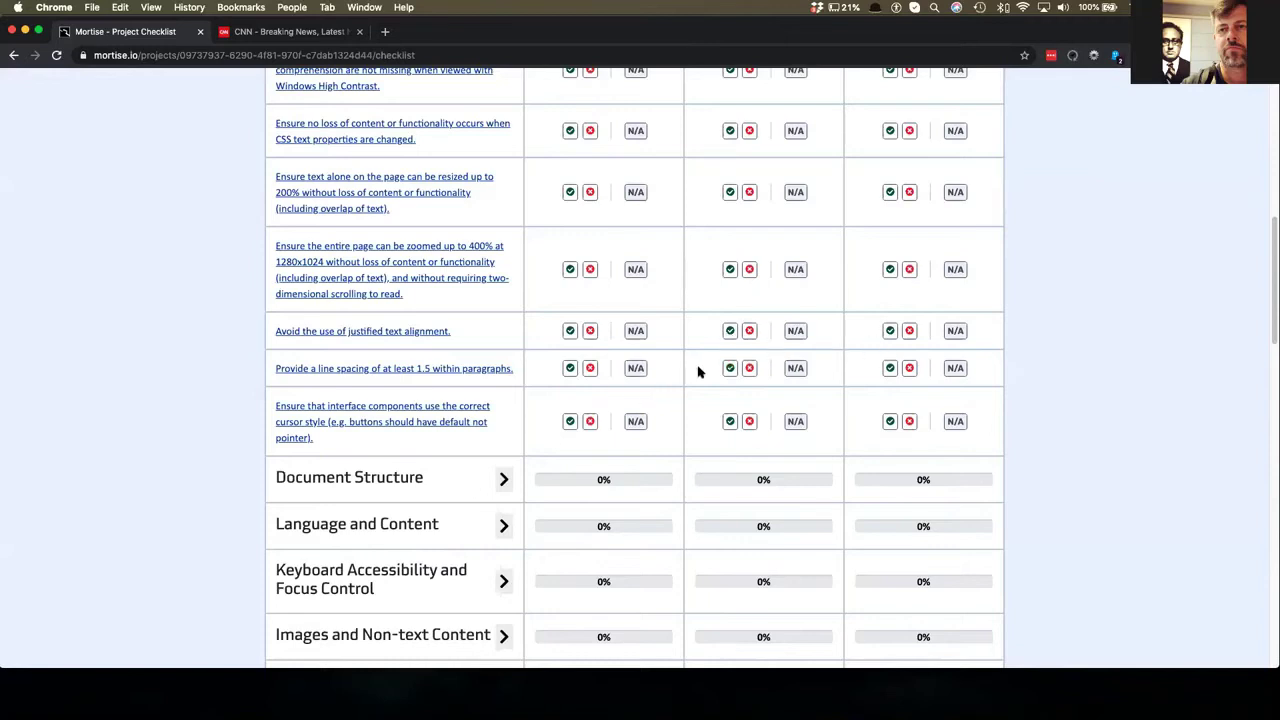
click(731, 368)
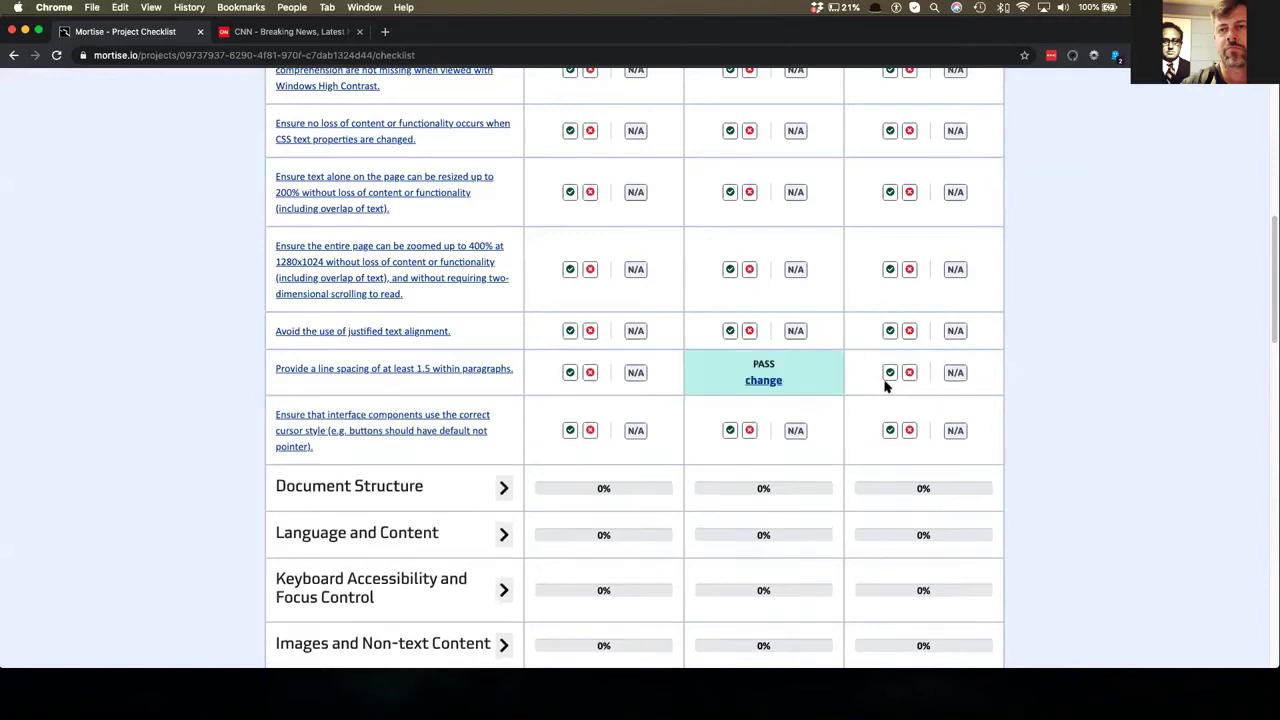
click(890, 372)
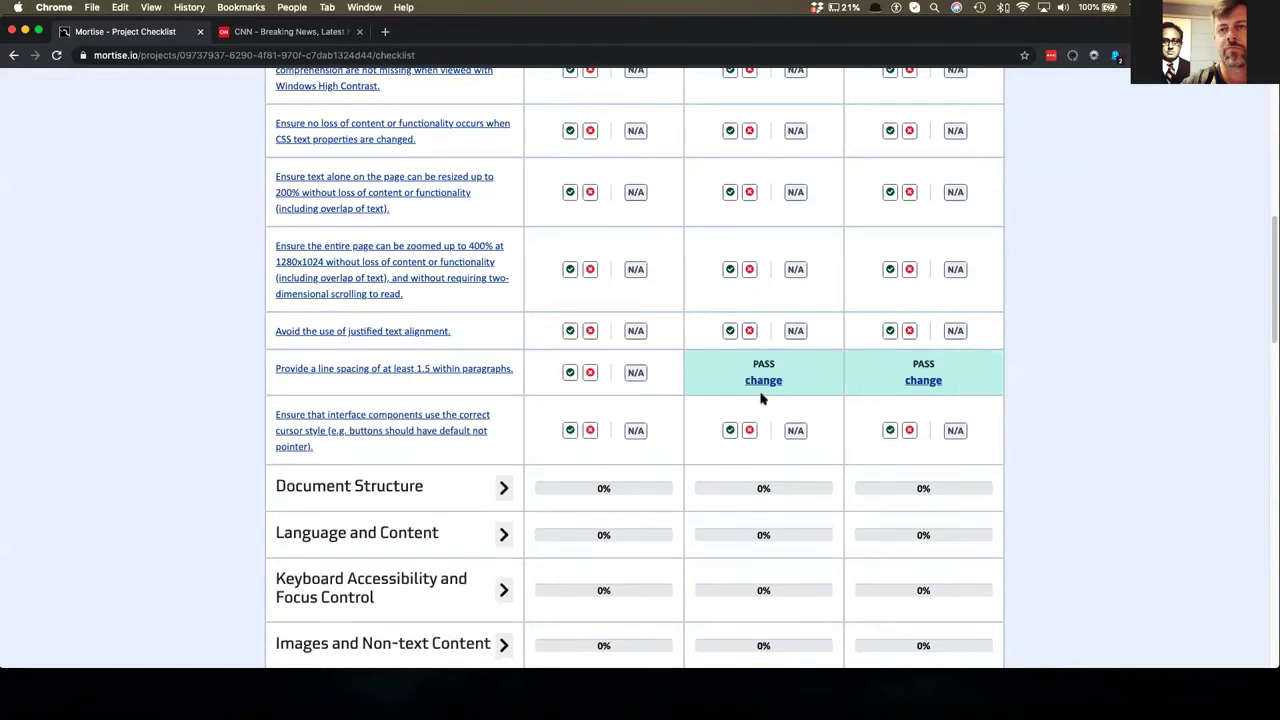
click(570, 372)
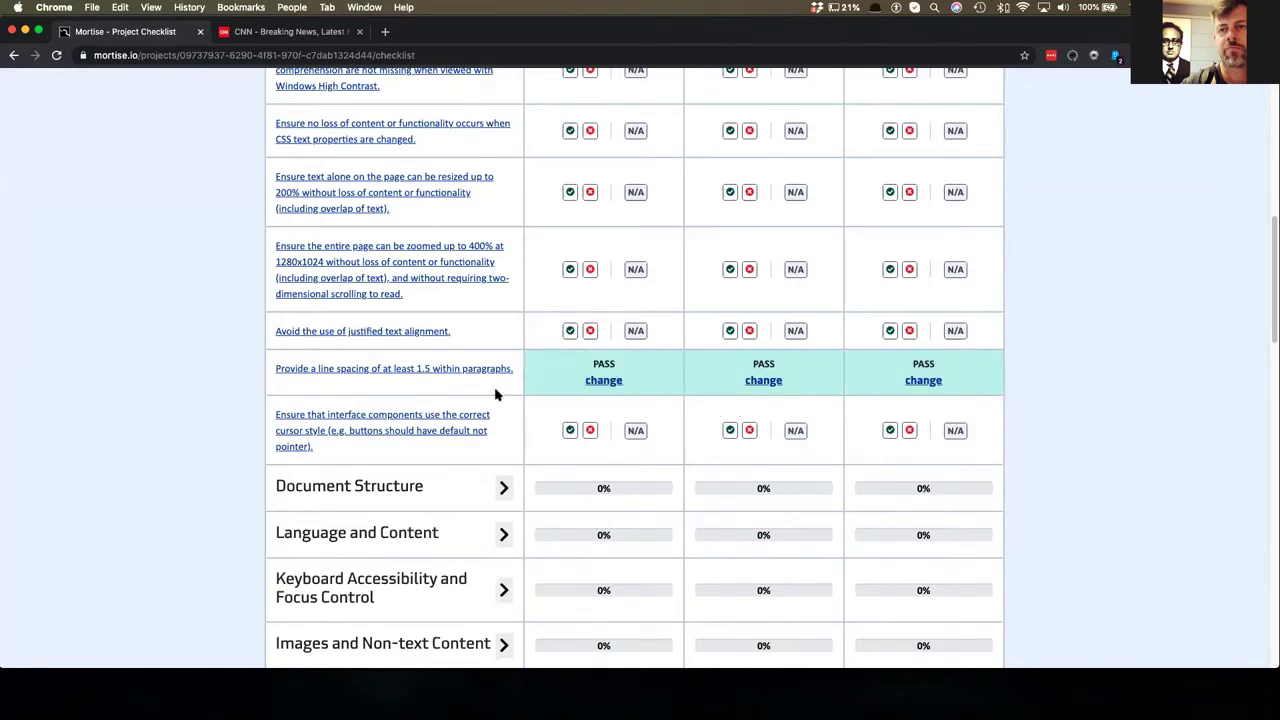
scroll(495, 395, up, 1)
scroll(495, 395, up, 1)
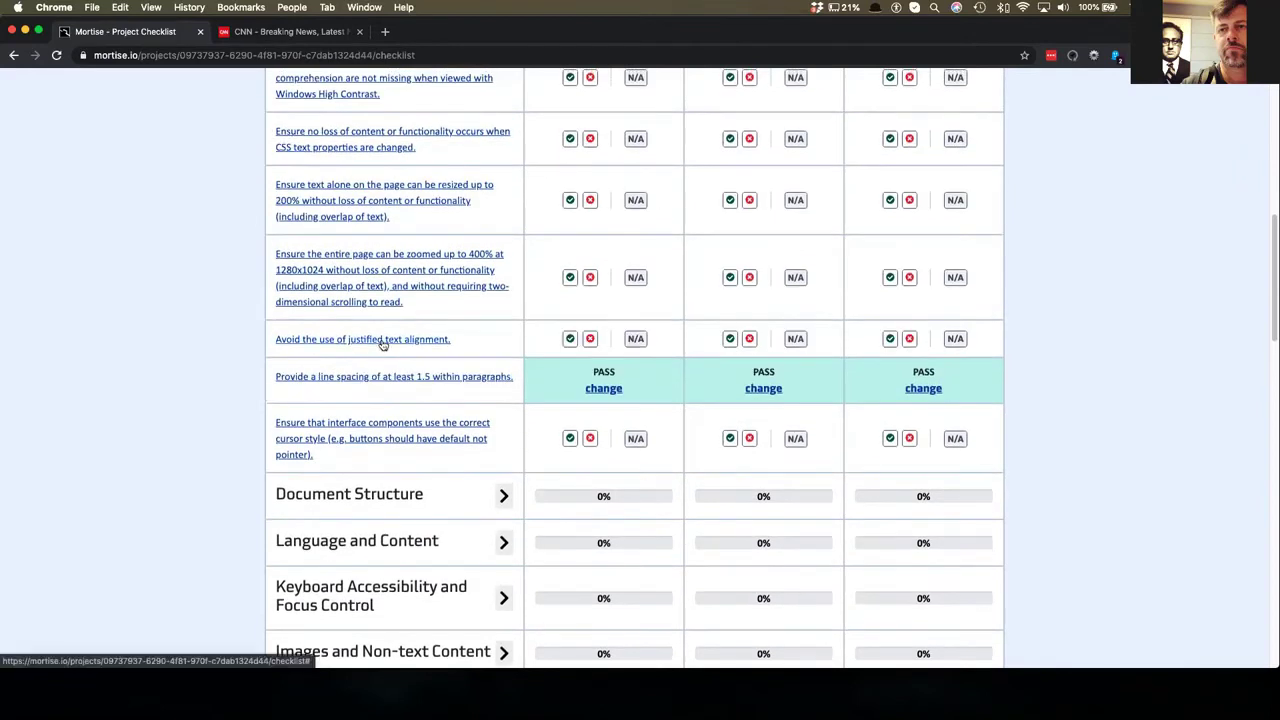
- Open the justified-text alignment check, read its exceptions and verification steps, and close it
click(383, 341)
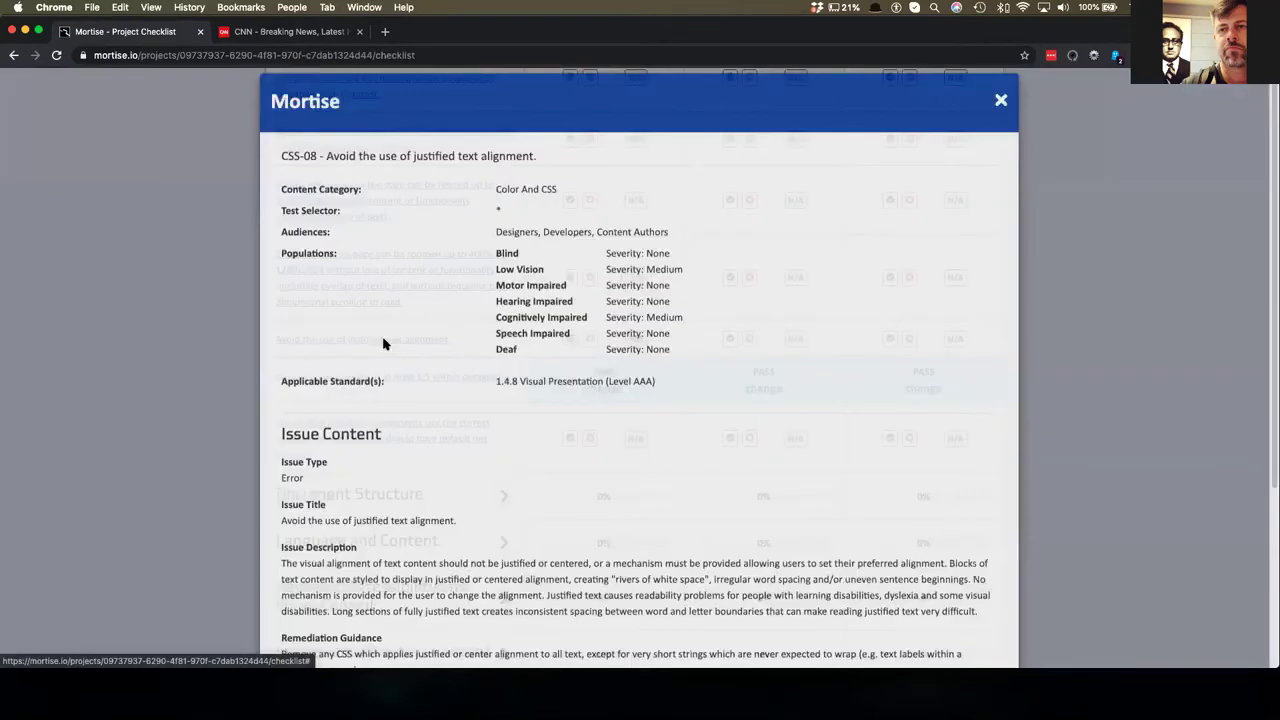
scroll(448, 488, down, 3)
scroll(448, 488, down, 3)
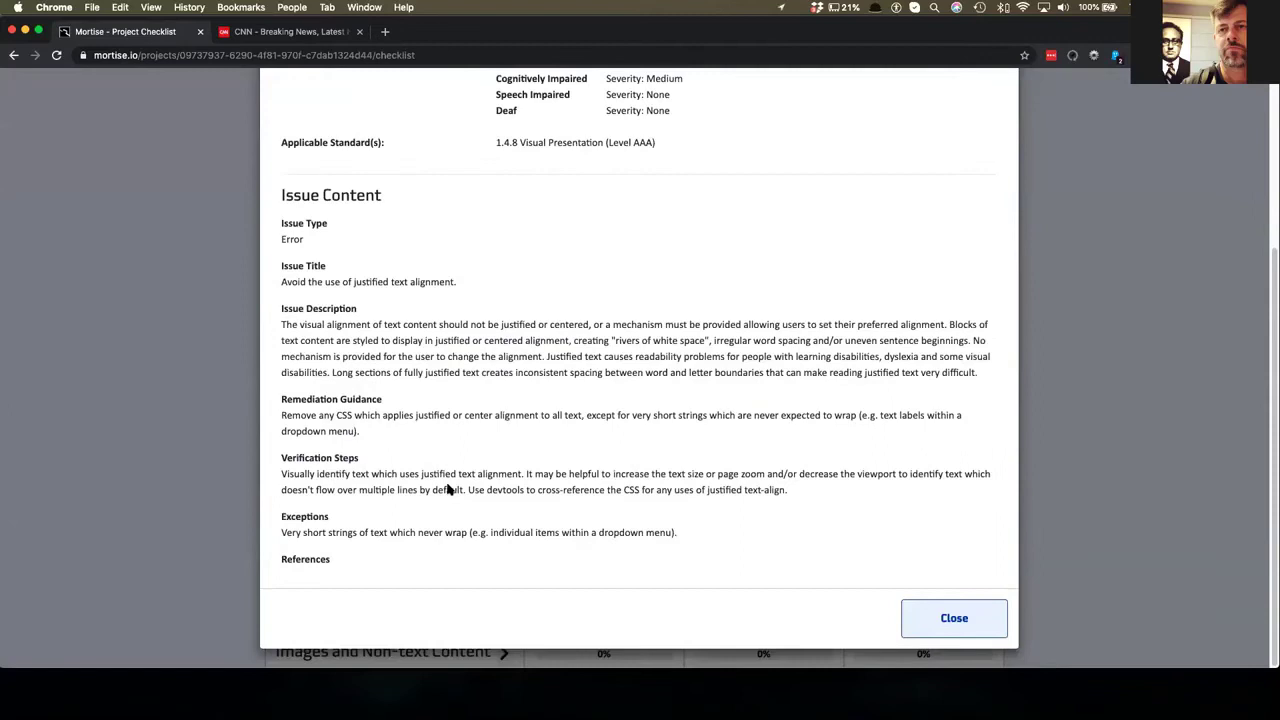
triple_click(446, 530)
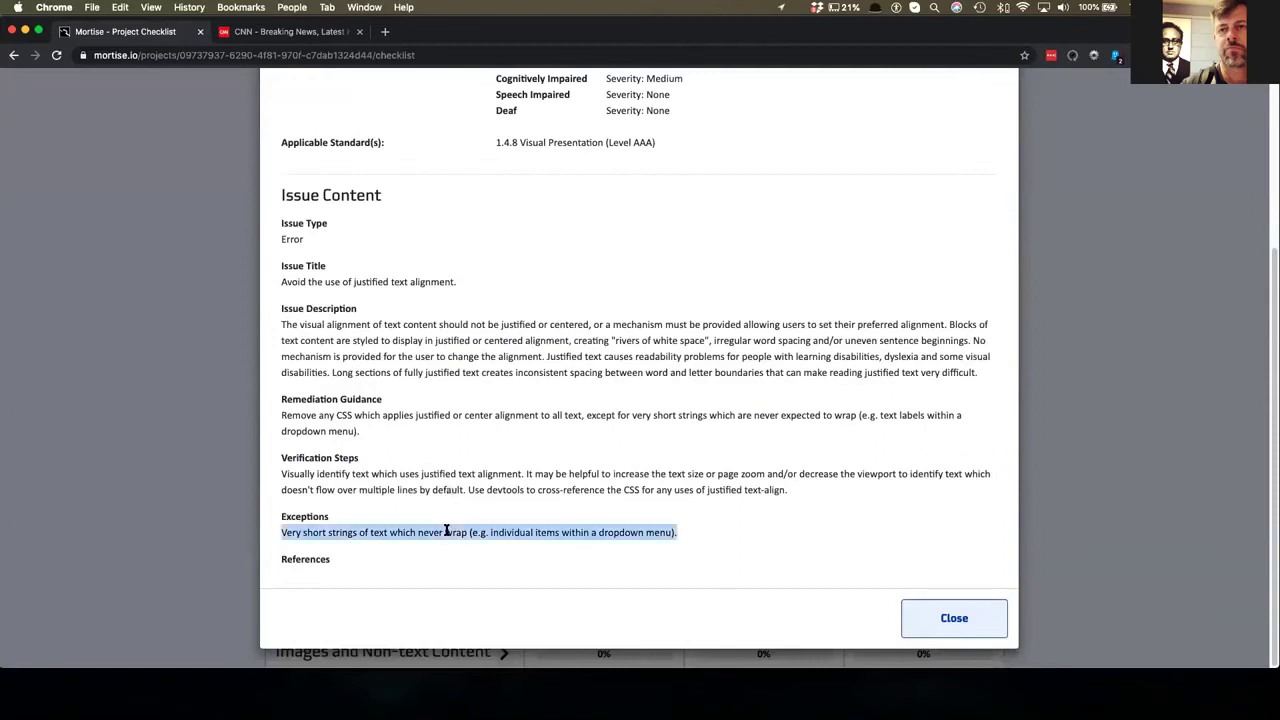
triple_click(472, 477)
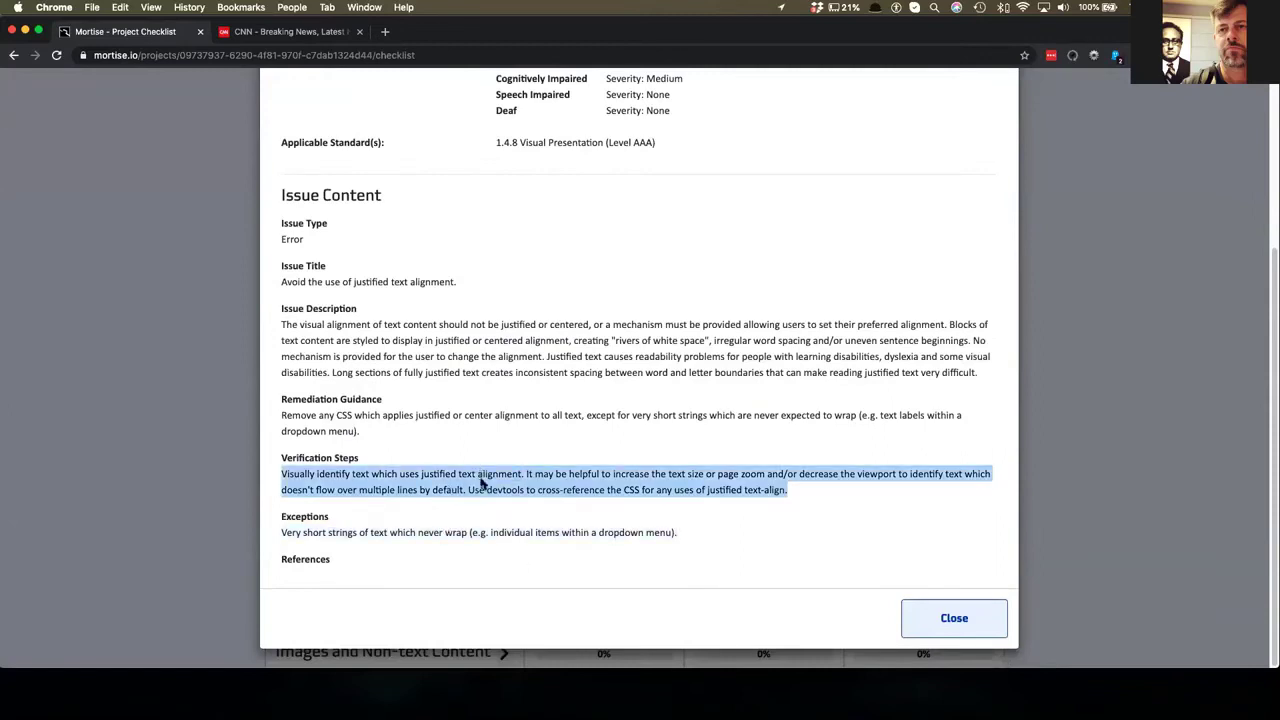
click(947, 620)
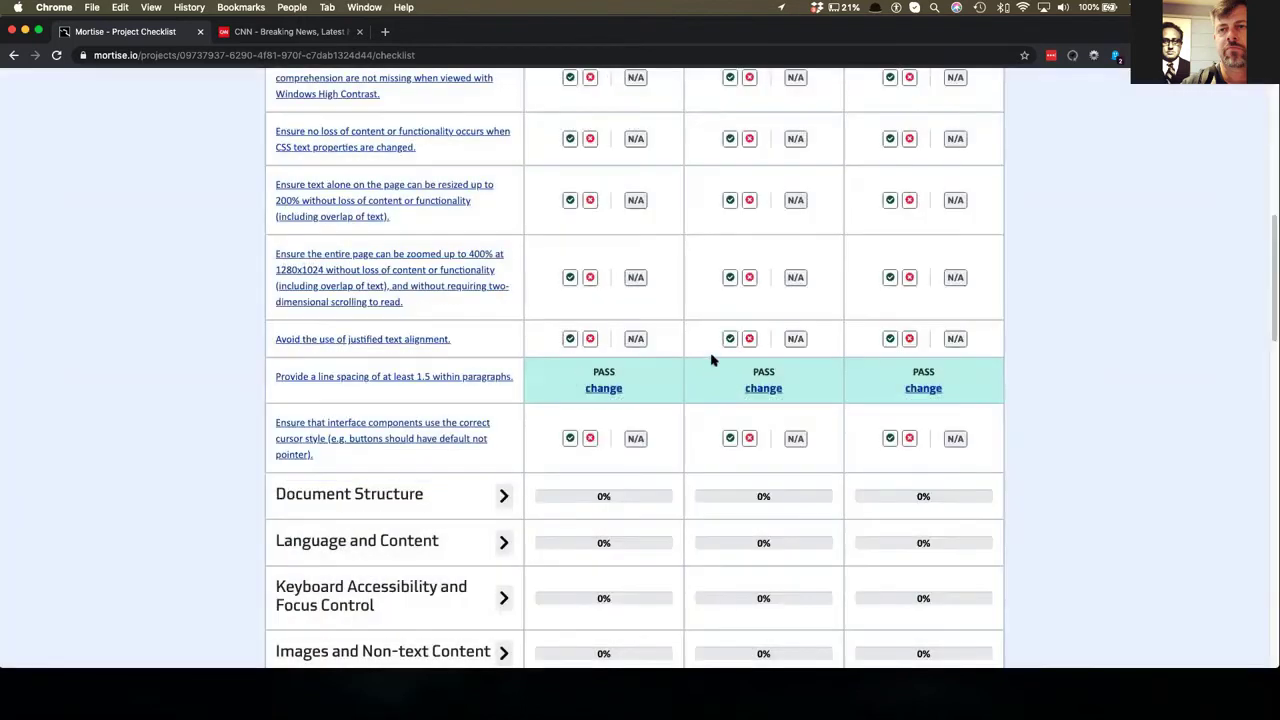
- Fail the justified-text alignment check in the Footer column
click(908, 339)
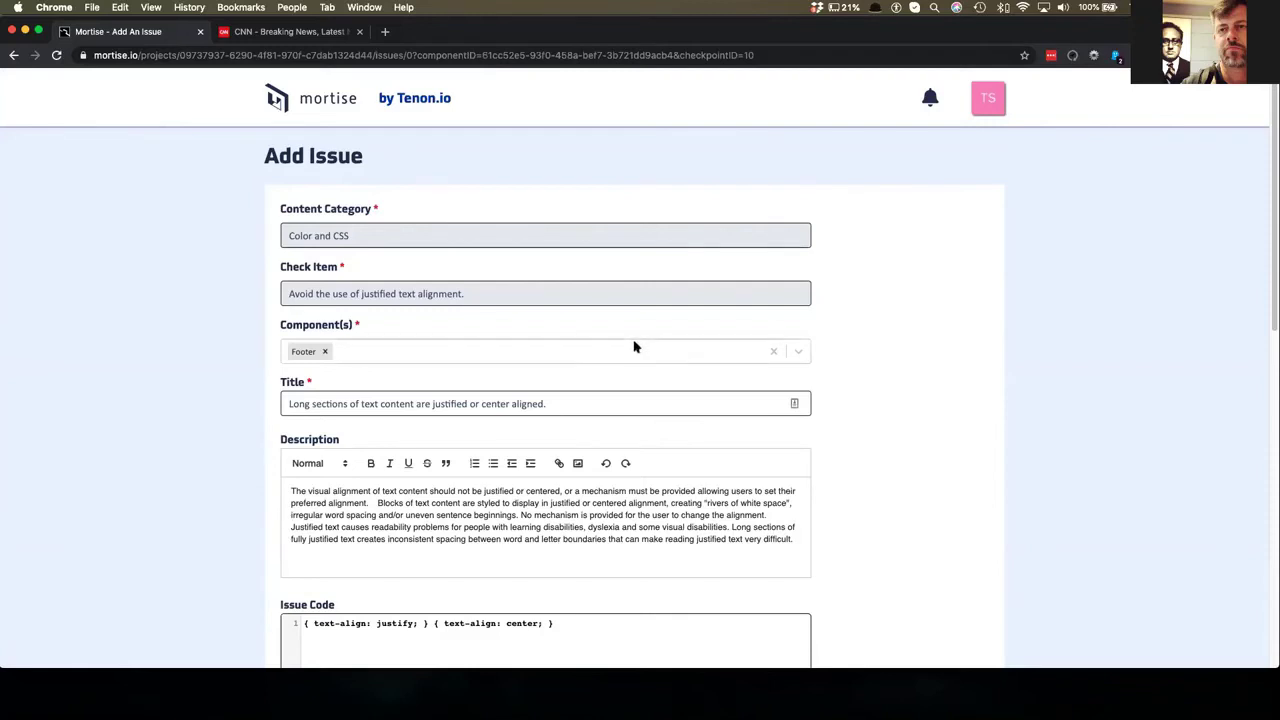
scroll(632, 343, down, 1)
scroll(632, 343, up, 1)
scroll(445, 290, down, 1)
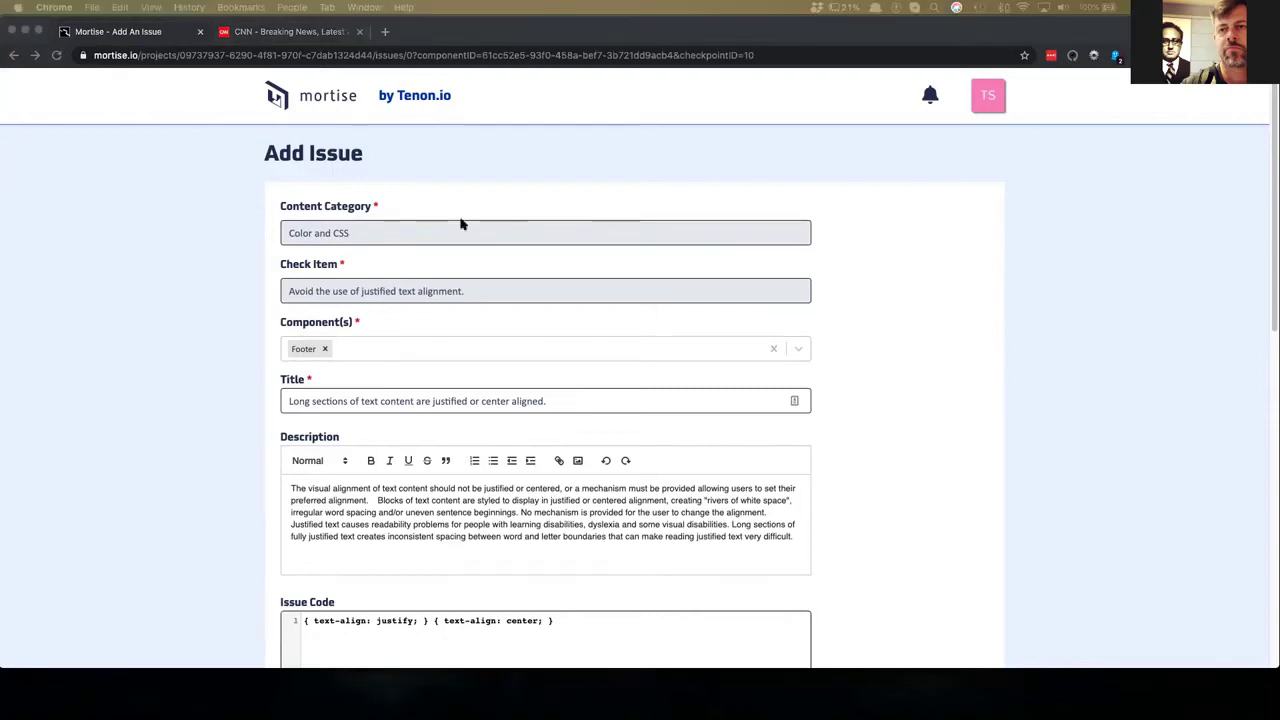
- Review the prefilled issue form's Check Item and component list, leaving them unchanged
click(352, 237)
click(352, 237)
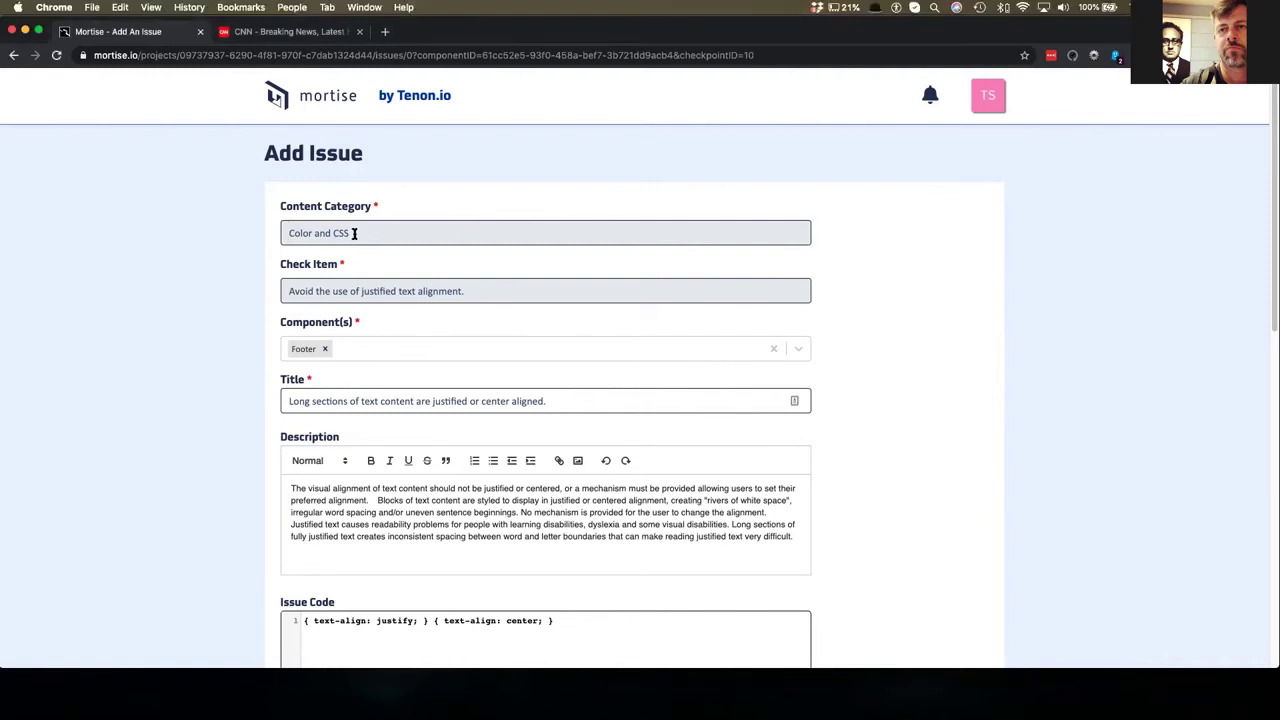
click(355, 290)
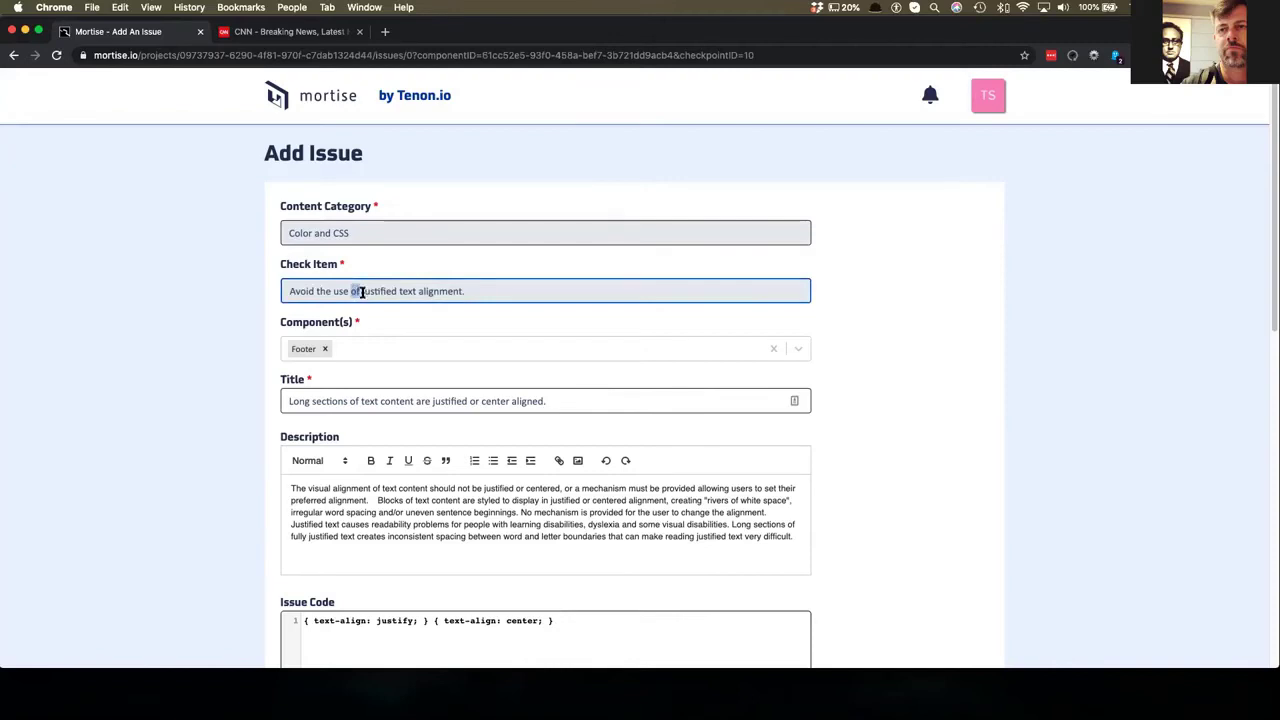
drag(476, 297, 342, 291)
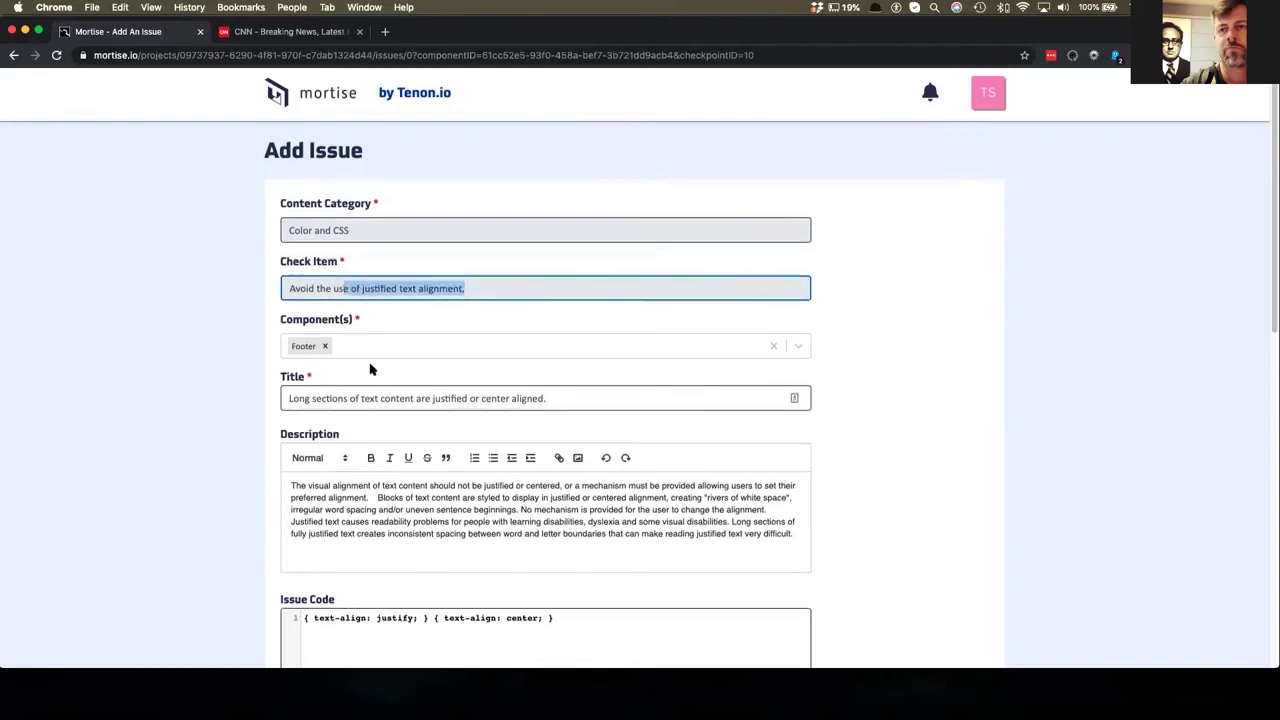
scroll(277, 277, down, 1)
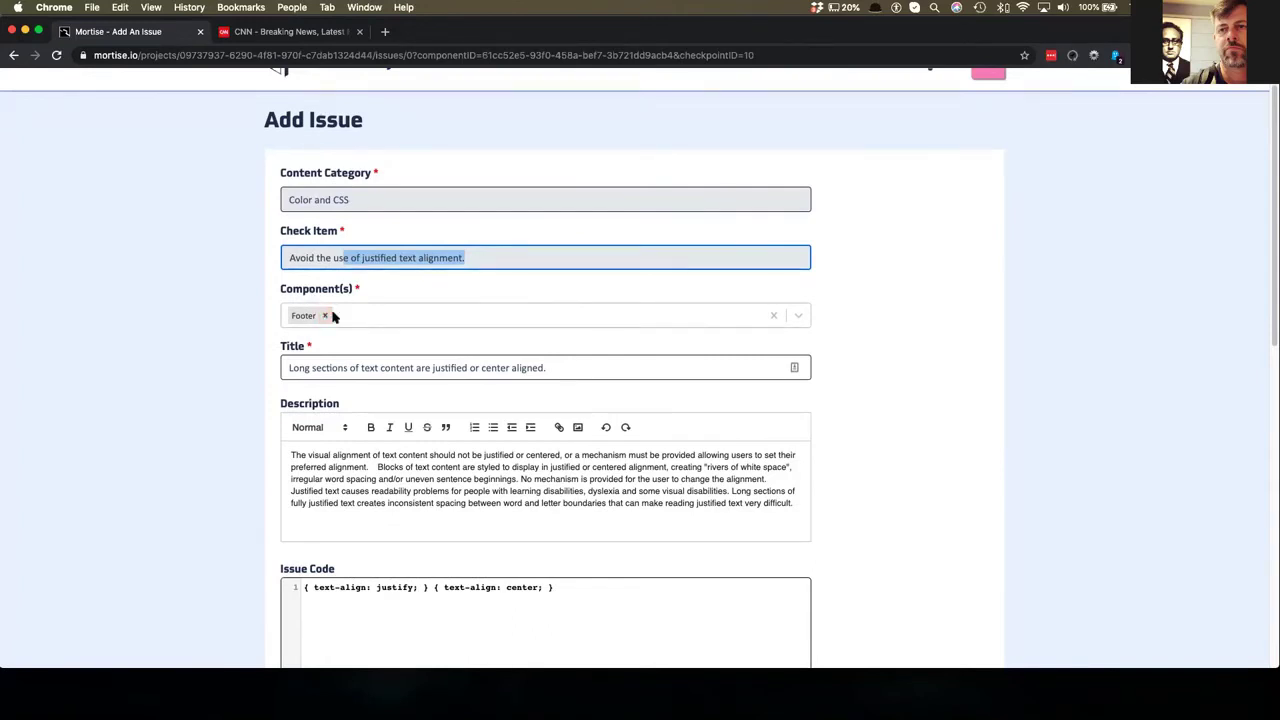
click(798, 316)
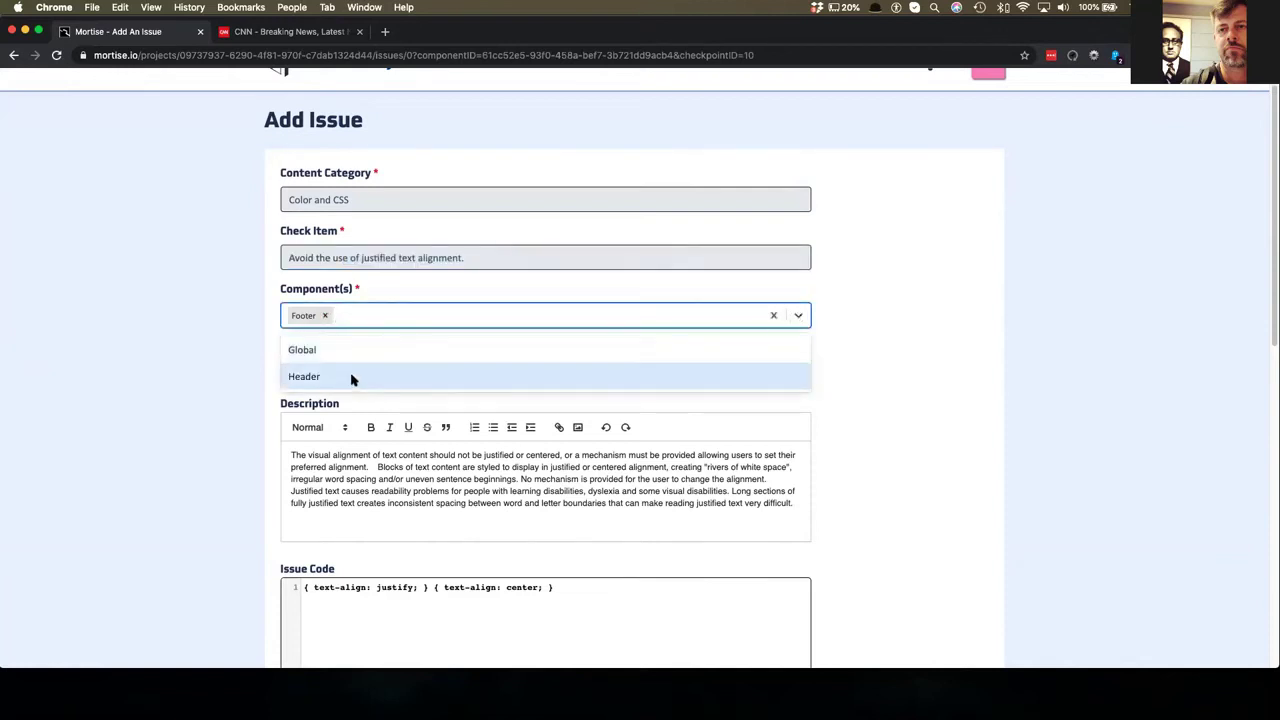
click(188, 367)
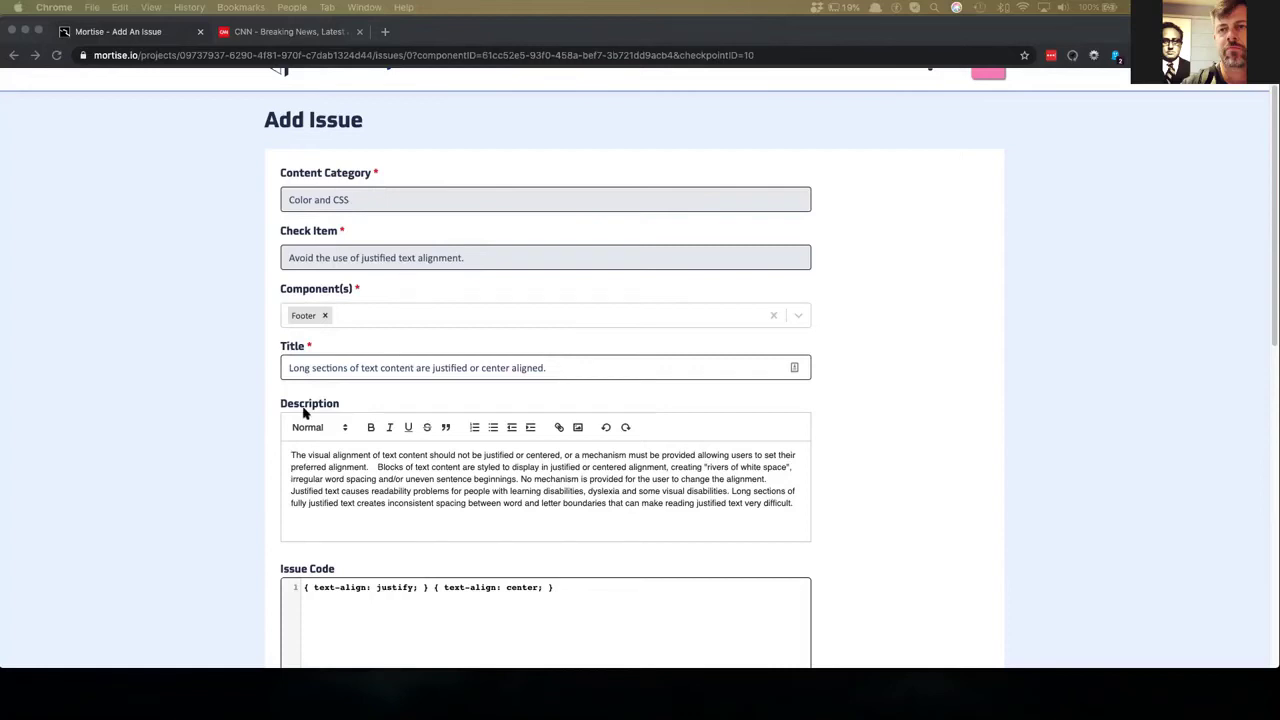
click(338, 387)
scroll(338, 387, down, 8)
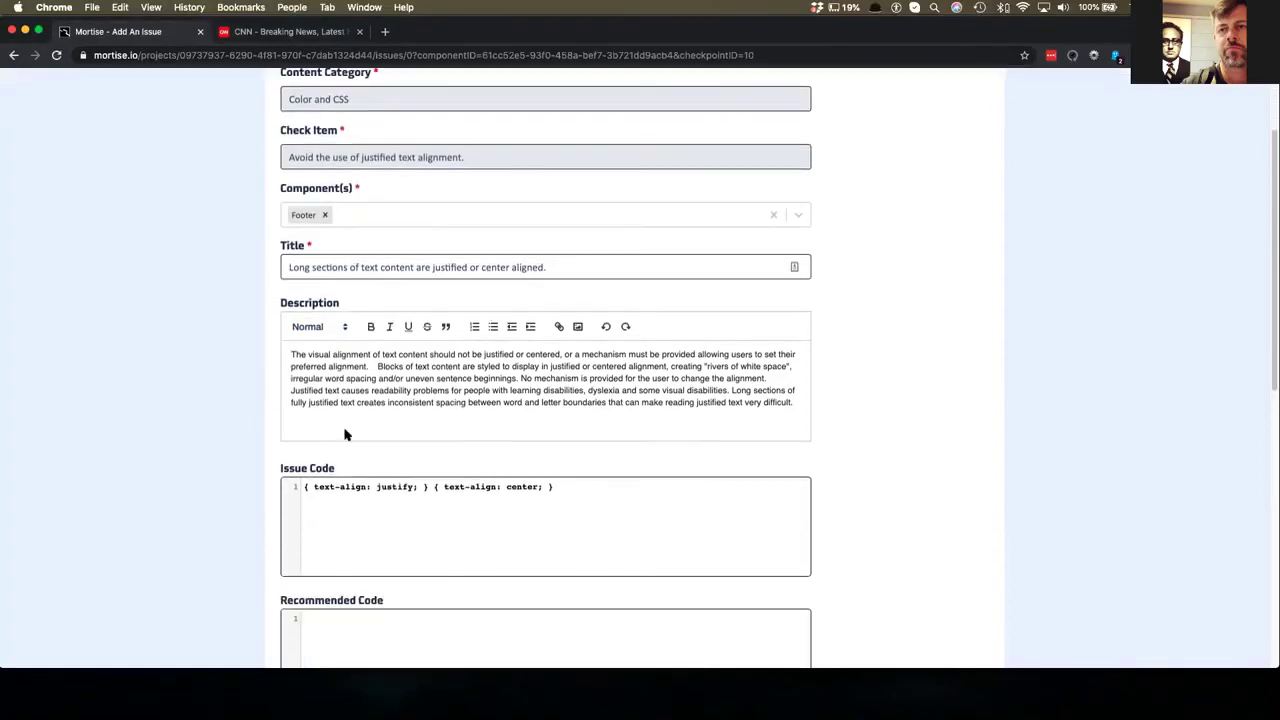
scroll(389, 473, down, 4)
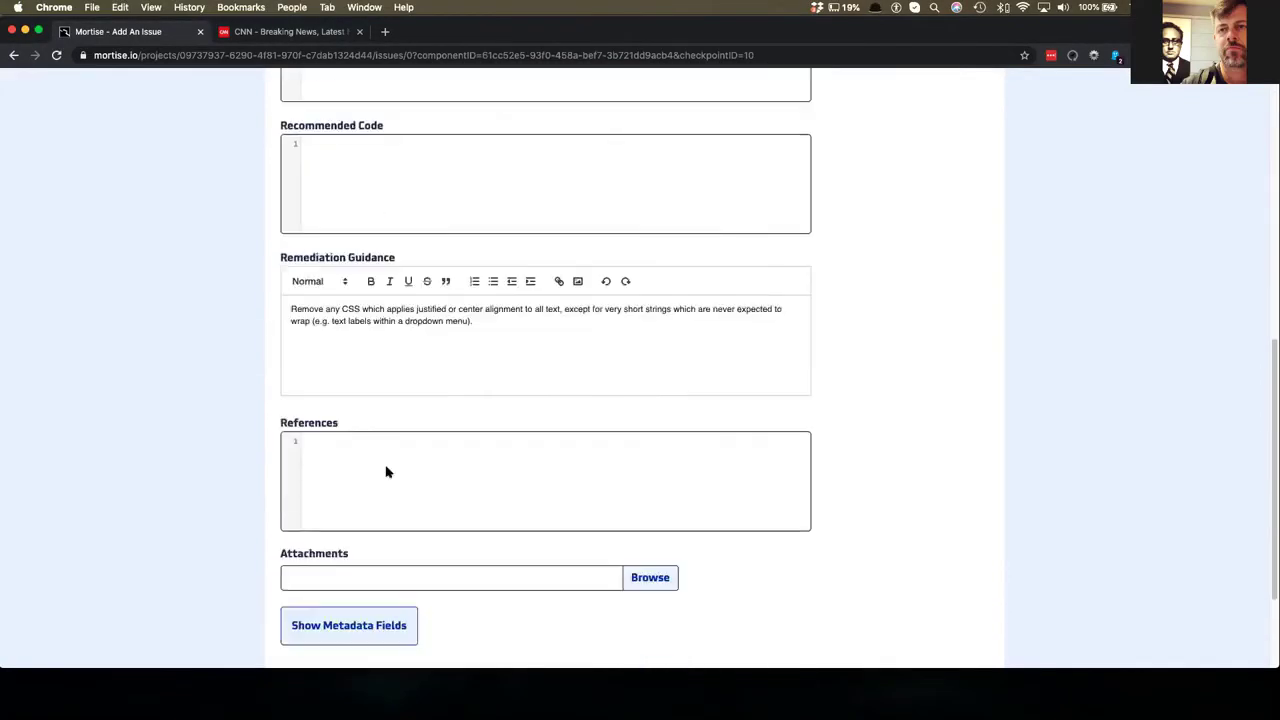
scroll(515, 457, up, 10)
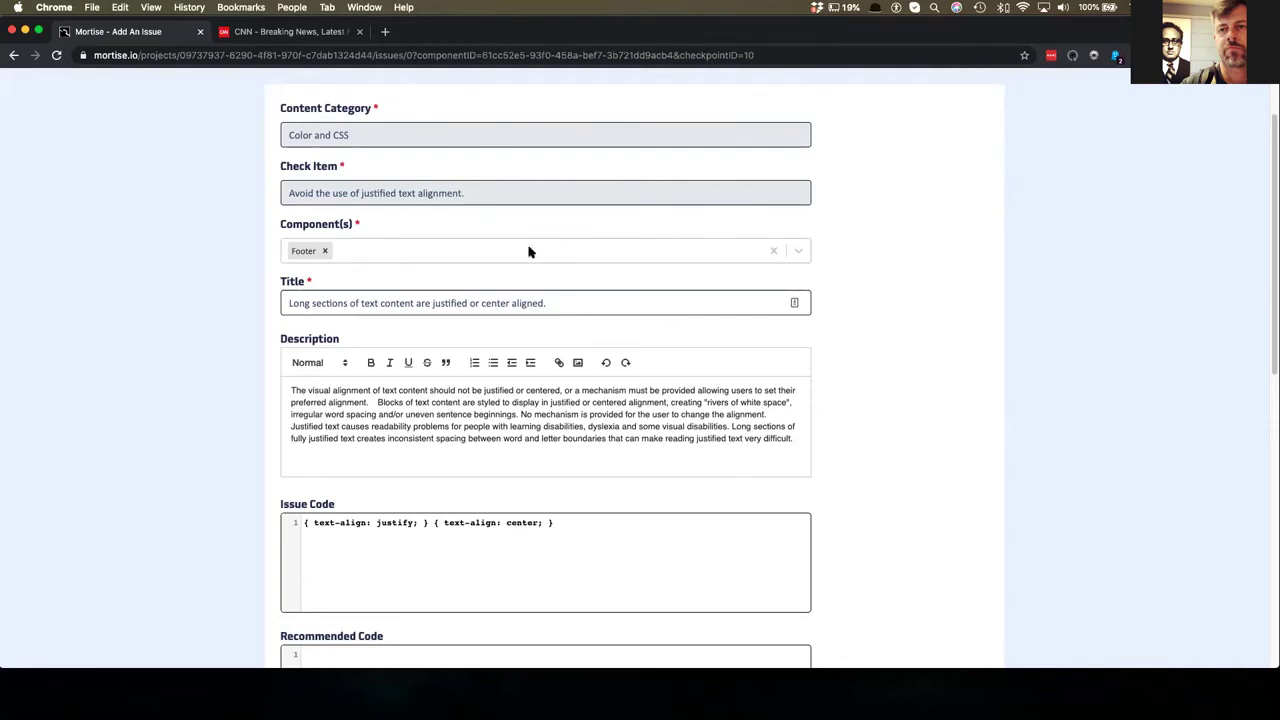
- Replace the issue title with 'The paragraph of text in the footer is justified'
click(498, 304)
triple_click(498, 304)
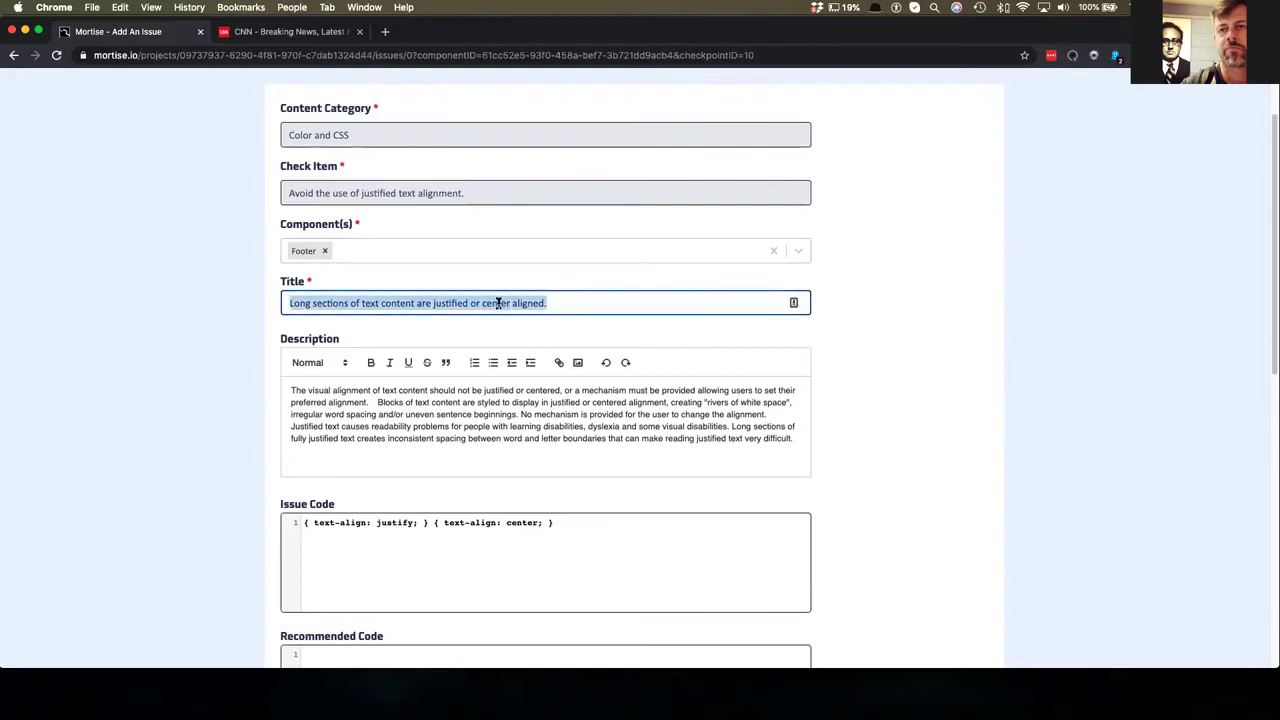
click(340, 303)
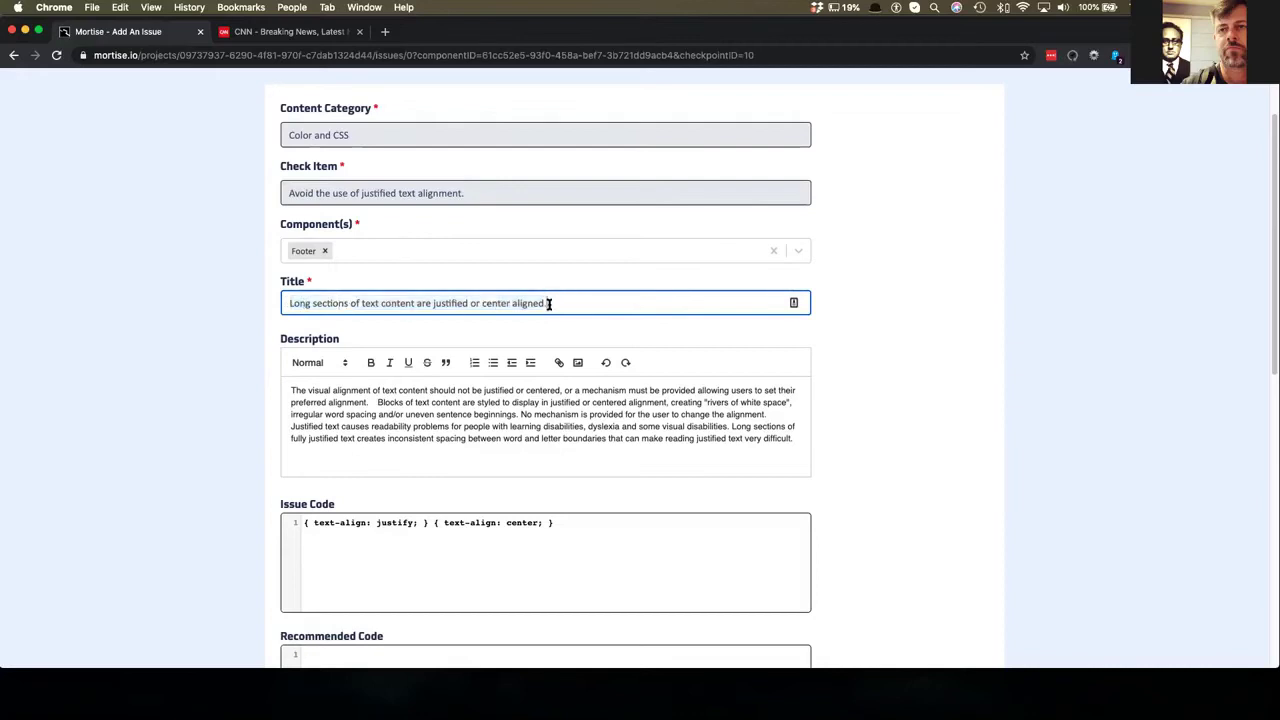
drag(583, 309, 296, 290)
text(The par)
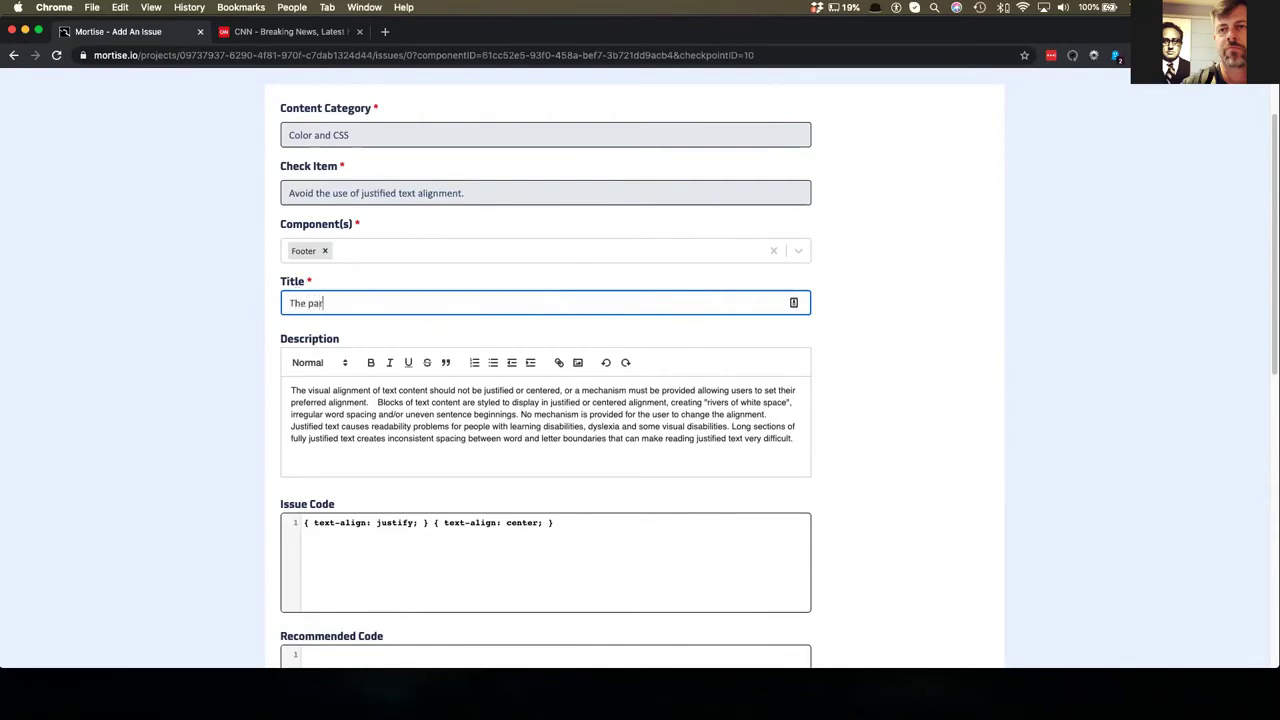
text(agraphs)
key(BackSpace)
text(of text in the footer is j)
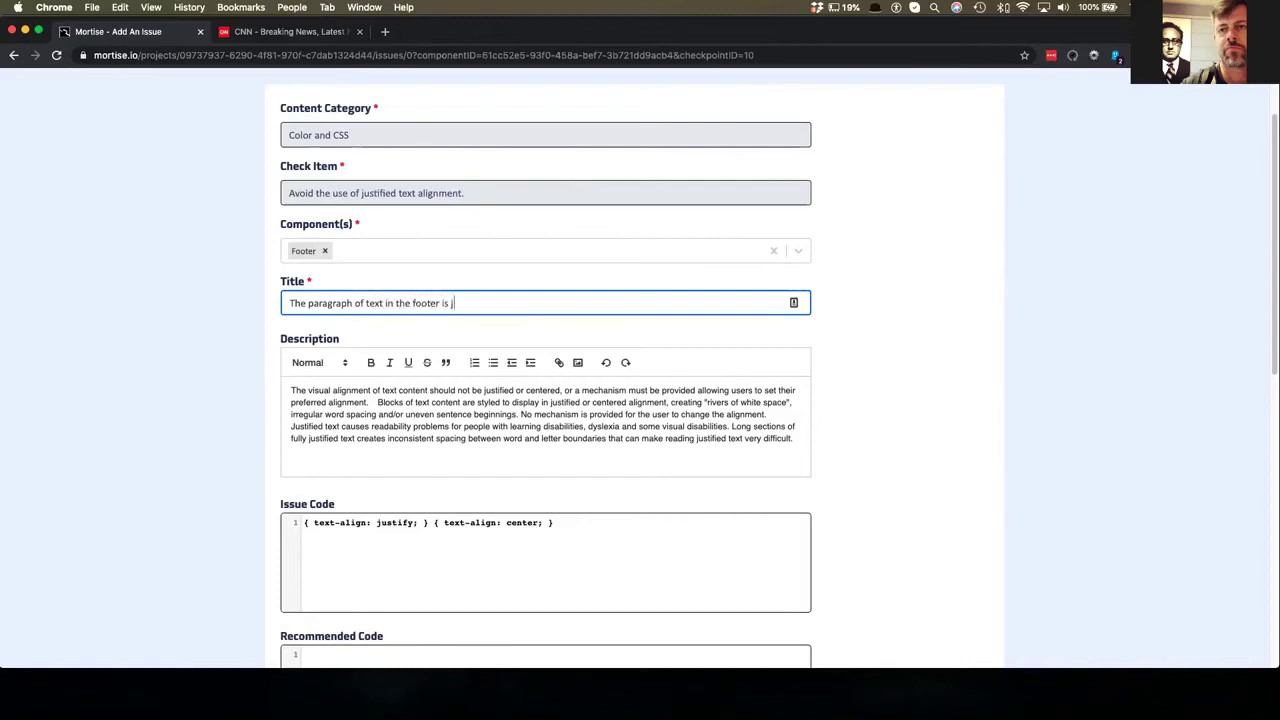
text(ustified)
scroll(486, 366, down, 2)
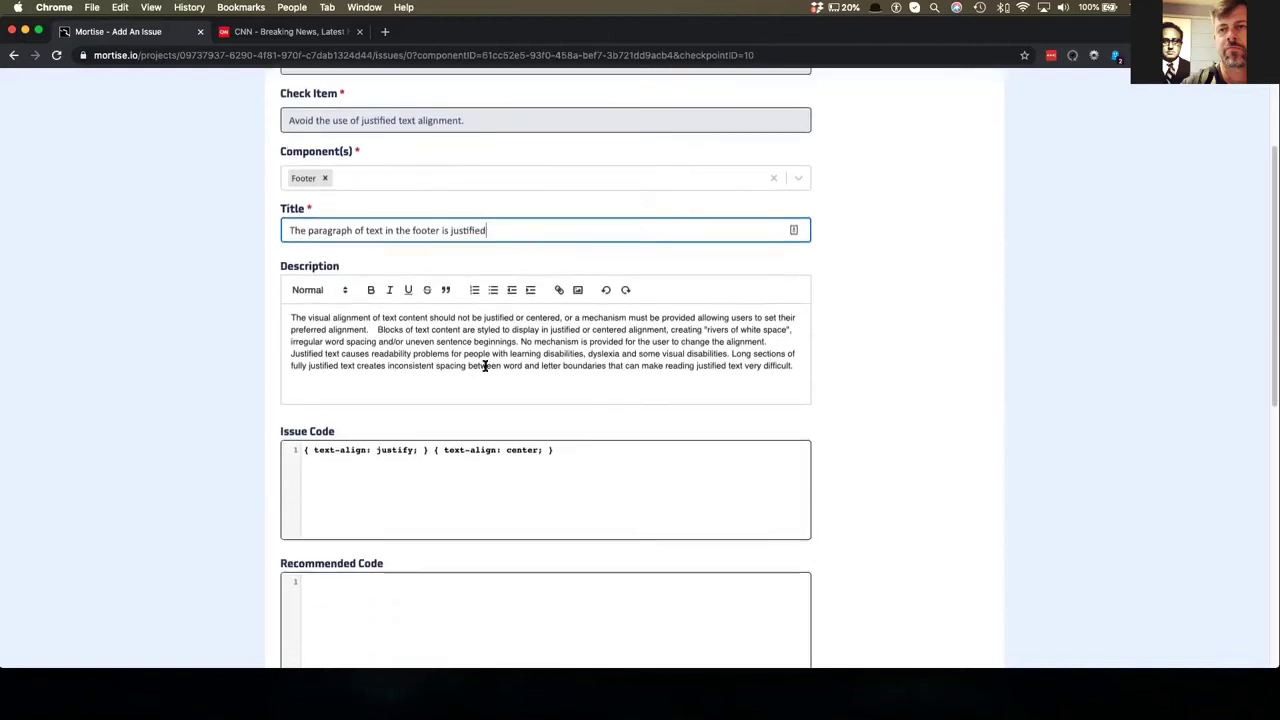
- Add the summary line 'Paragraphs of text in the footer use justified alignment' to the description
click(287, 320)
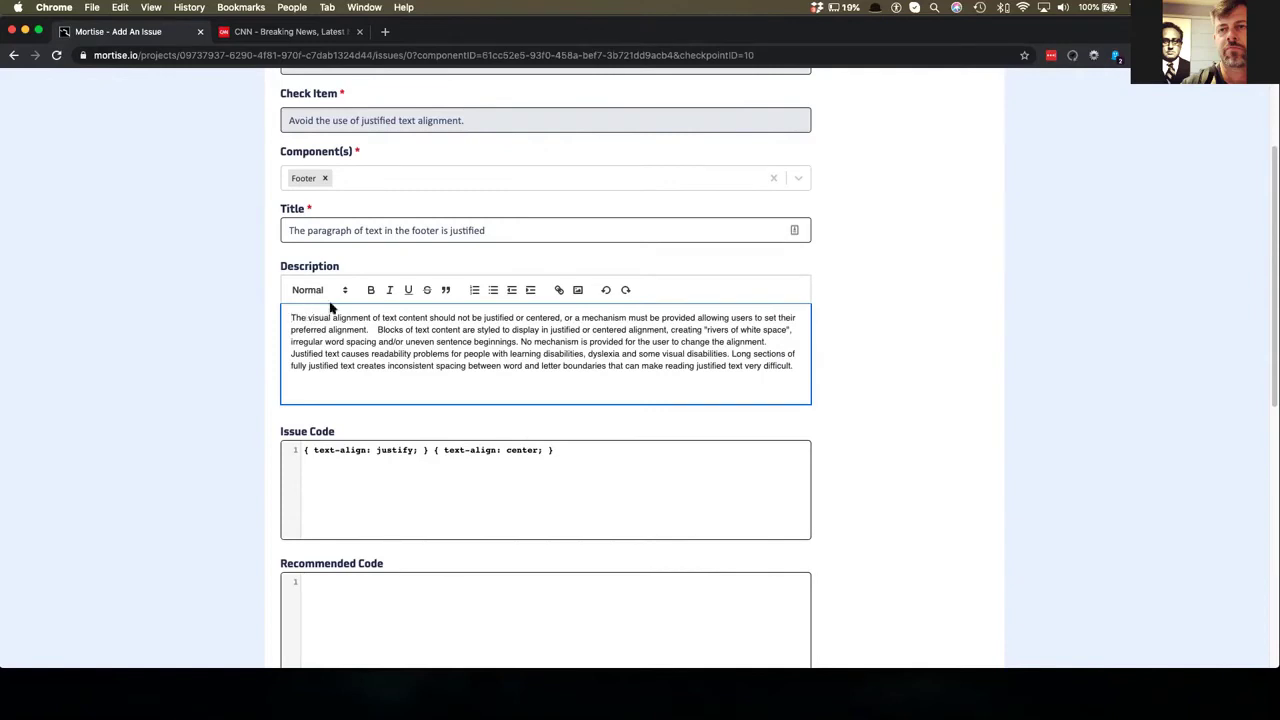
key(Return)
key(Return)
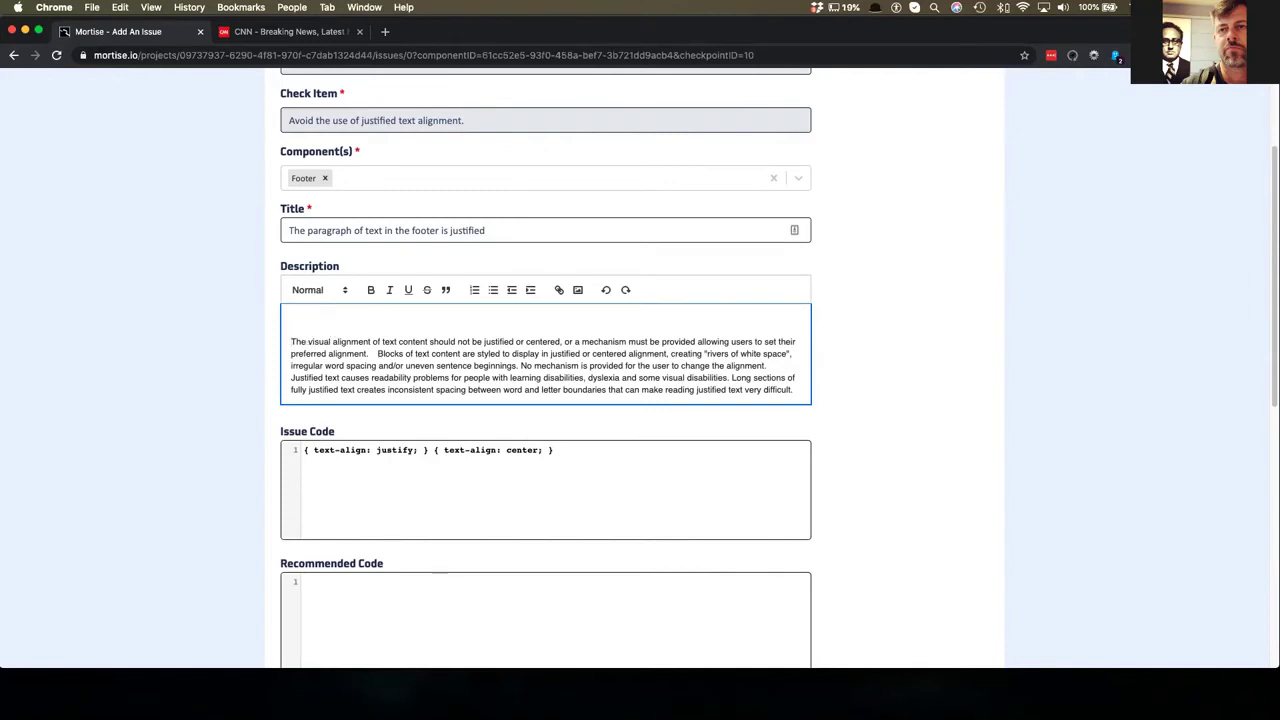
text(The pr)
key(BackSpace)
text(Paragraphs of text in the footer are)
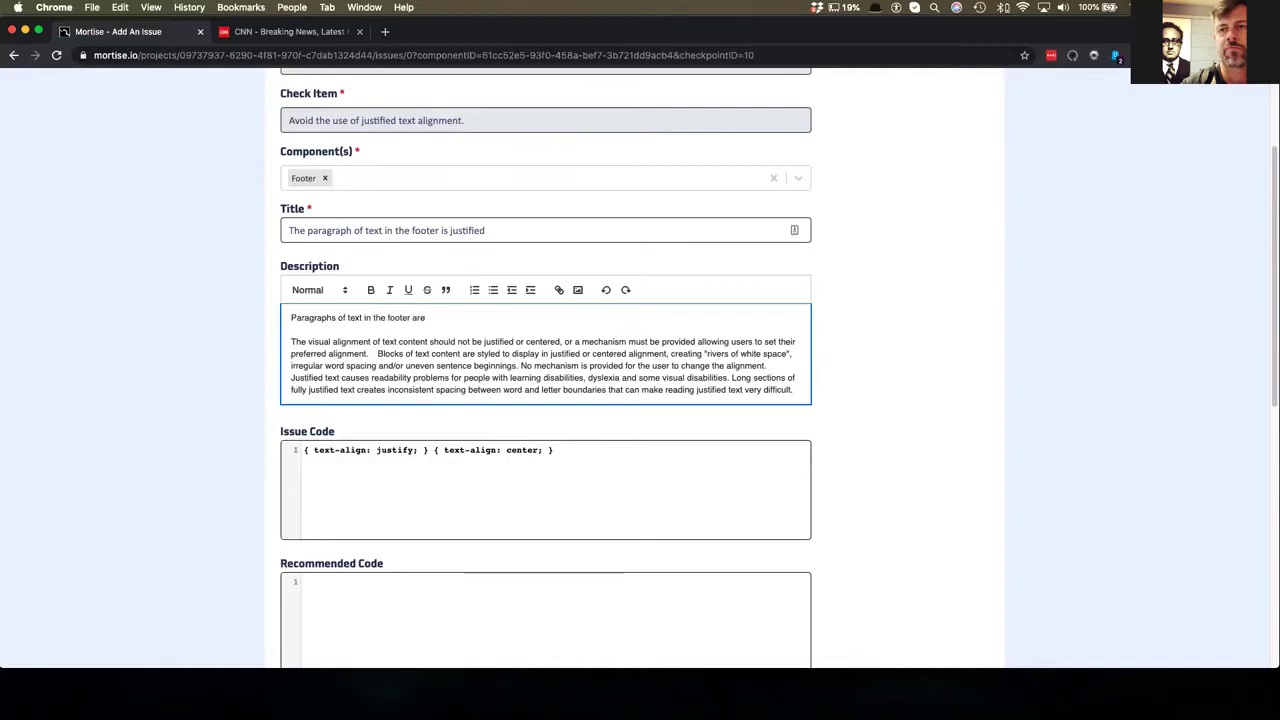
key(BackSpace)
key(BackSpace)
key(BackSpace)
key(BackSpace)
text(use jusitife)
key(BackSpace)
text(ified alignm)
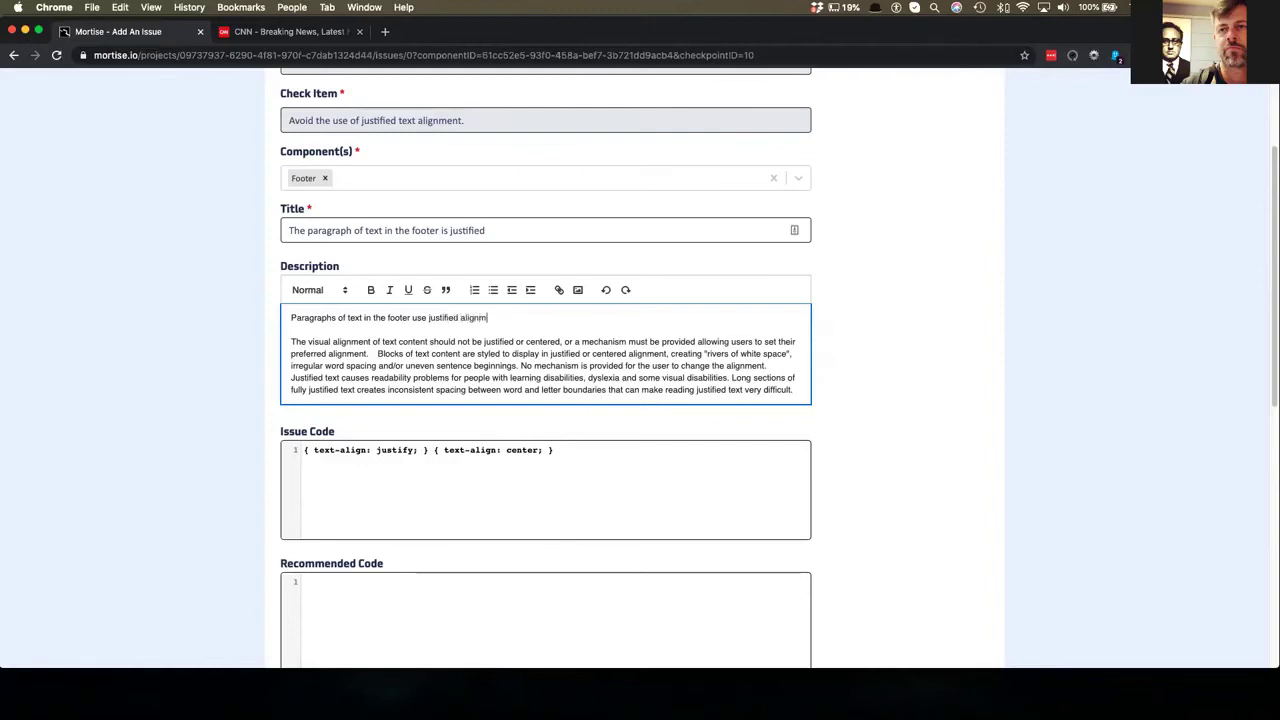
text(ent)
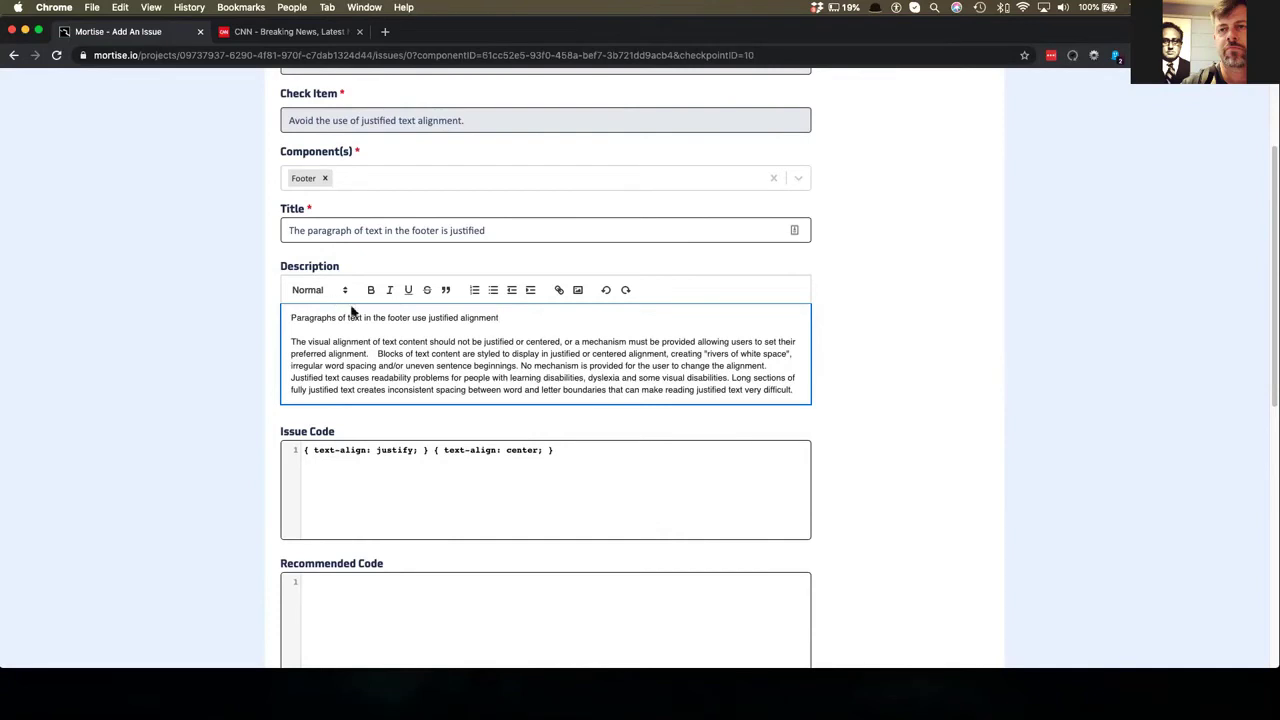
- Review the boilerplate description and add two blank lines after its last paragraph
triple_click(416, 343)
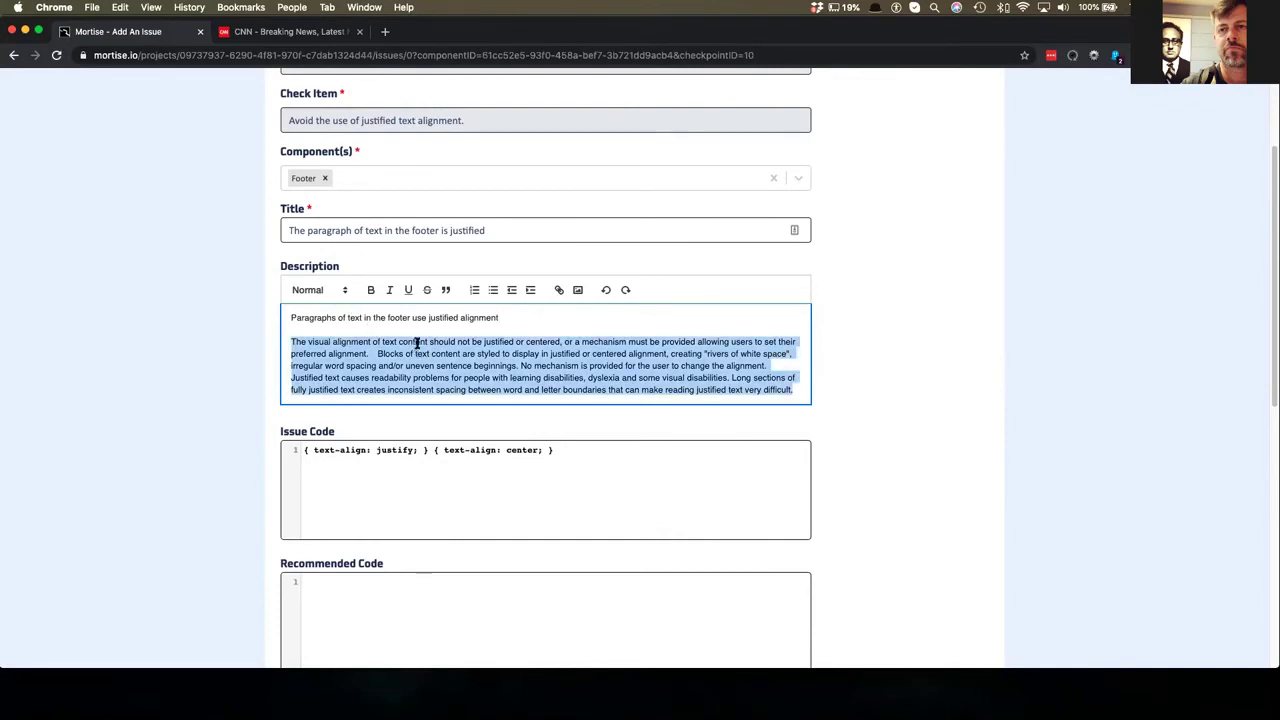
click(418, 366)
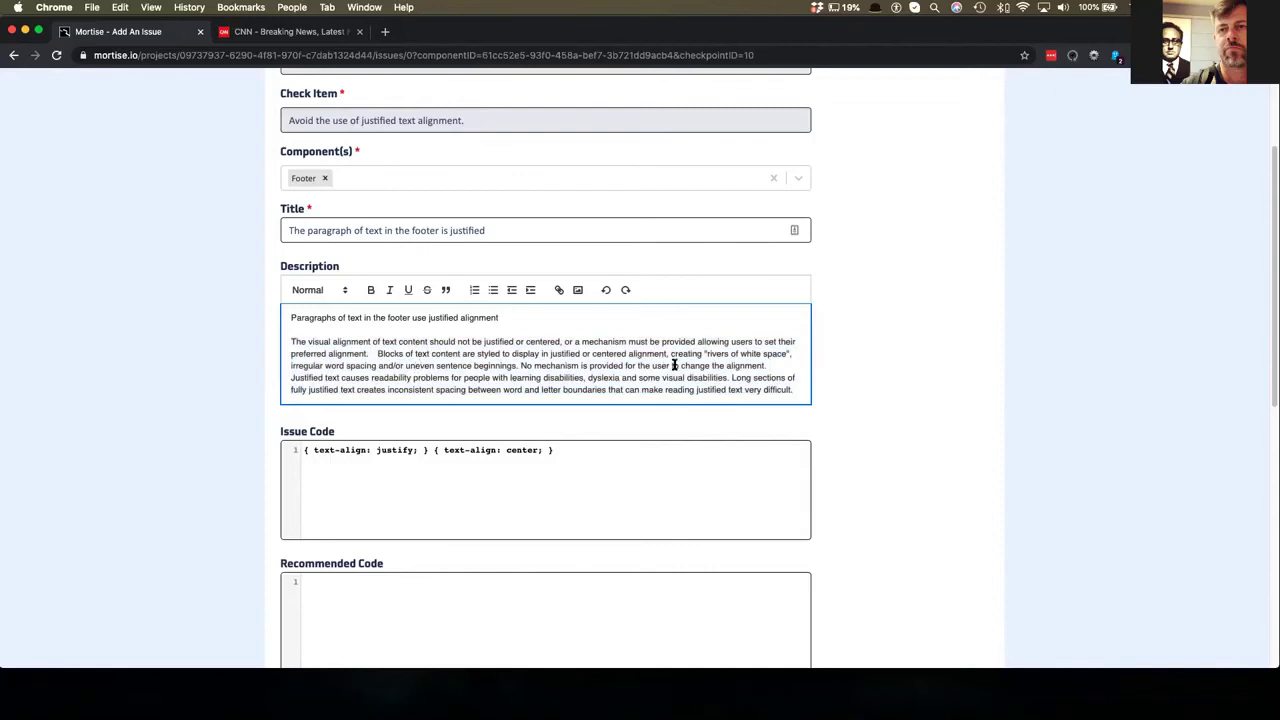
scroll(650, 345, down, 1)
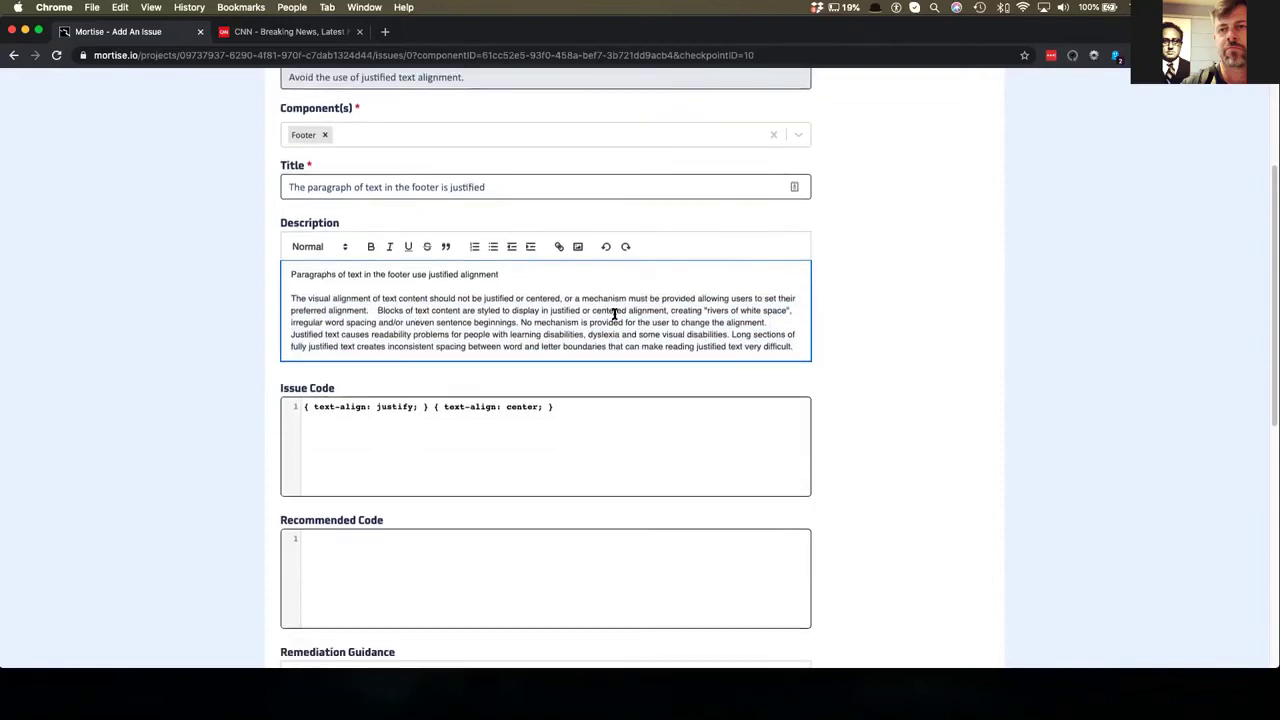
drag(795, 347, 729, 336)
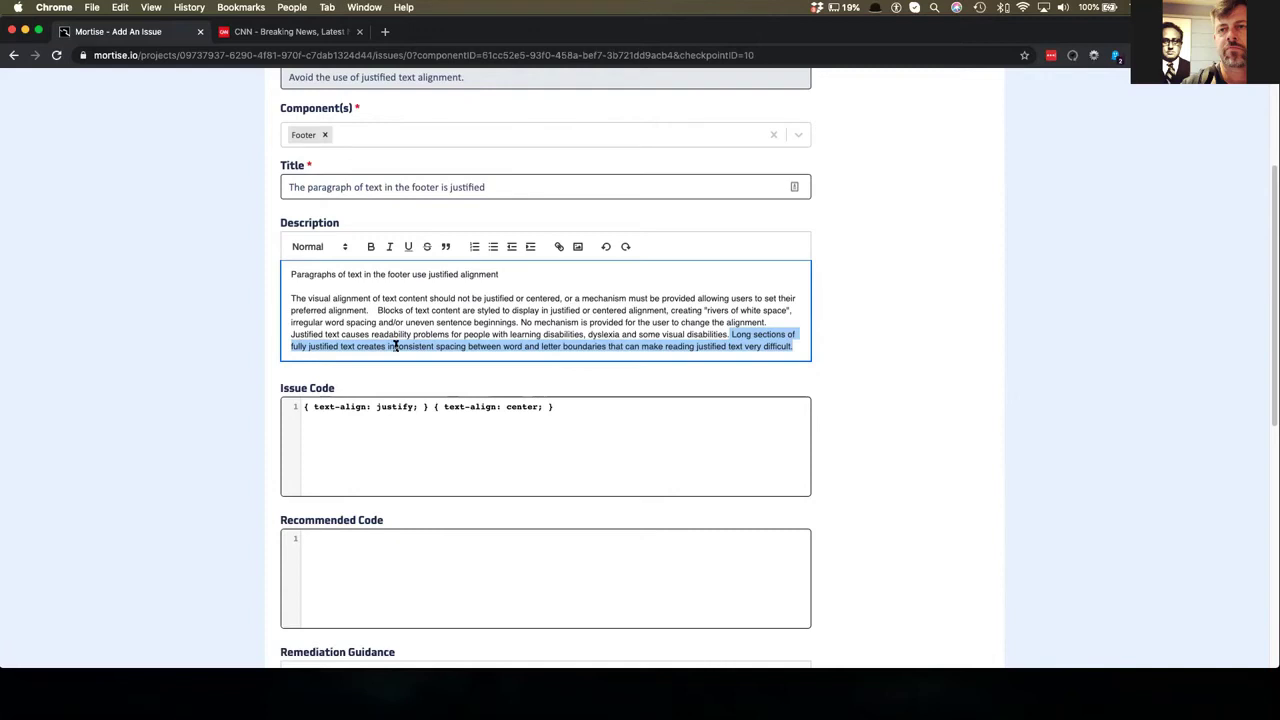
click(378, 284)
triple_click(377, 274)
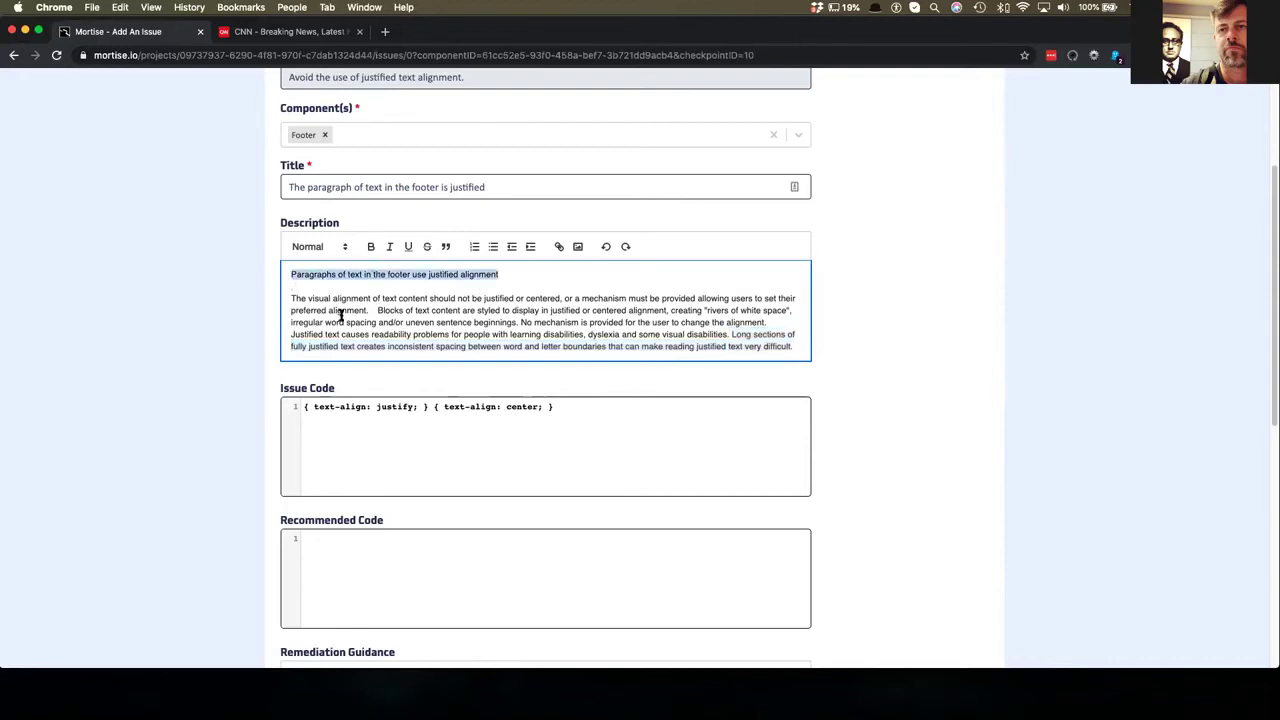
click(799, 339)
key(Return)
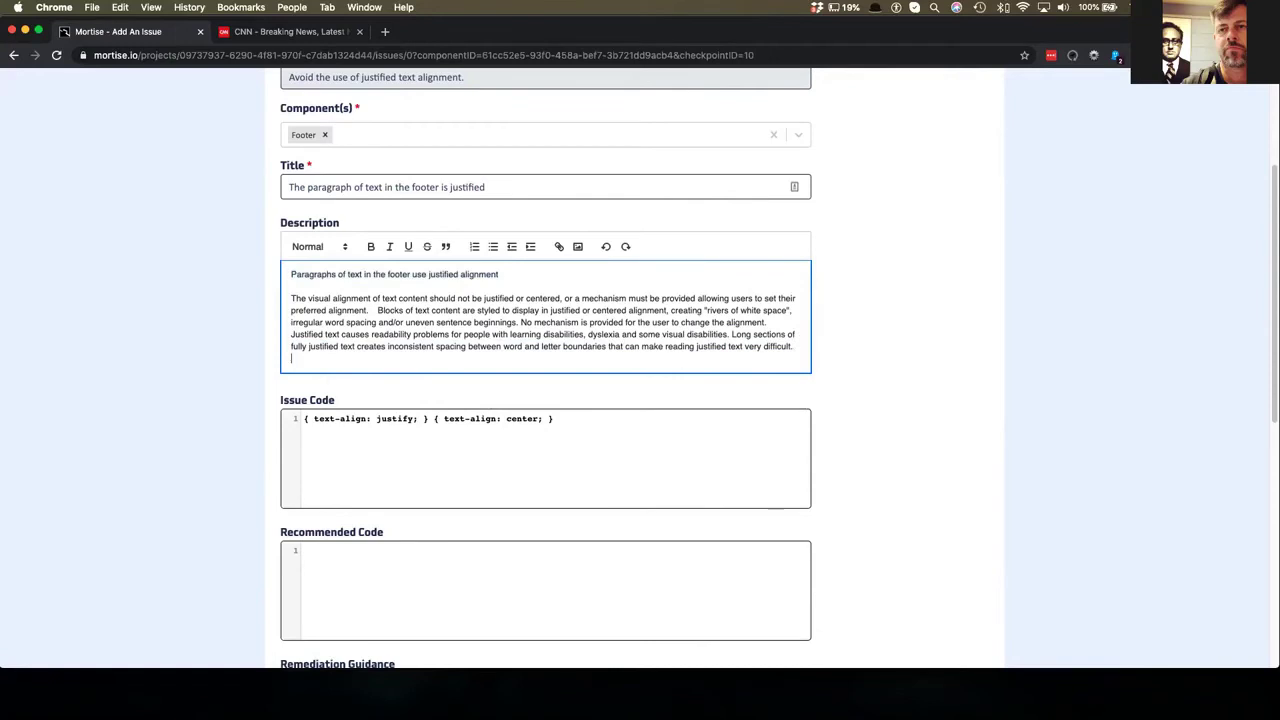
key(Return)
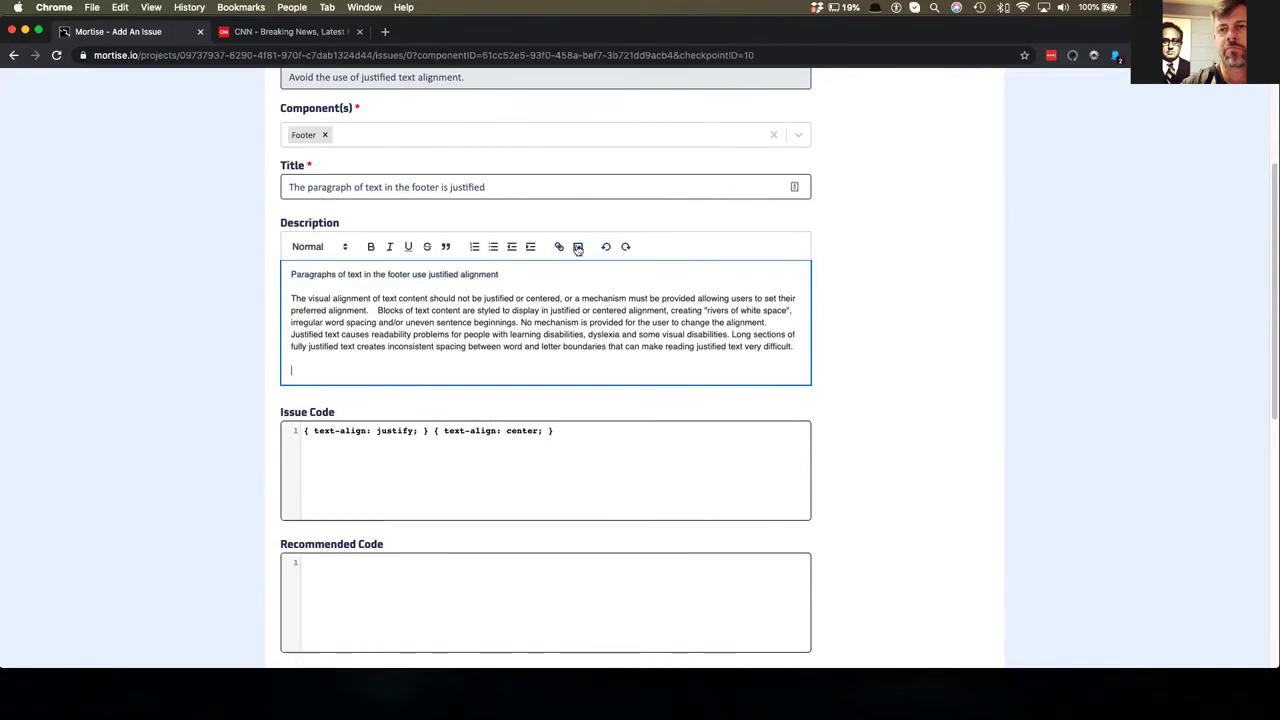
- Insert the CNN footer screenshot from the CNN-audit folder below the description's explanatory text
click(577, 246)
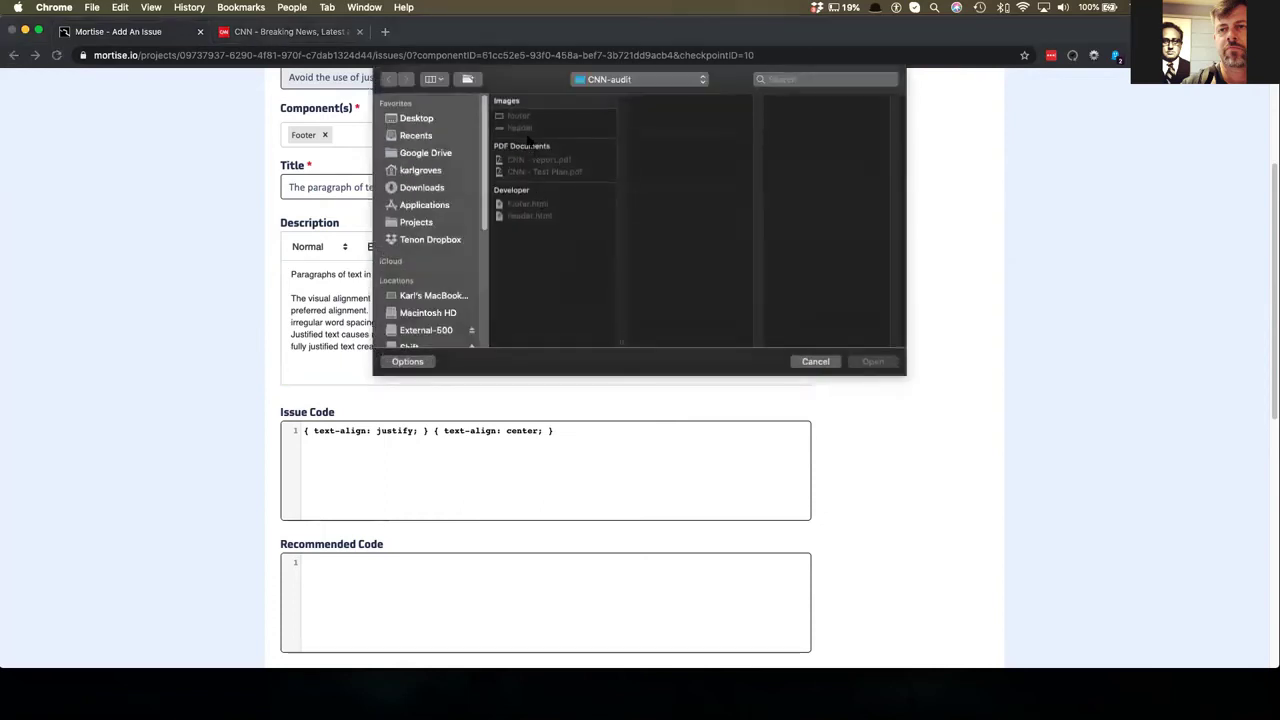
double_click(520, 117)
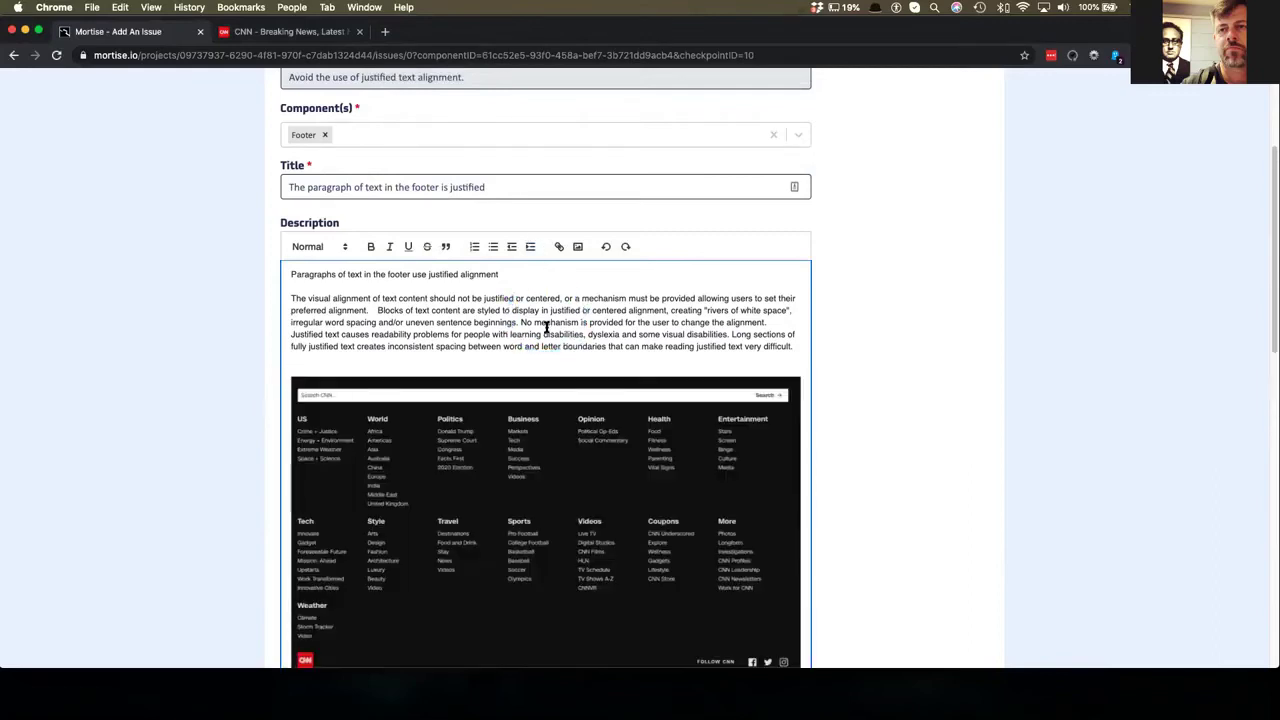
scroll(545, 325, down, 3)
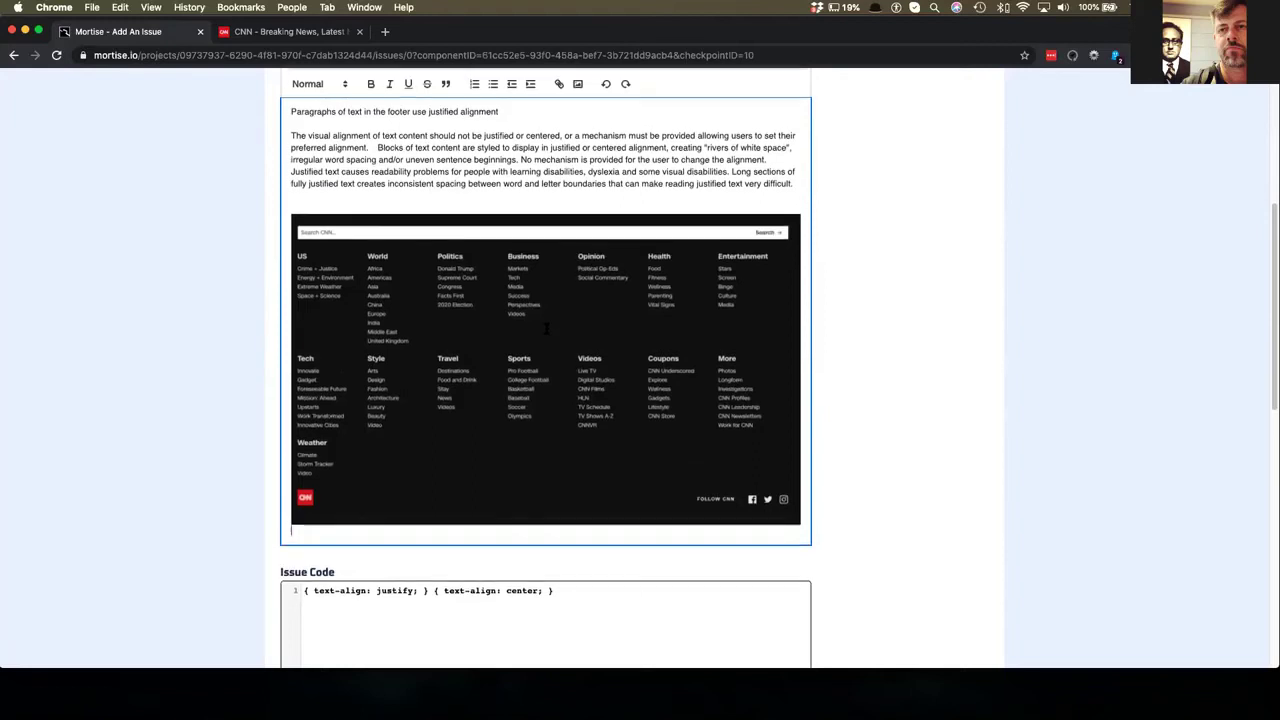
scroll(547, 328, down, 2)
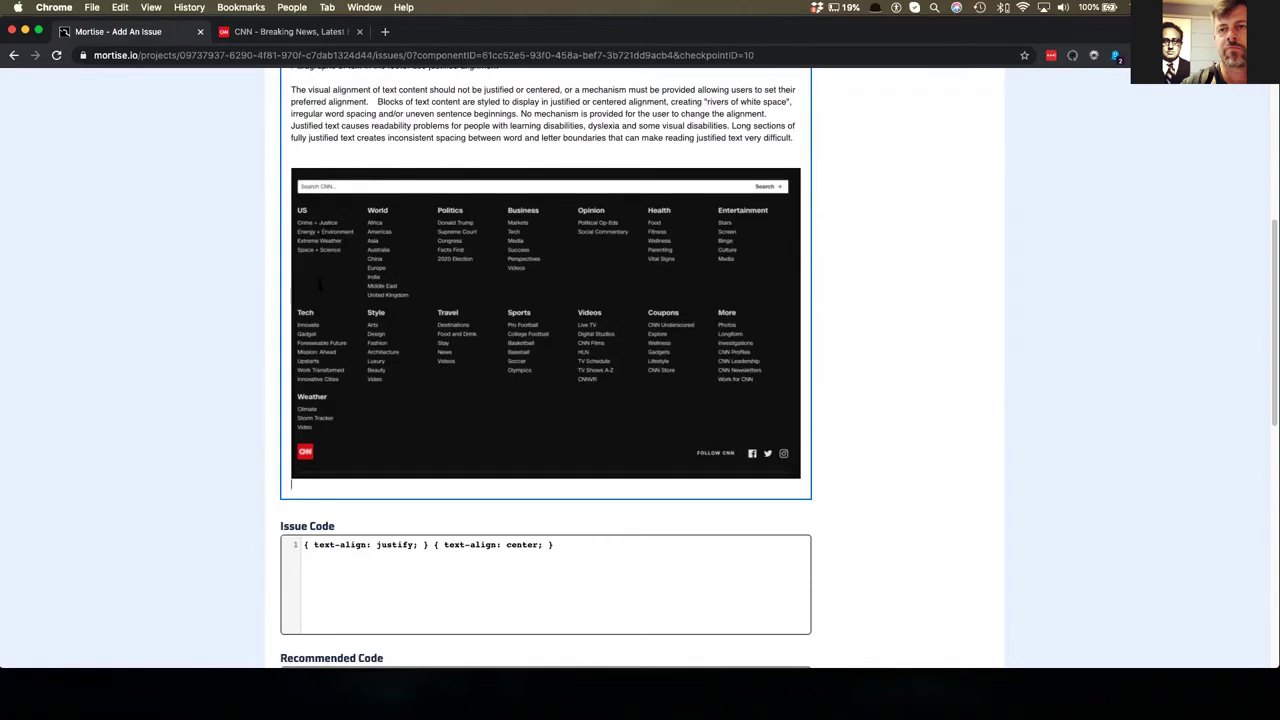
- Delete the text-align: center rule and reformat Issue Code as a multi-line p rule with justify
scroll(451, 443, down, 5)
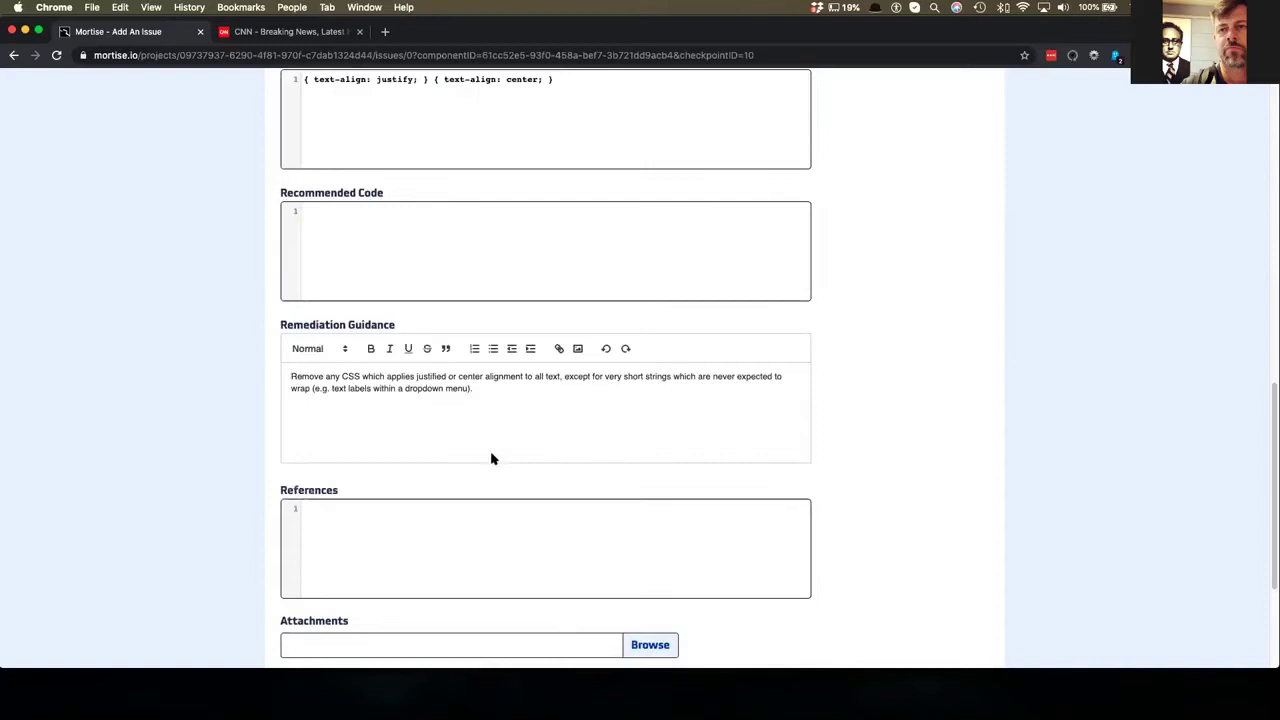
scroll(489, 457, up, 1)
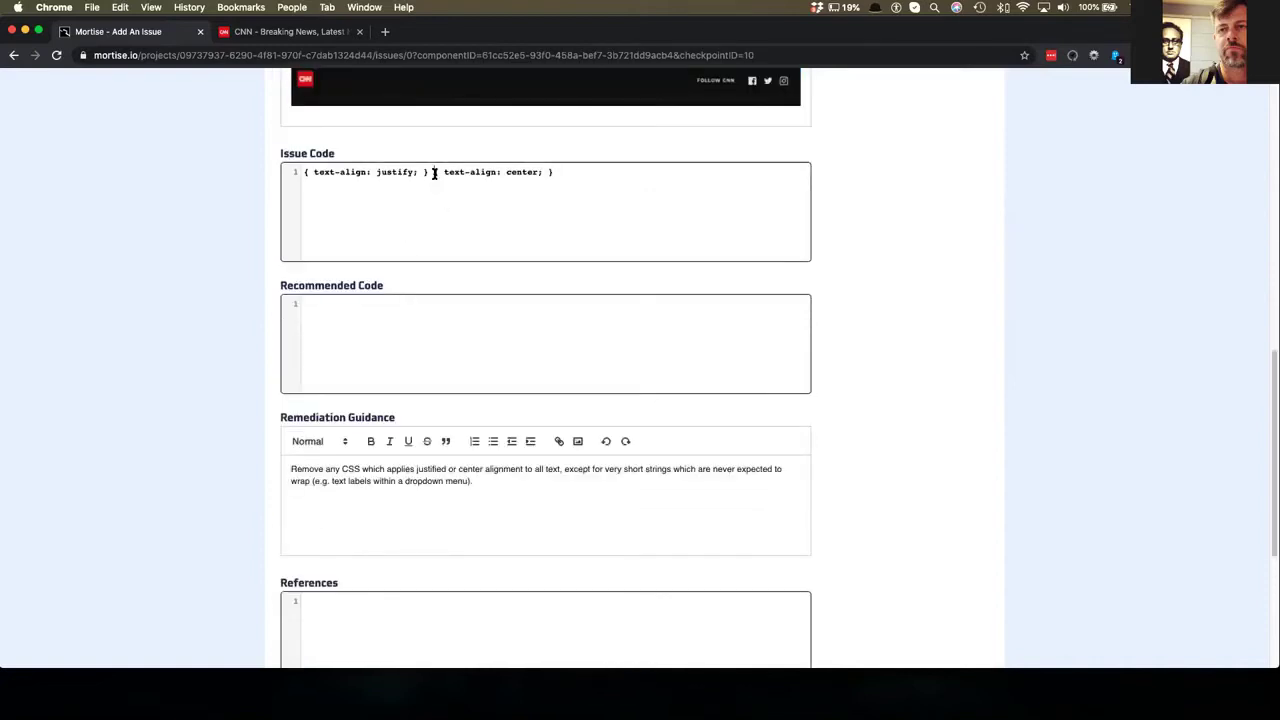
drag(434, 172, 580, 200)
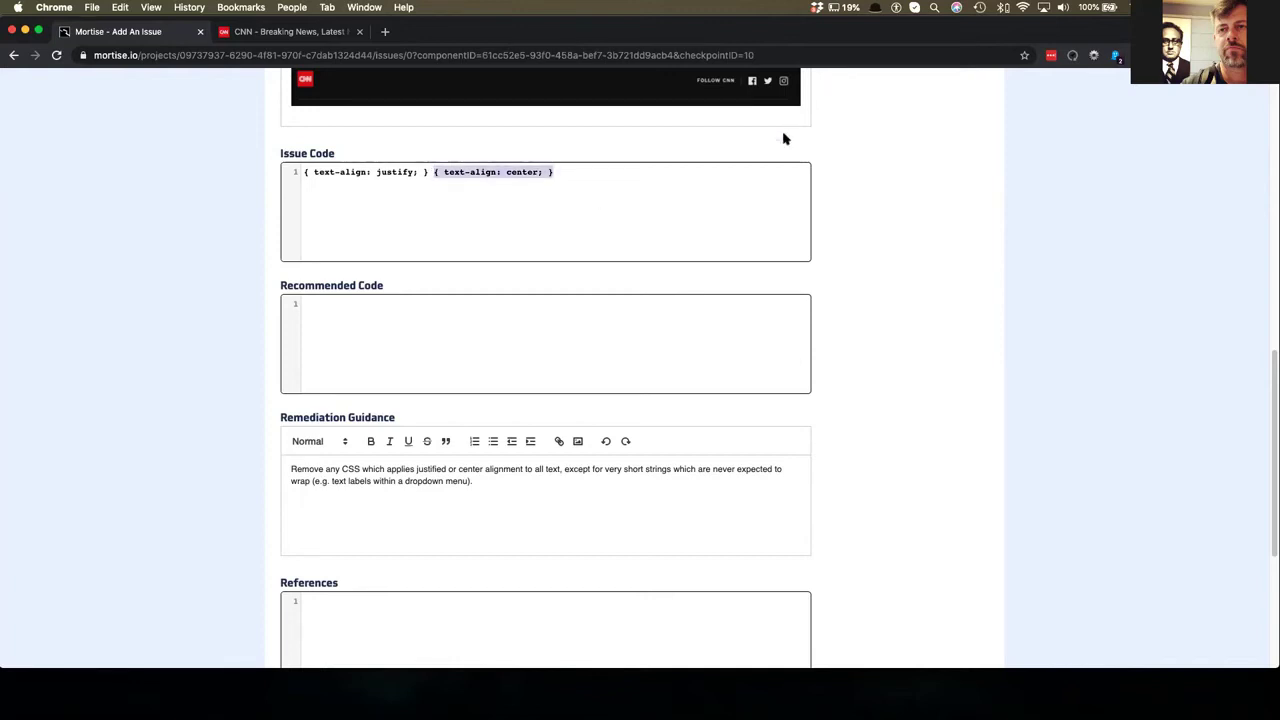
drag(583, 174, 434, 170)
key(super+x)
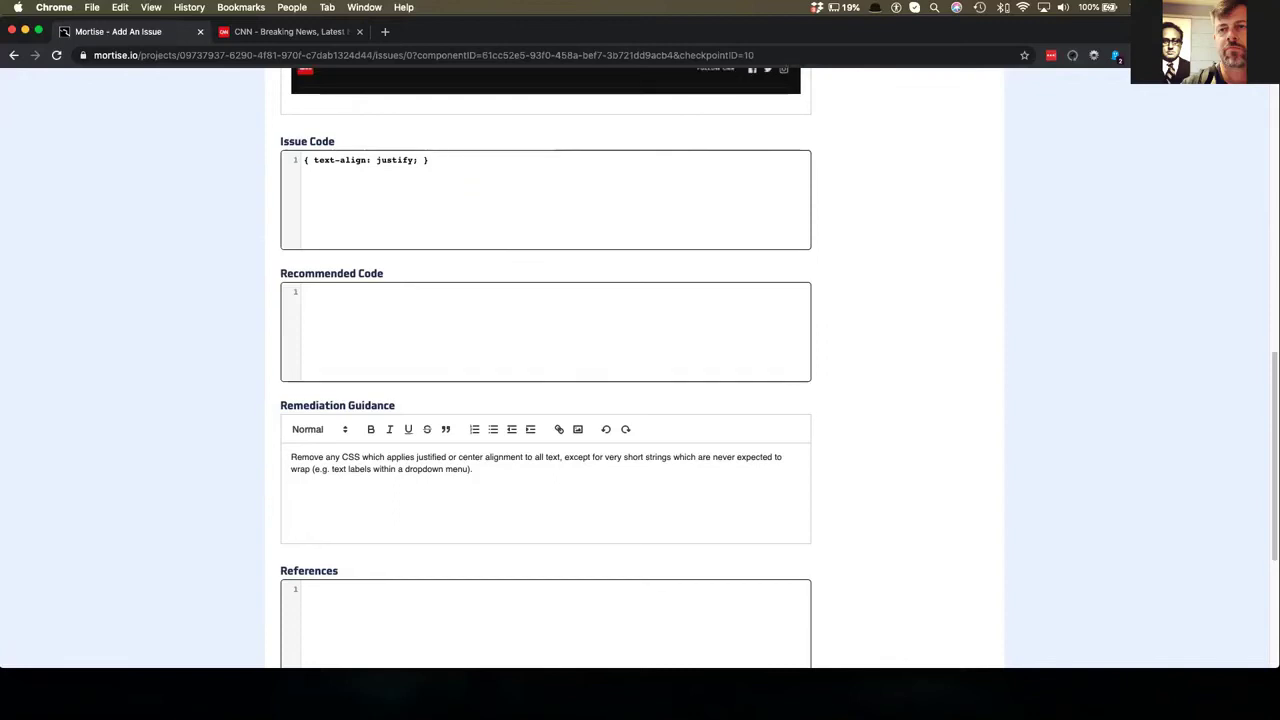
click(304, 159)
text(p)
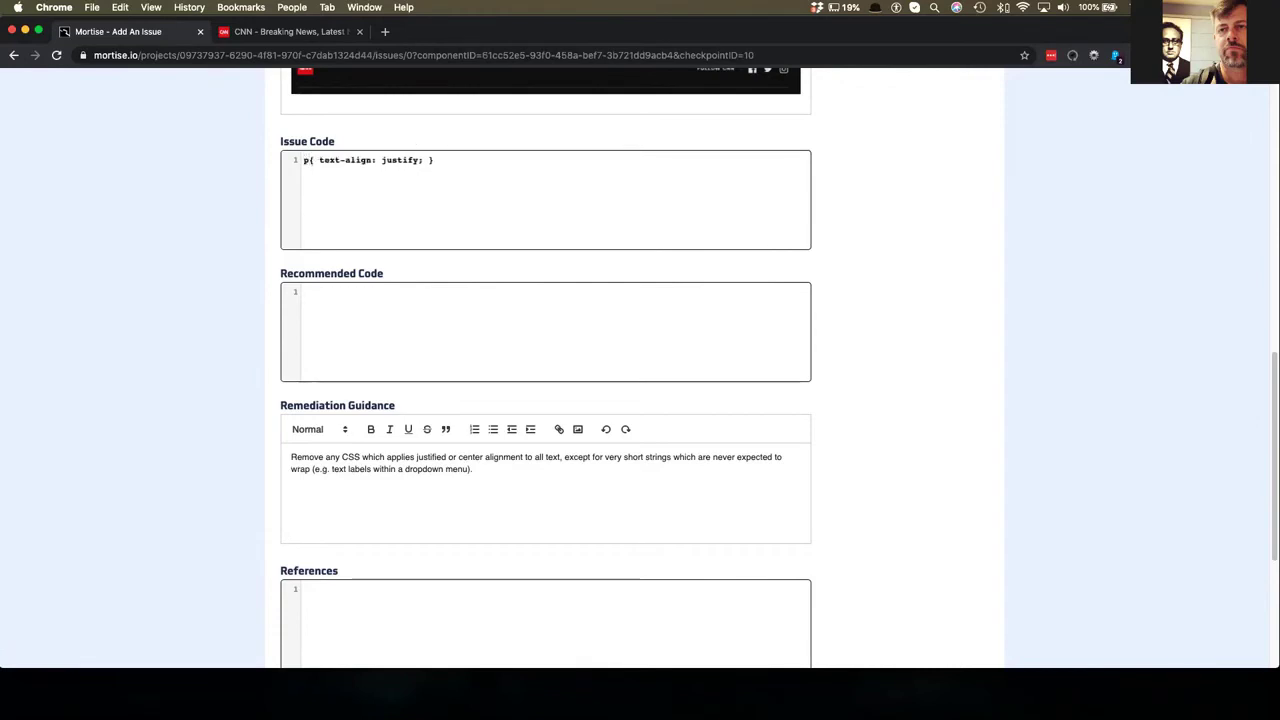
key(Return)
key(Tab)
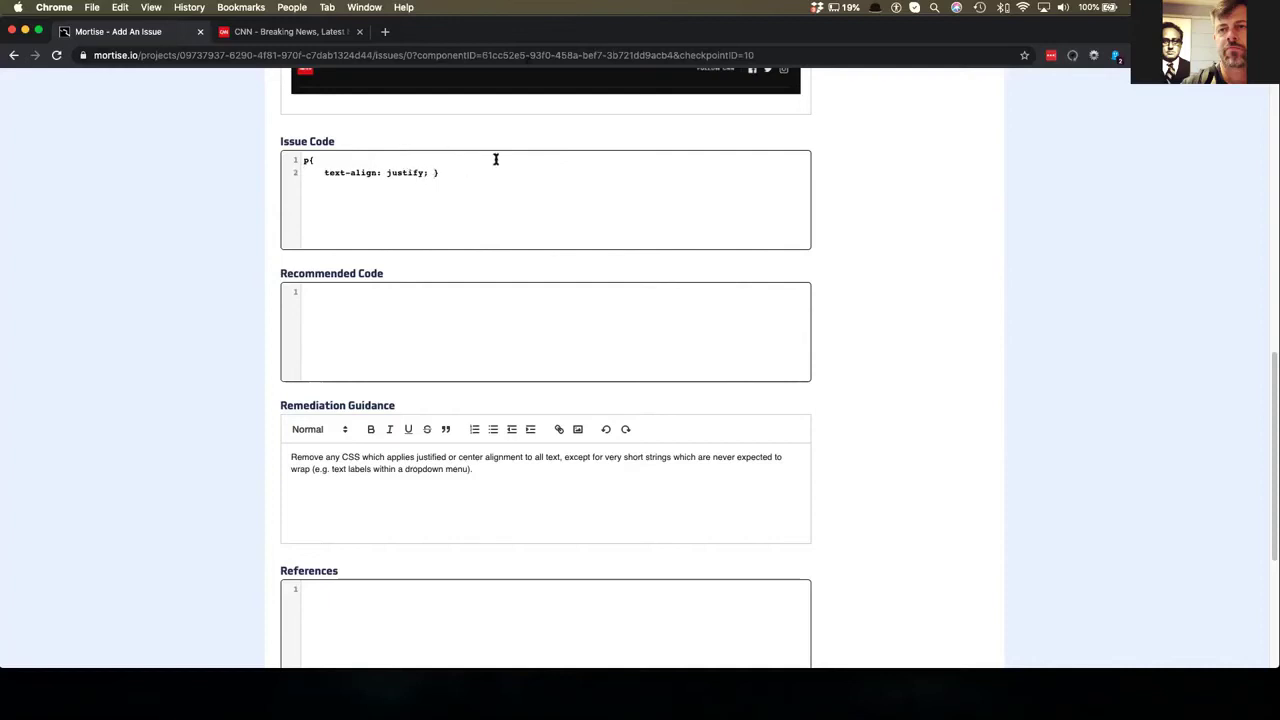
click(434, 172)
key(Return)
- Copy the p rule into the Recommended Code field and select the word justify
click(305, 161)
key(super+a)
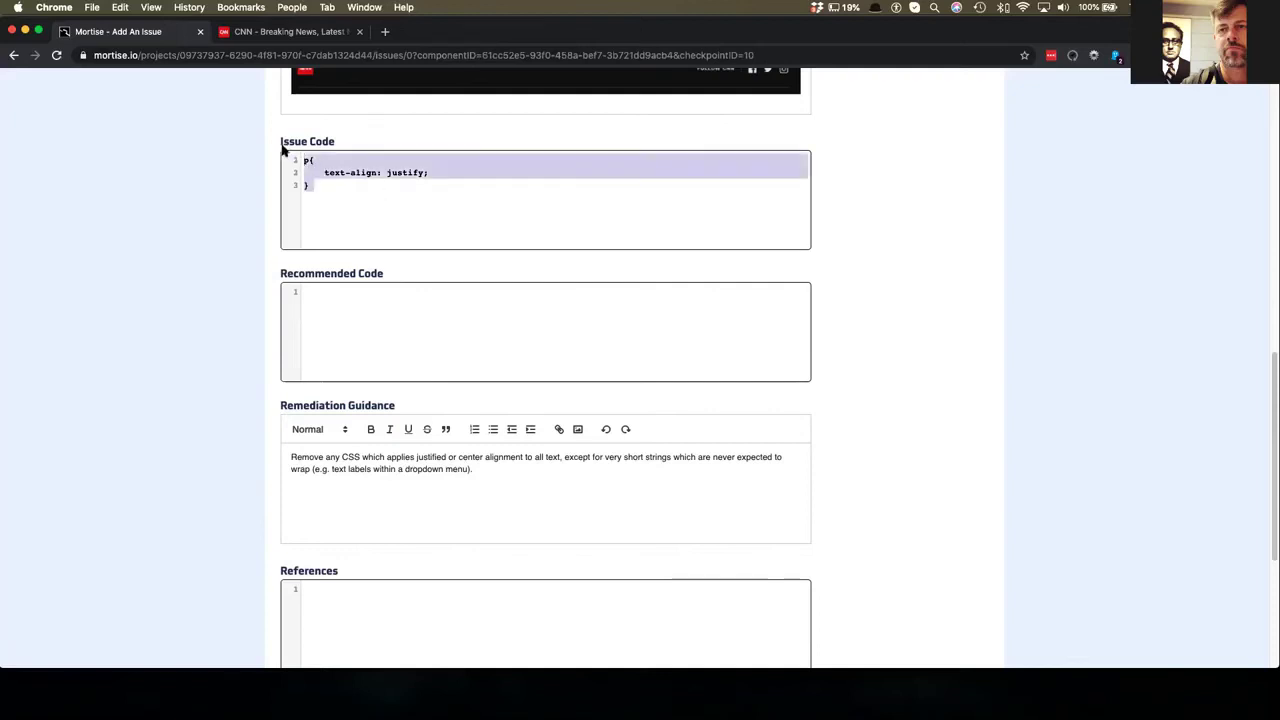
click(320, 315)
key(super+v)
double_click(423, 304)
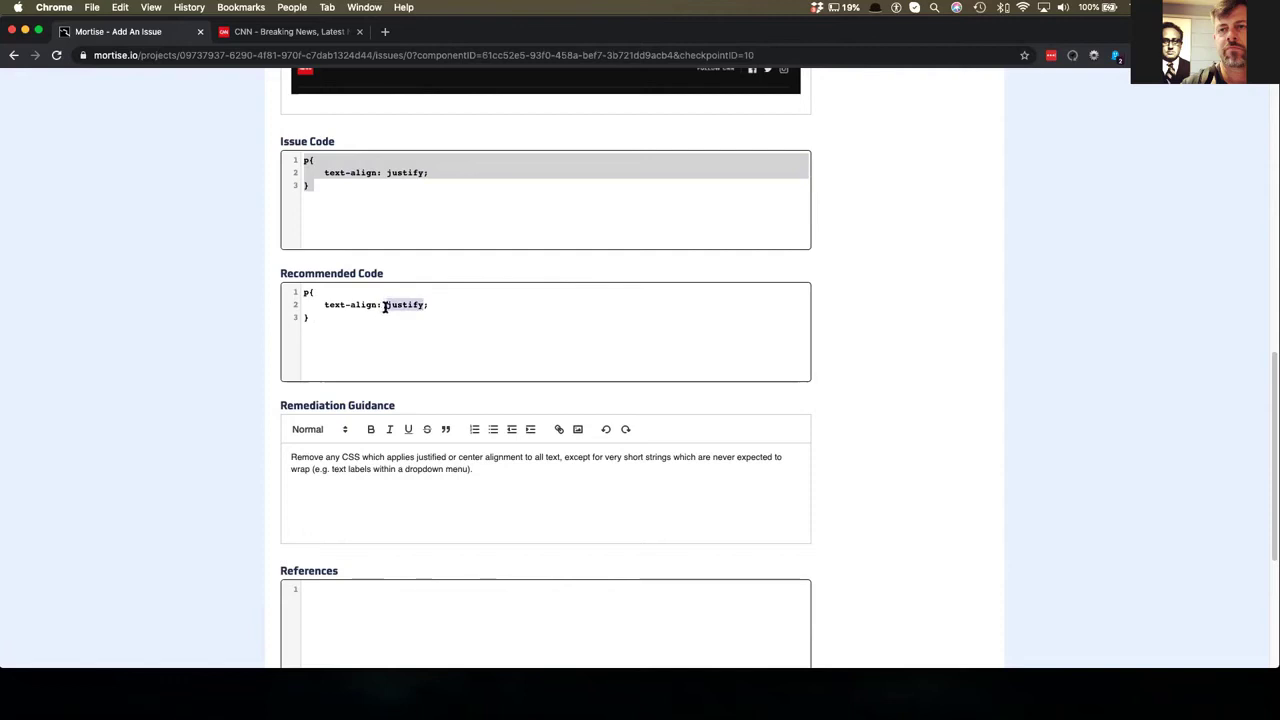
- Change the Recommended Code to text-align: left and review the Remediation Guidance and References fields
text(lef)
scroll(386, 449, down, 3)
click(400, 315)
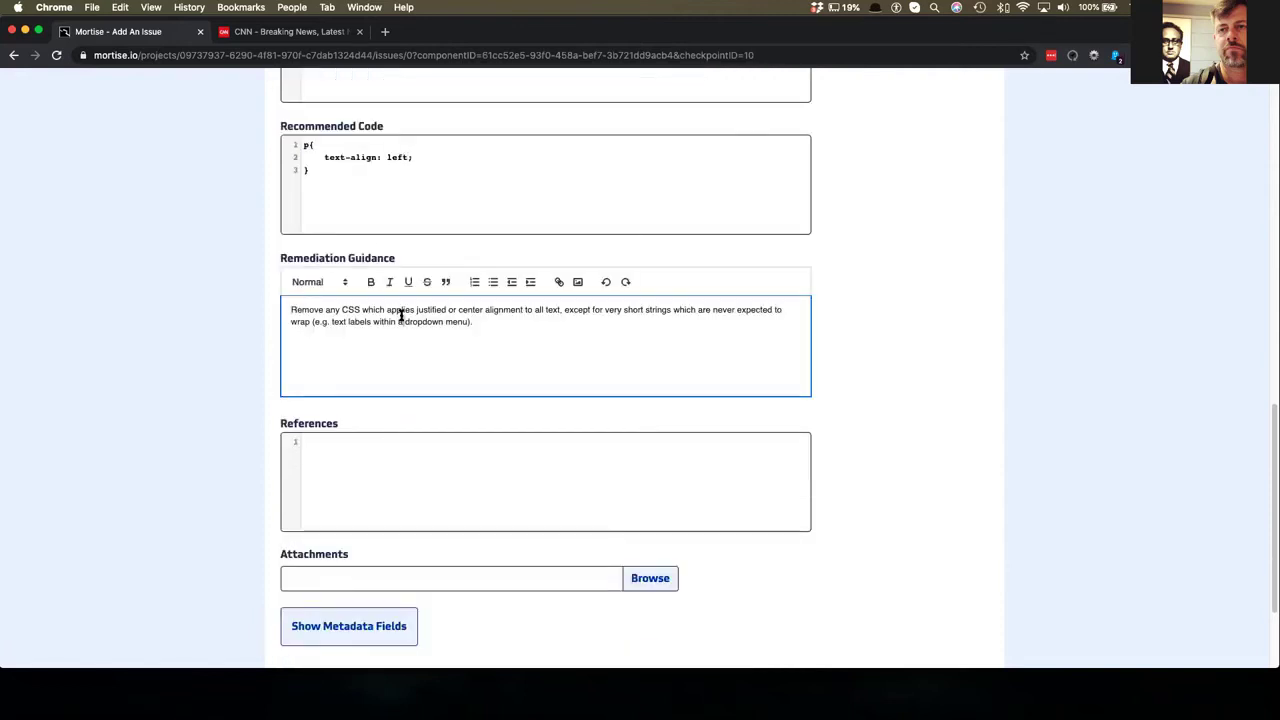
key(super+a)
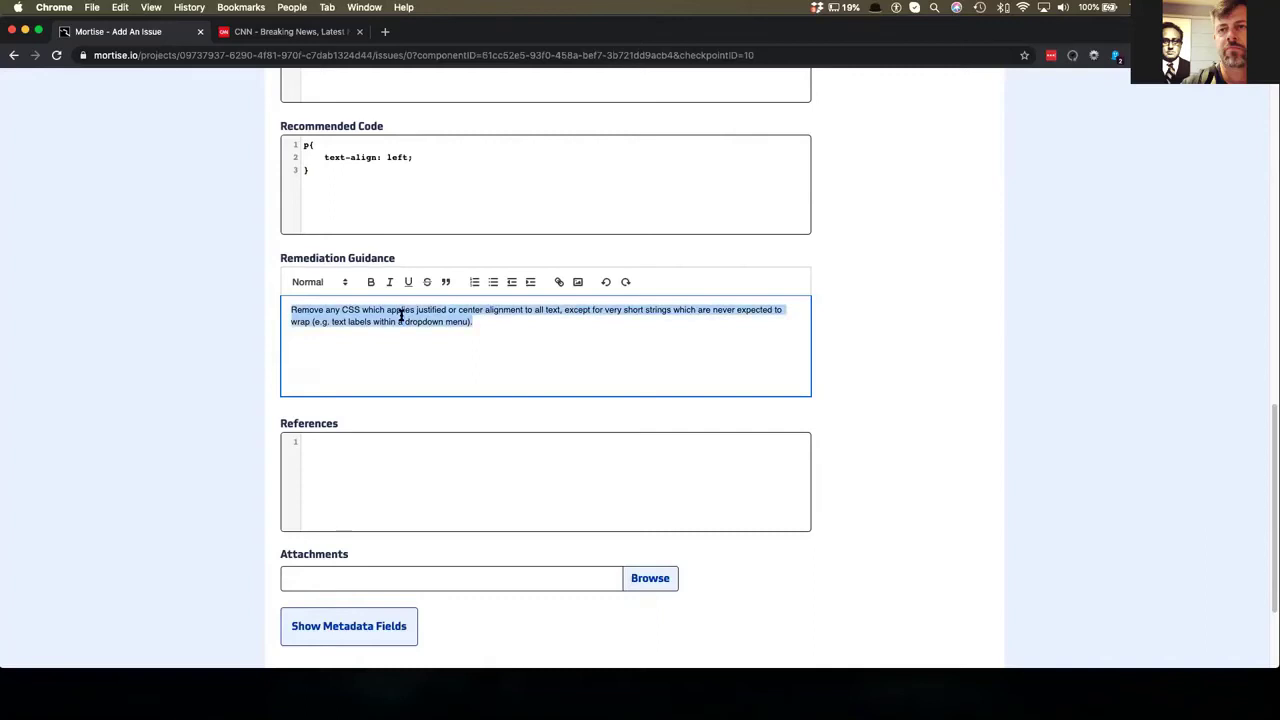
click(363, 472)
scroll(356, 480, down, 3)
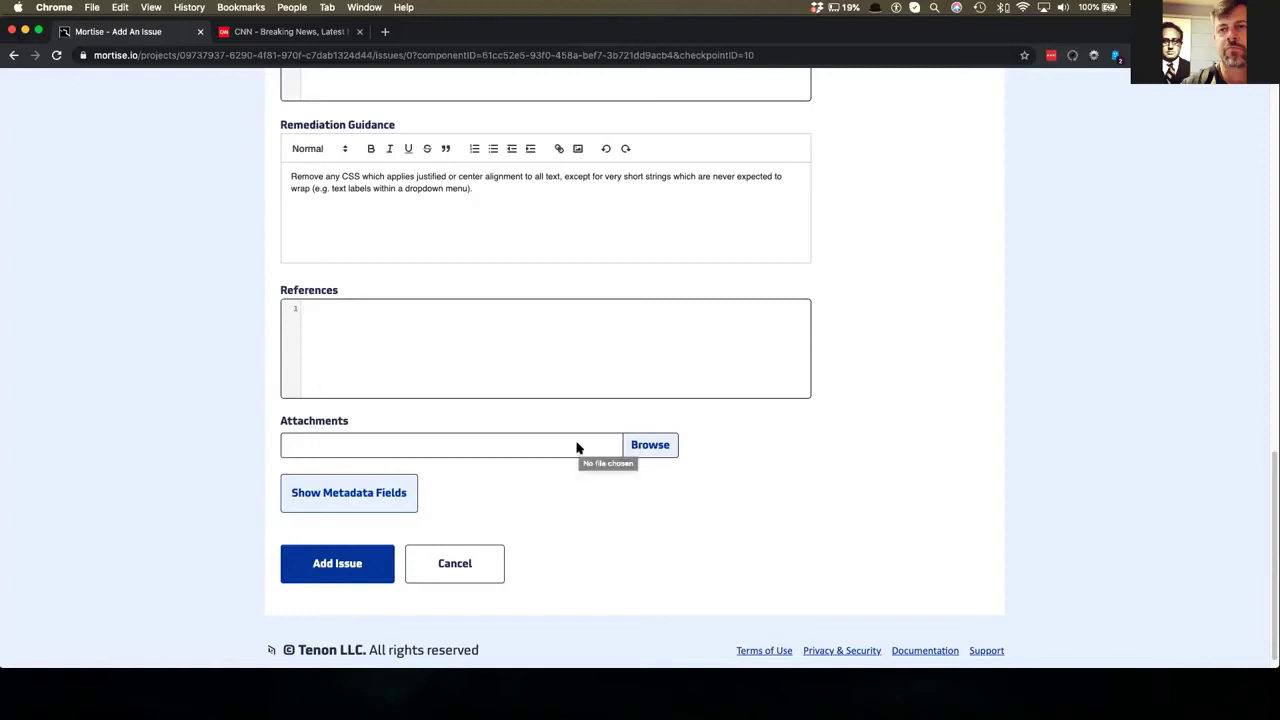
scroll(777, 517, down, 1)
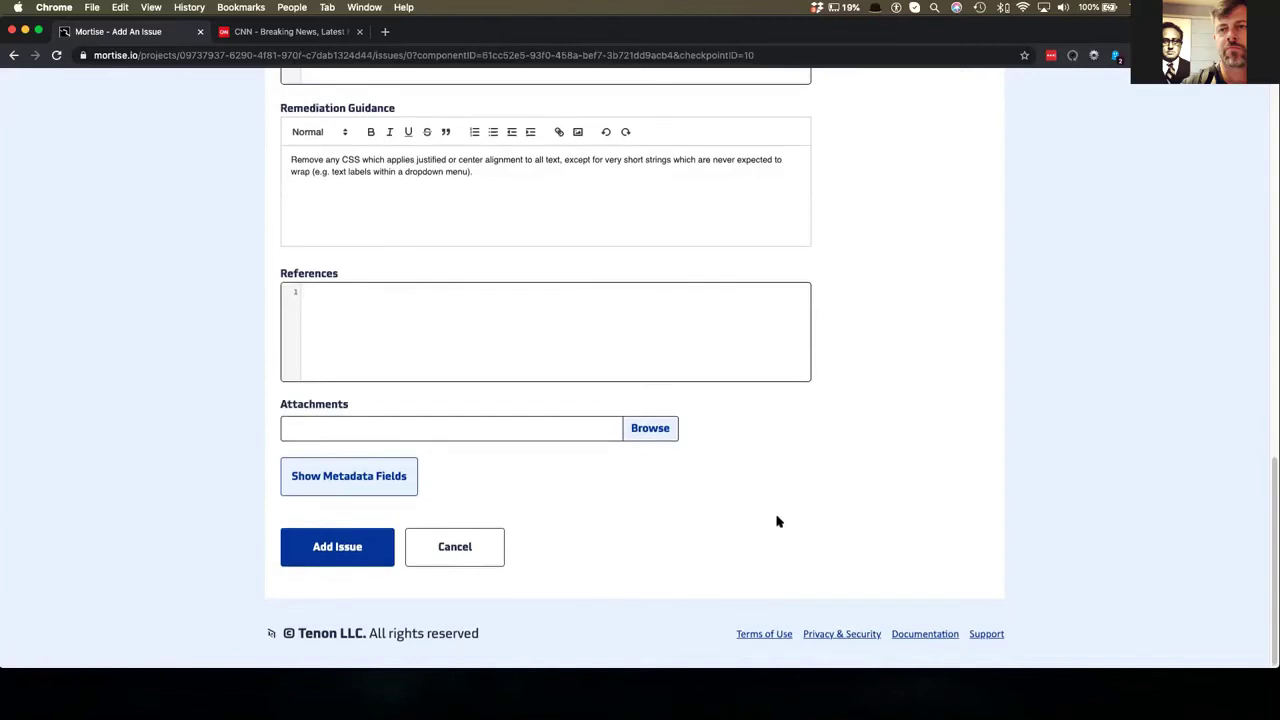
- Show the metadata fields, set the issue Type to Error, and add the issue
click(337, 473)
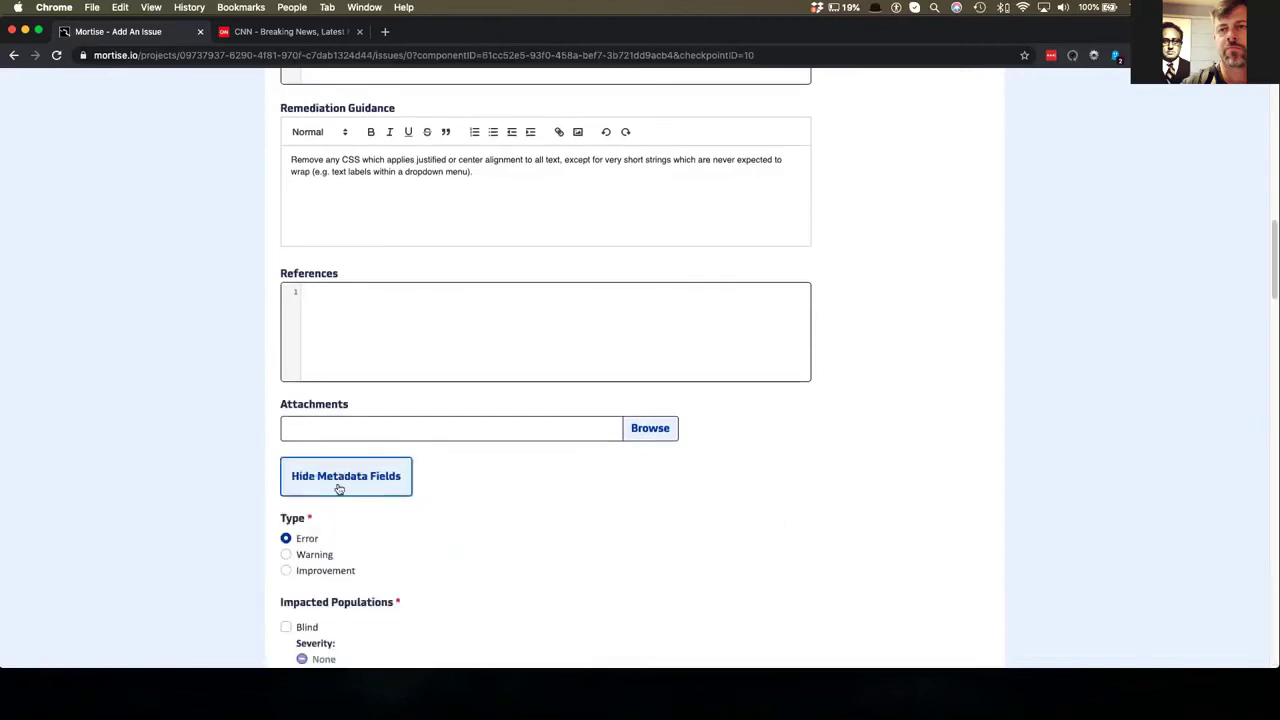
scroll(339, 489, down, 10)
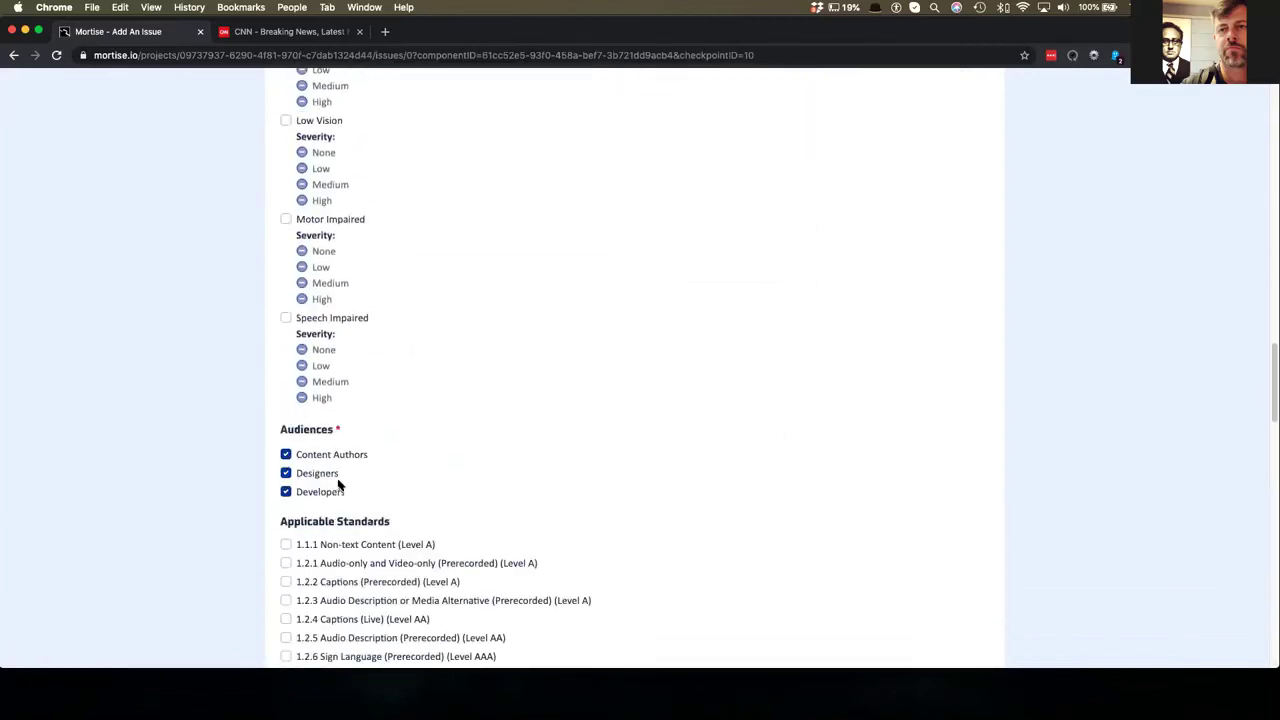
scroll(338, 482, down, 2)
scroll(338, 480, up, 15)
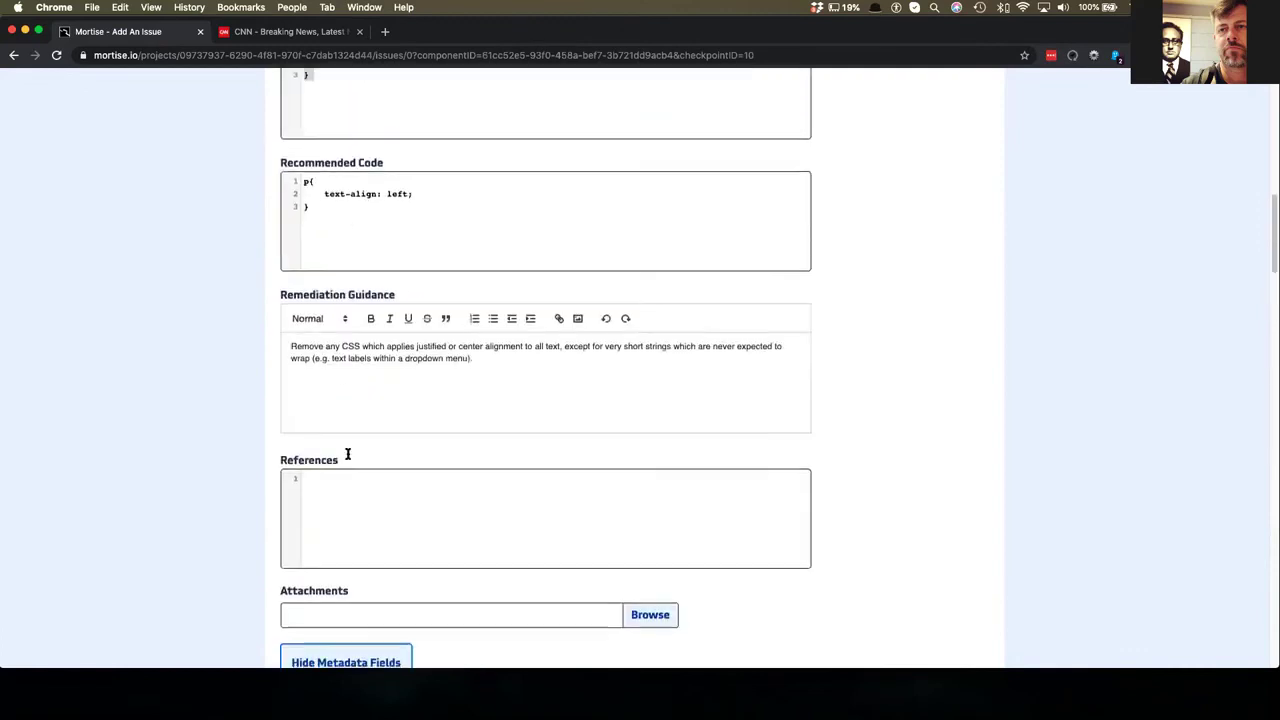
scroll(348, 455, down, 5)
click(288, 248)
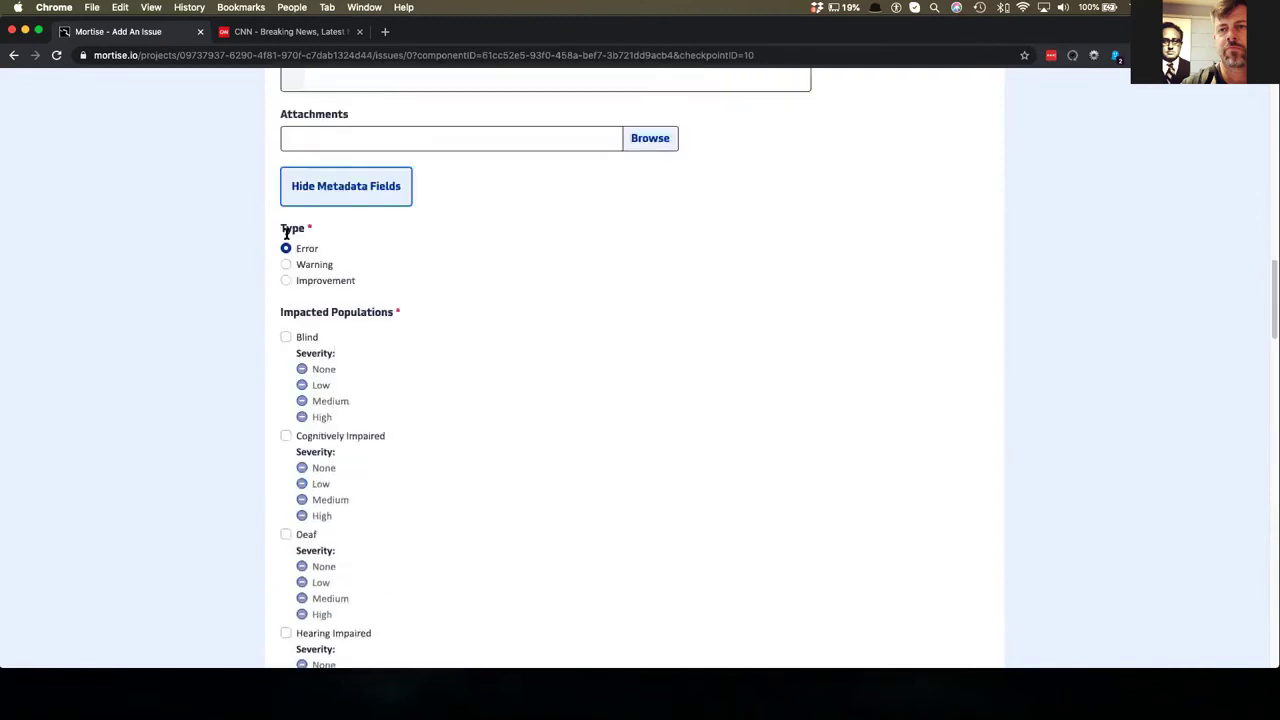
scroll(417, 377, down, 1)
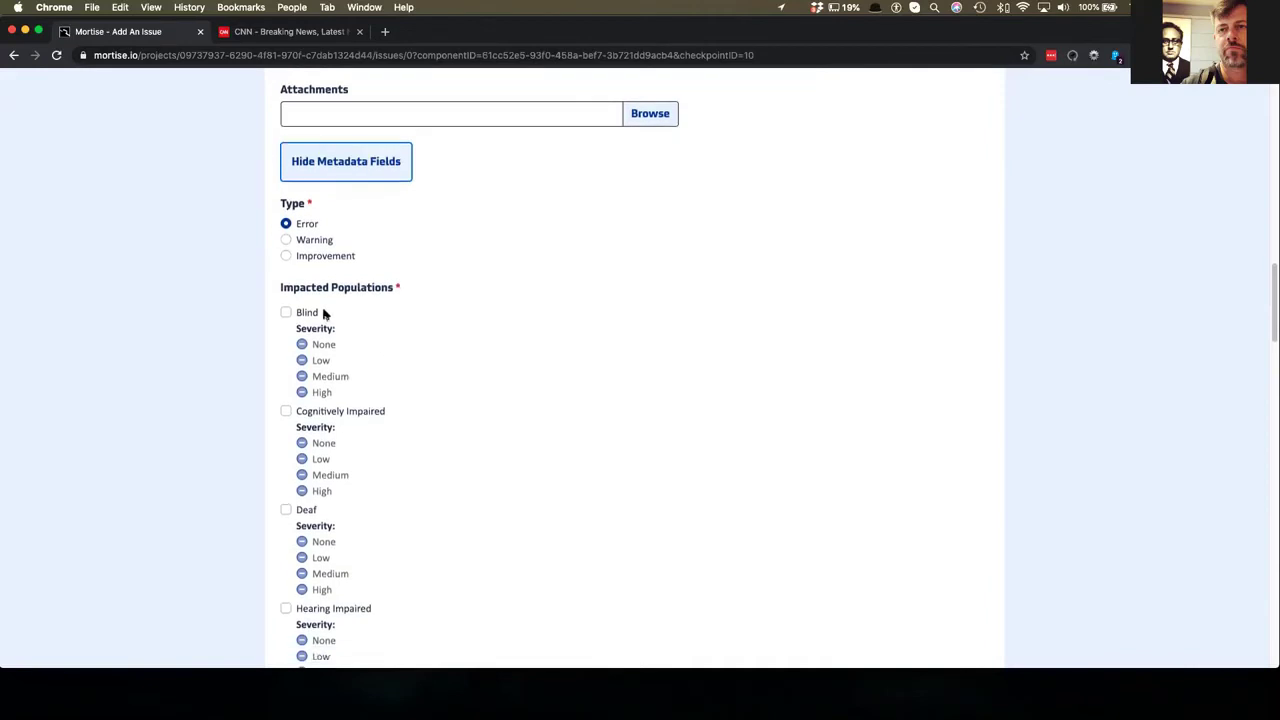
scroll(434, 477, down, 6)
scroll(434, 478, down, 10)
scroll(320, 520, down, 12)
click(317, 556)
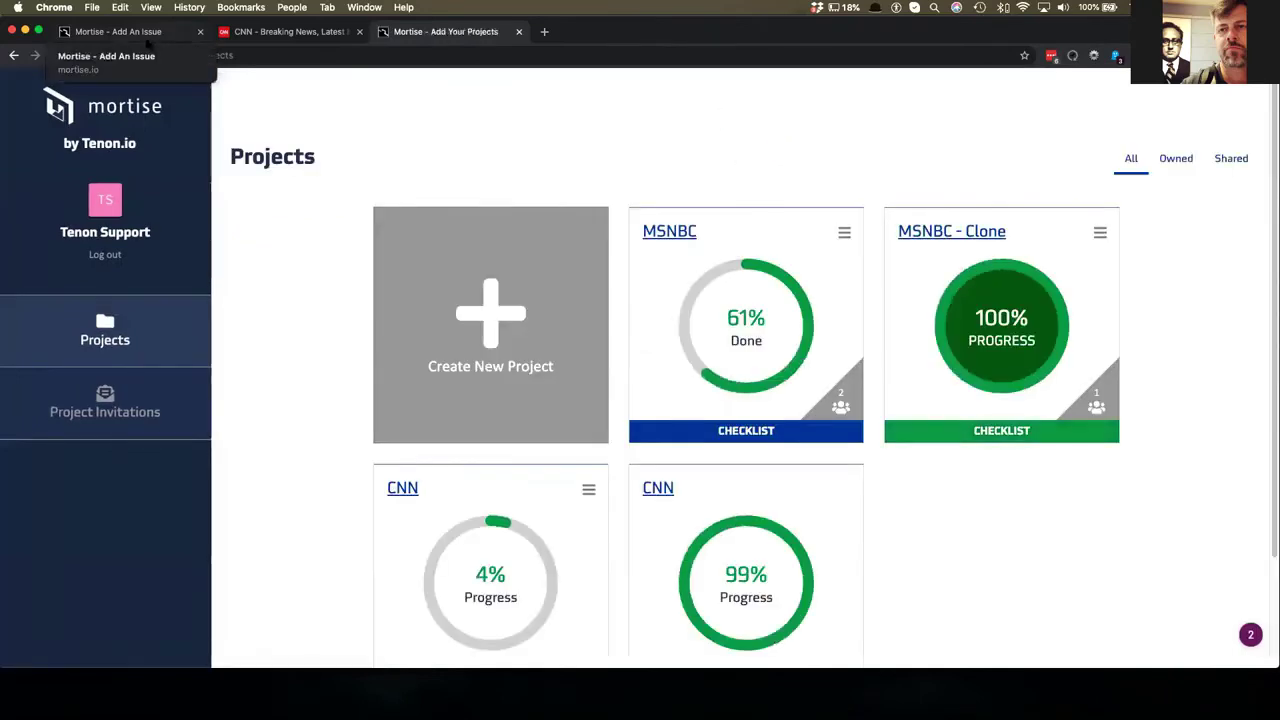
- Open the image-of-text issue from the MSNBC - Clone project's Issues list
click(147, 34)
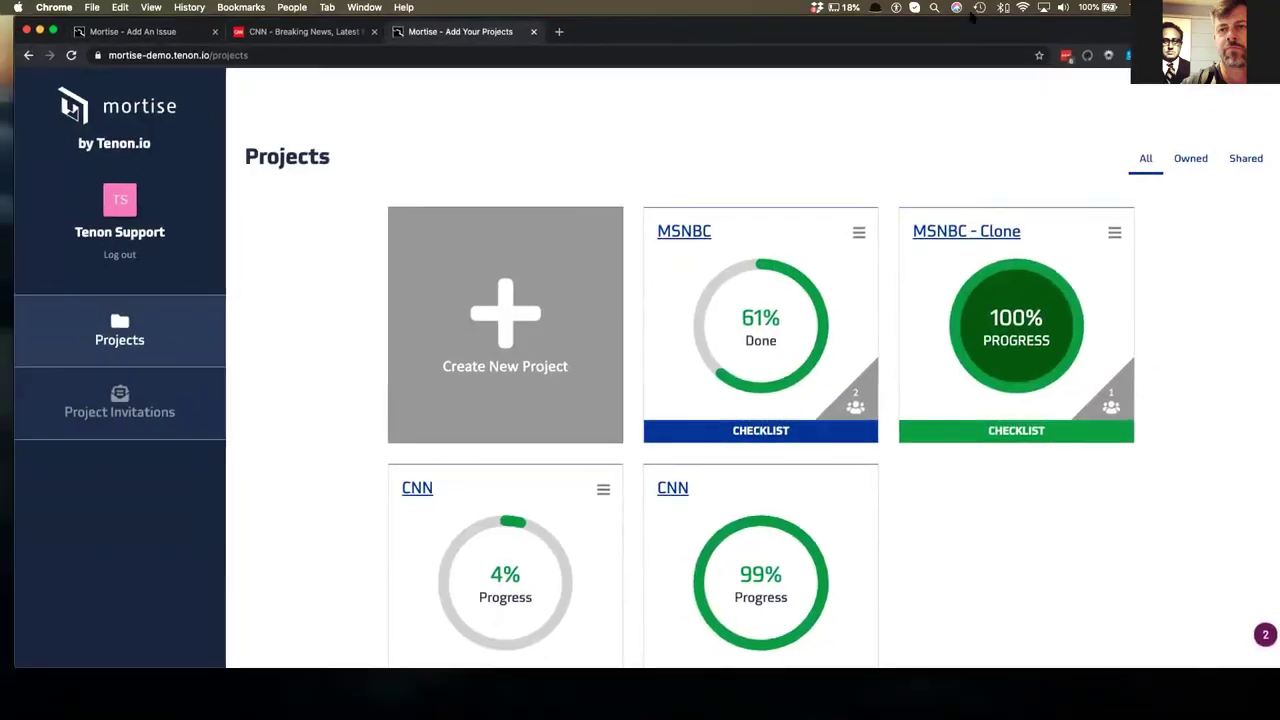
drag(970, 16, 962, 16)
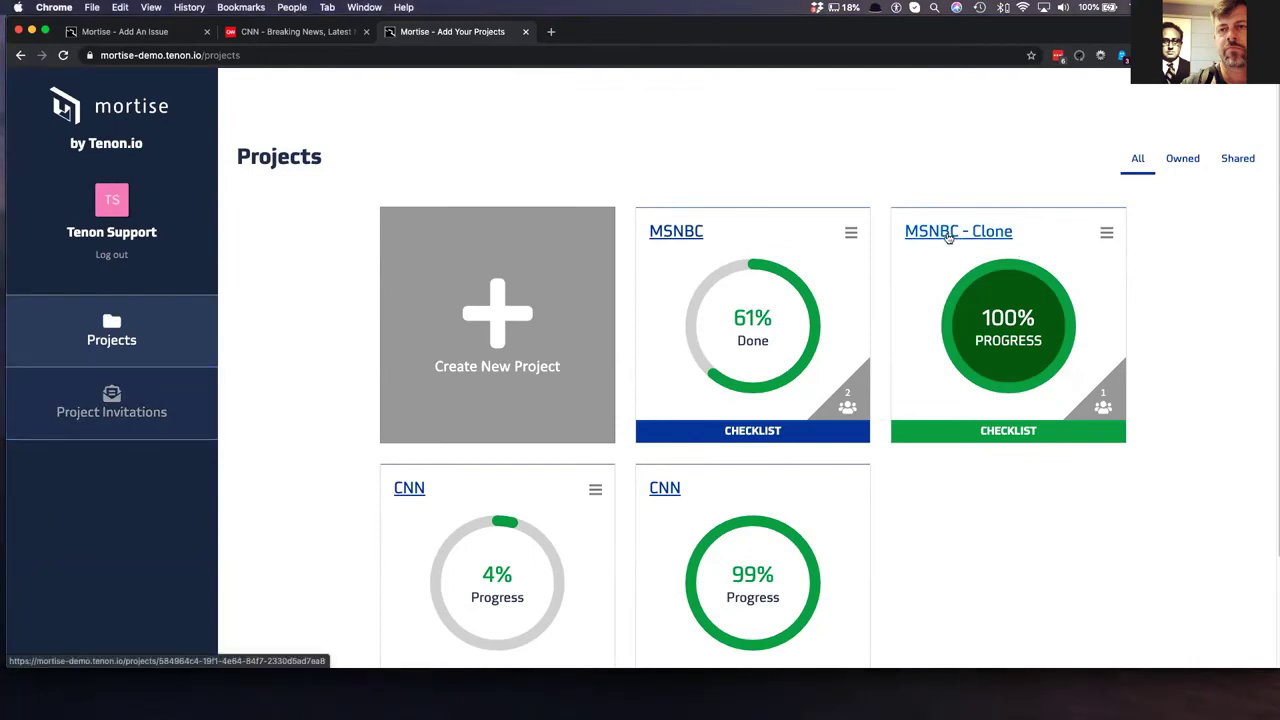
click(948, 236)
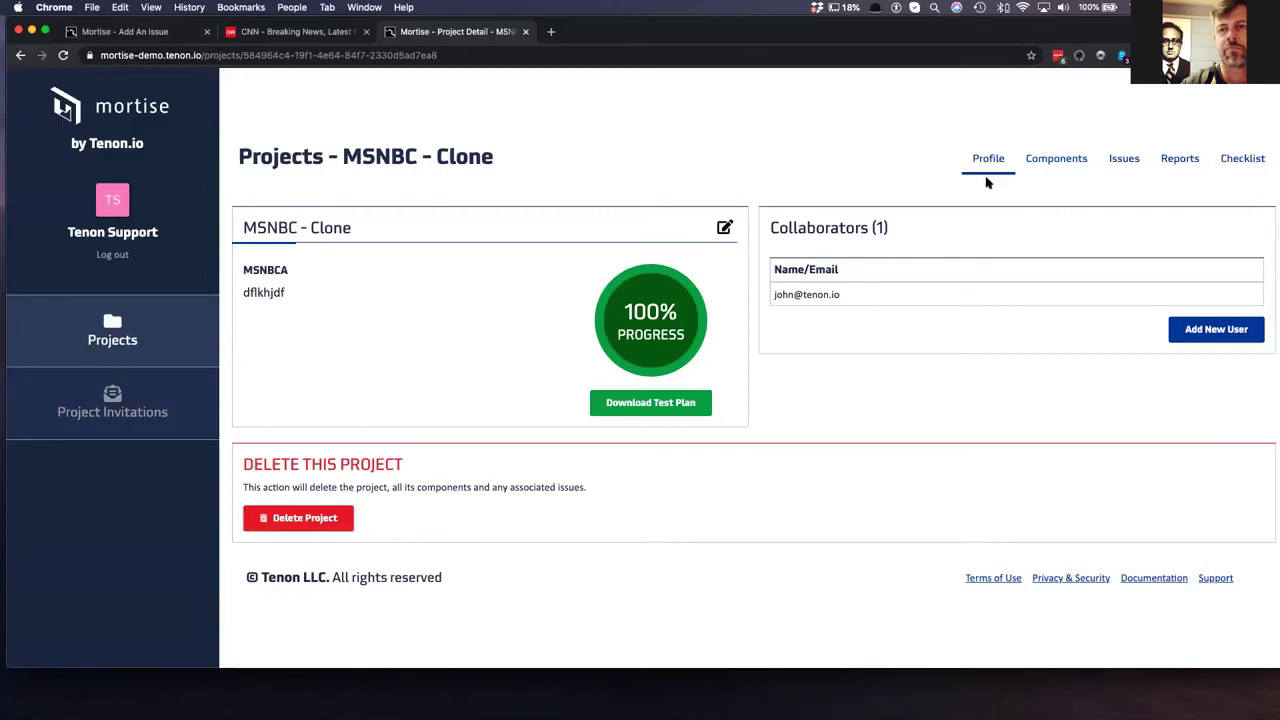
click(1060, 166)
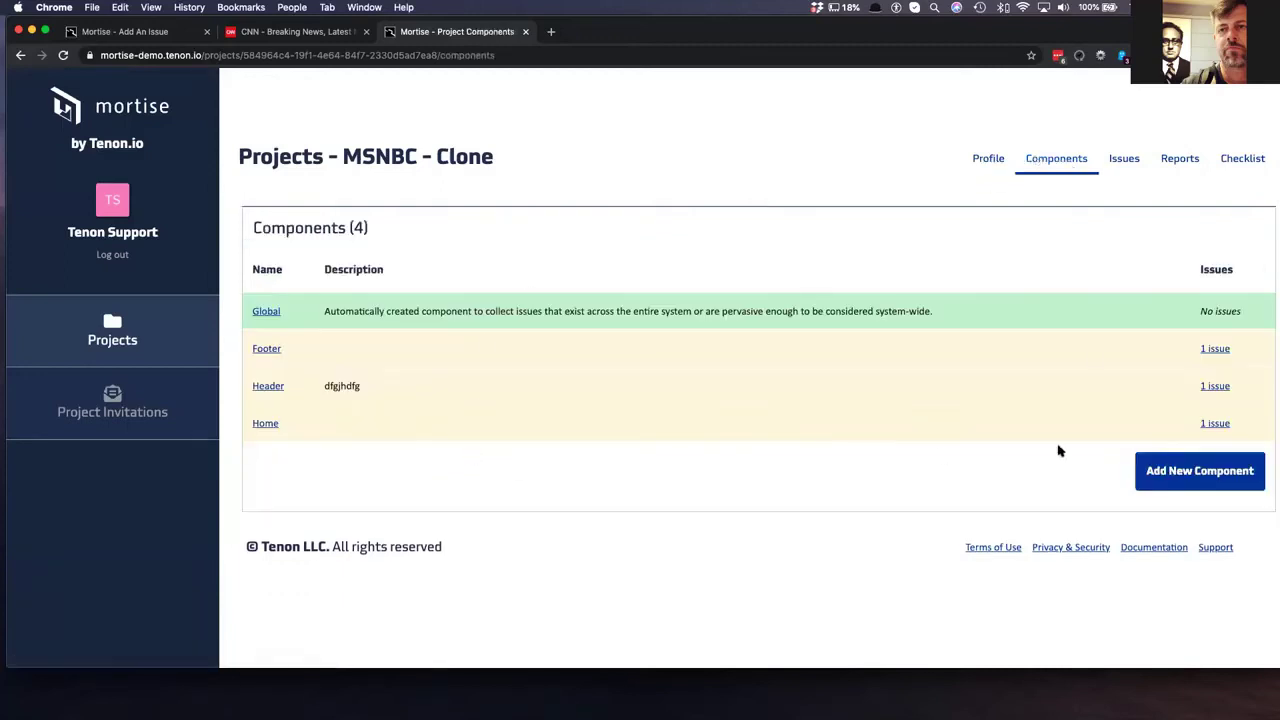
click(1128, 164)
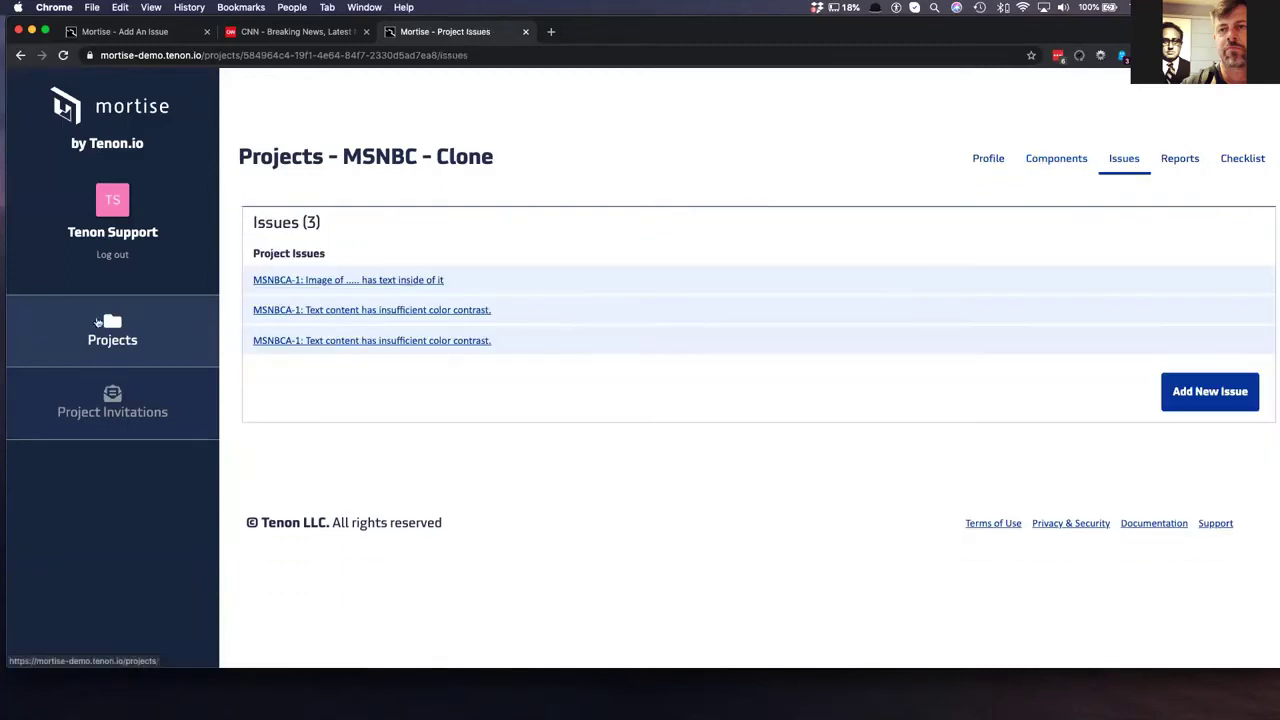
click(348, 283)
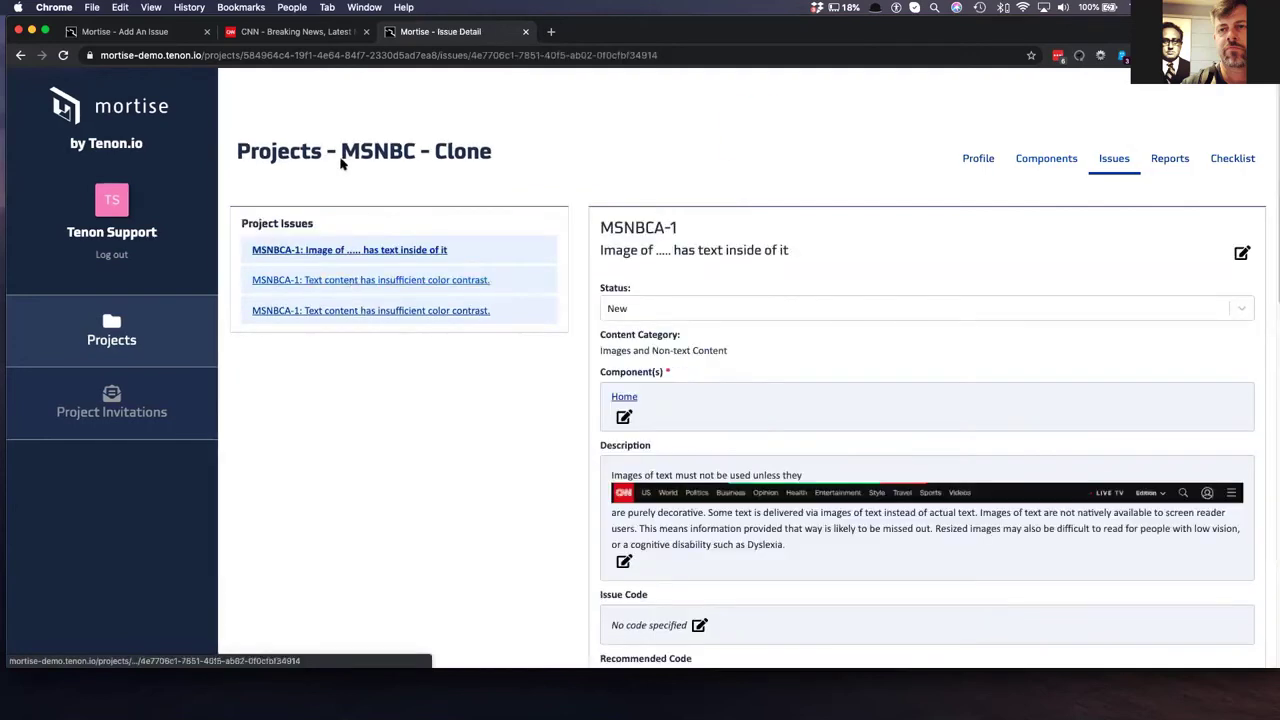
- View the CNN project's details, then return to the full projects list
click(168, 32)
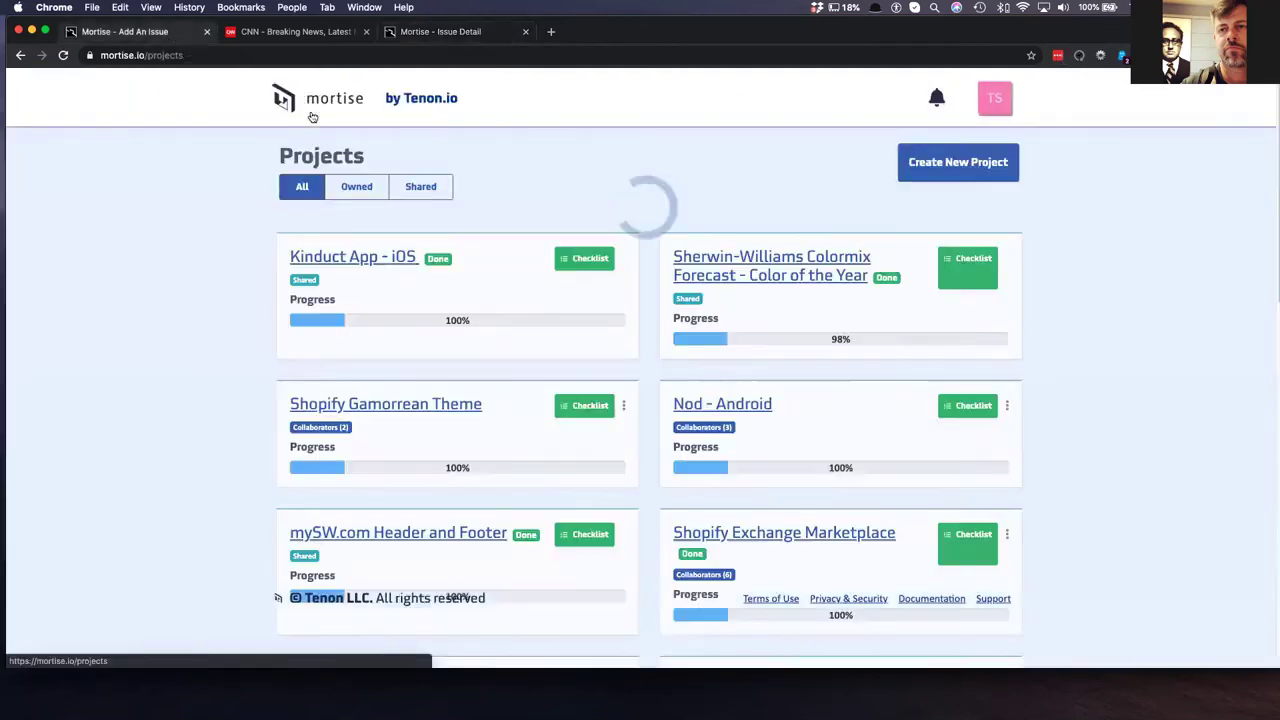
scroll(786, 292, down, 10)
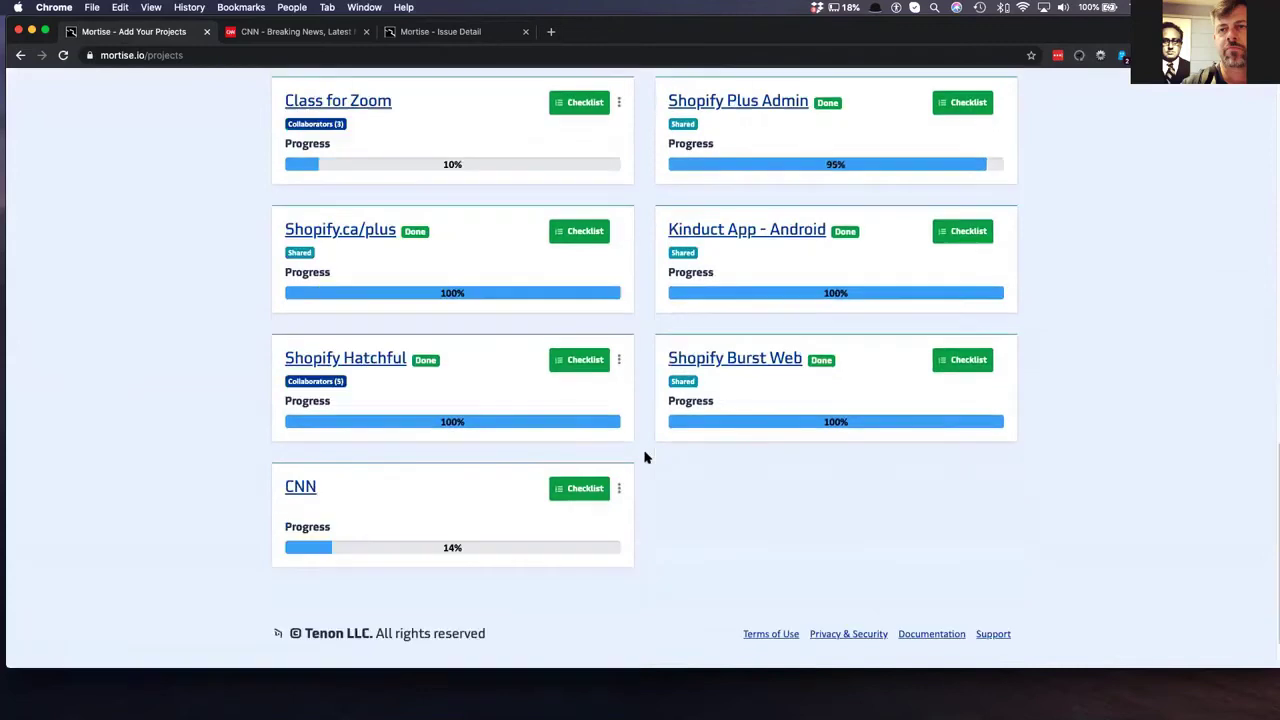
click(305, 490)
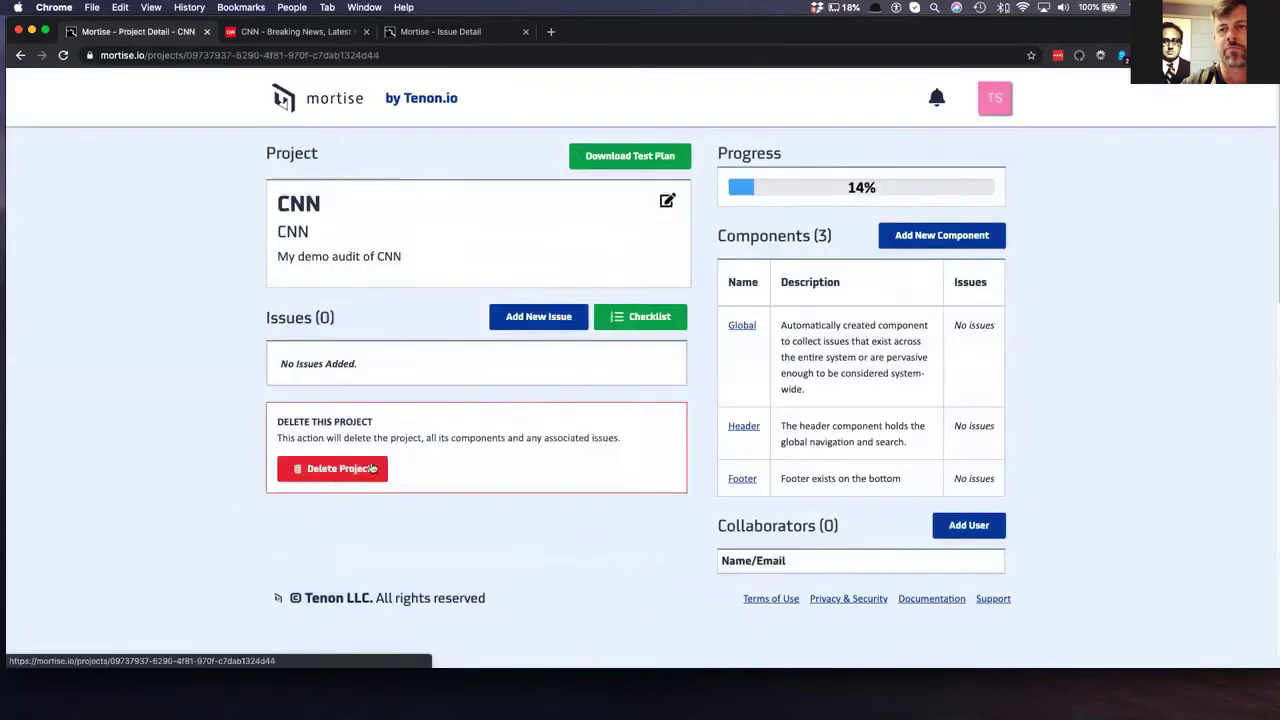
click(20, 55)
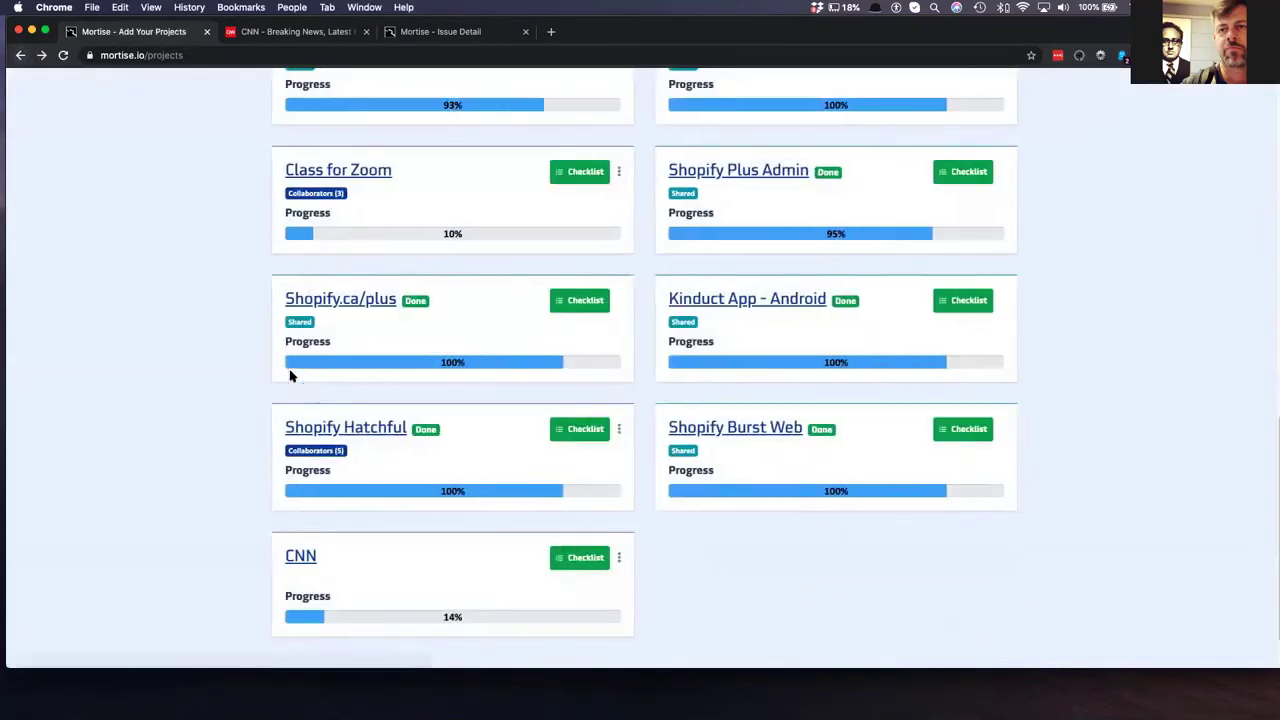
scroll(394, 383, up, 7)
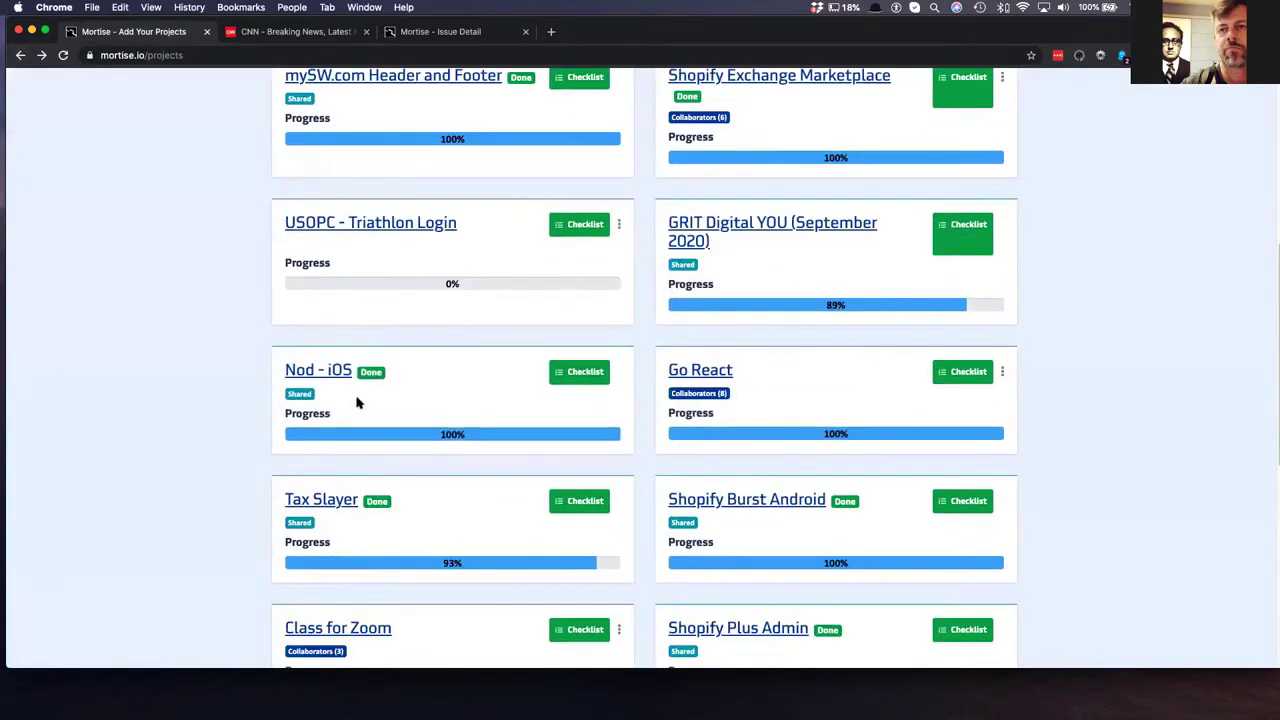
scroll(357, 402, up, 4)
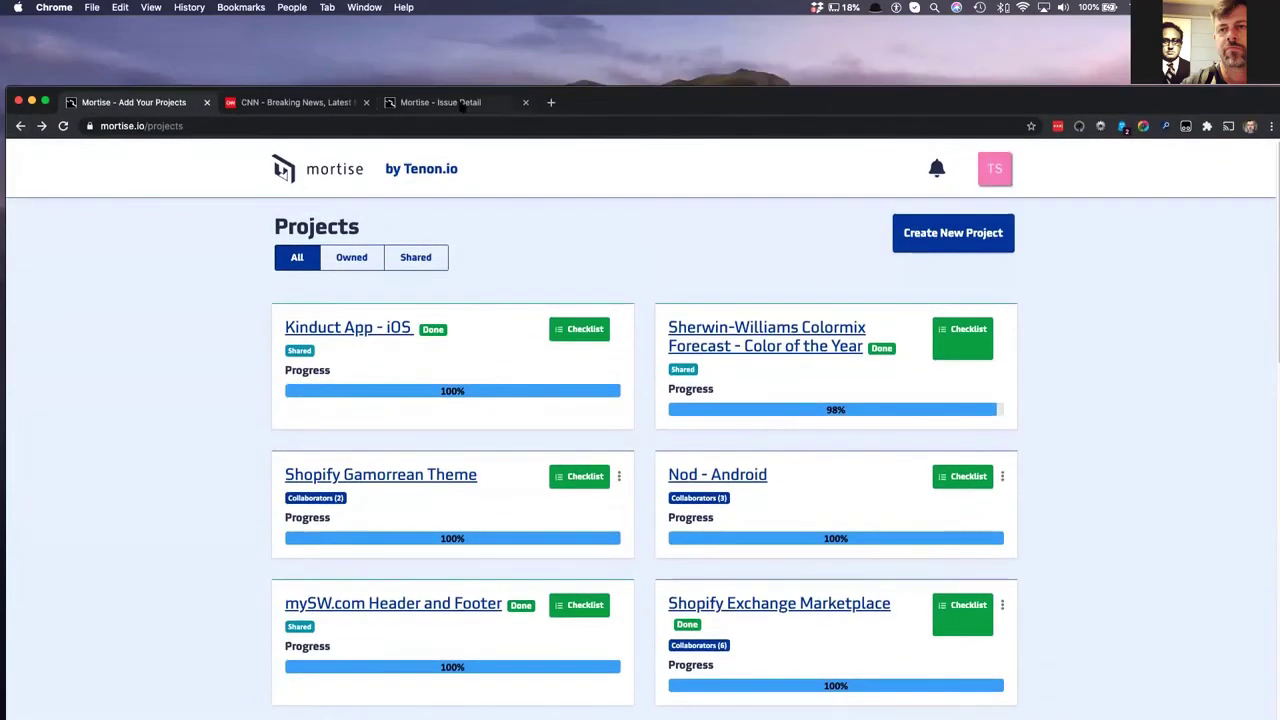
- Post a comment on MSNBCA-1 saying it isn't understood and requesting an improved description
key(super+3)
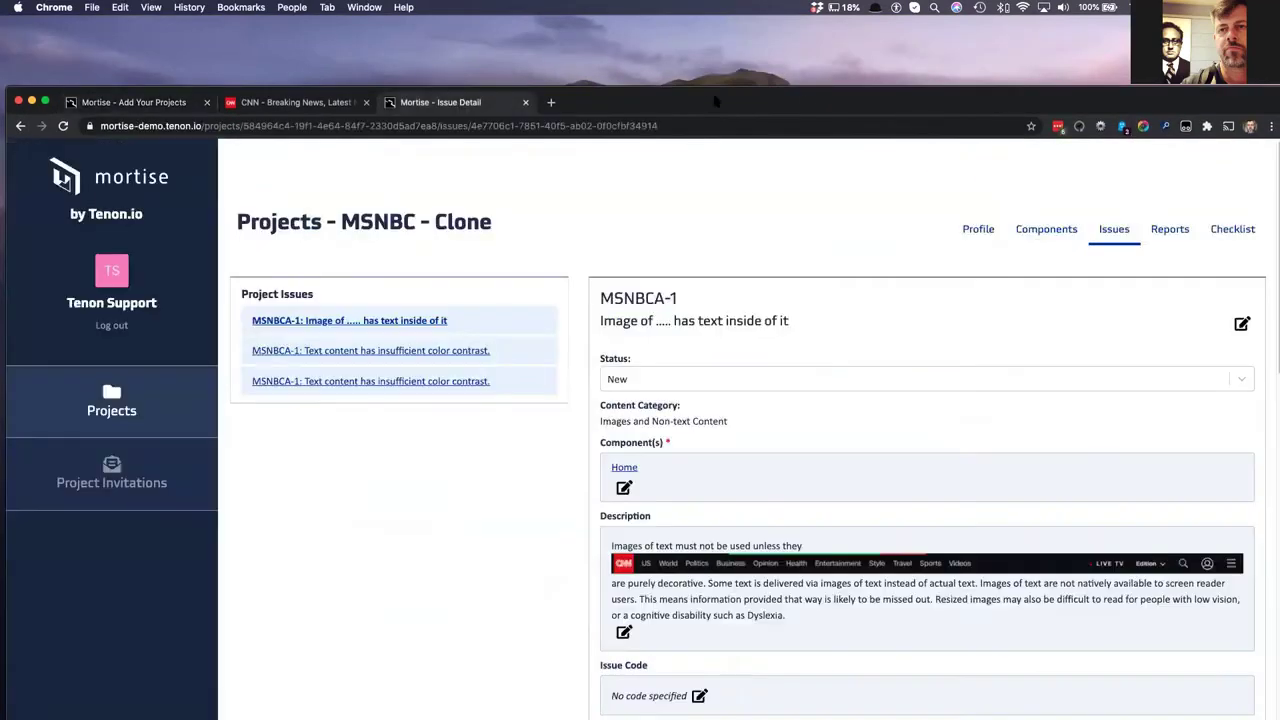
drag(731, 7, 712, 7)
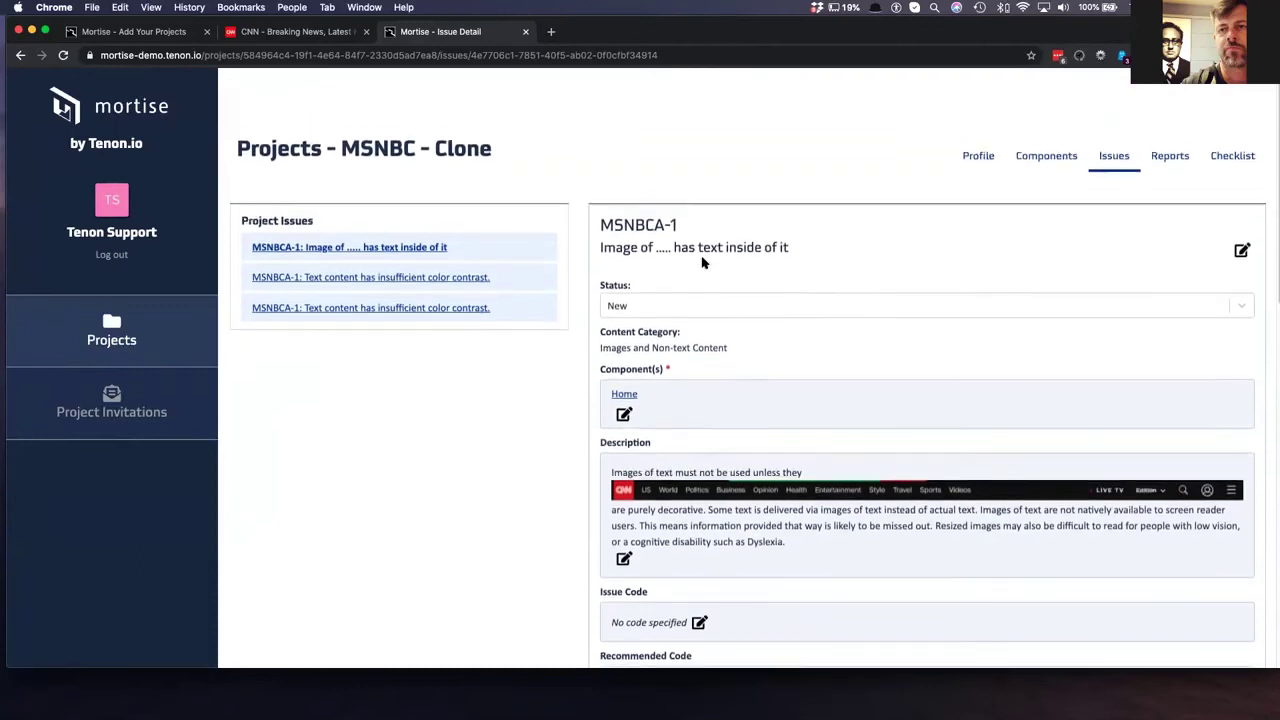
scroll(702, 262, down, 5)
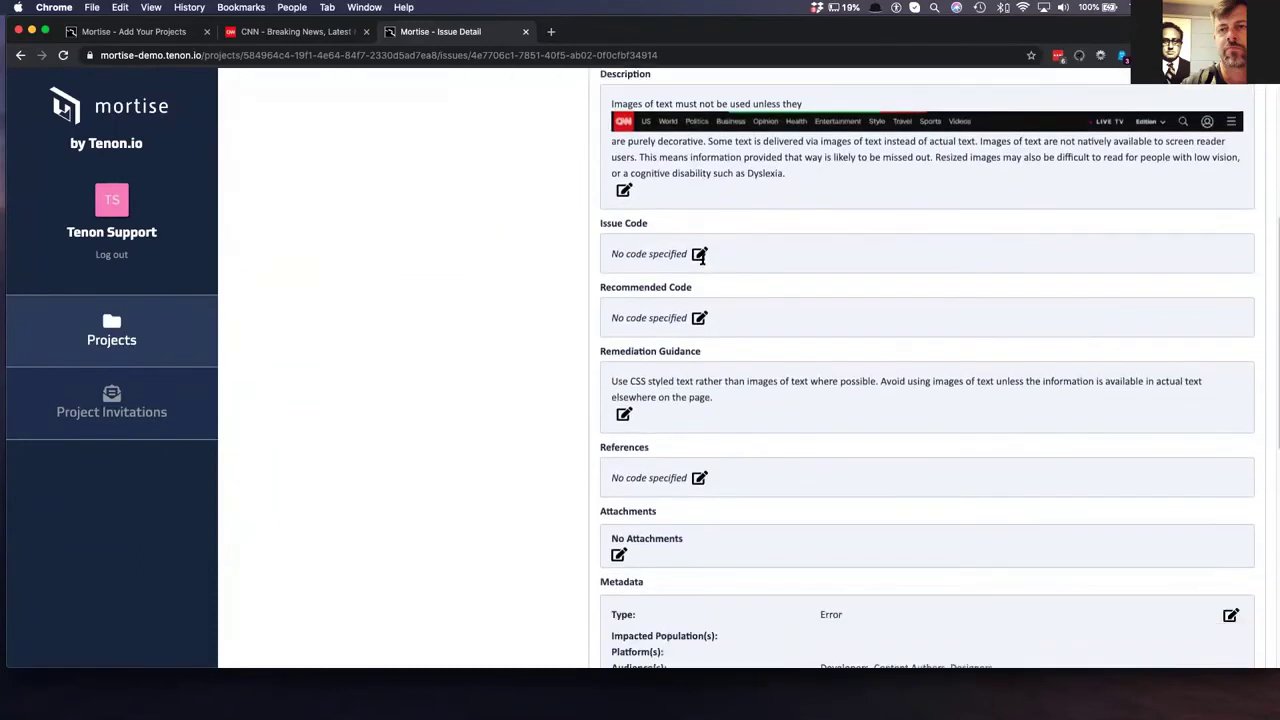
scroll(702, 257, down, 7)
click(657, 336)
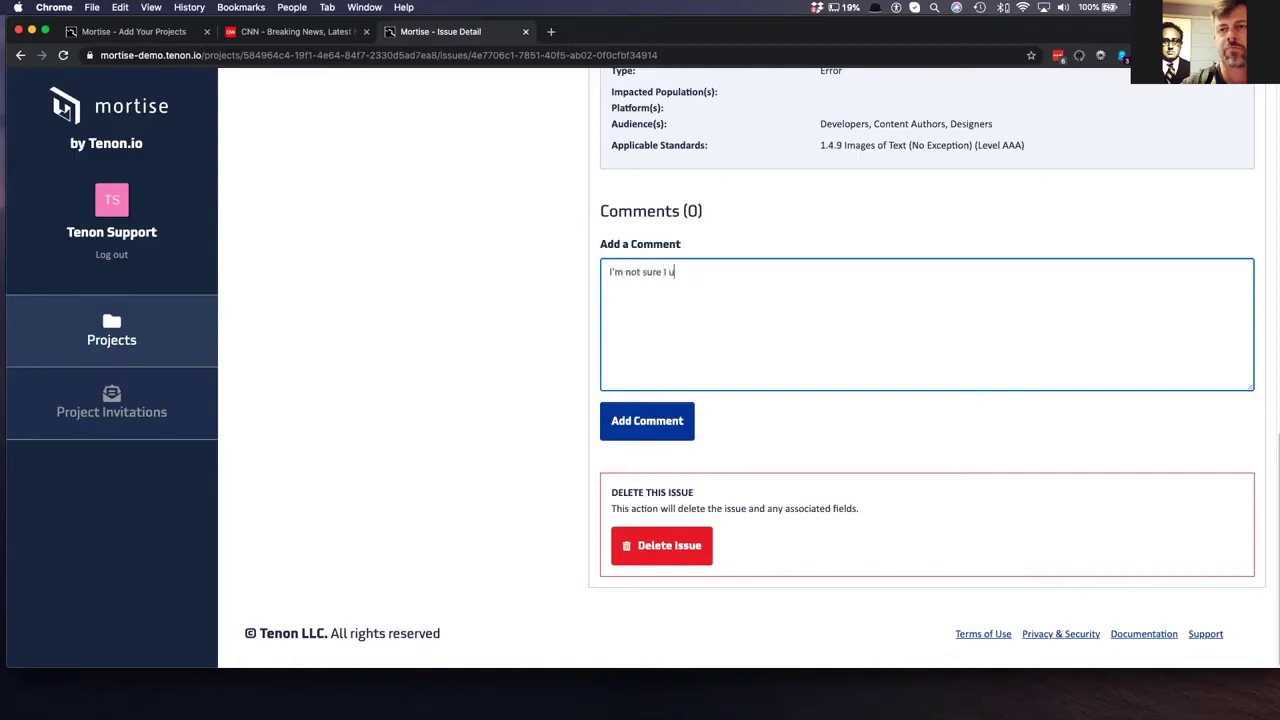
text(the)
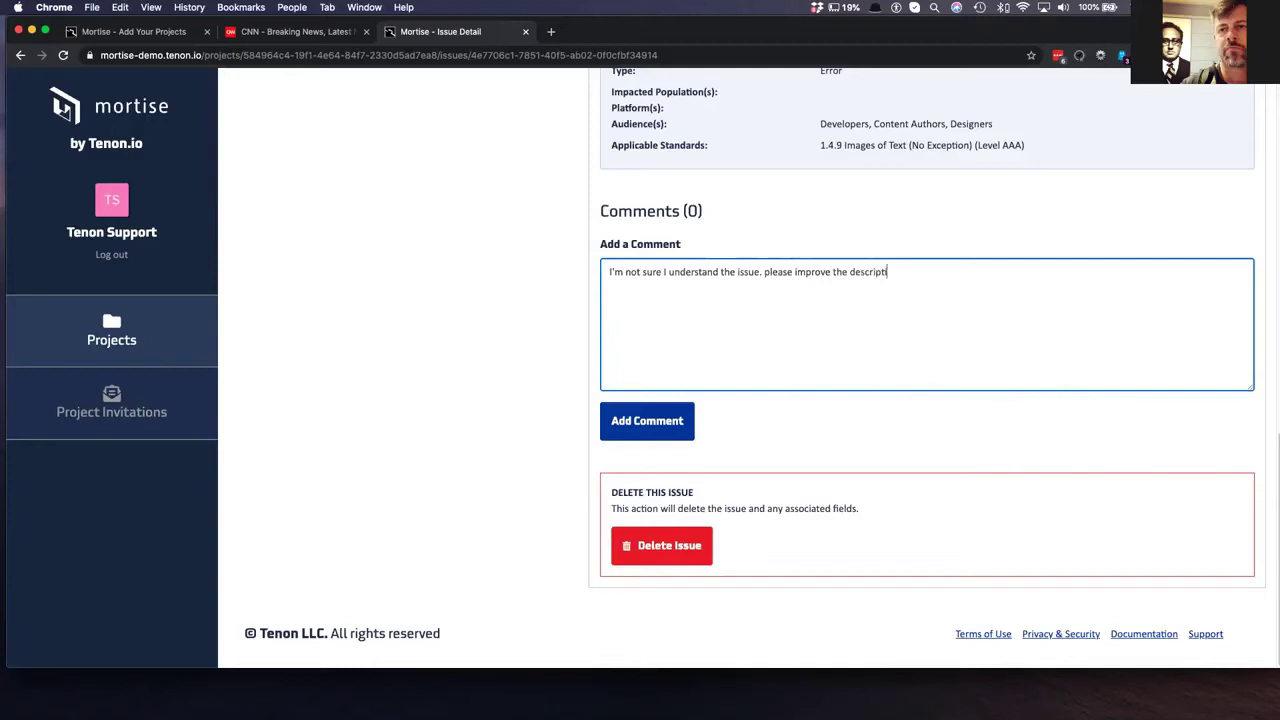
click(665, 419)
scroll(922, 331, up, 5)
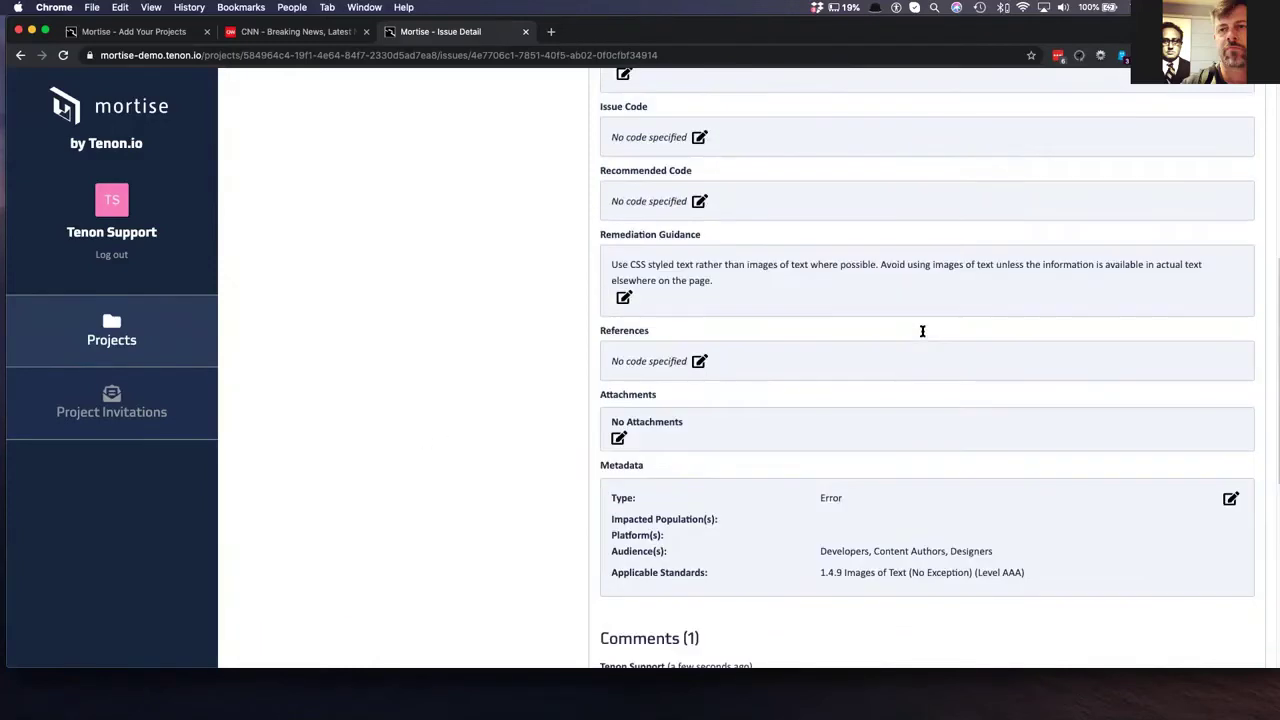
scroll(595, 657, up, 5)
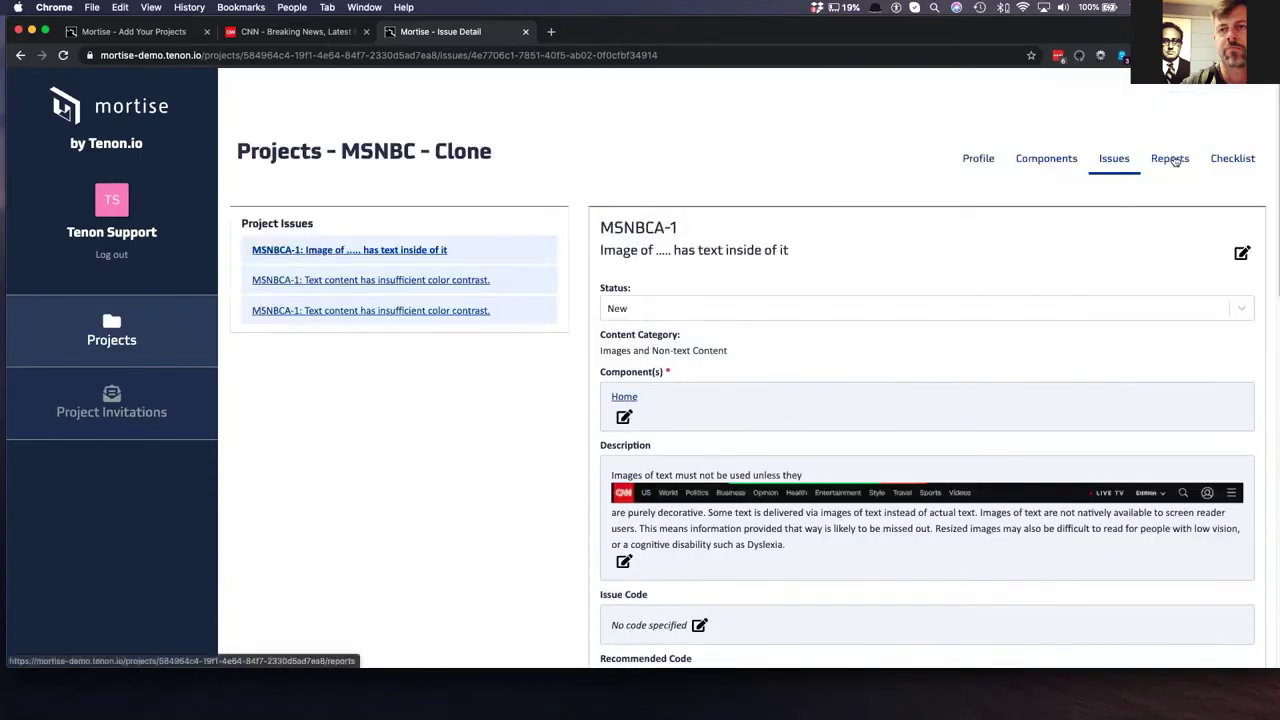
- Open the Pre-Flight Report in a new tab and close the old projects and CNN tabs
click(1170, 160)
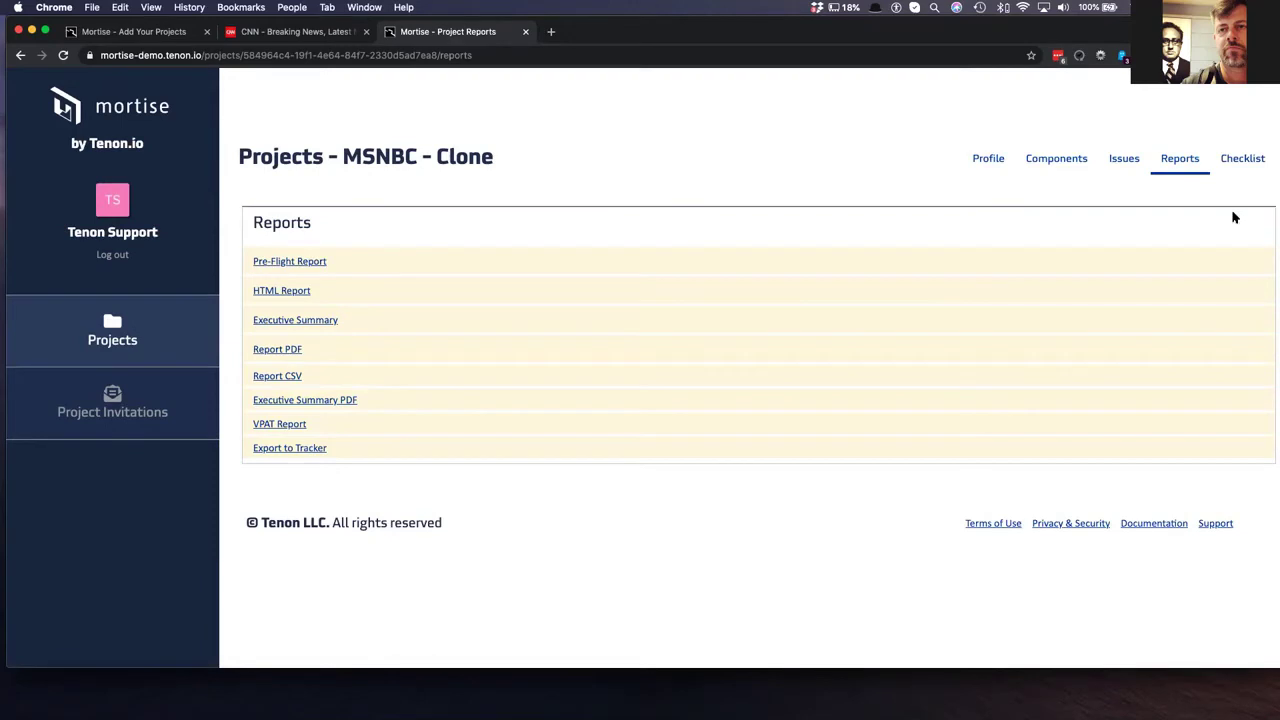
right_click(261, 263)
click(275, 262)
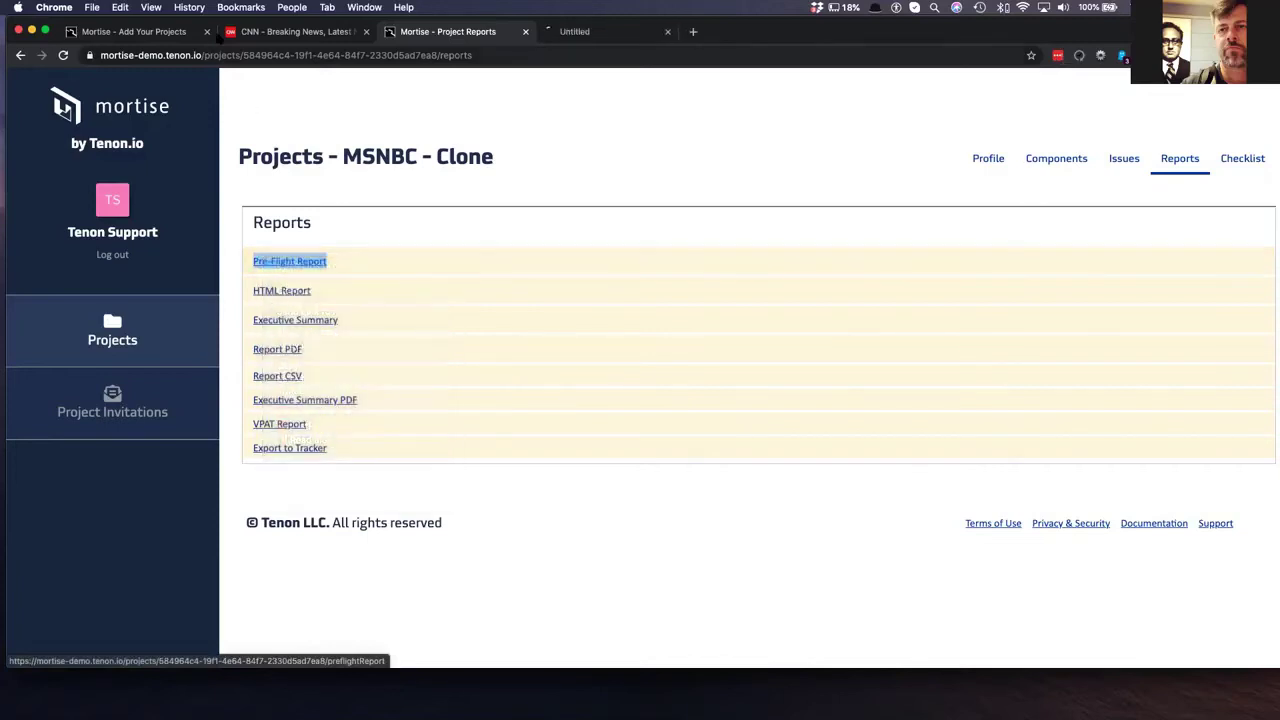
click(207, 32)
click(207, 32)
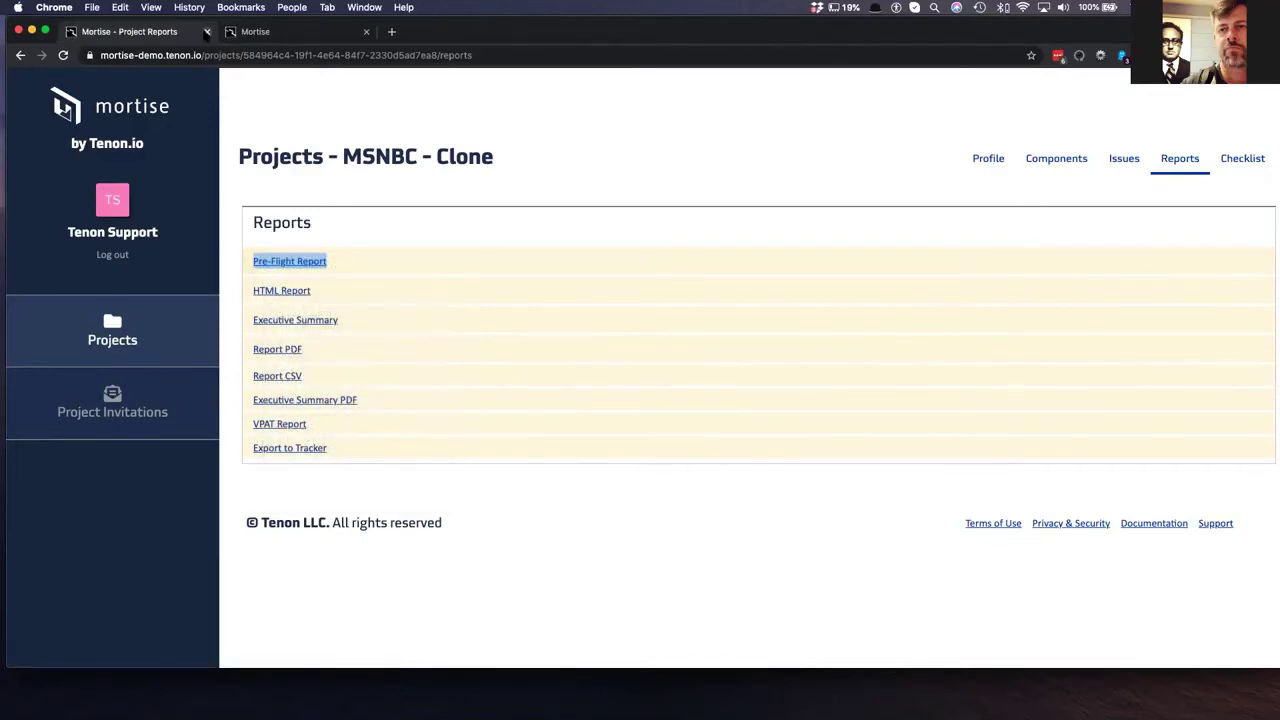
click(253, 33)
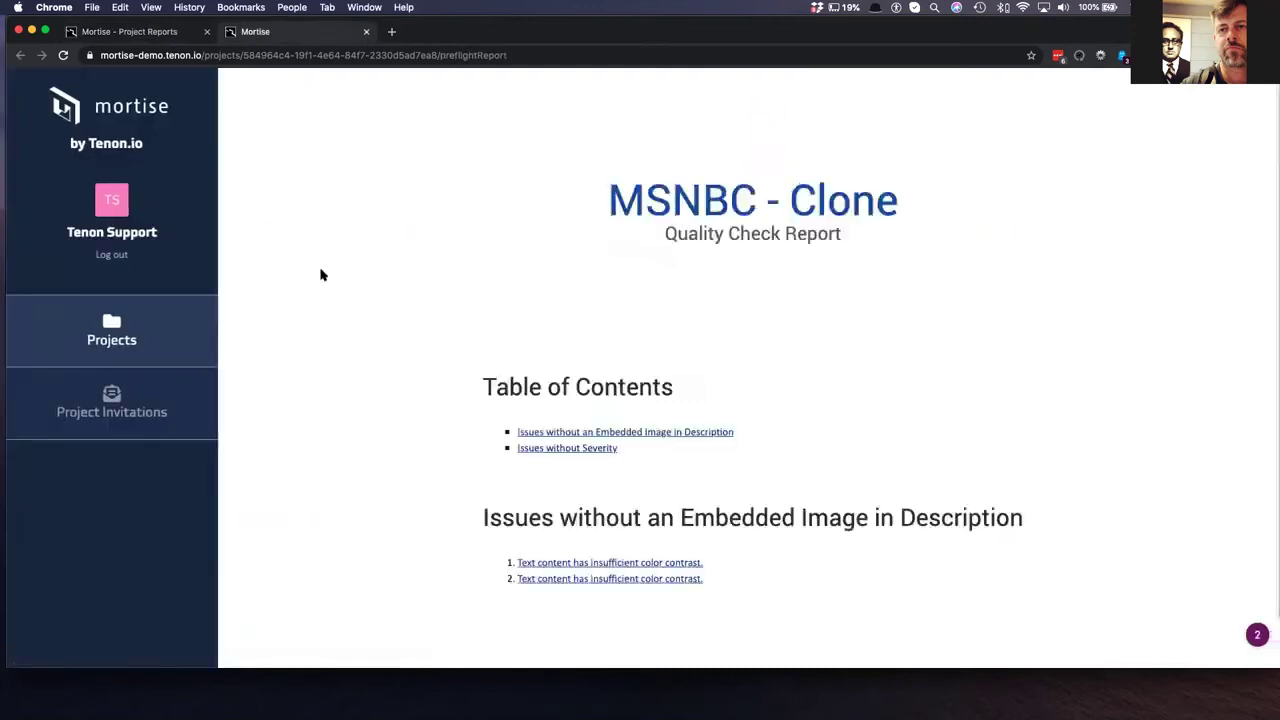
- Open the first 'Text content has insufficient color contrast' issue from the report
scroll(676, 385, down, 2)
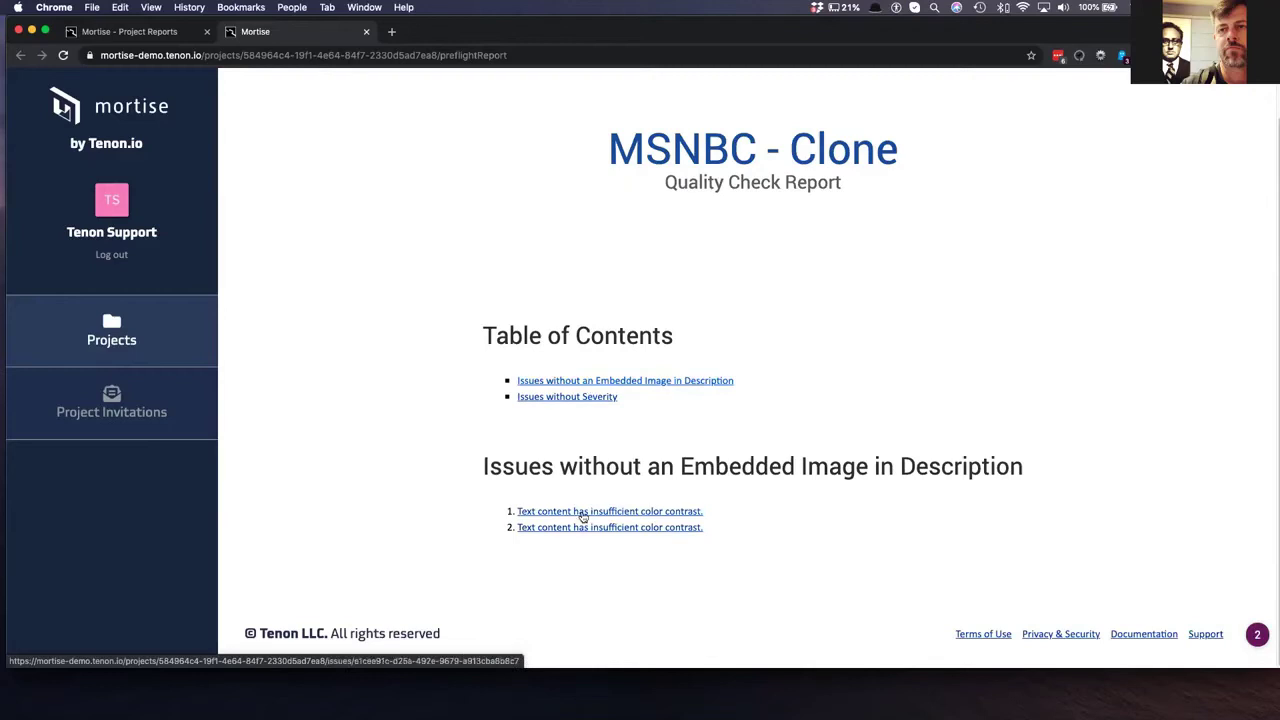
scroll(583, 524, up, 1)
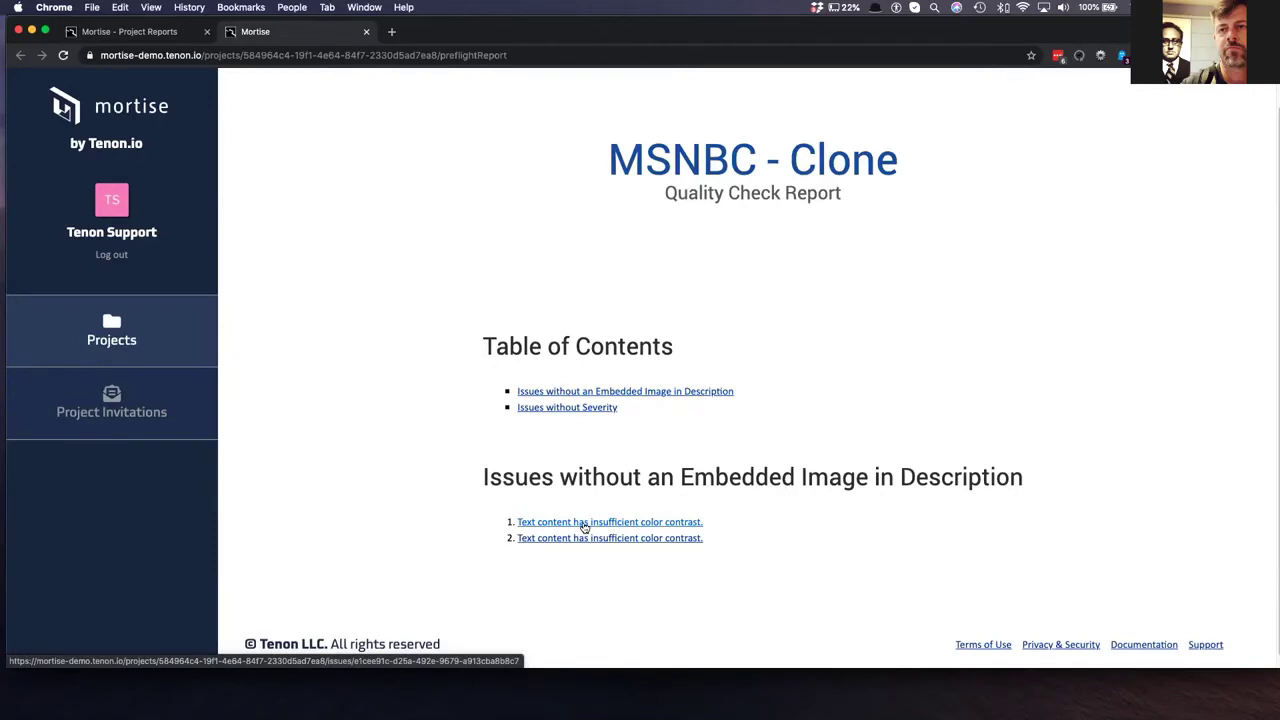
click(585, 523)
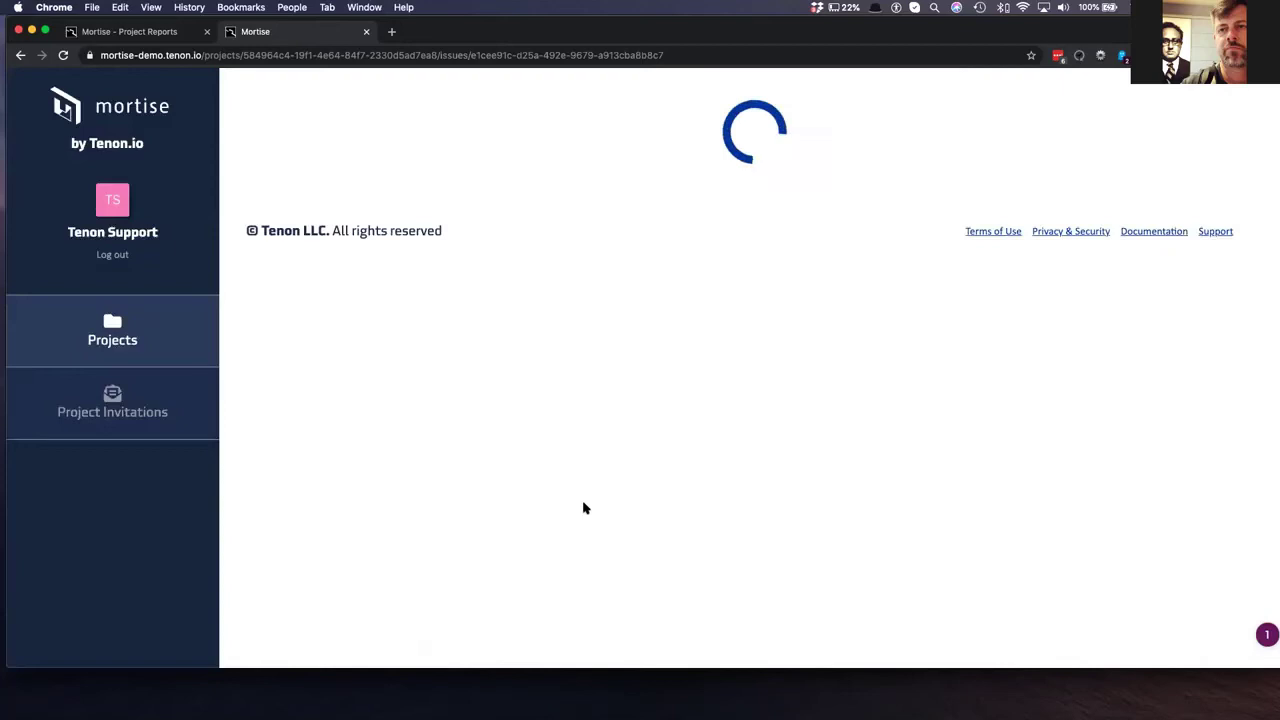
scroll(581, 501, down, 10)
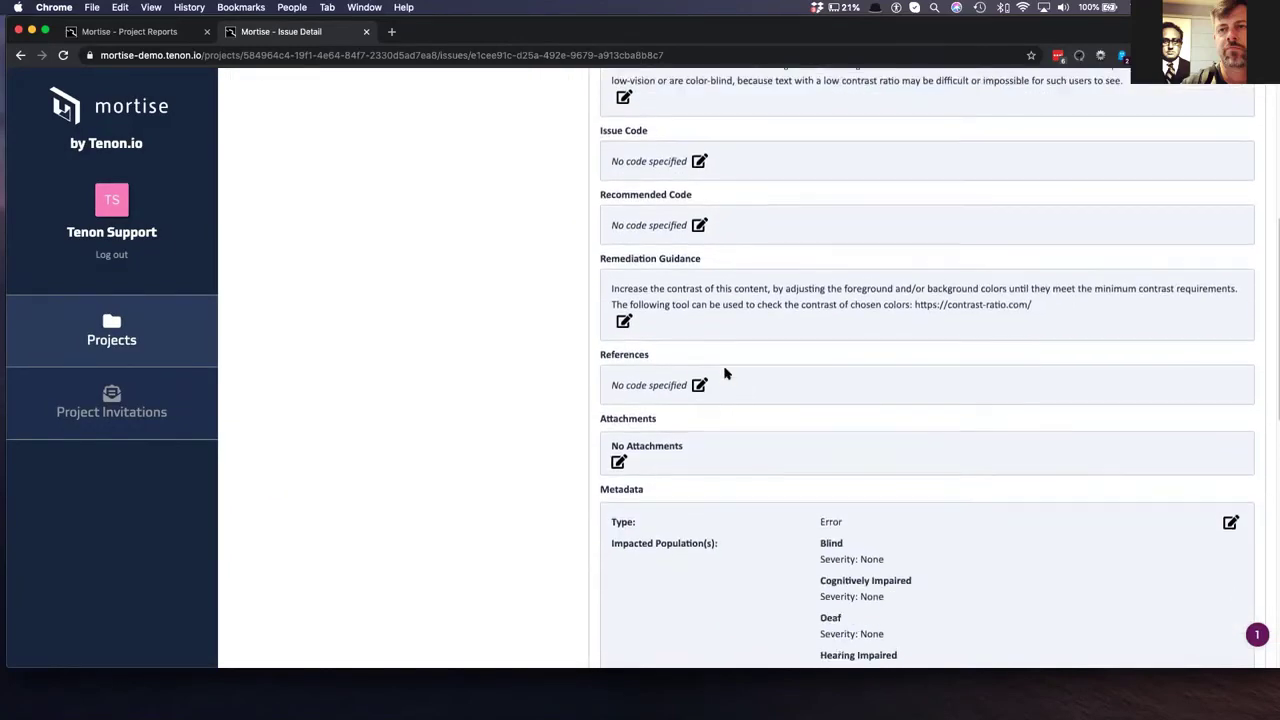
scroll(723, 371, up, 6)
scroll(815, 356, up, 3)
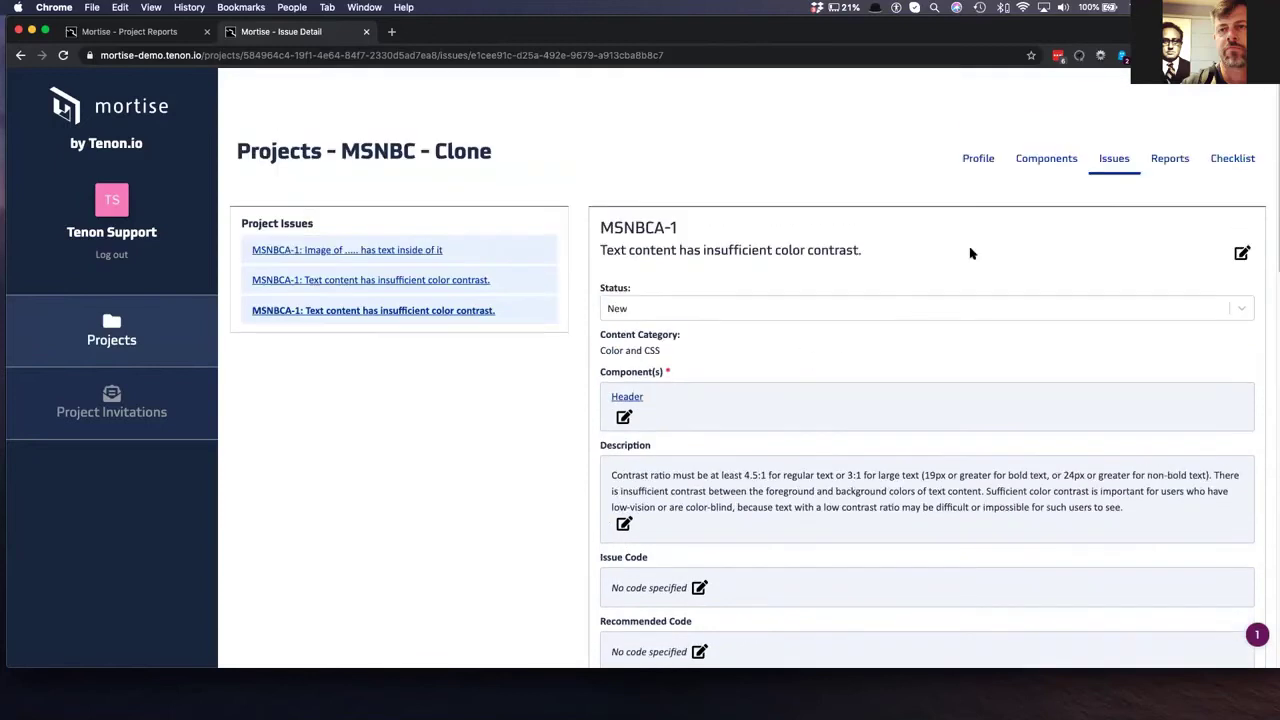
- Open the MSNBC - Clone HTML Report from the Reports list in a new tab and view it
click(1172, 160)
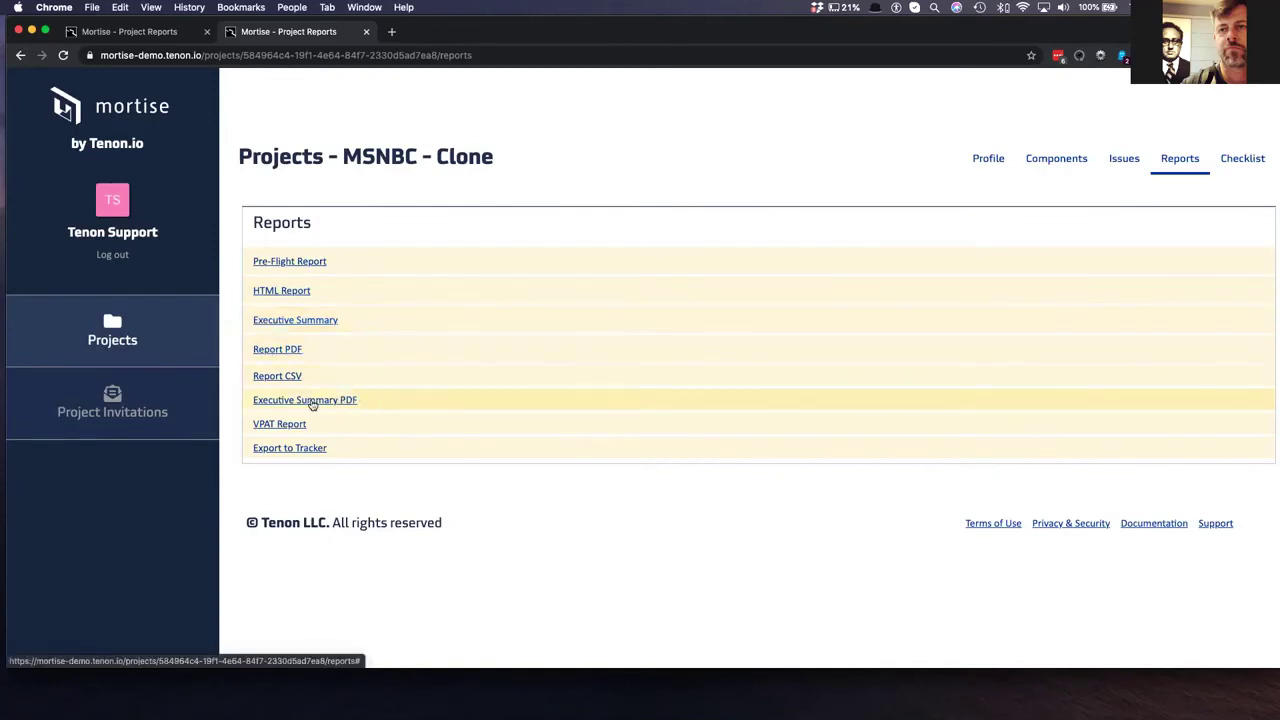
right_click(284, 292)
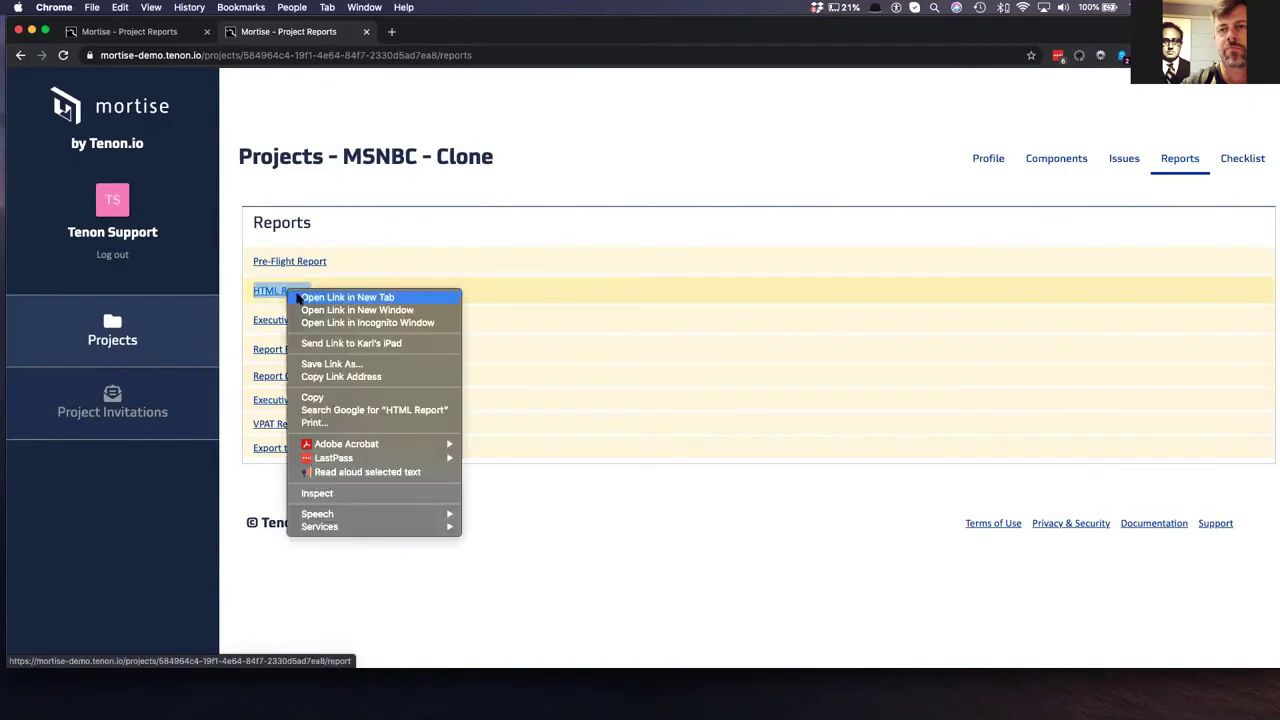
click(301, 293)
drag(390, 32, 393, 76)
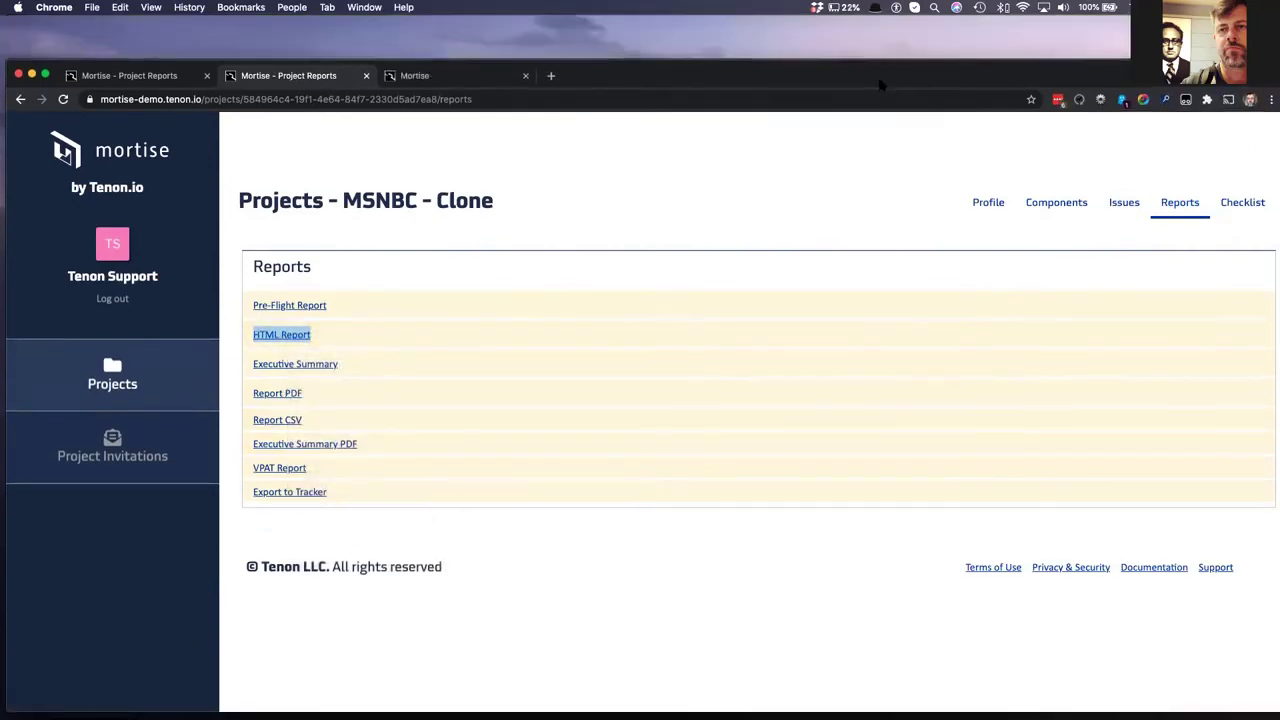
click(413, 78)
drag(934, 77, 938, 38)
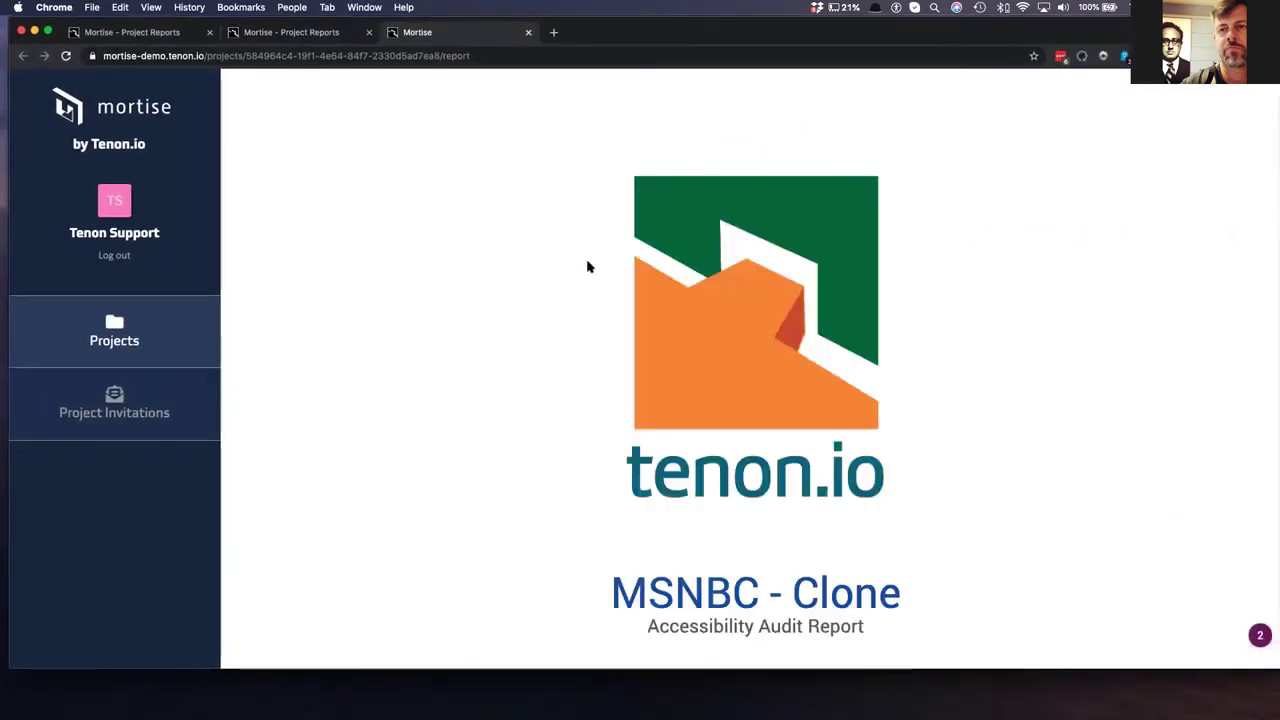
- Scroll past the Table of Contents to Summary and Methodology and highlight the audit scope paragraph
scroll(462, 231, down, 1)
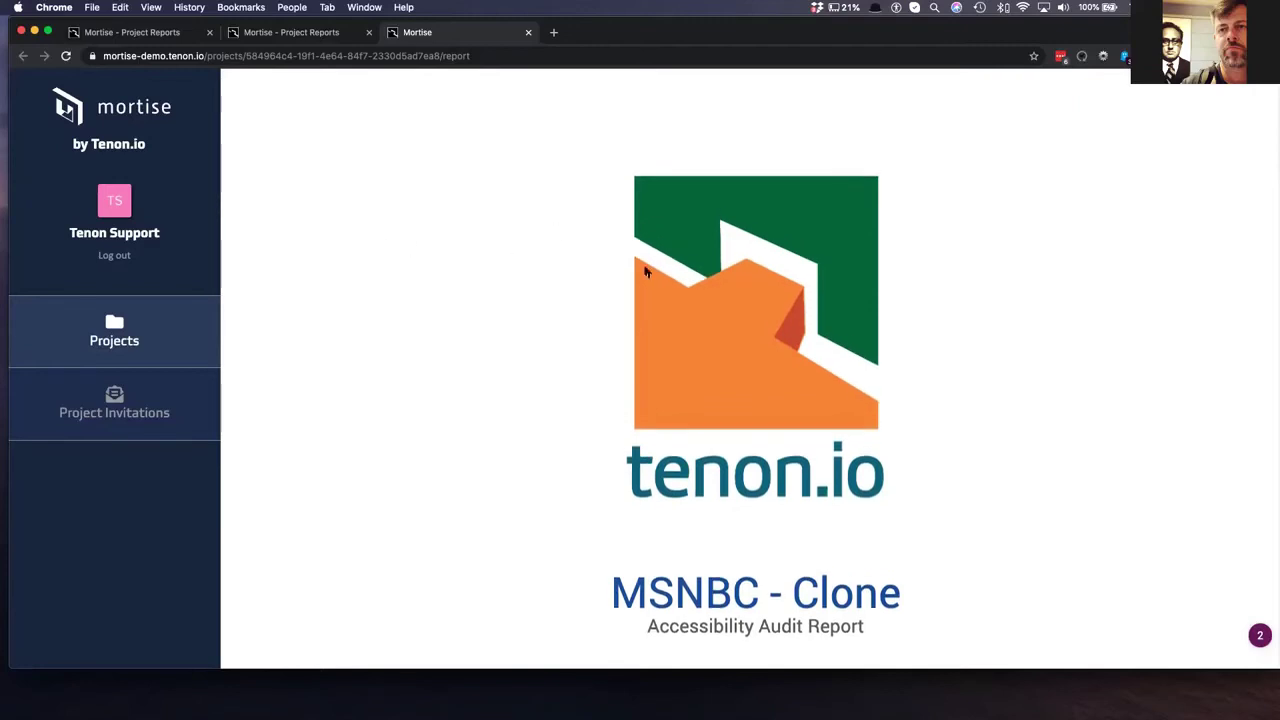
scroll(648, 275, down, 1)
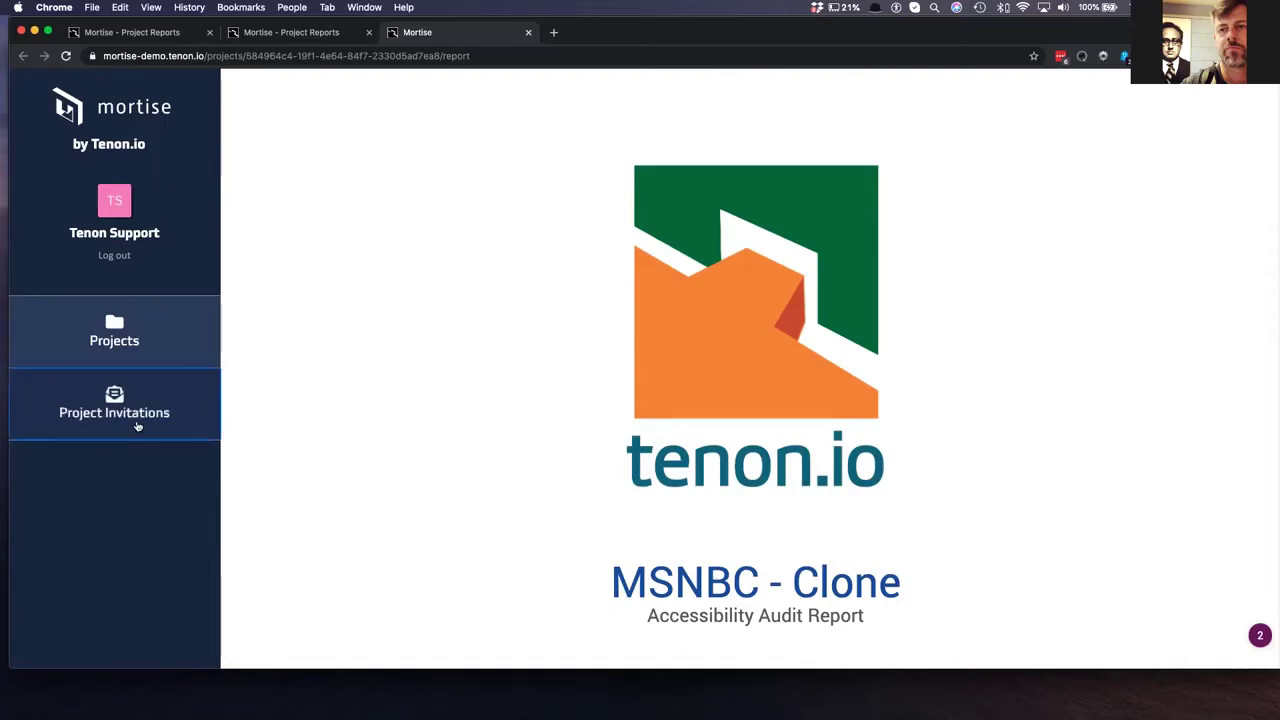
scroll(297, 226, down, 5)
scroll(303, 229, down, 2)
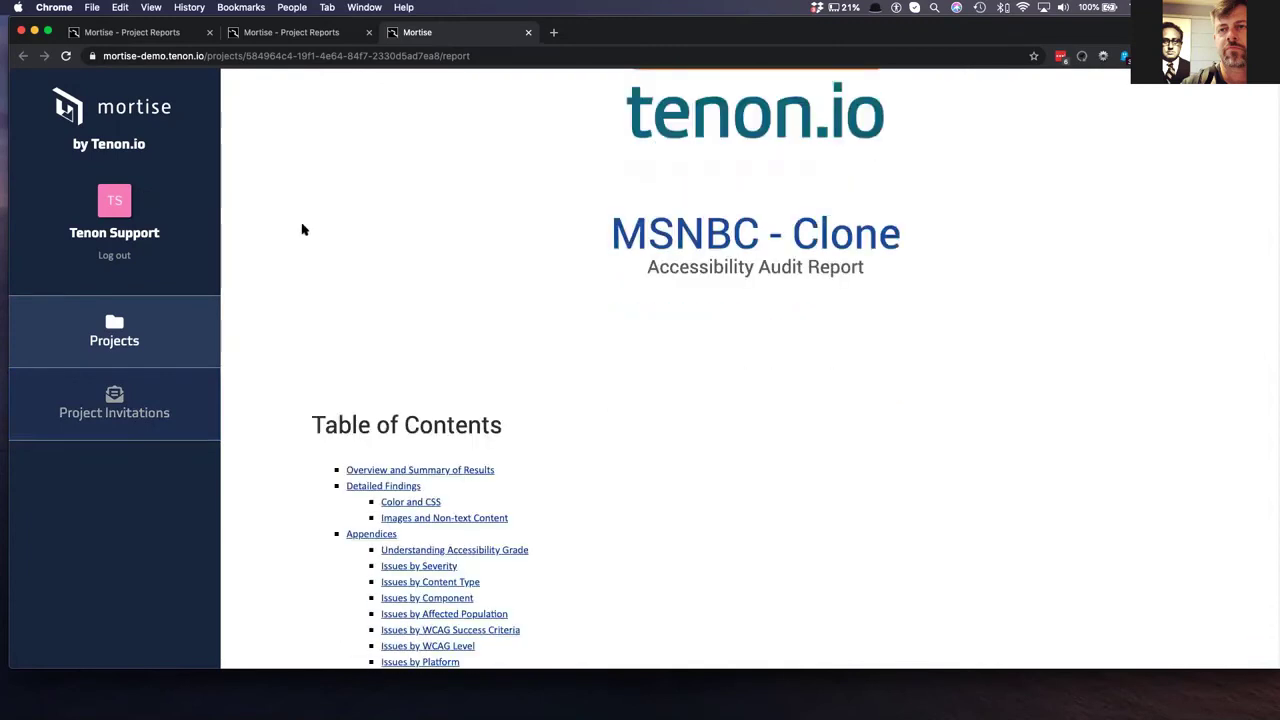
scroll(511, 249, up, 4)
scroll(511, 249, down, 1)
scroll(513, 246, down, 5)
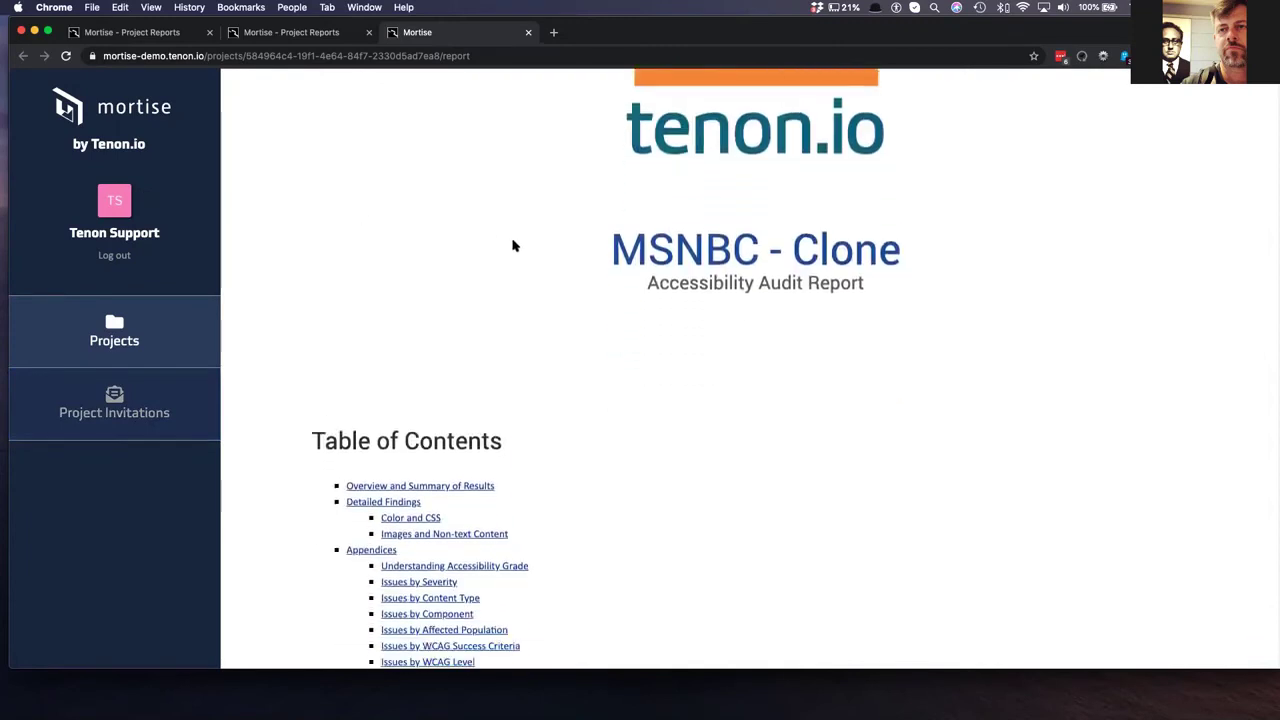
scroll(513, 246, down, 3)
scroll(515, 246, down, 1)
scroll(513, 246, down, 1)
scroll(516, 244, up, 3)
scroll(516, 244, down, 2)
scroll(514, 245, down, 2)
scroll(514, 244, down, 1)
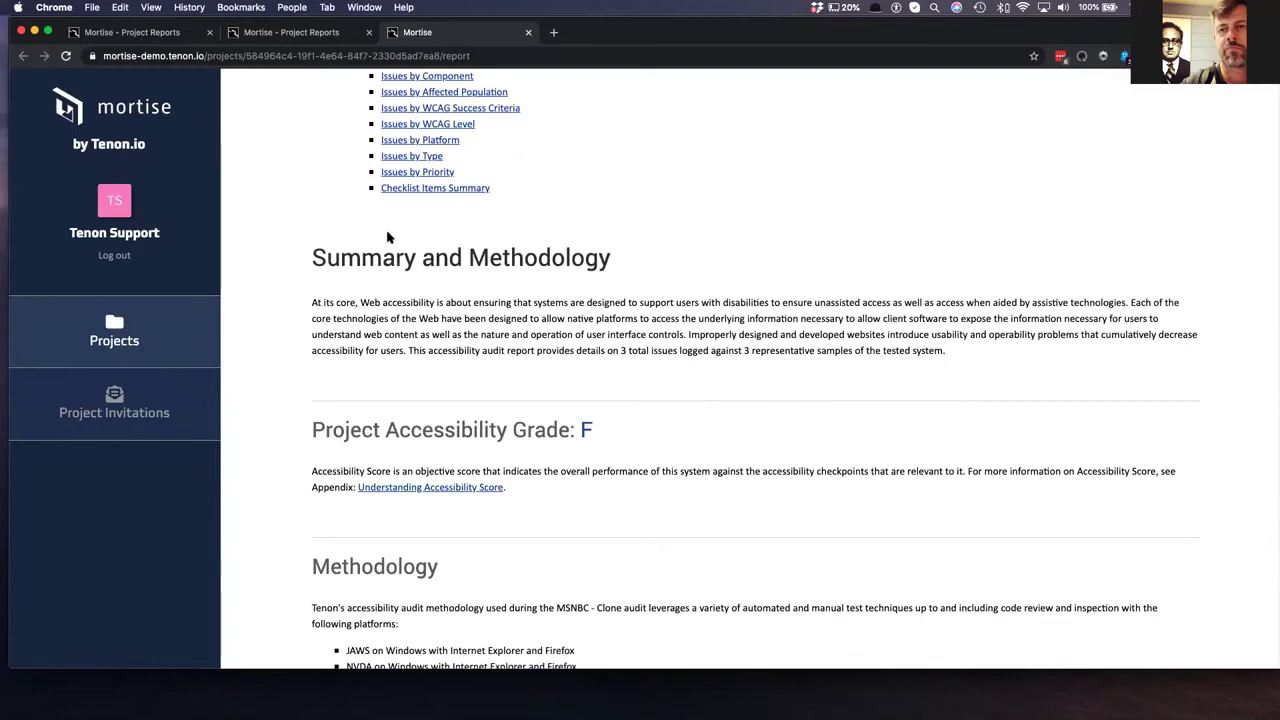
scroll(390, 237, down, 1)
scroll(388, 235, up, 2)
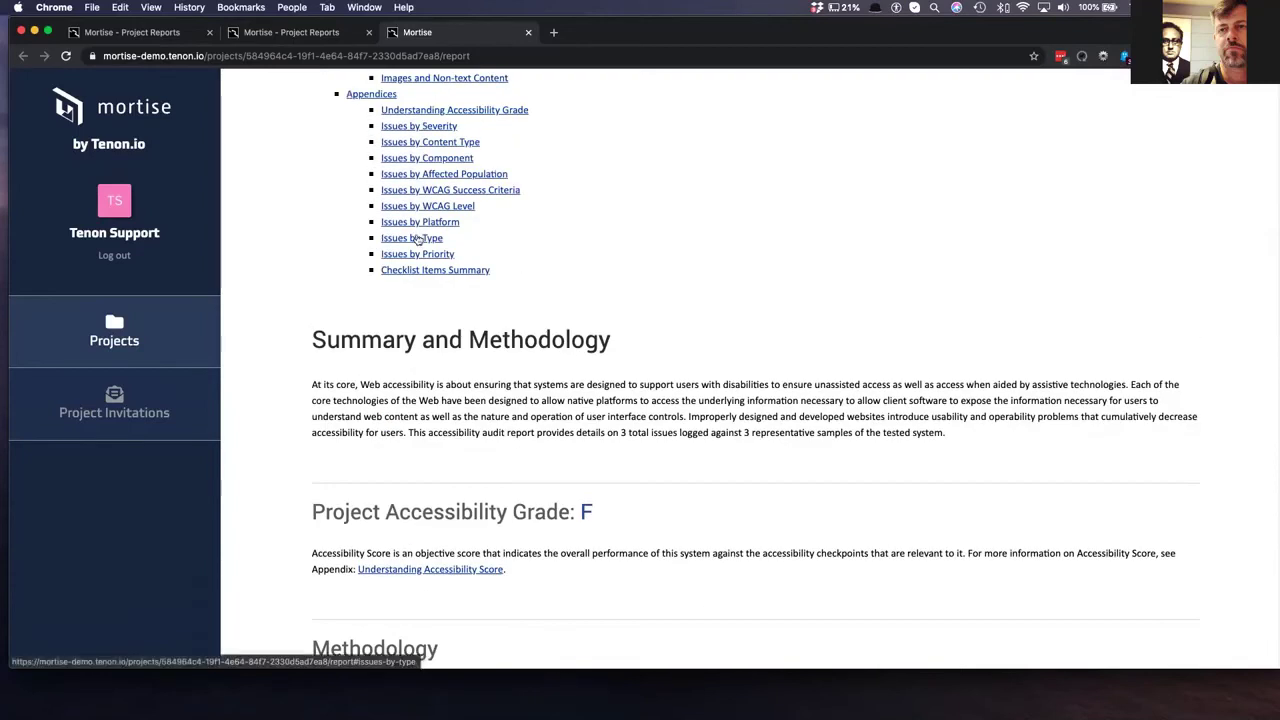
drag(314, 398, 998, 444)
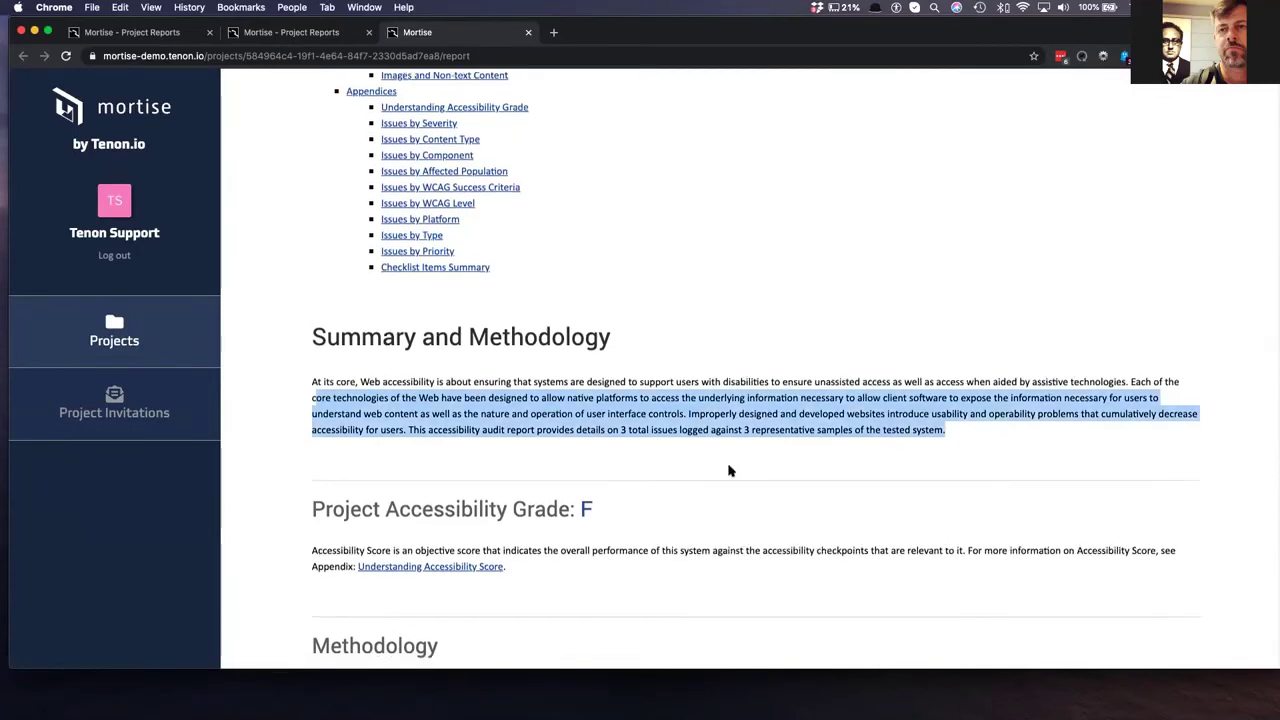
scroll(615, 390, down, 3)
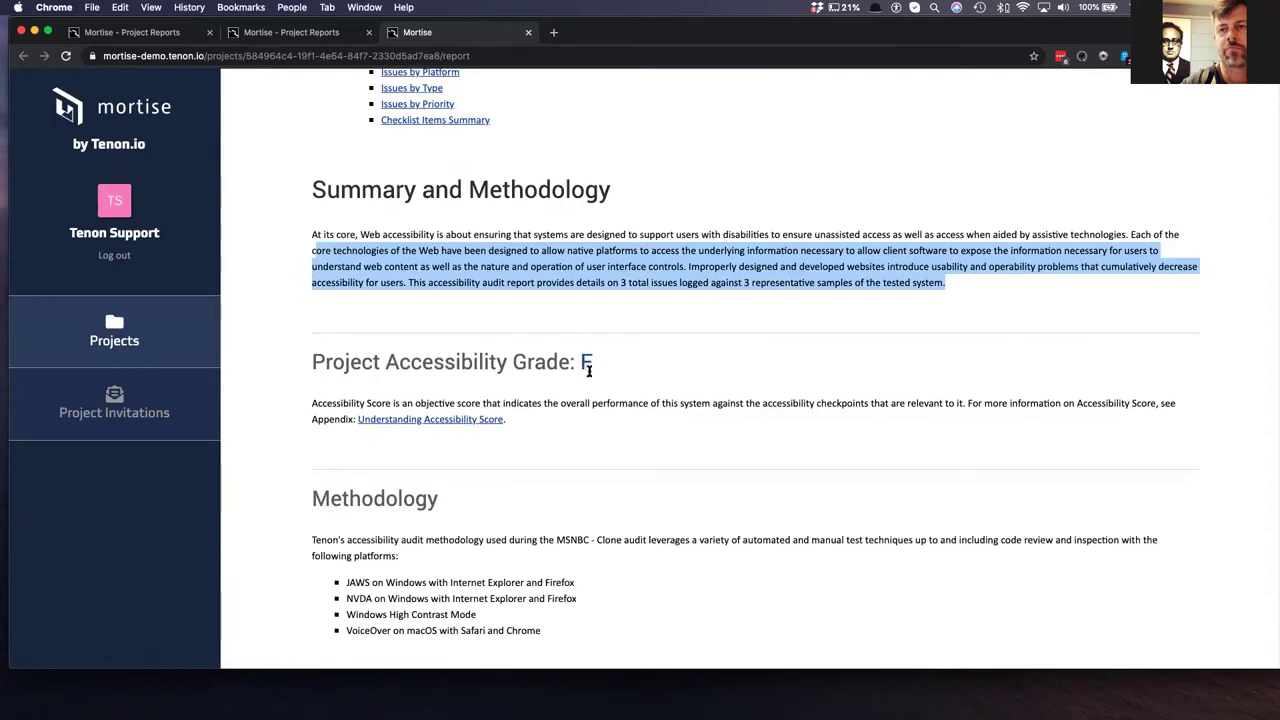
- Jump to the Understanding Accessibility Grade appendix and highlight its grade explanation
click(425, 420)
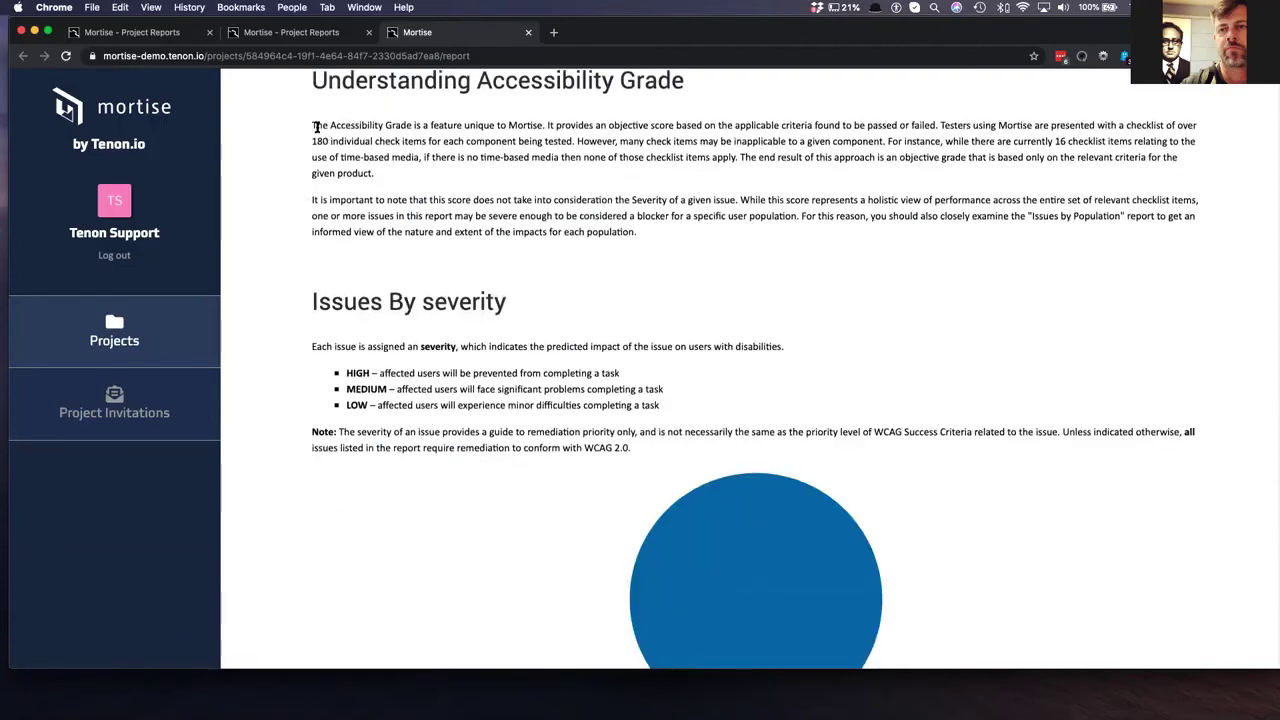
drag(313, 127, 735, 237)
scroll(740, 245, up, 2)
scroll(800, 300, down, 10)
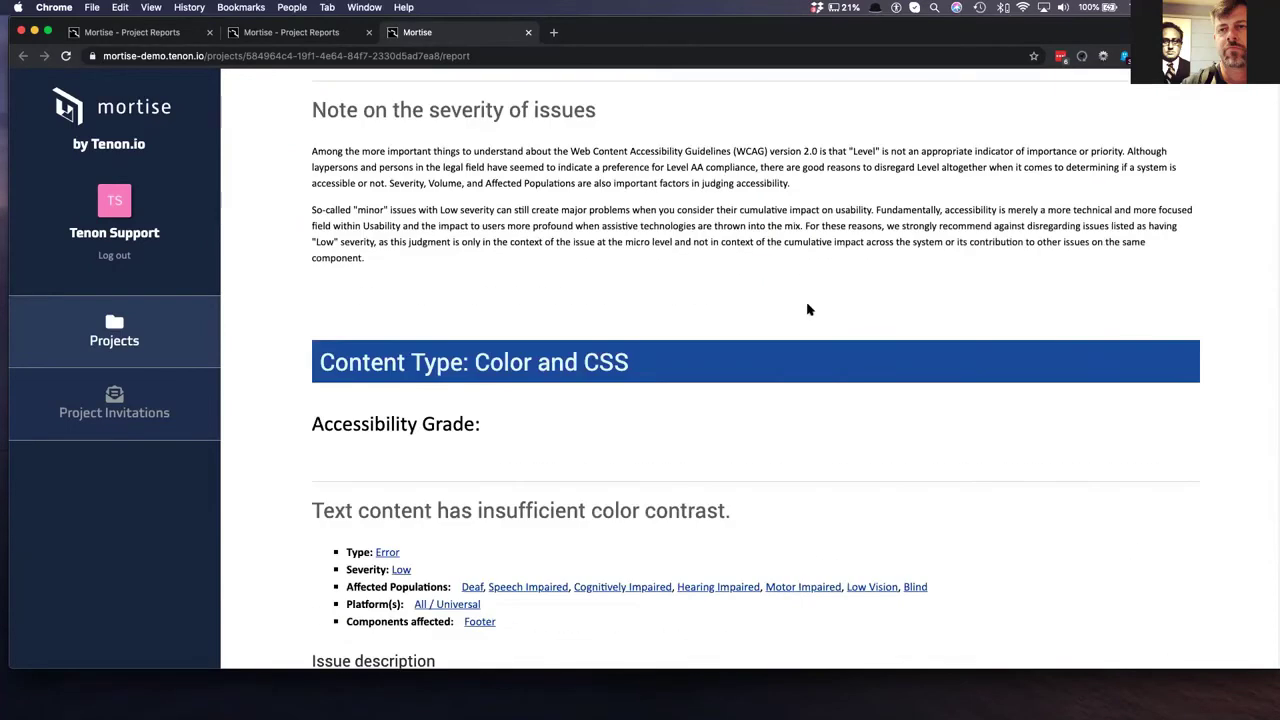
scroll(808, 310, up, 15)
scroll(806, 306, down, 6)
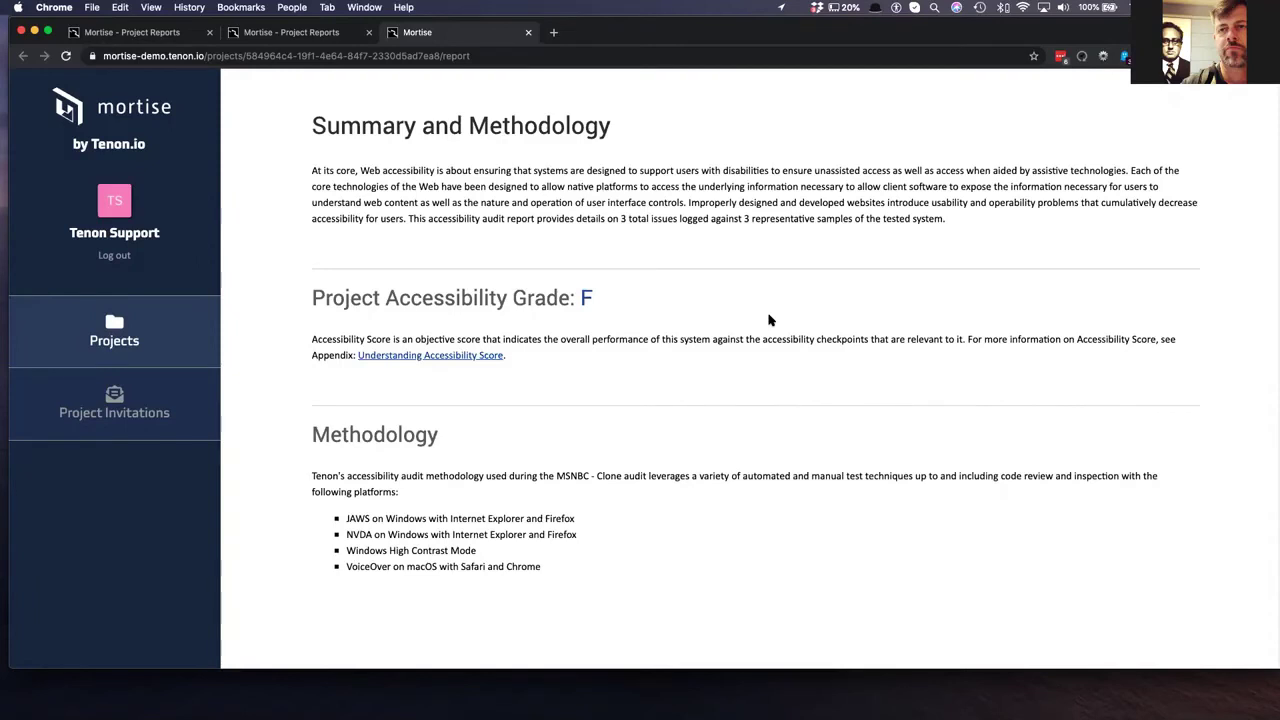
- Scroll to Detailed Findings and highlight its explanation list
scroll(490, 320, down, 10)
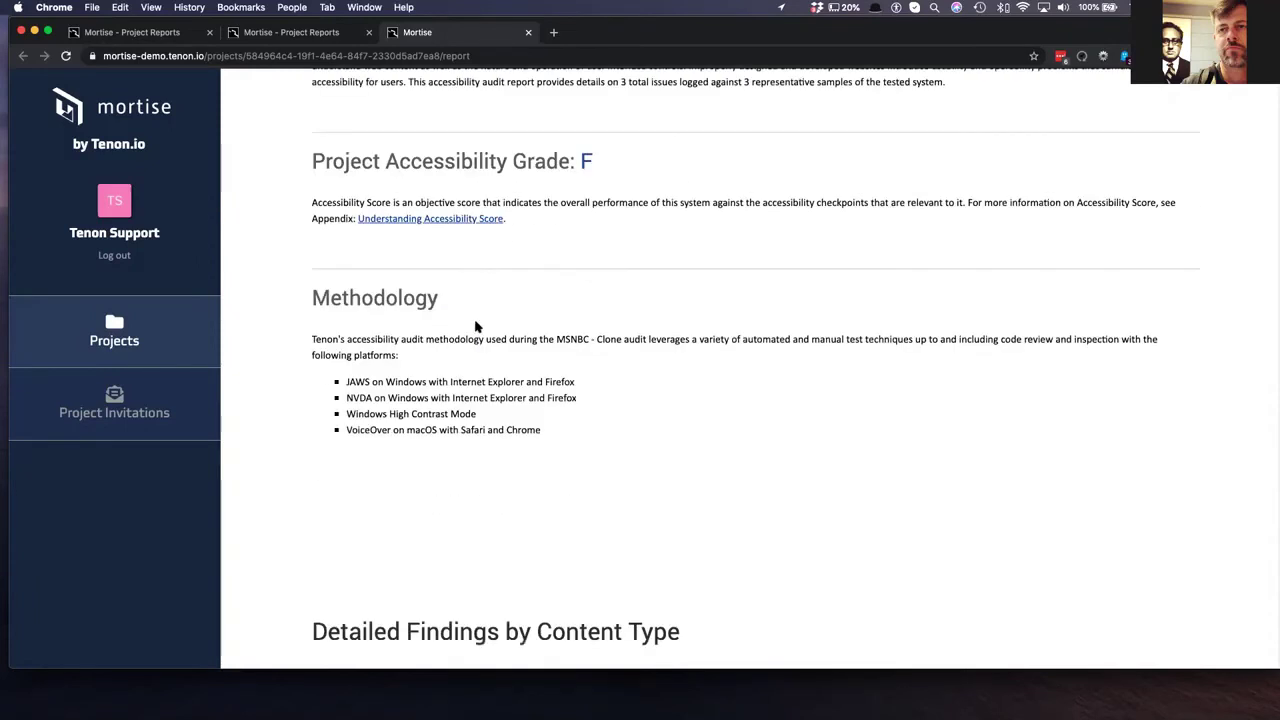
scroll(311, 250, down, 1)
scroll(311, 190, down, 1)
drag(307, 172, 716, 410)
scroll(720, 430, down, 6)
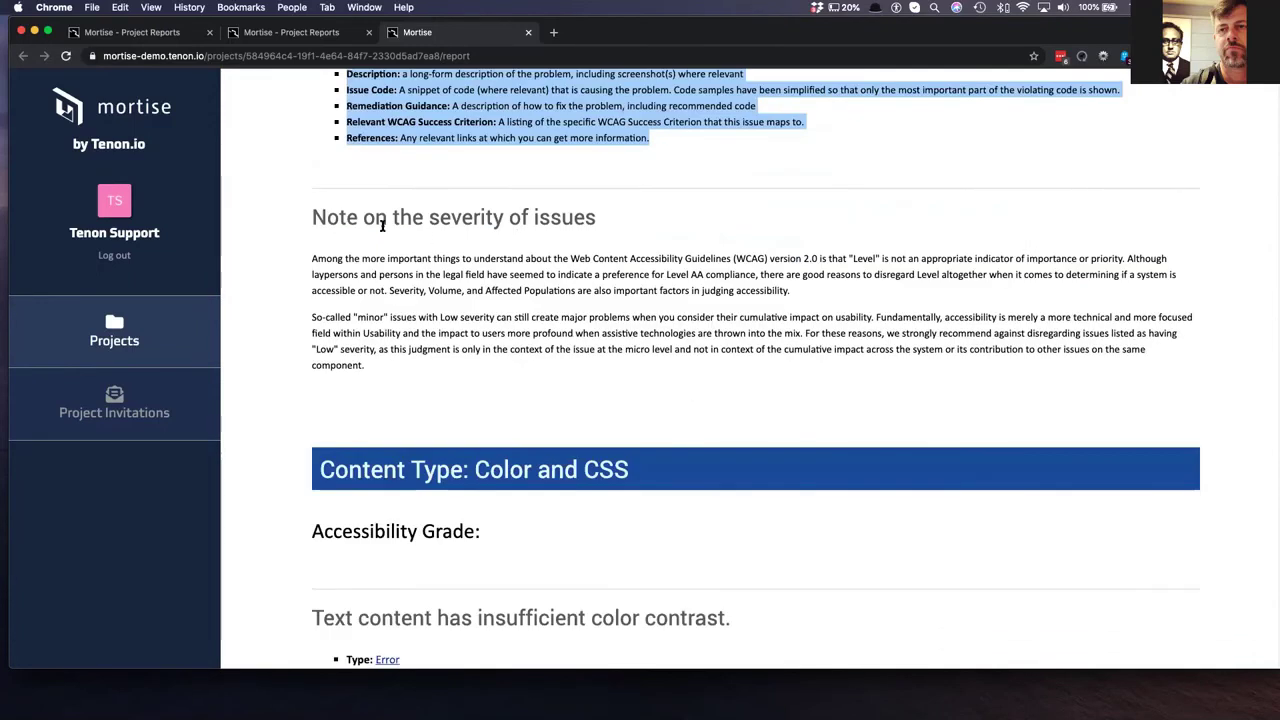
click(309, 235)
- Select the heading of the first 'Text content has insufficient color contrast.' finding
scroll(357, 258, down, 2)
scroll(357, 260, down, 7)
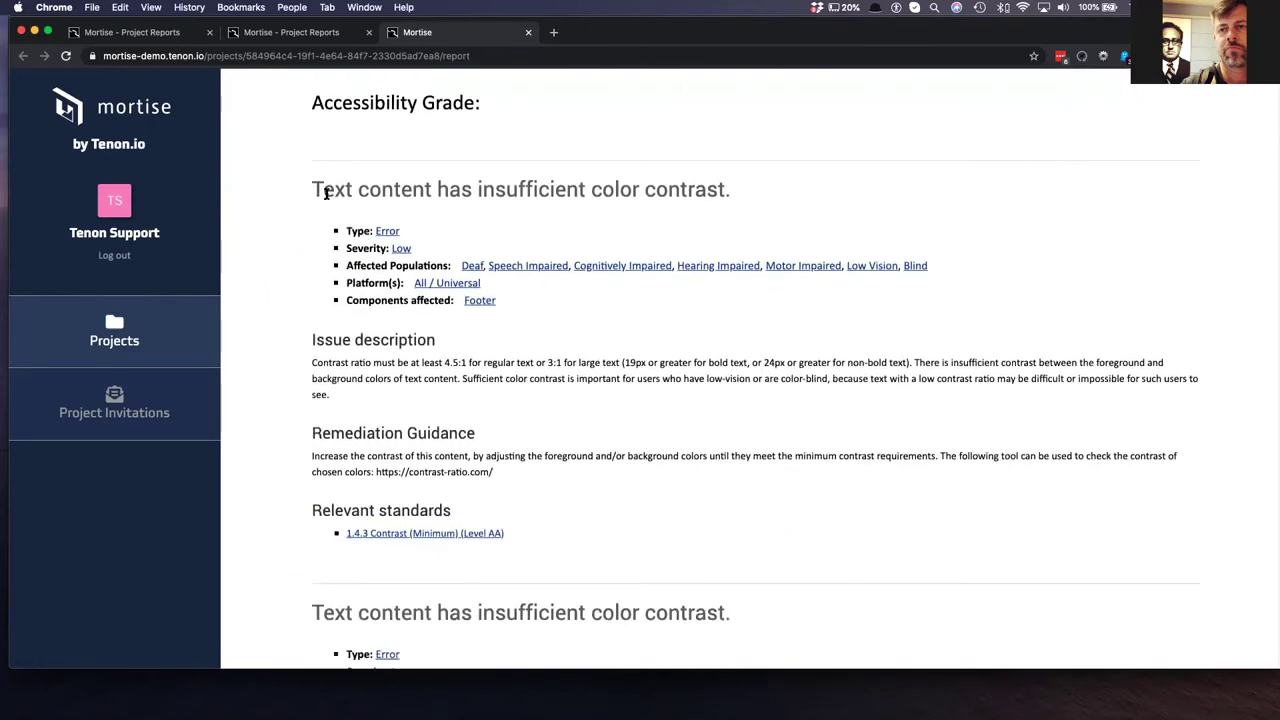
double_click(330, 191)
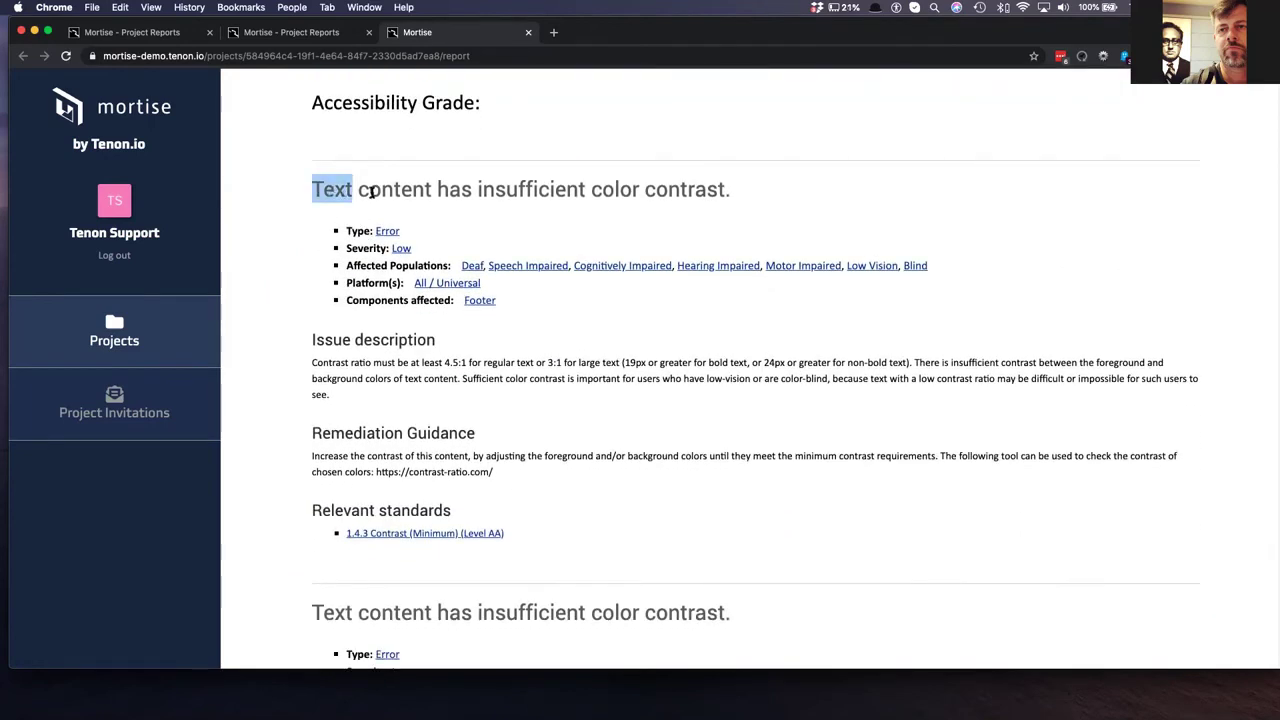
double_click(371, 192)
triple_click(371, 192)
scroll(400, 180, down, 1)
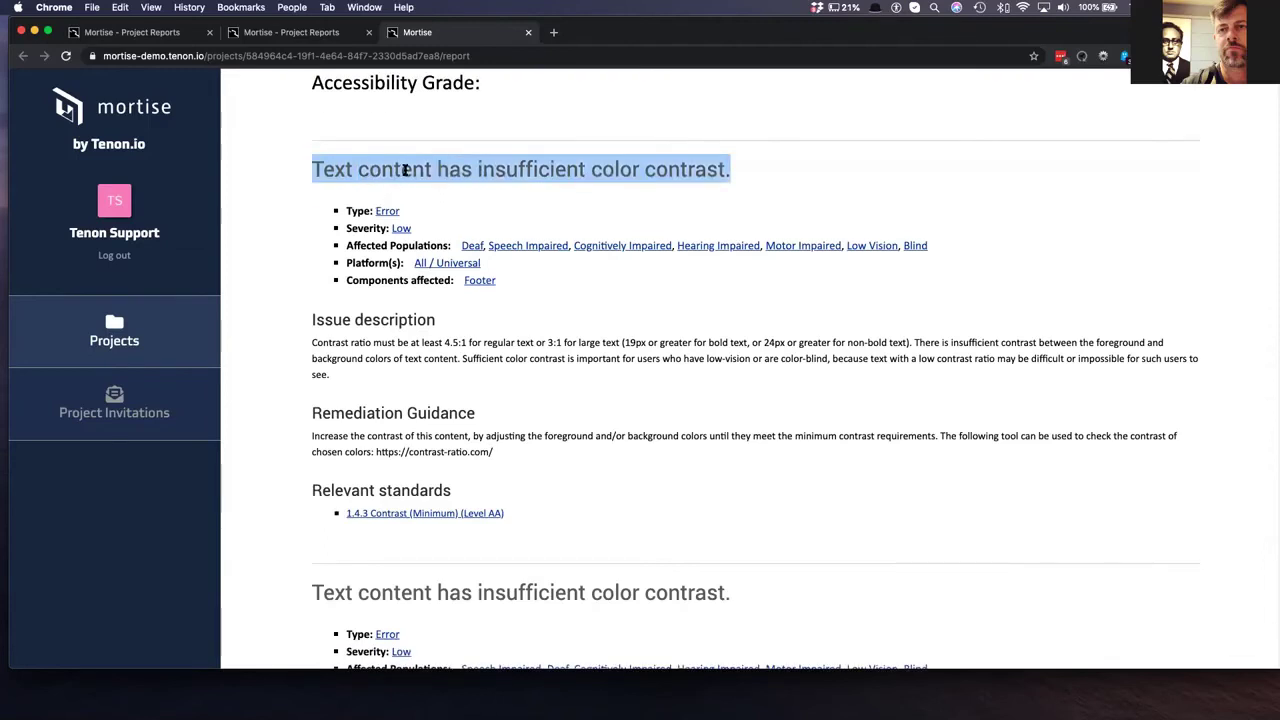
click(405, 170)
scroll(405, 170, down, 2)
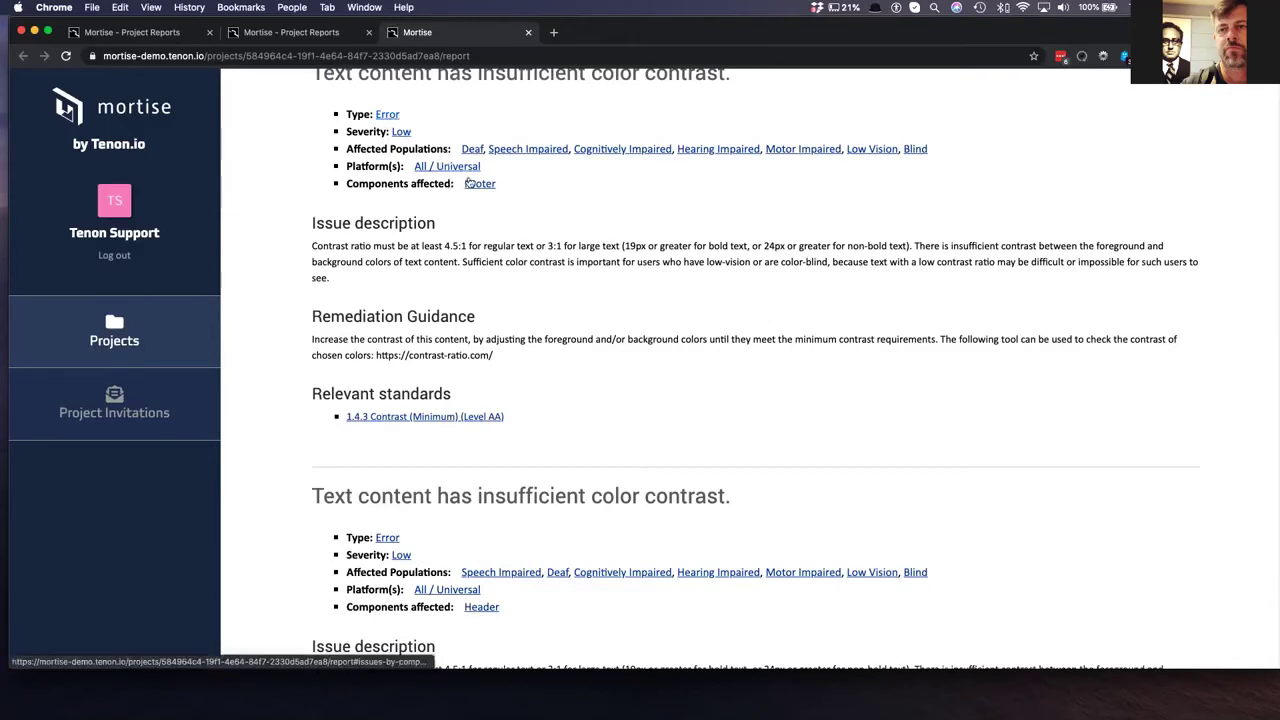
scroll(566, 190, down, 1)
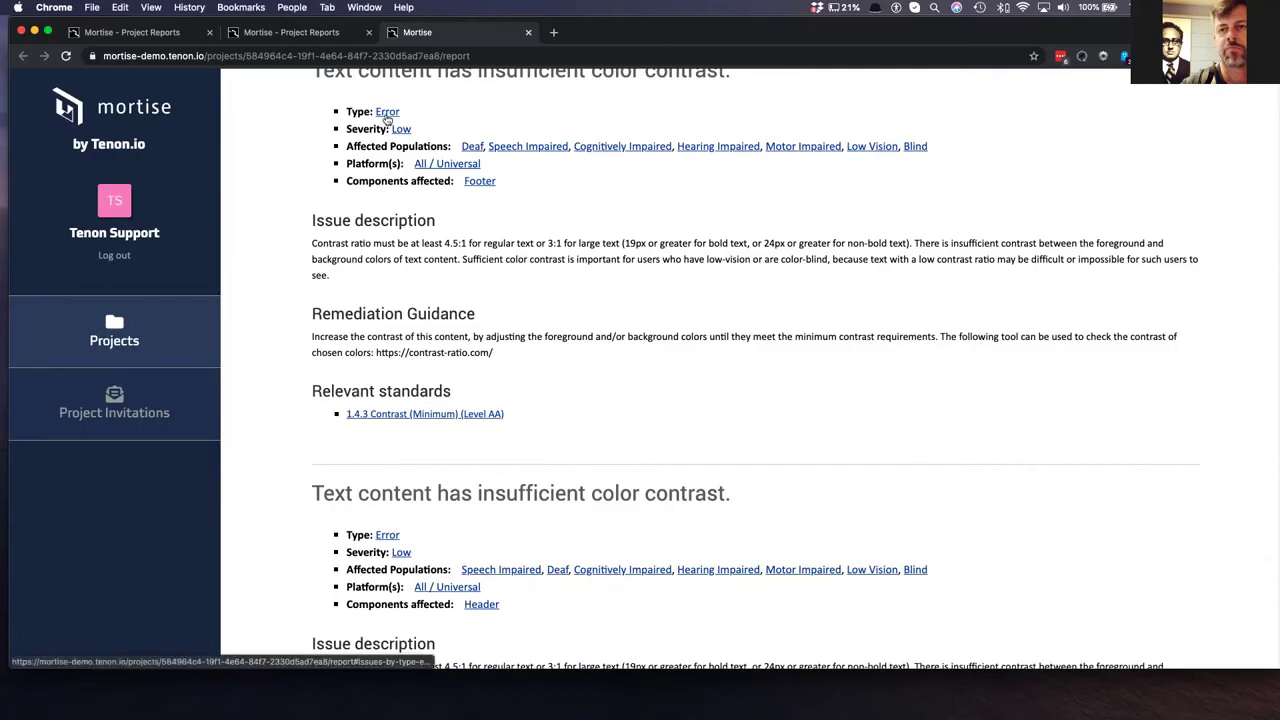
- Jump to the Deaf affected-population section of the HTML report and scroll around it
click(471, 147)
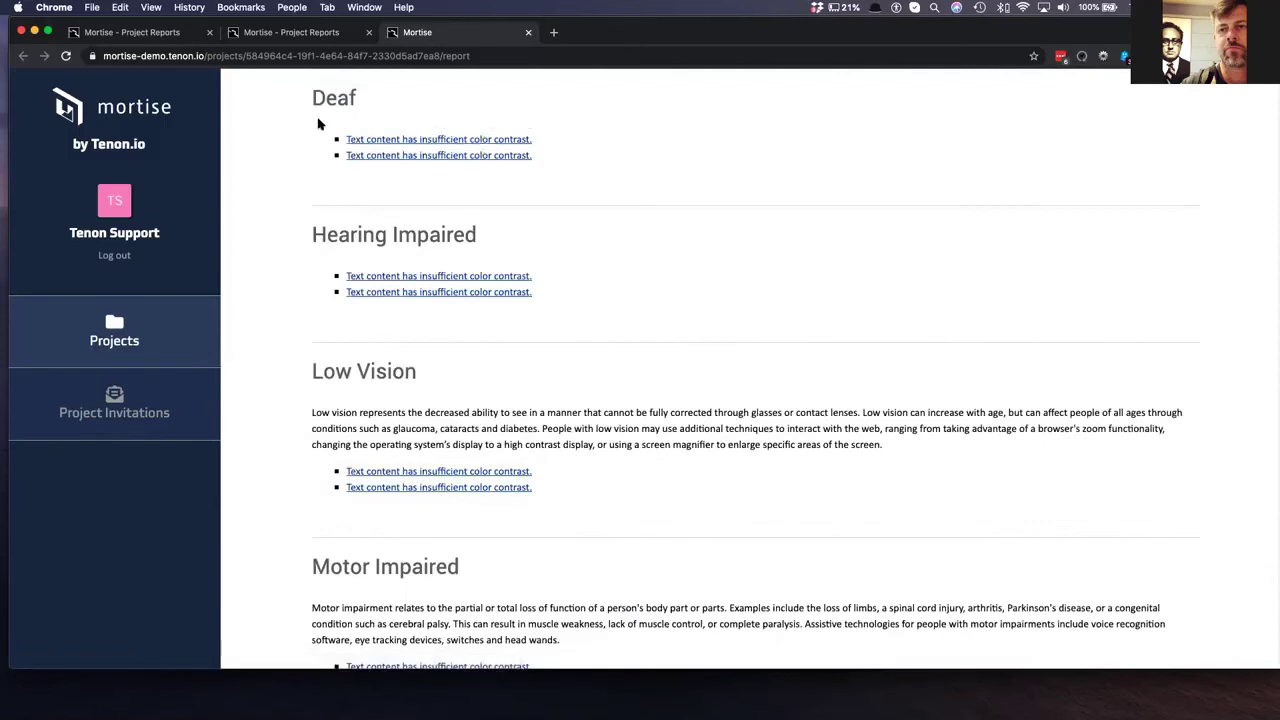
scroll(325, 139, up, 8)
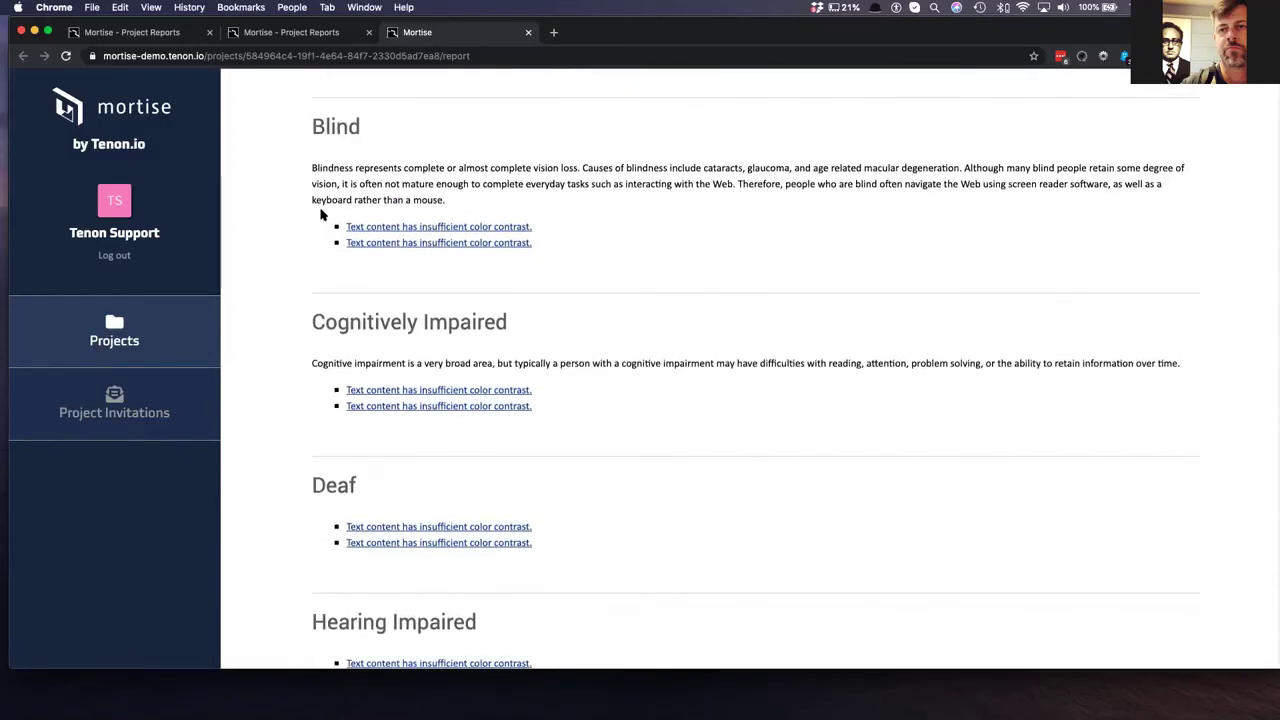
scroll(320, 215, up, 12)
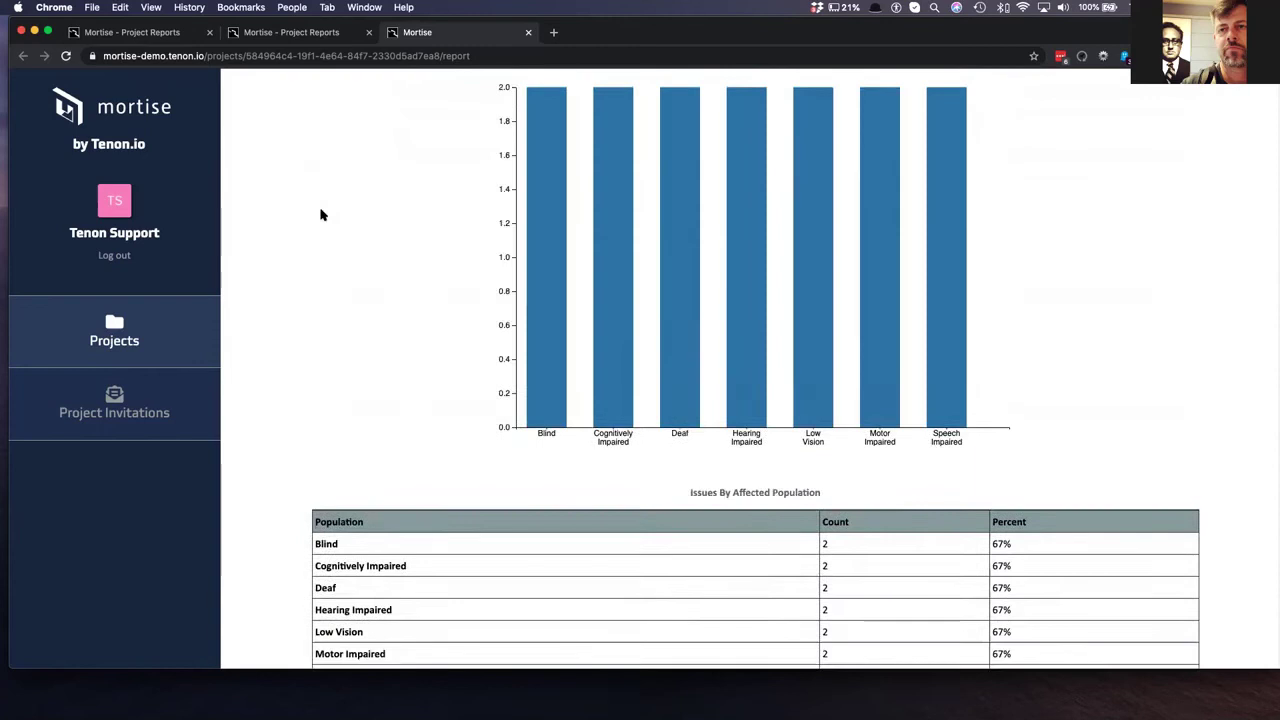
scroll(320, 215, up, 6)
scroll(329, 374, down, 1)
scroll(297, 503, down, 2)
scroll(338, 441, down, 10)
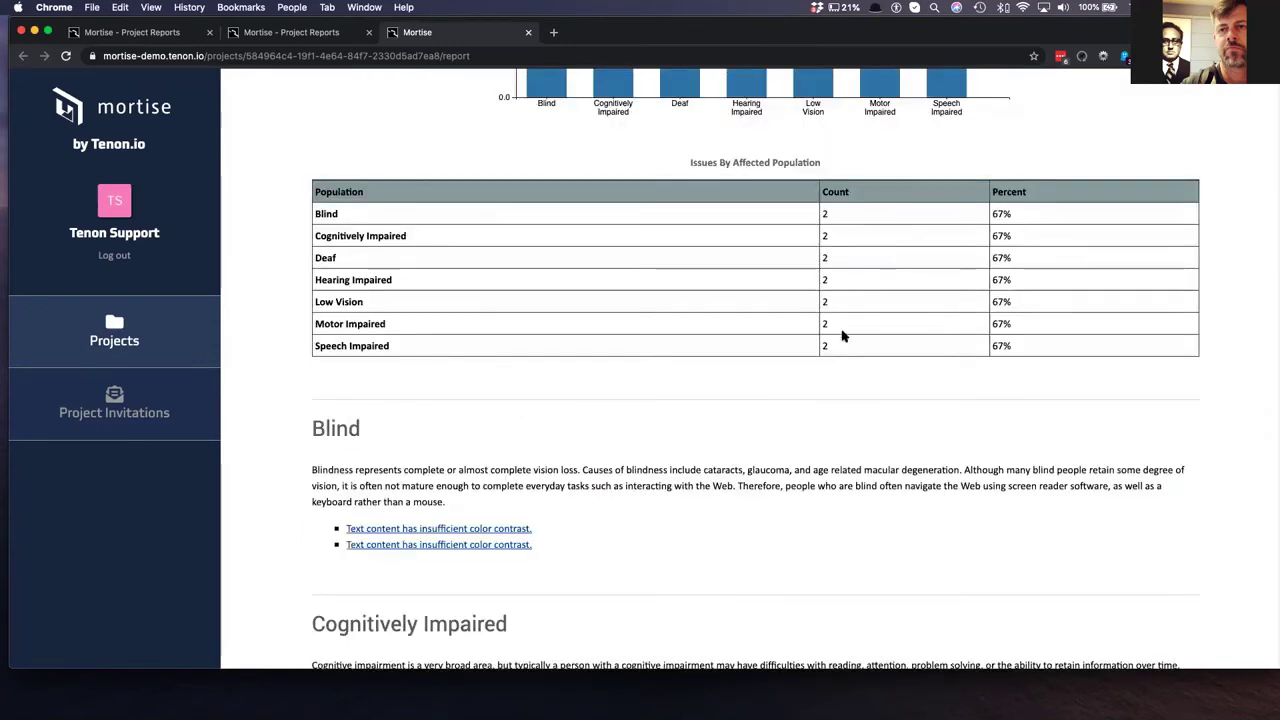
scroll(830, 256, down, 1)
scroll(487, 342, down, 10)
scroll(487, 342, down, 3)
scroll(486, 340, up, 5)
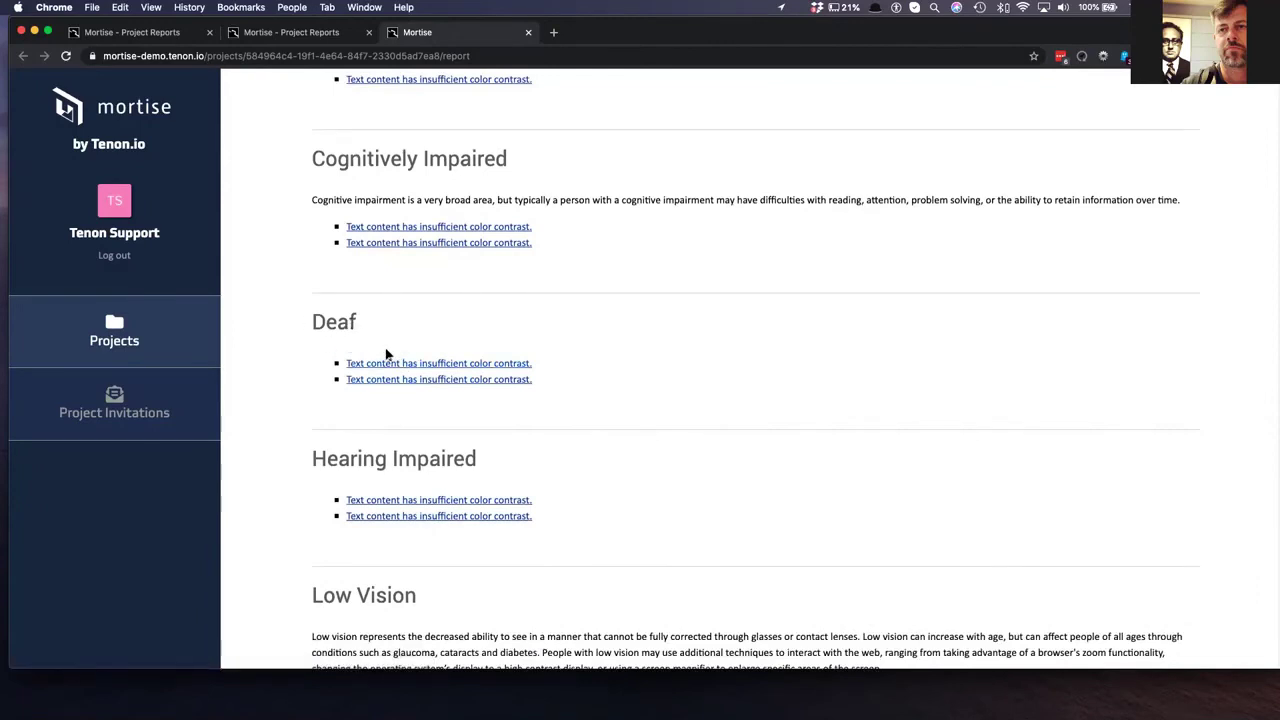
scroll(386, 354, up, 12)
scroll(389, 353, down, 20)
scroll(390, 353, up, 2)
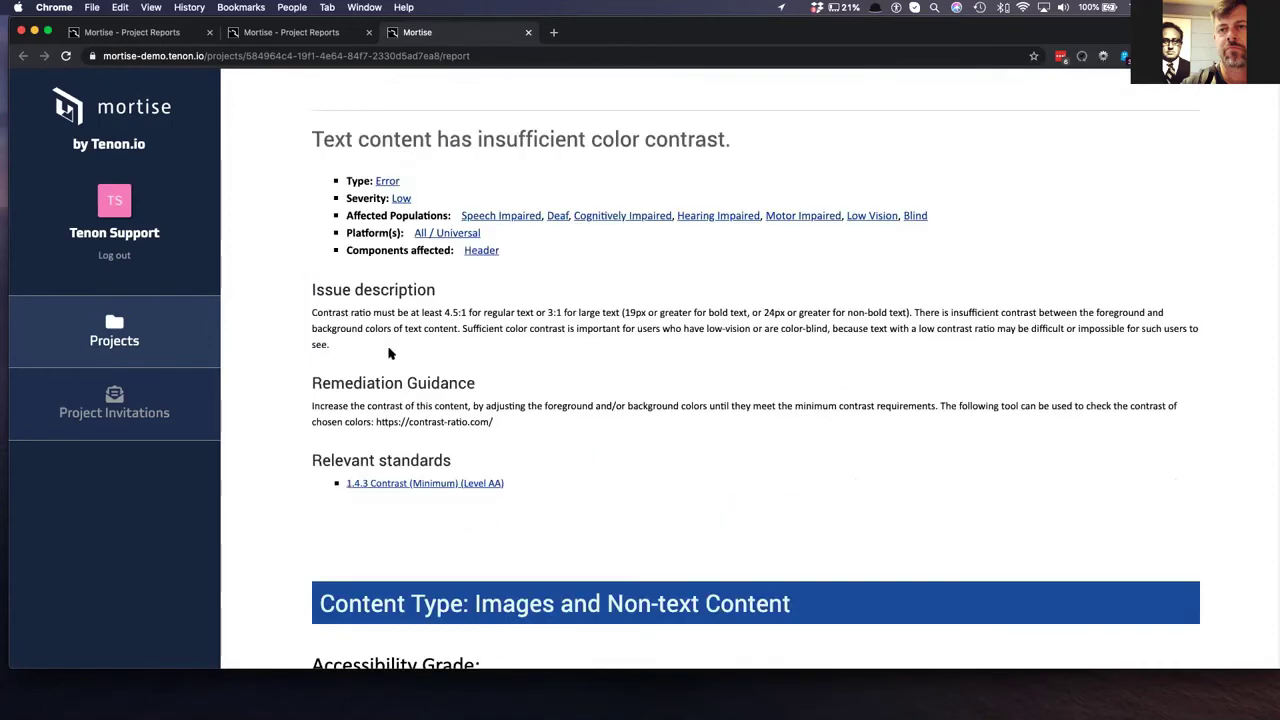
scroll(390, 353, up, 15)
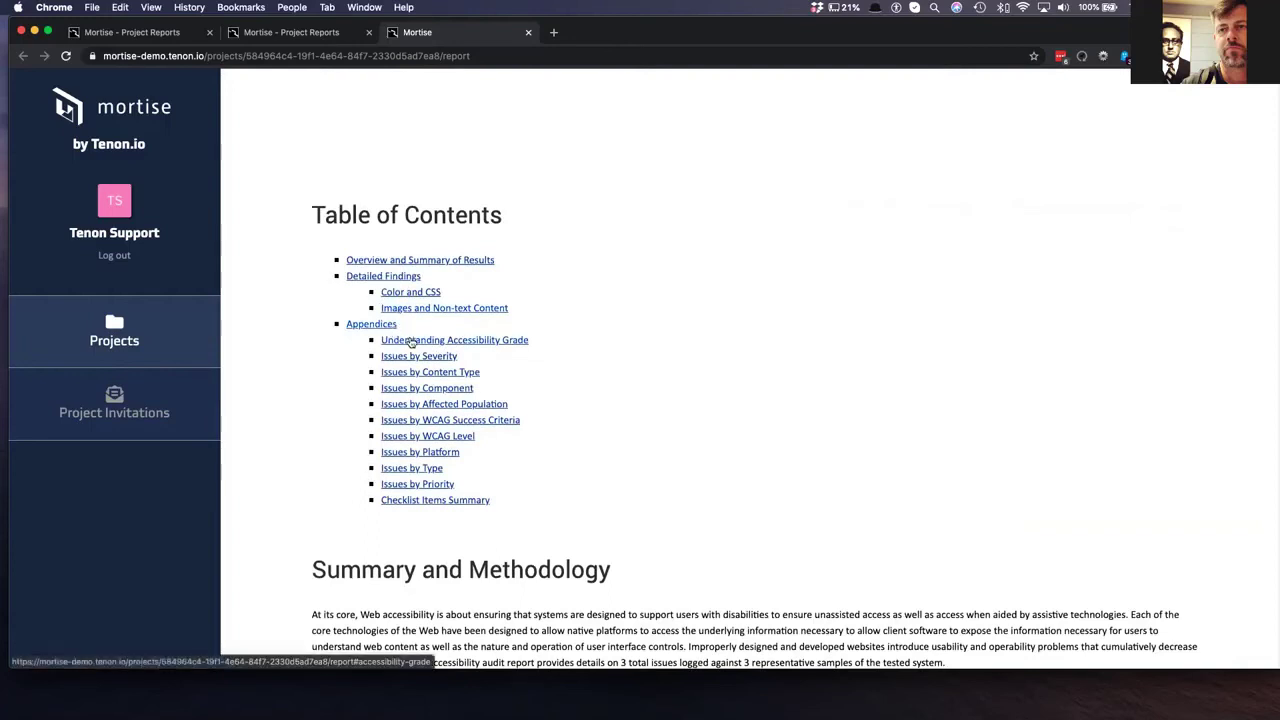
- Jump to the Issues by Priority table and scroll through its 81-100 and 0-20 issue lists
click(412, 357)
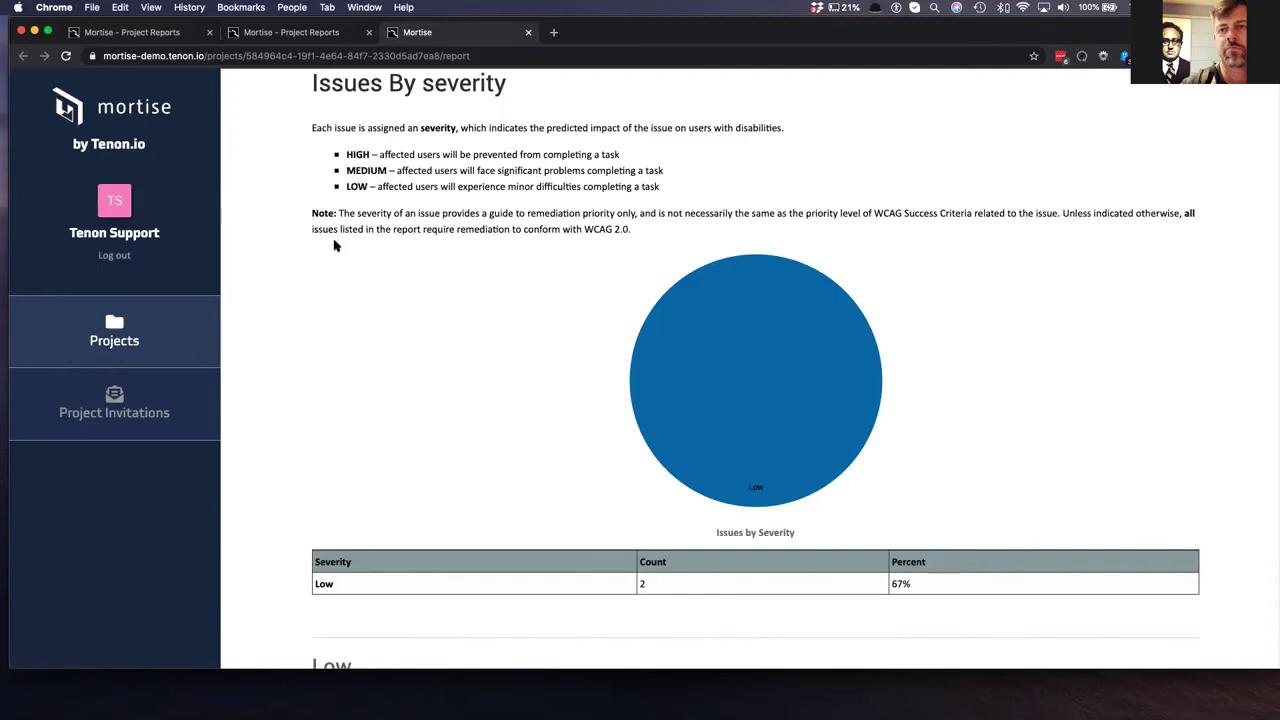
scroll(338, 247, down, 15)
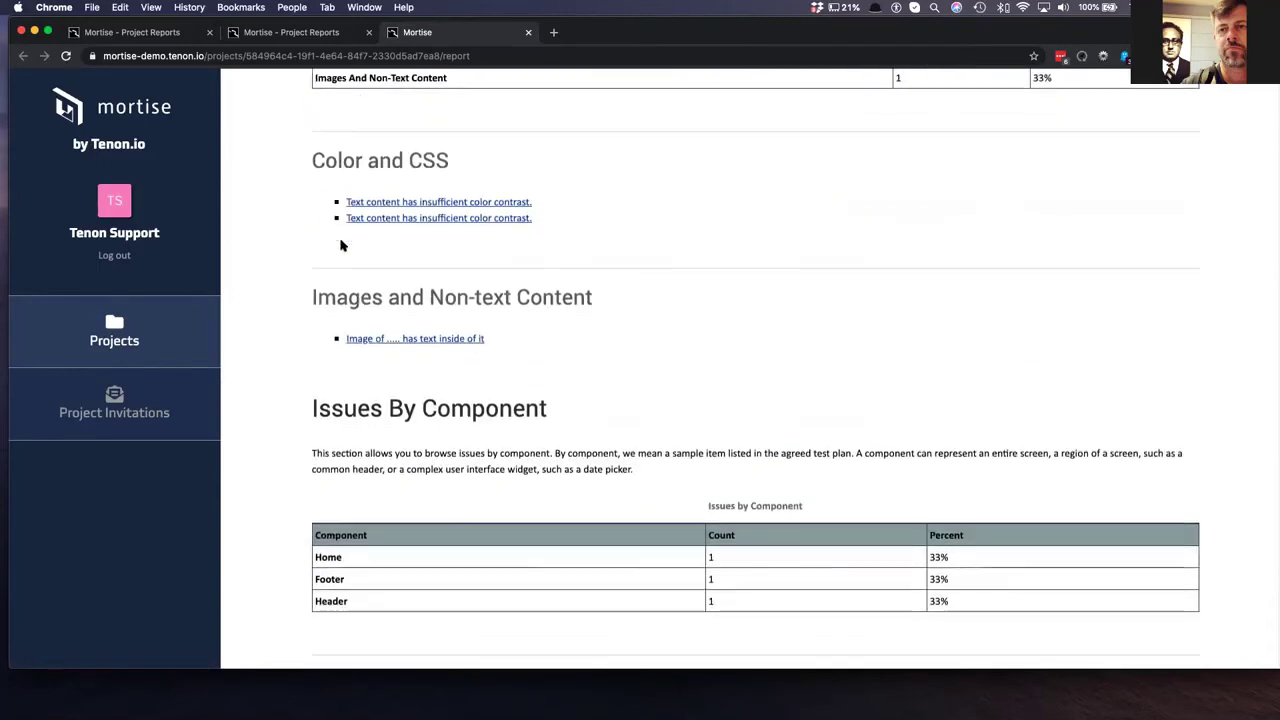
scroll(340, 250, down, 15)
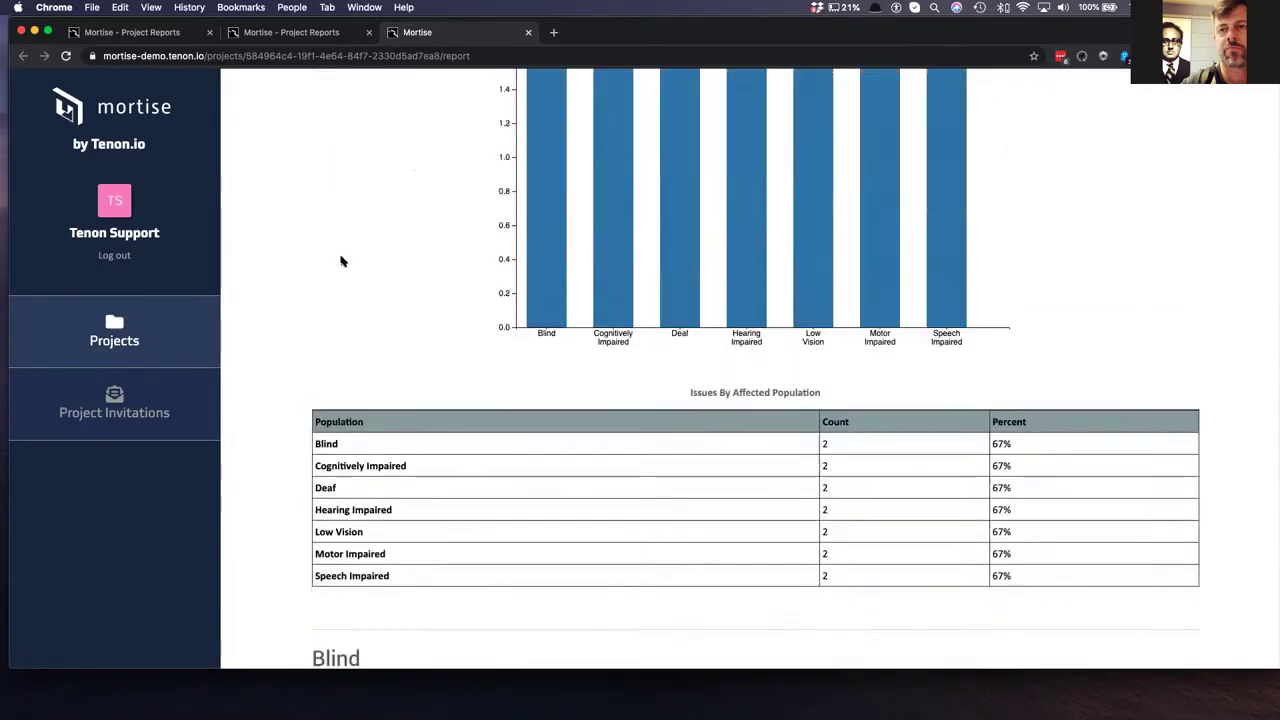
scroll(340, 261, down, 20)
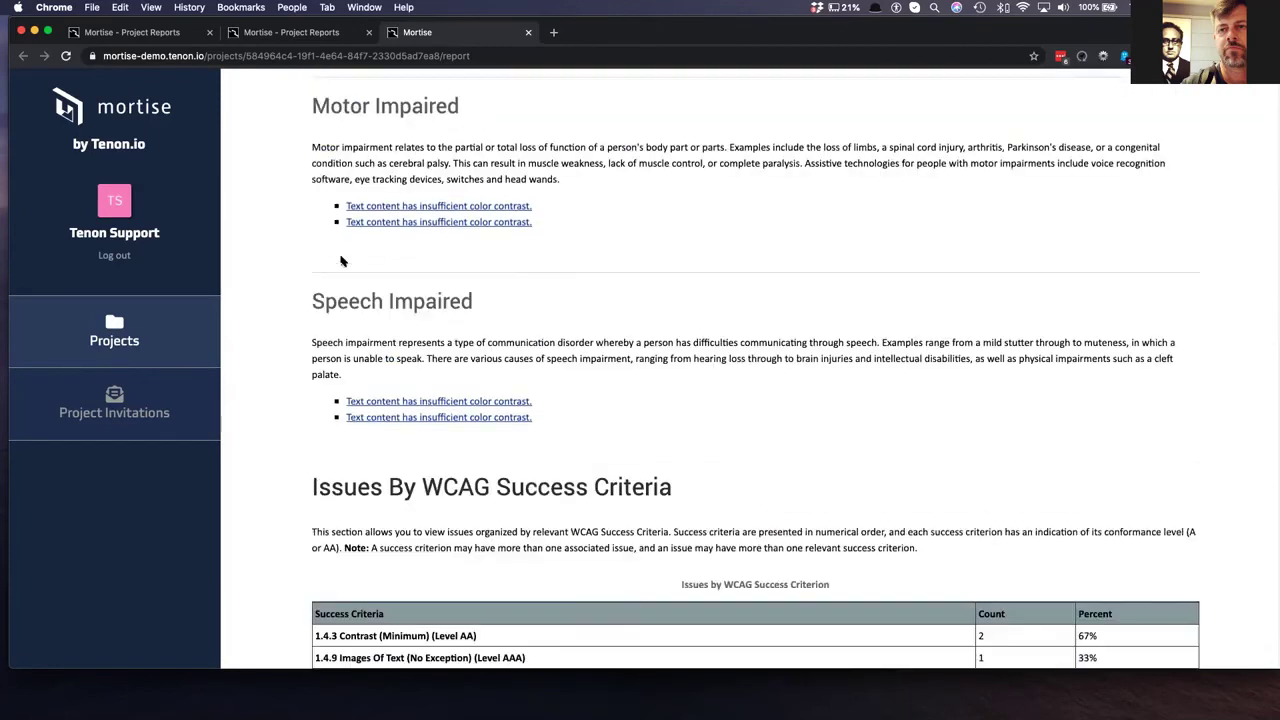
scroll(340, 261, down, 15)
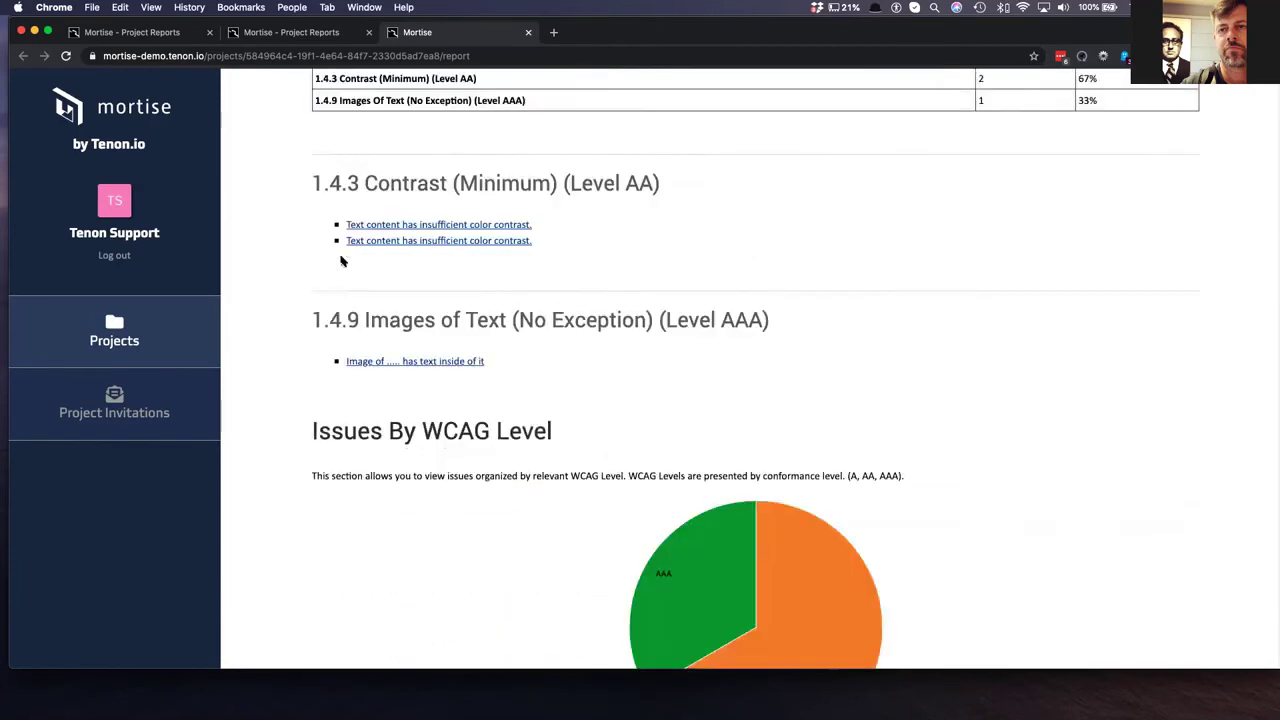
scroll(340, 261, down, 15)
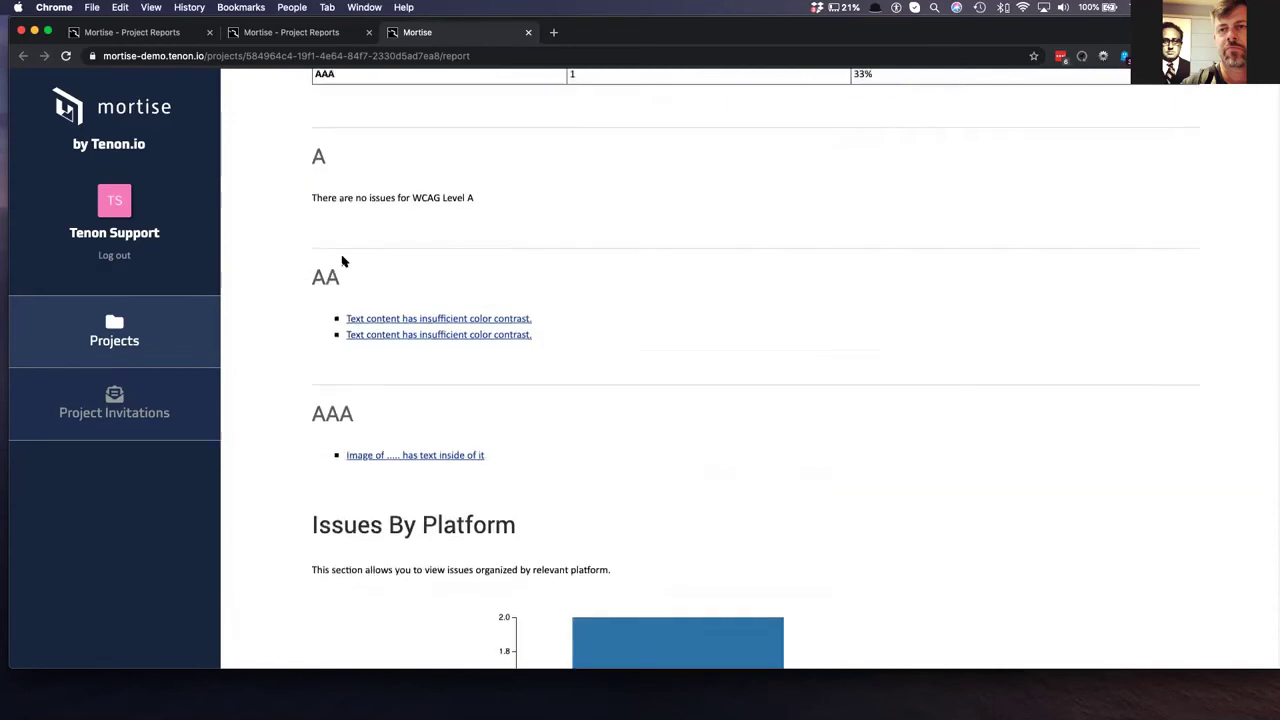
scroll(342, 261, down, 15)
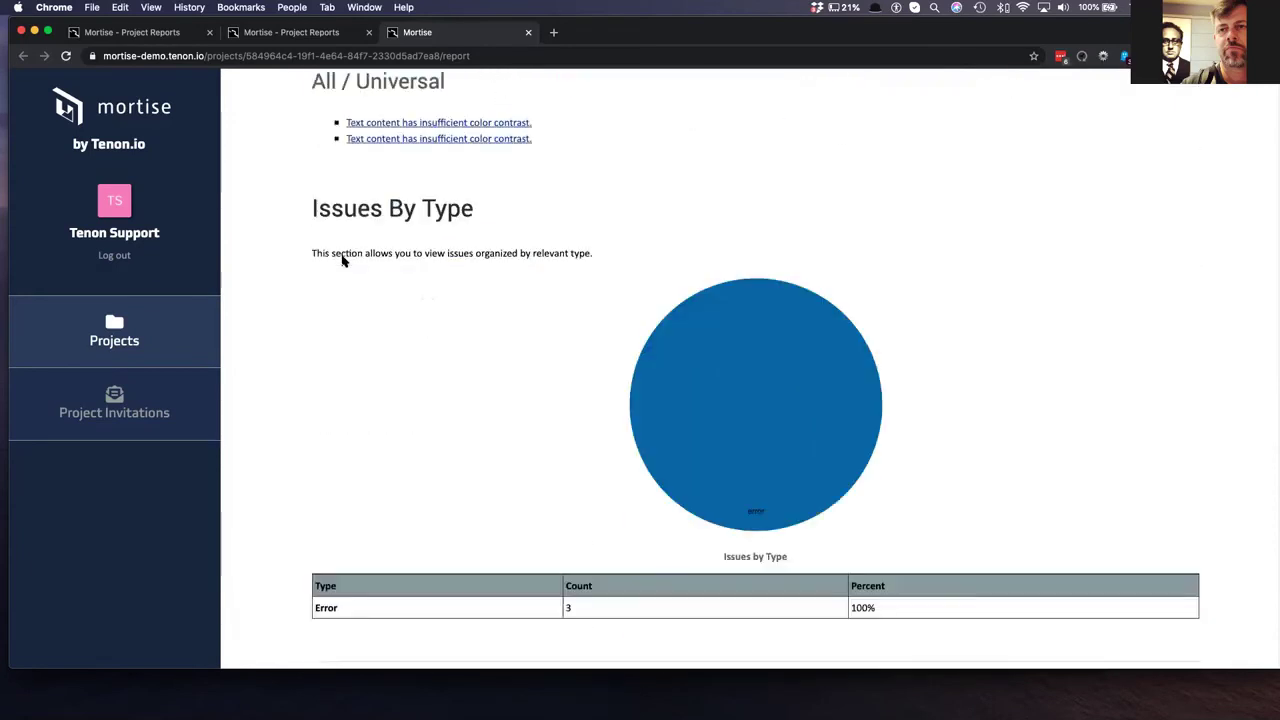
scroll(342, 261, down, 15)
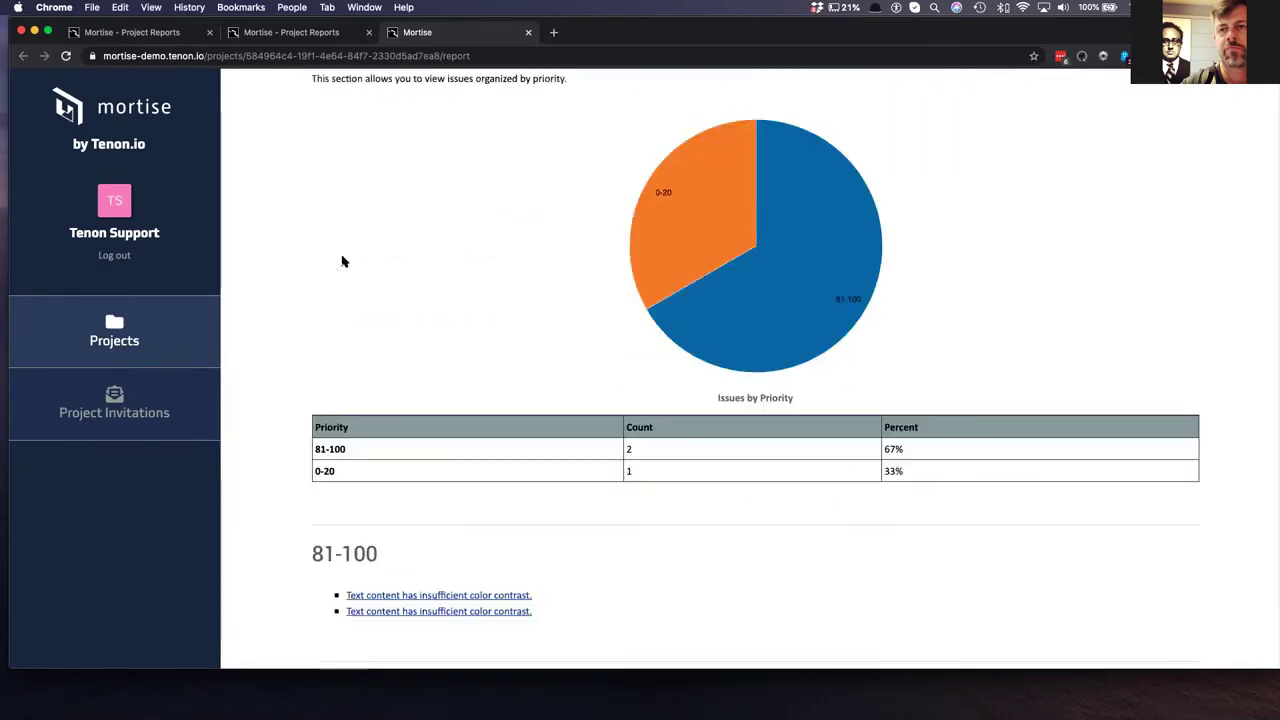
scroll(342, 261, down, 10)
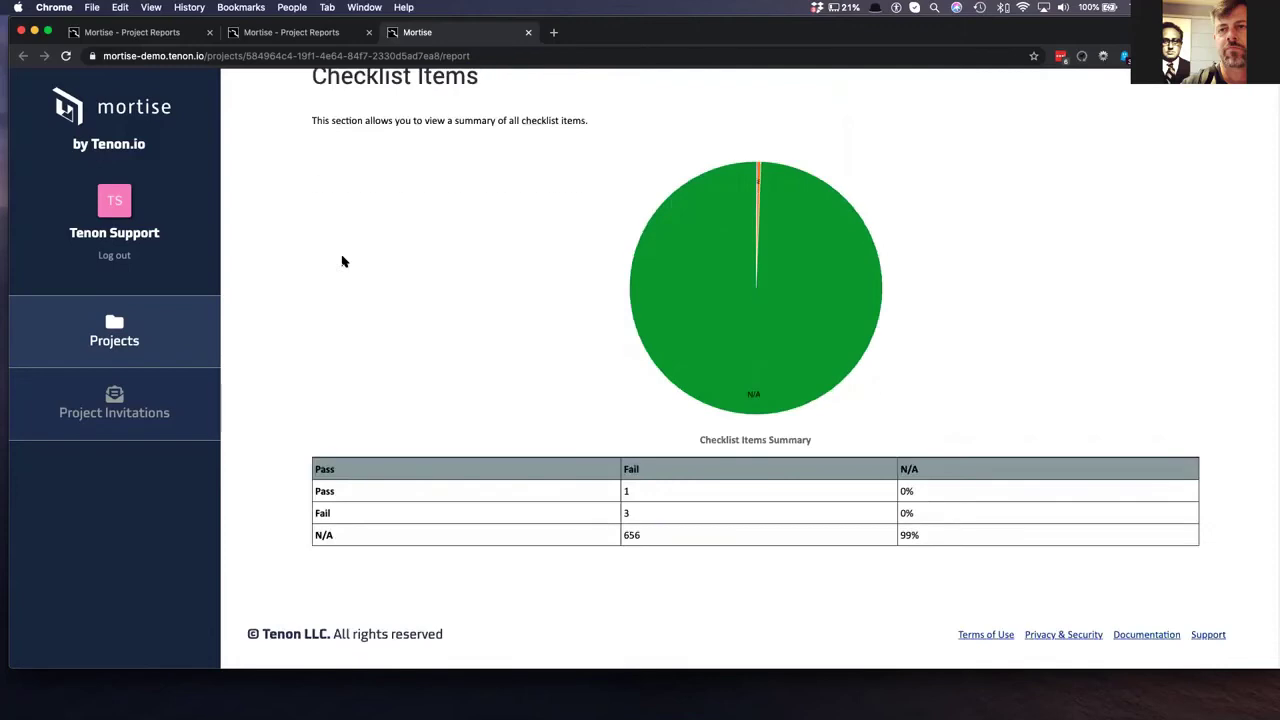
scroll(427, 359, up, 5)
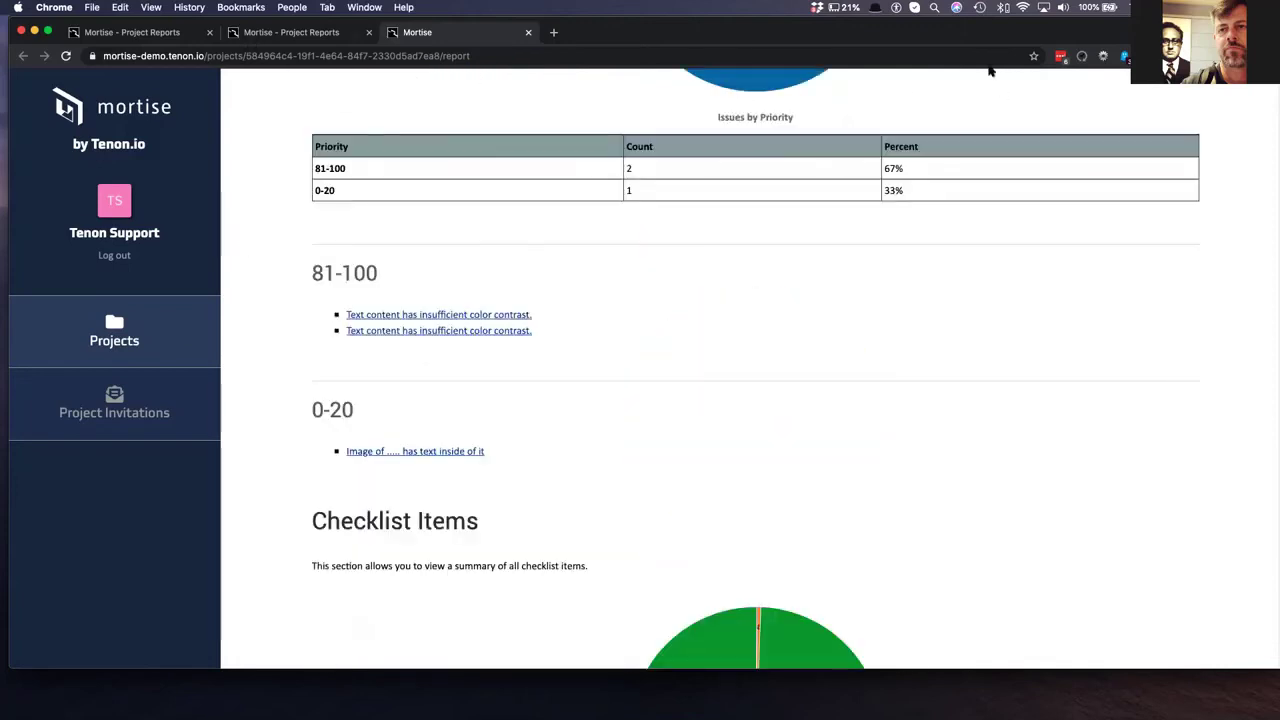
drag(955, 40, 952, 83)
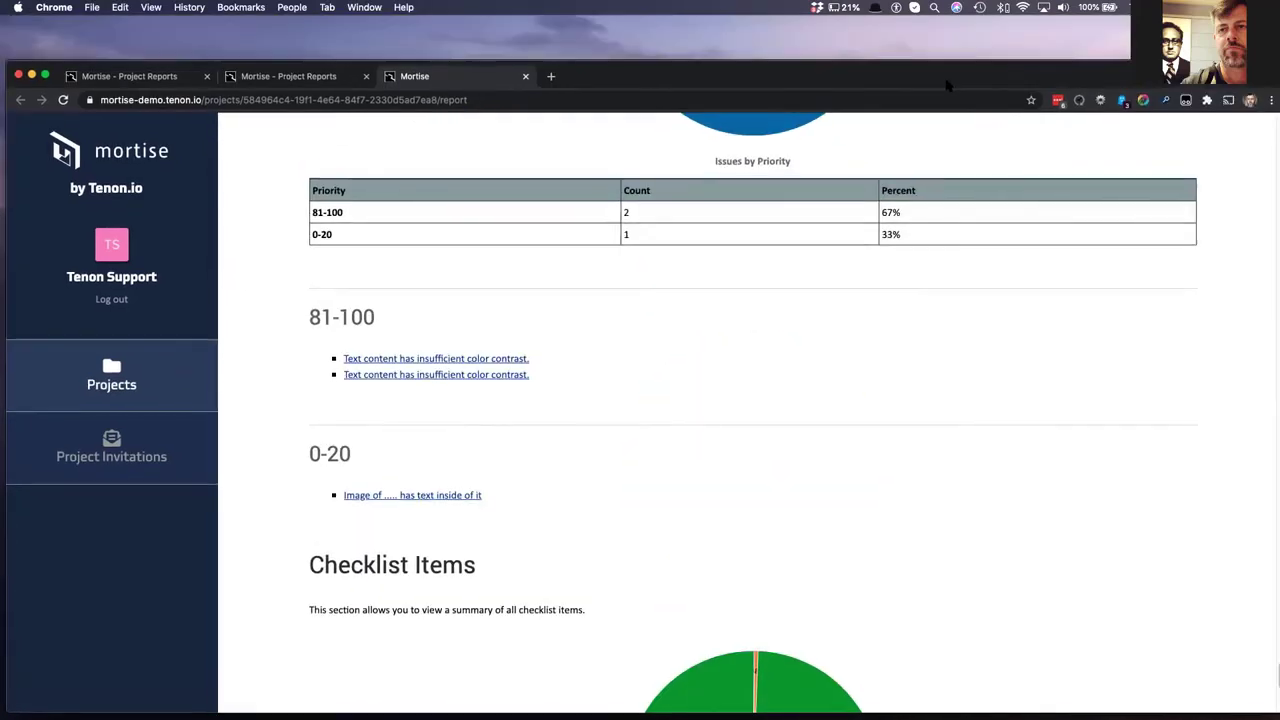
- Close the HTML report and open the Executive Summary in a new tab
click(525, 76)
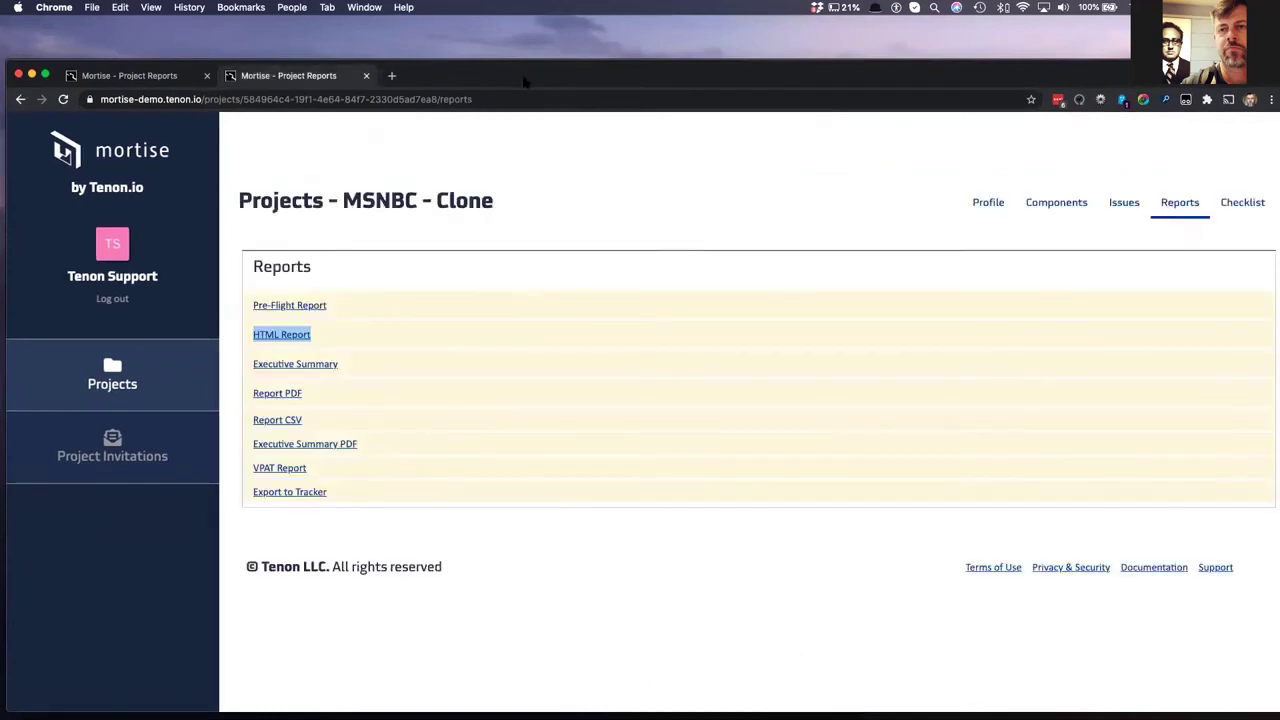
right_click(311, 367)
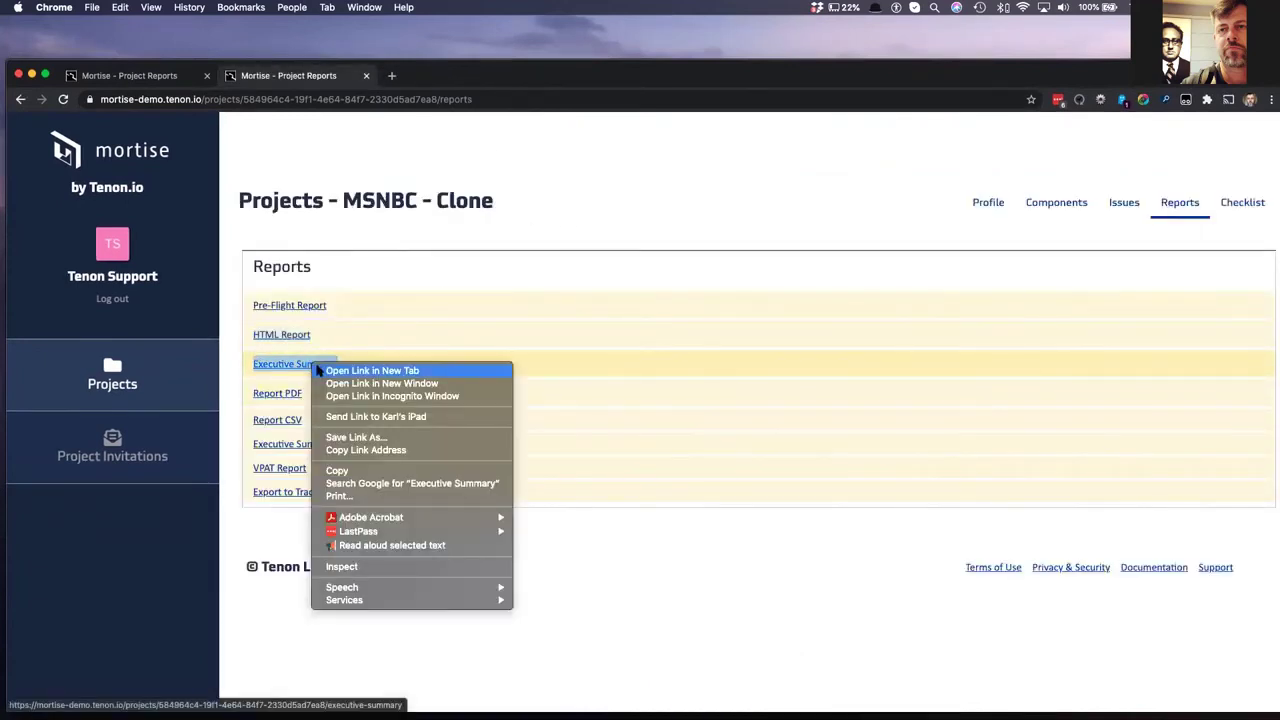
click(340, 371)
key(ctrl+Tab)
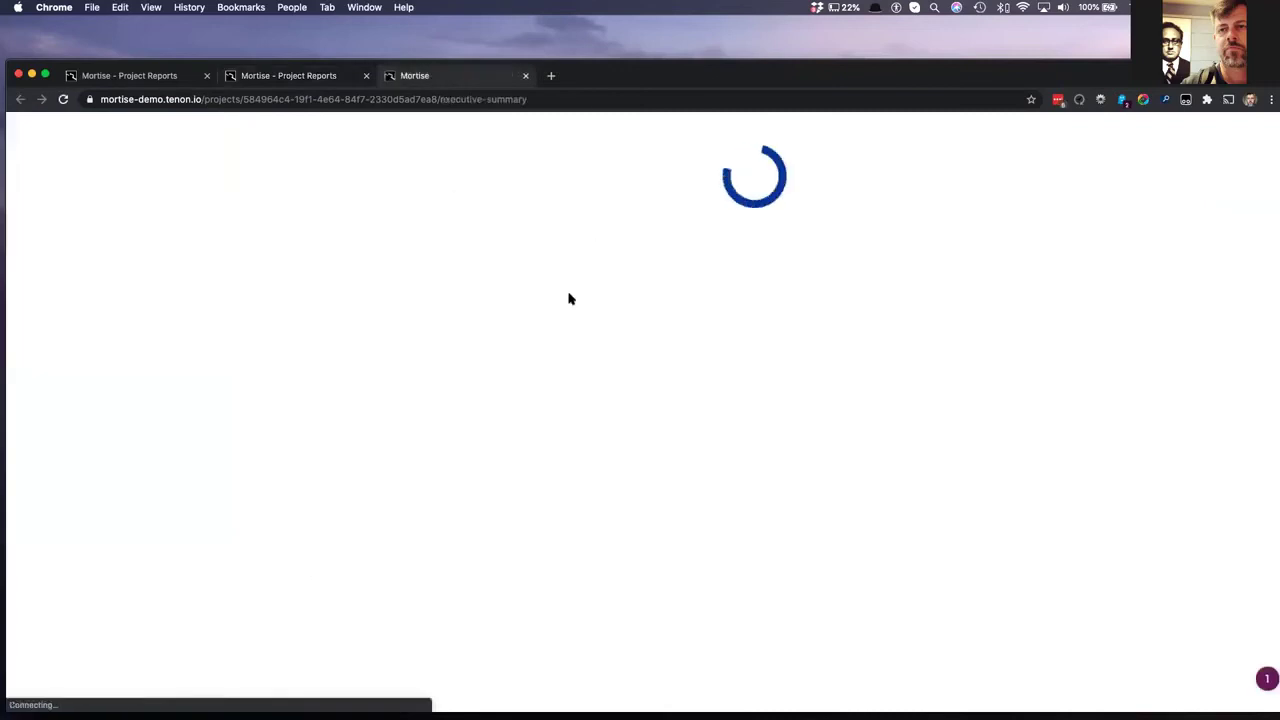
drag(877, 72, 862, 12)
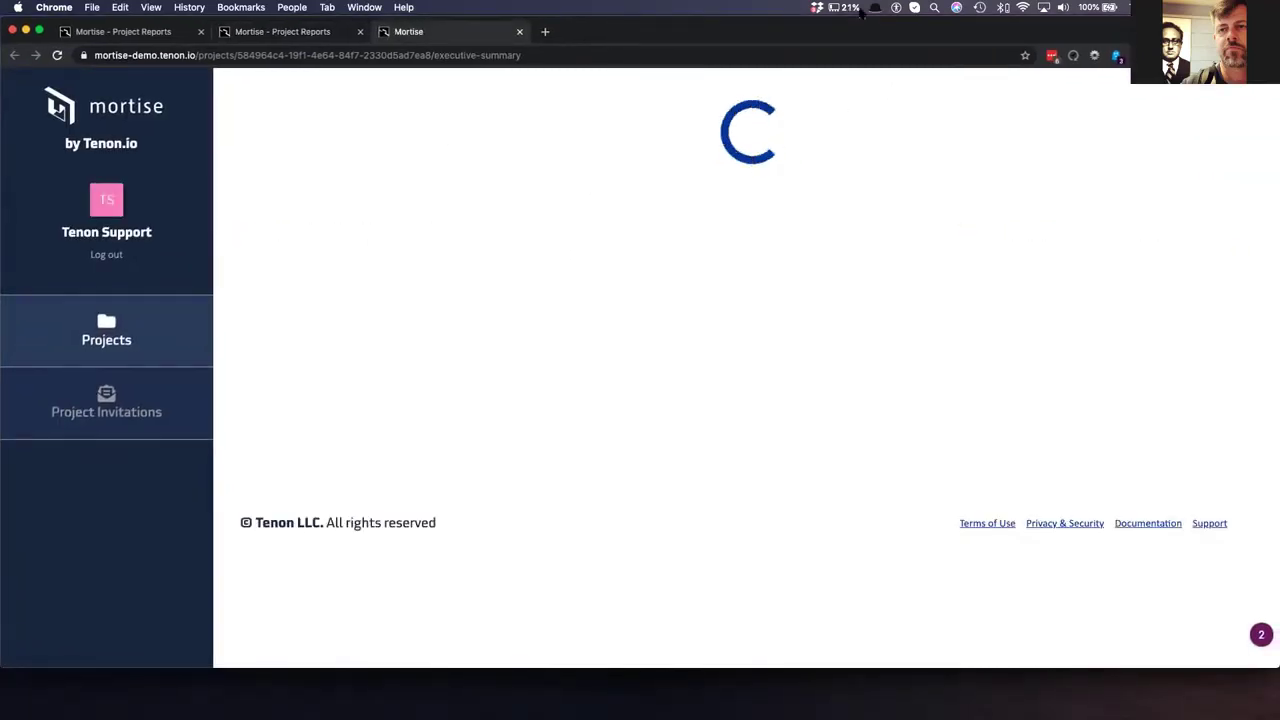
- Scroll through the whole Executive Summary, then close its tab
scroll(712, 421, down, 10)
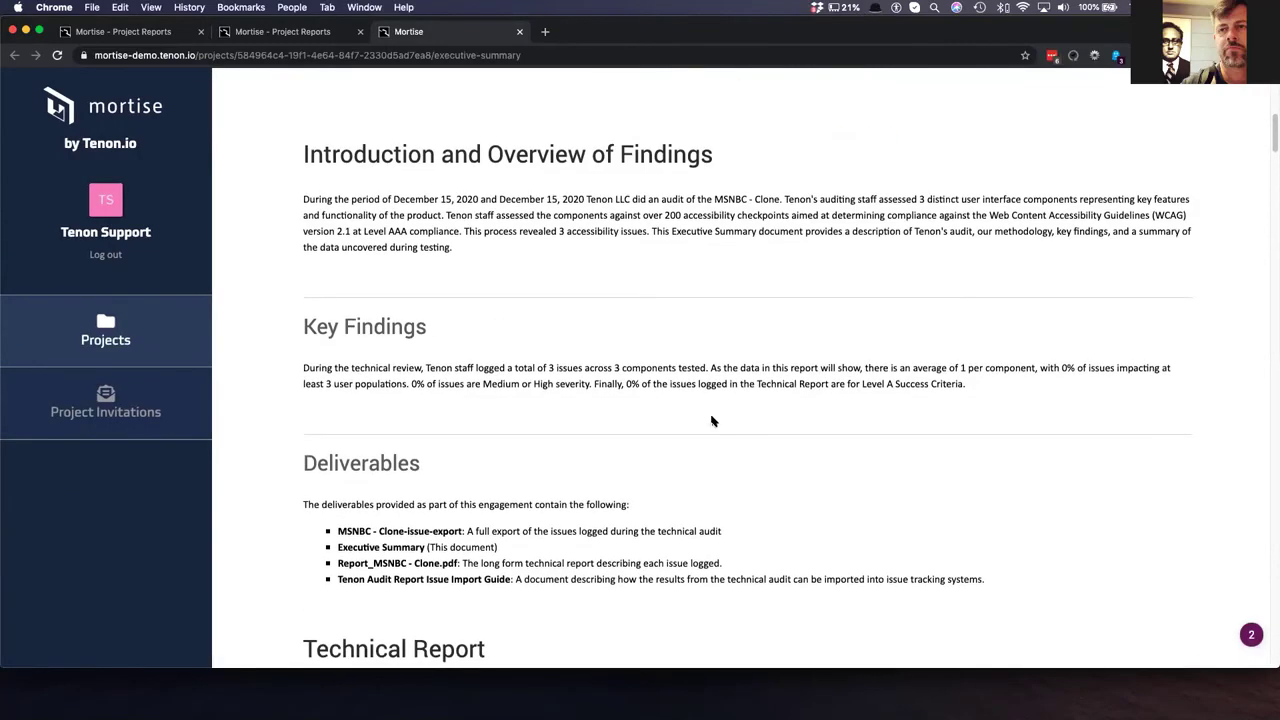
scroll(712, 421, down, 1)
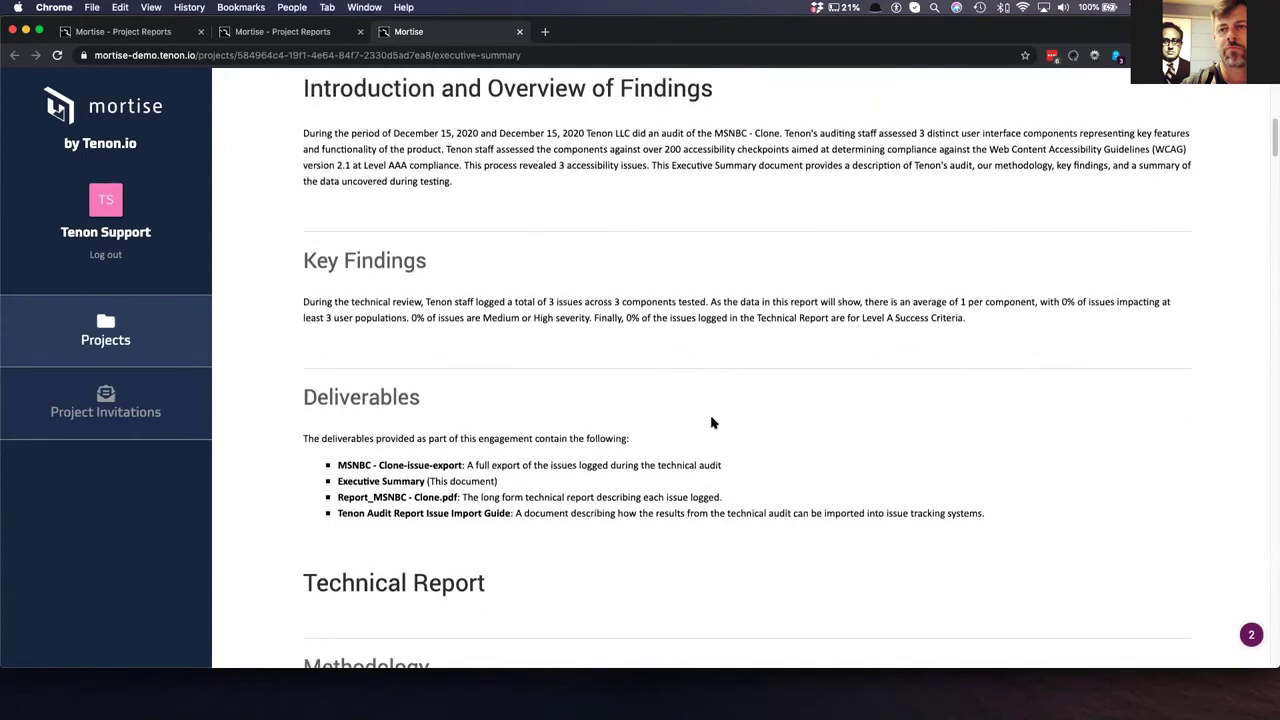
scroll(712, 421, down, 4)
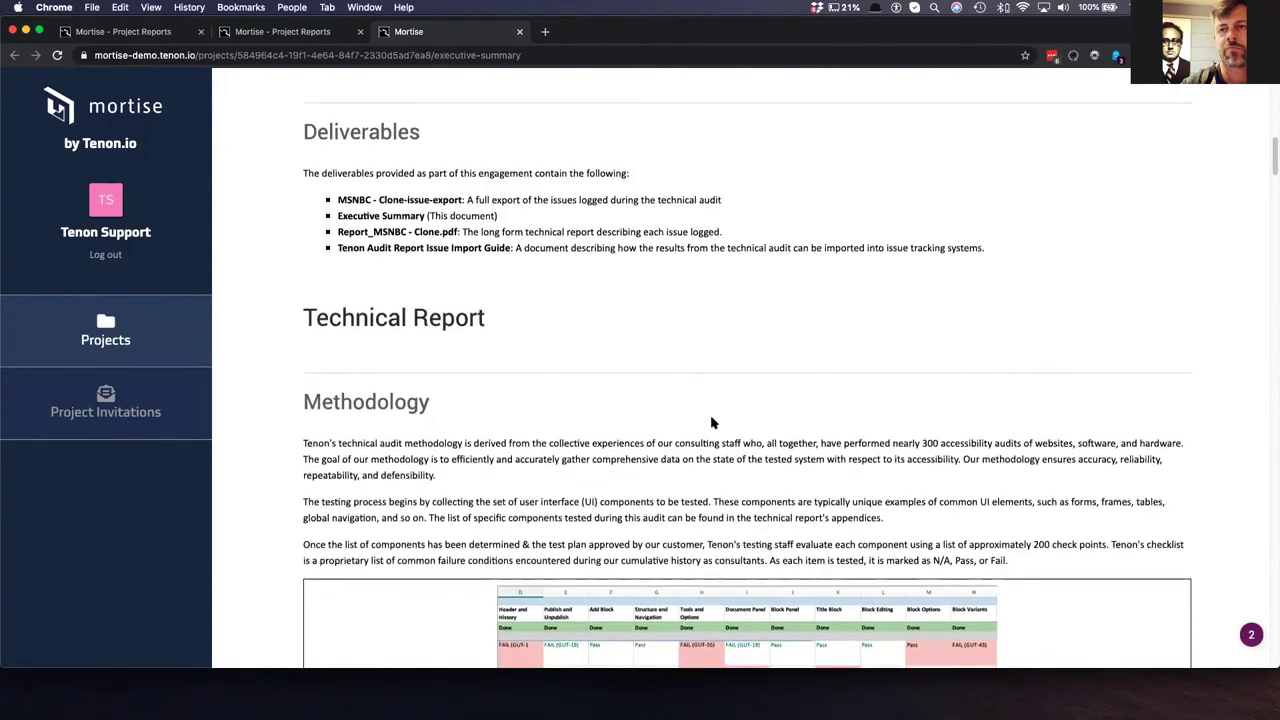
scroll(712, 421, down, 4)
scroll(712, 423, down, 4)
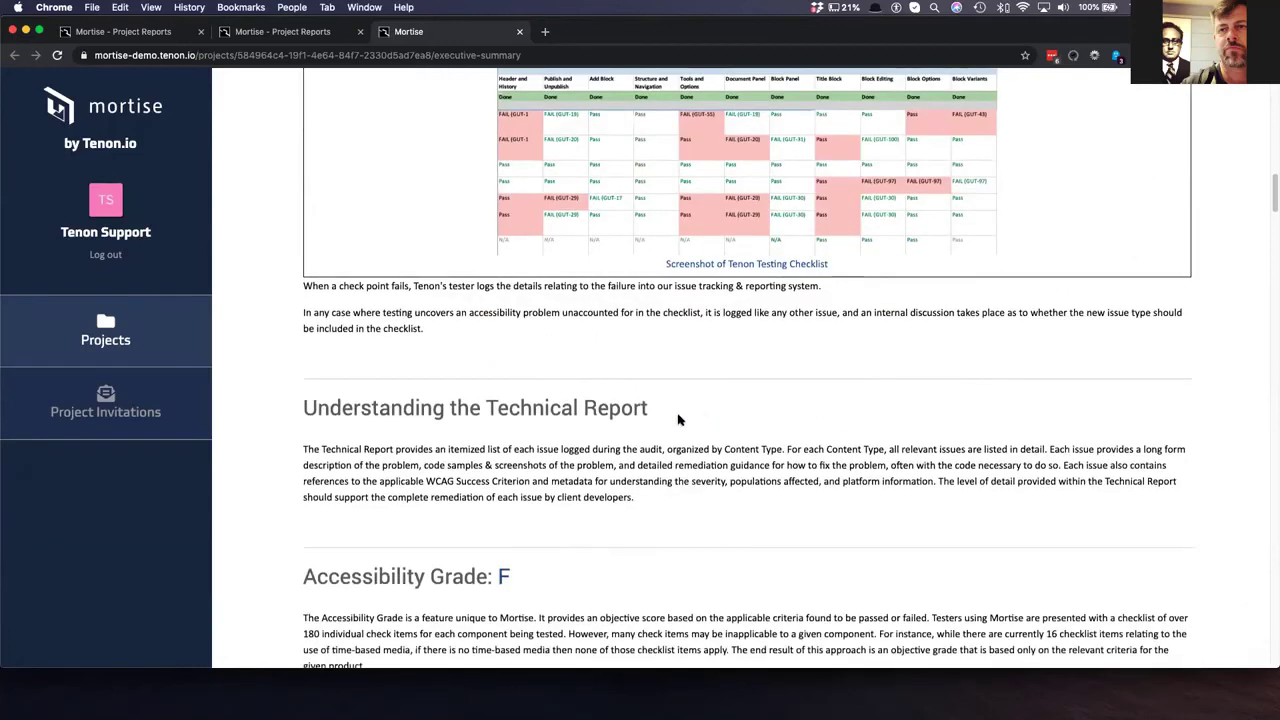
scroll(474, 408, down, 3)
scroll(232, 373, down, 7)
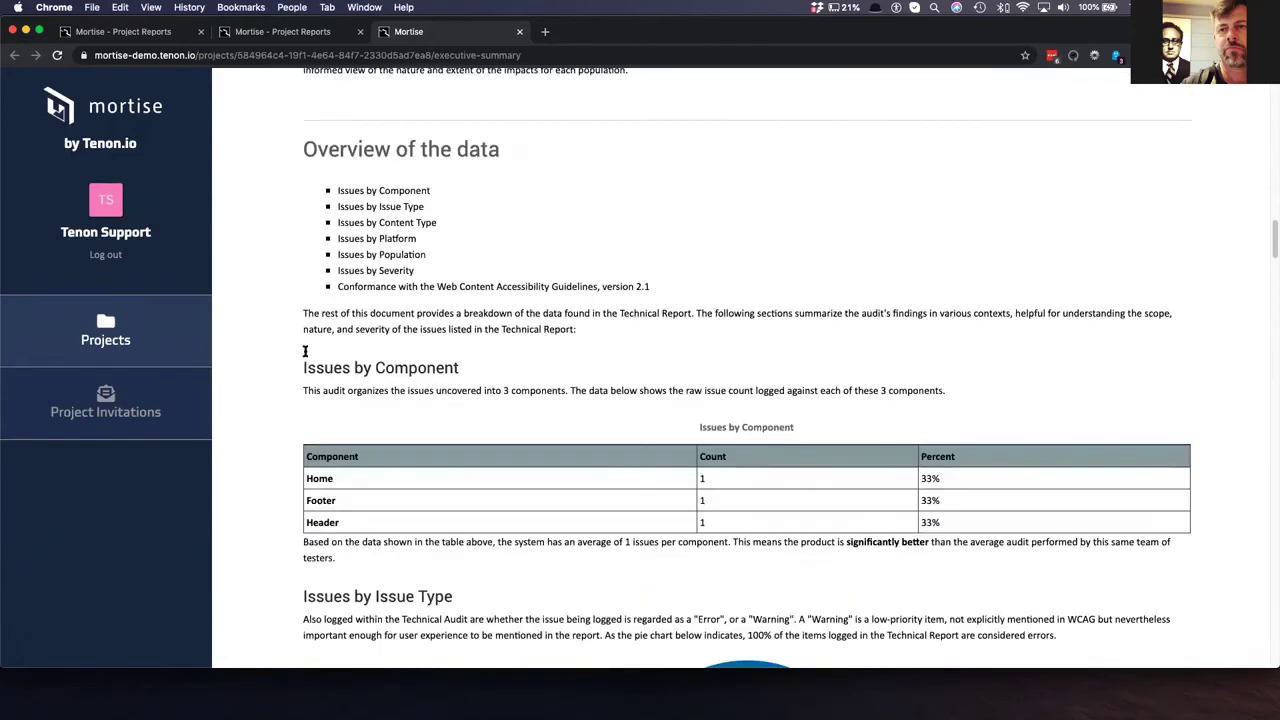
scroll(462, 307, down, 4)
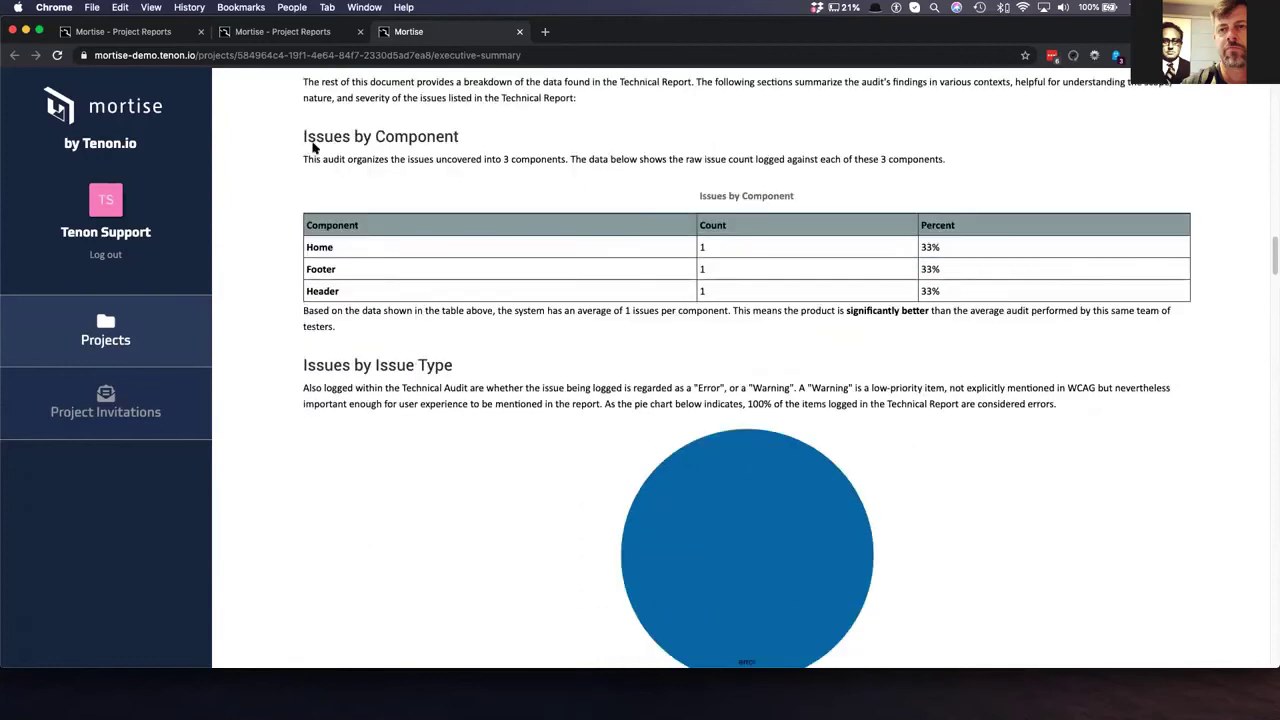
scroll(407, 312, down, 15)
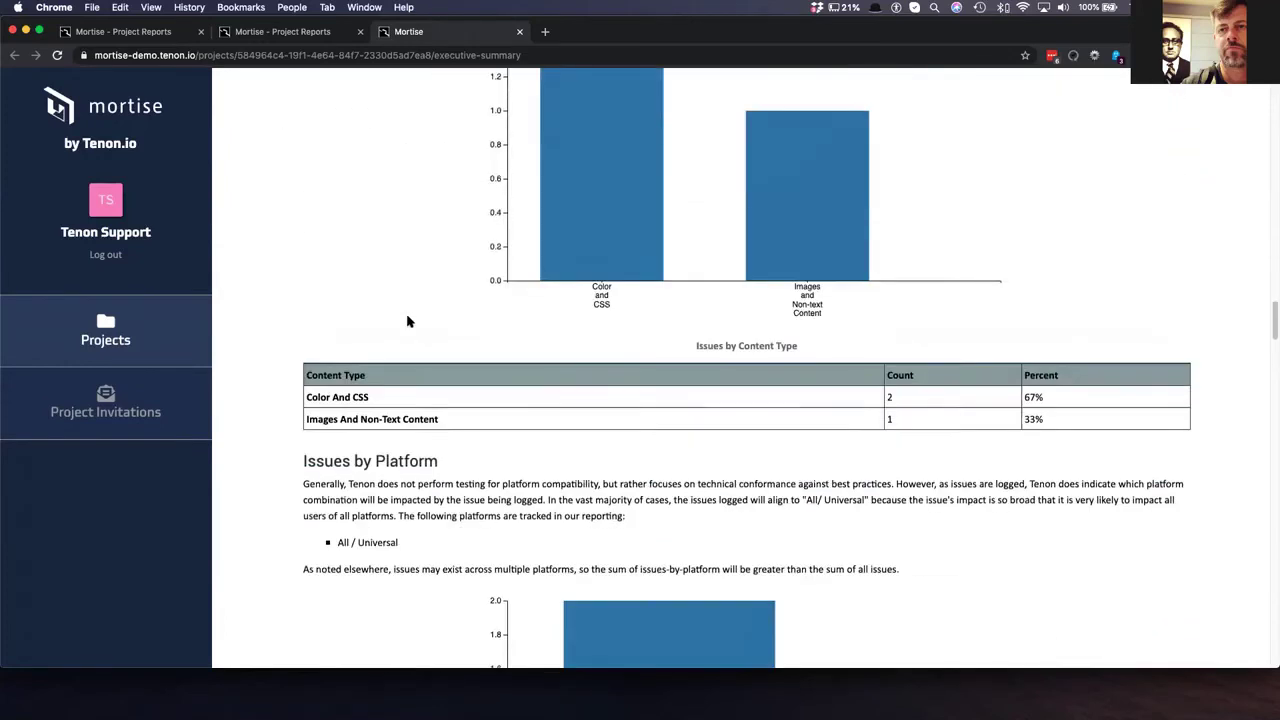
scroll(407, 321, down, 20)
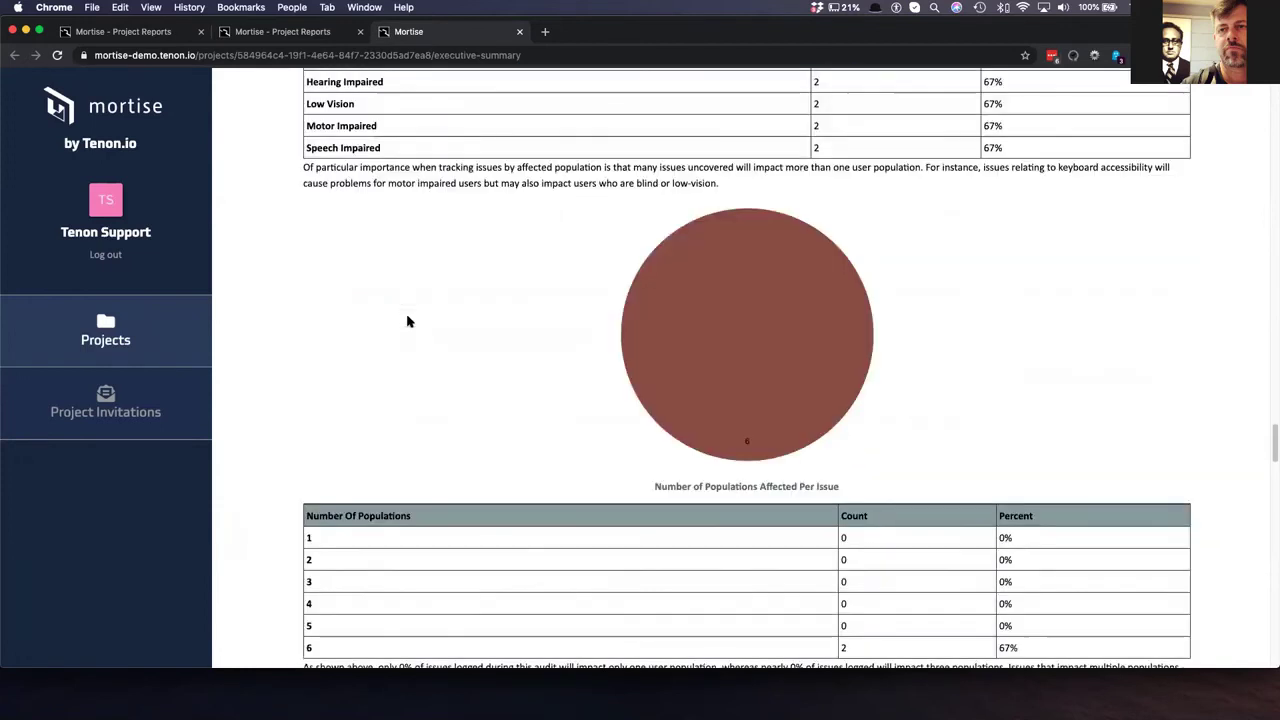
scroll(407, 321, down, 10)
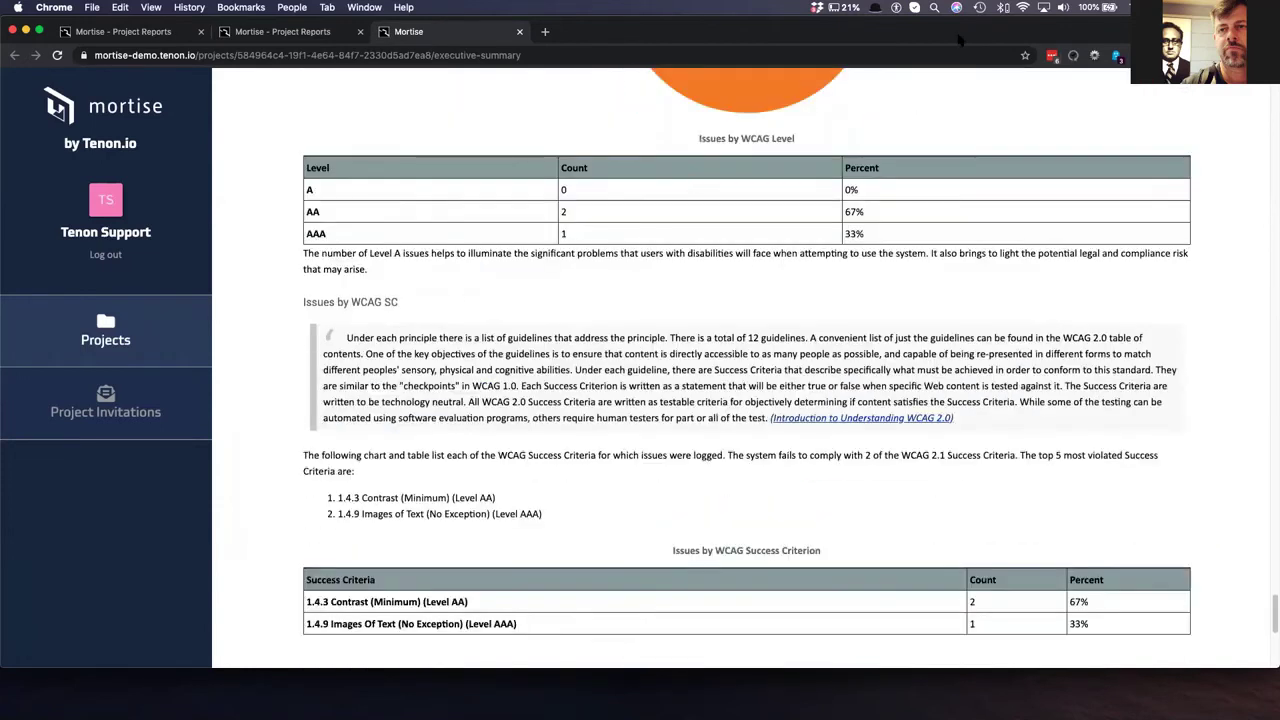
drag(955, 48, 955, 108)
key(super+w)
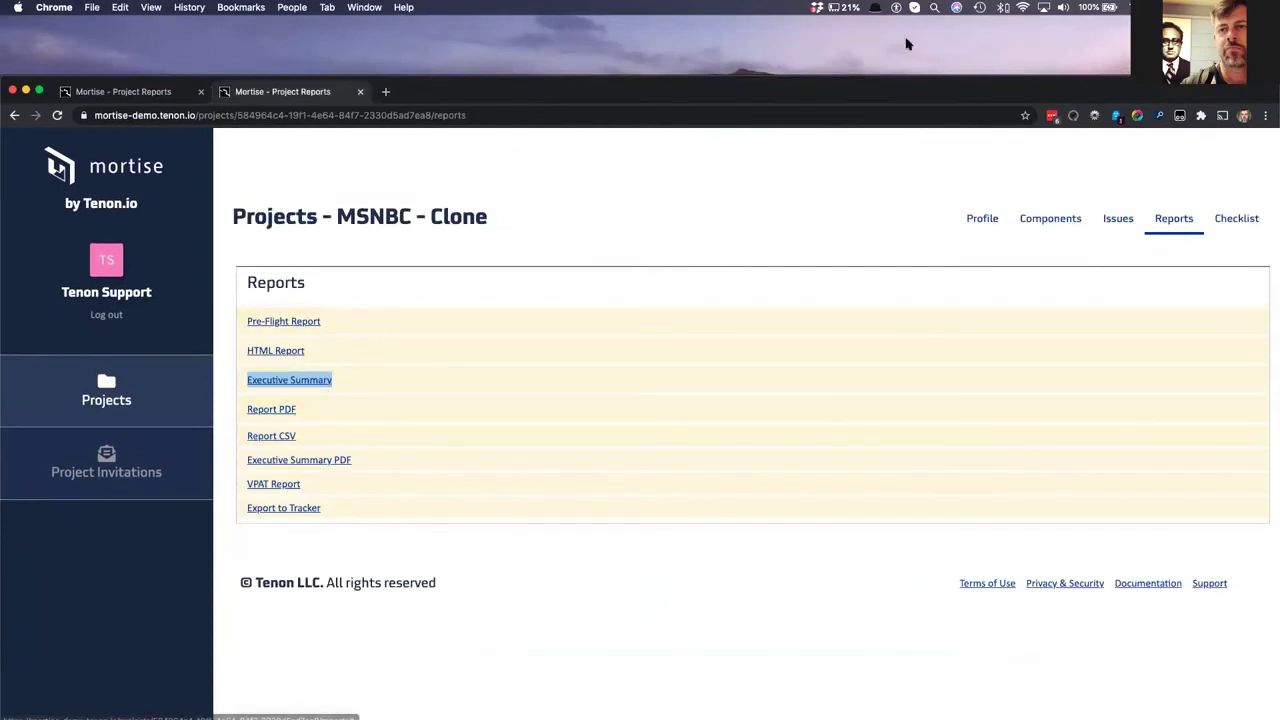
- Save the Report CSV export and open the downloaded 'MSNBC - Clone - report.csv'
drag(886, 85, 886, 35)
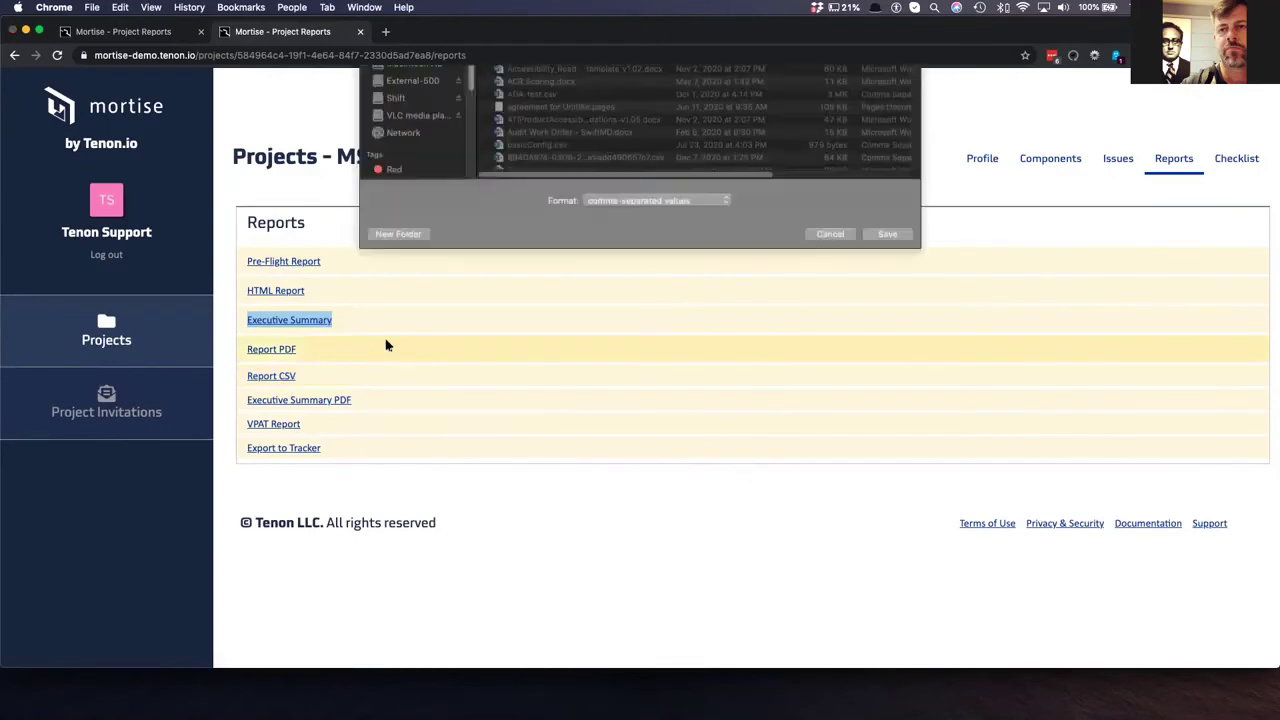
click(890, 519)
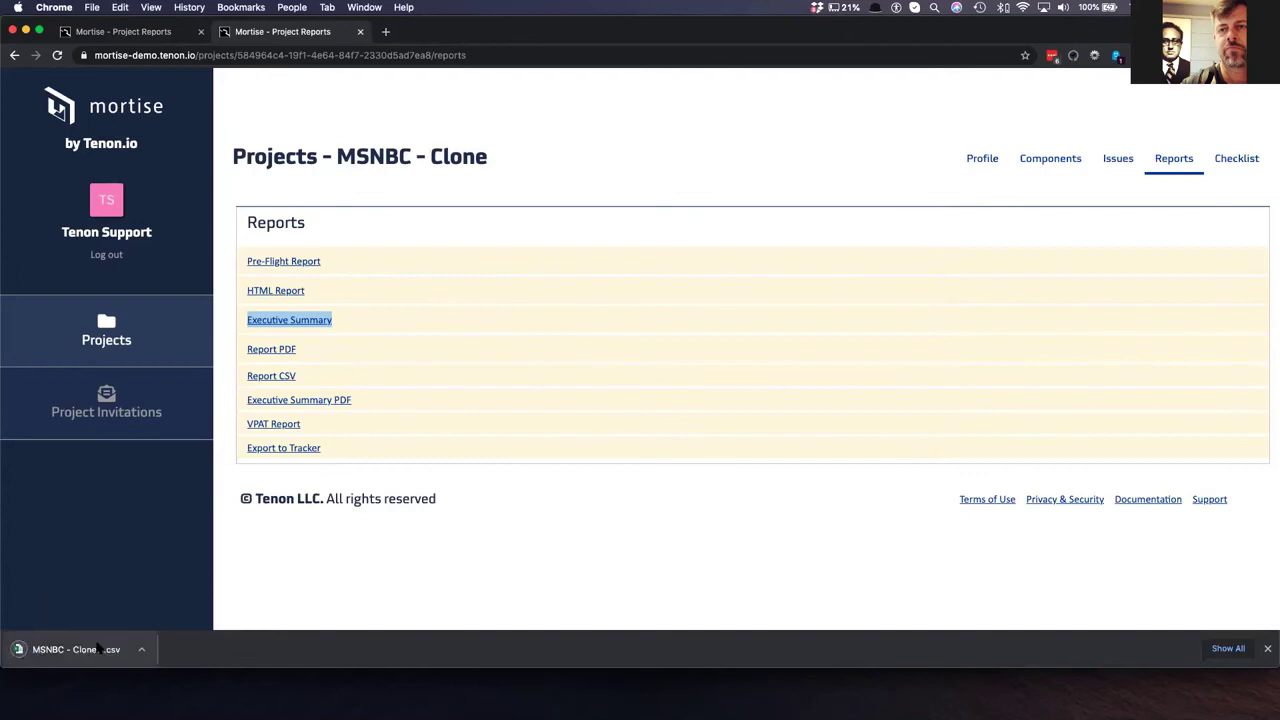
click(97, 648)
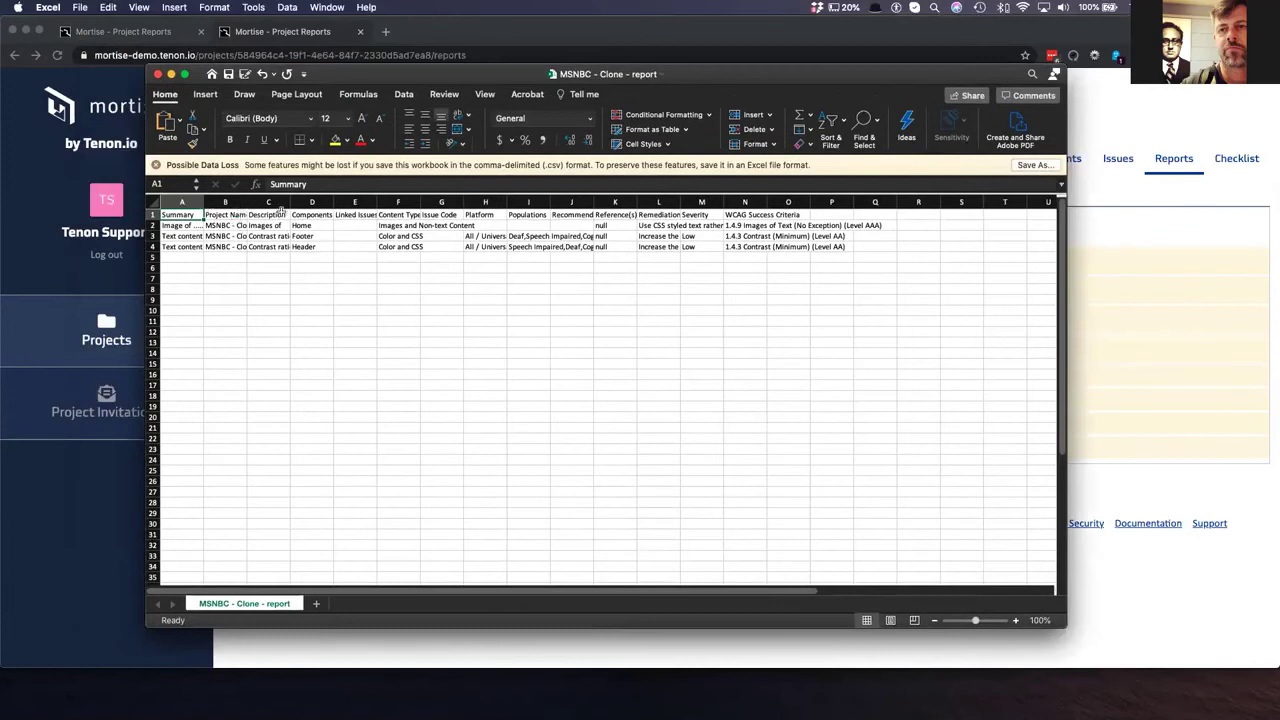
- Autofit Description column C, then close the CSV workbook without saving
double_click(289, 207)
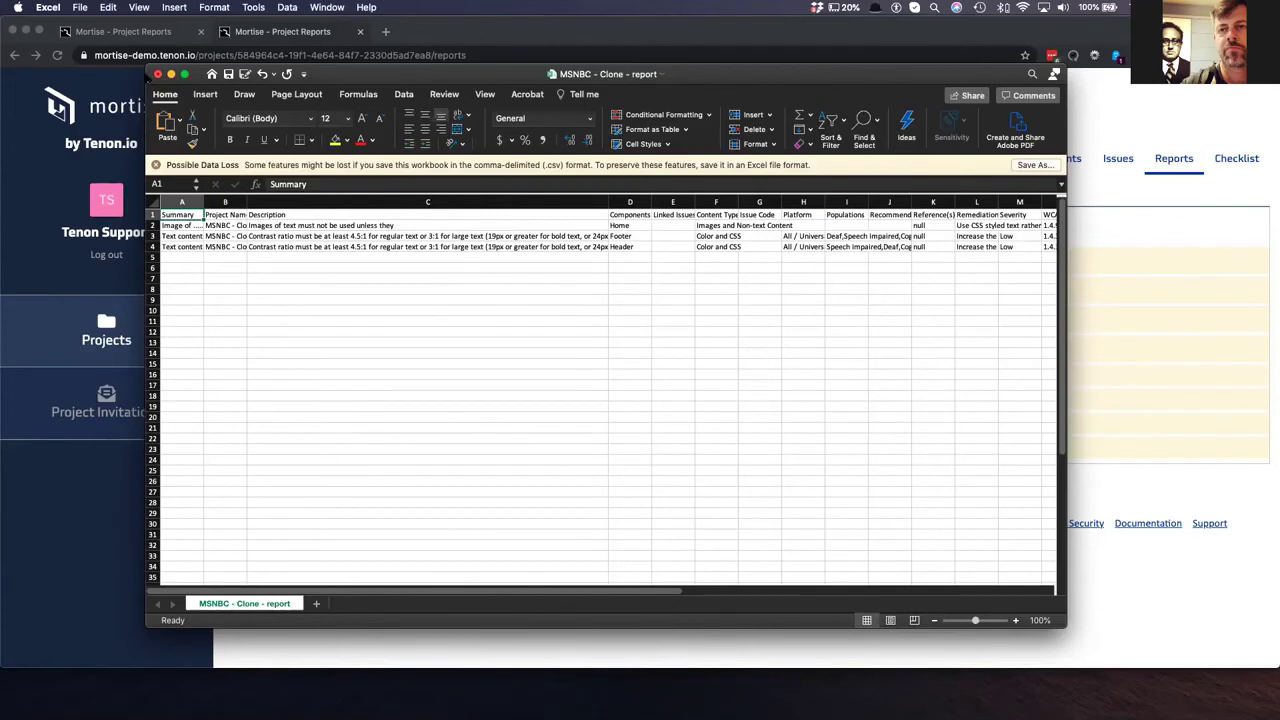
key(super+w)
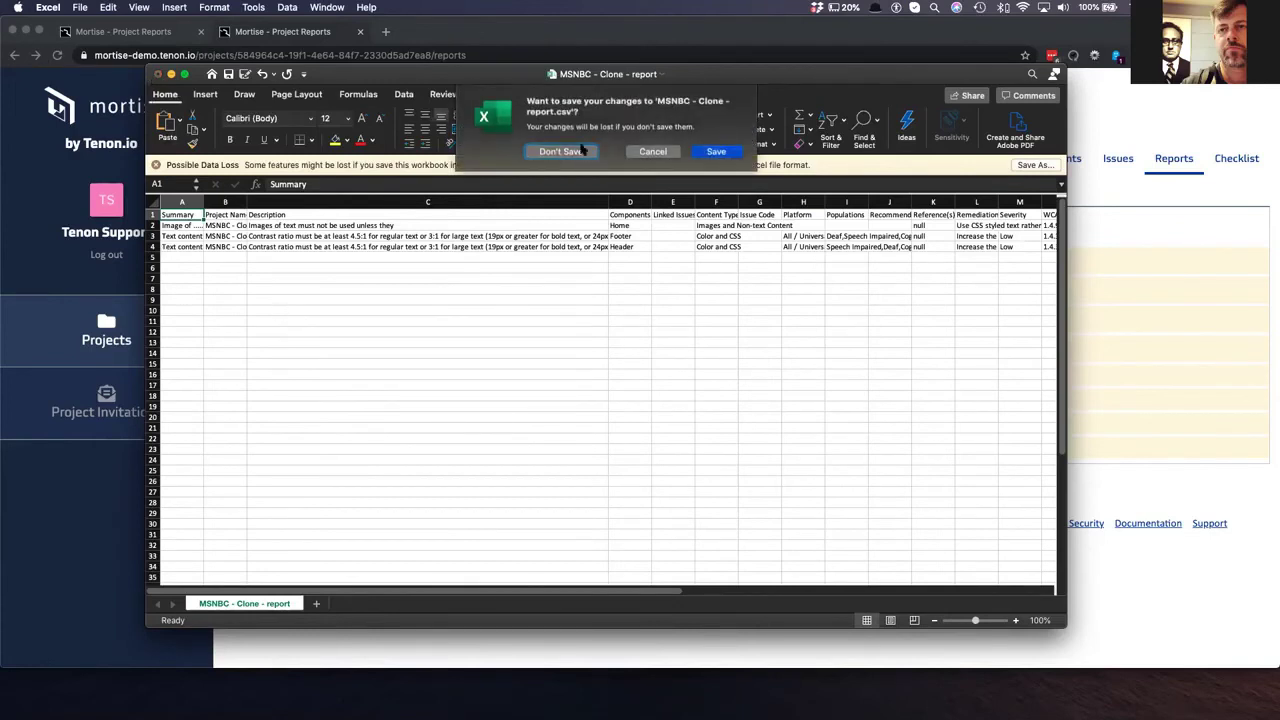
click(560, 152)
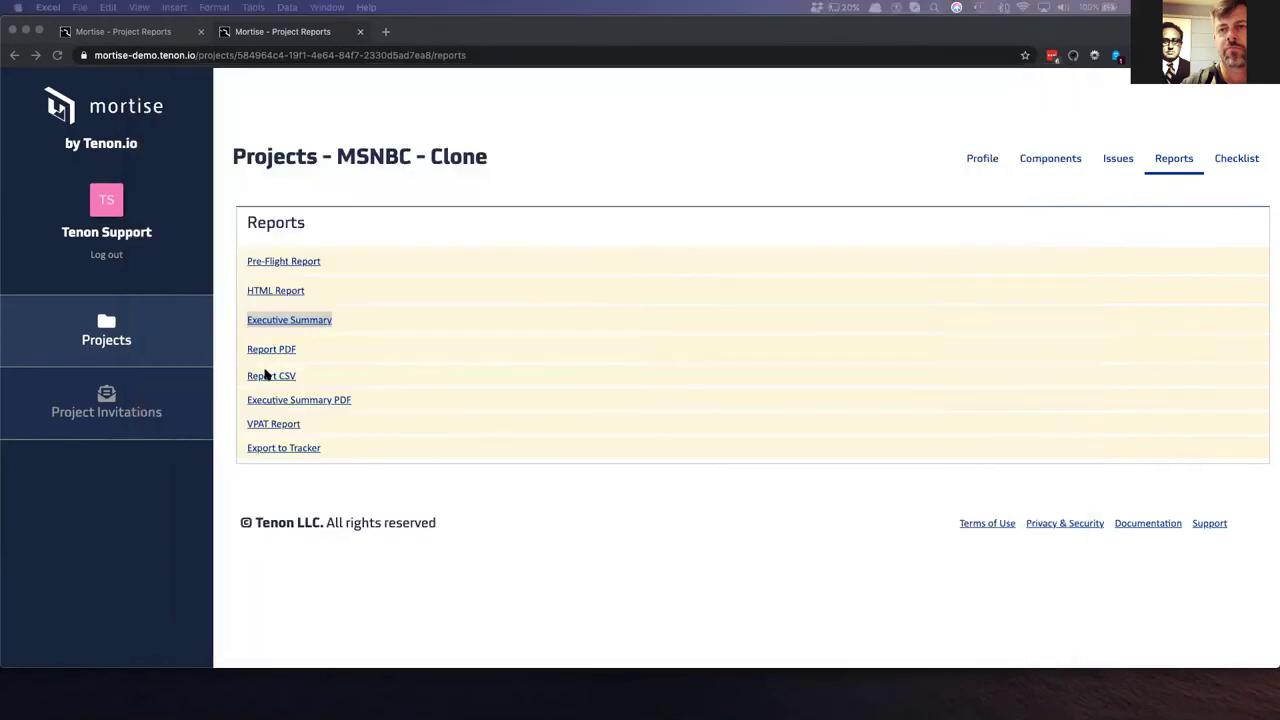
- Open the Export to Tracker form and select Jira as the tracker
click(266, 449)
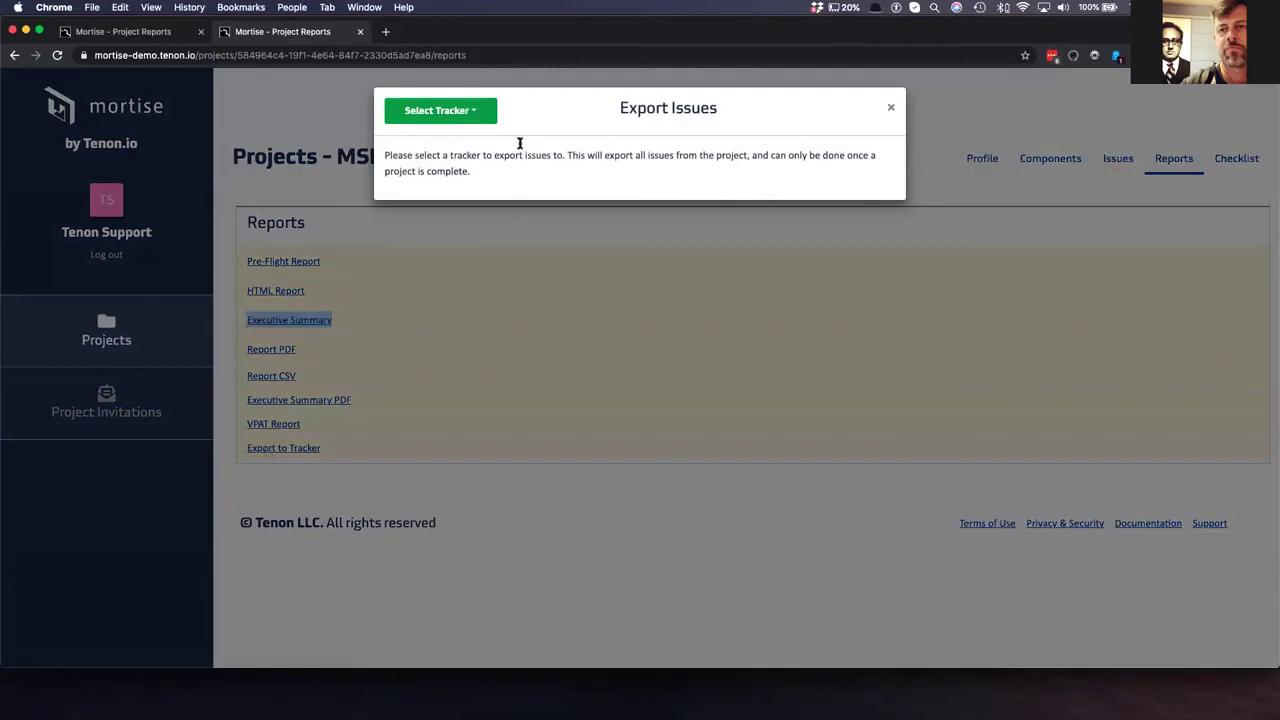
click(482, 112)
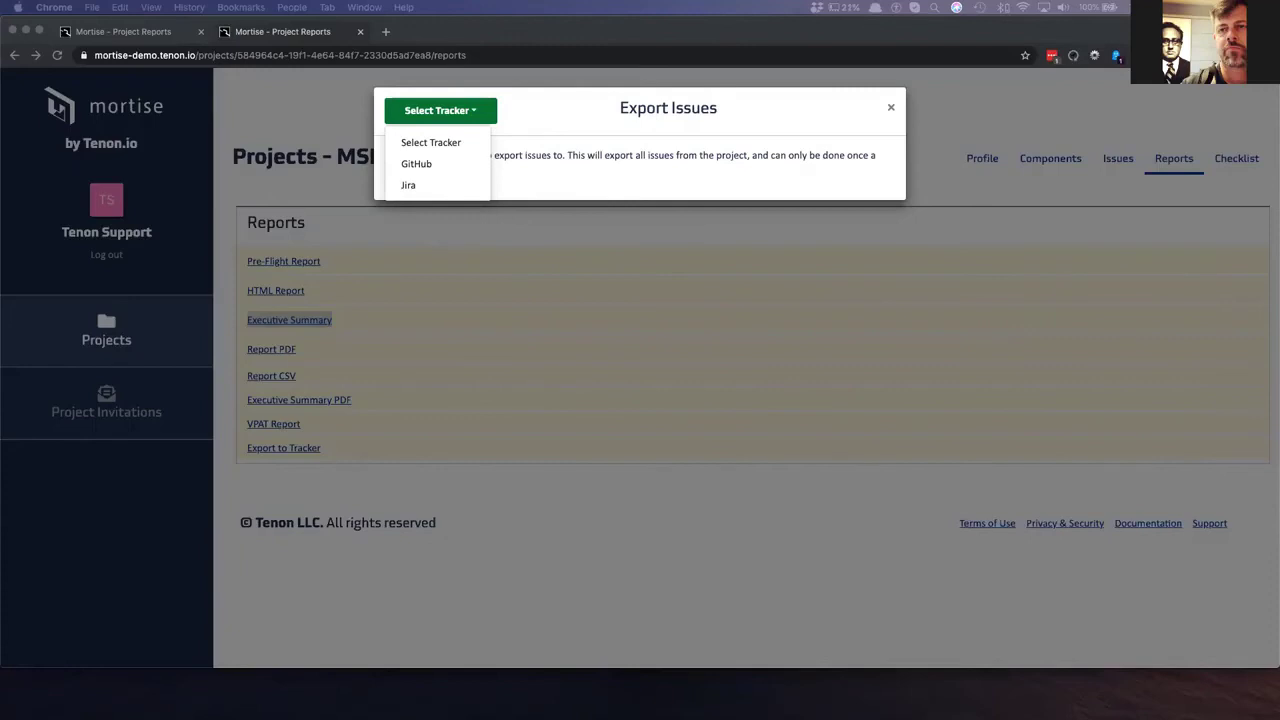
click(408, 185)
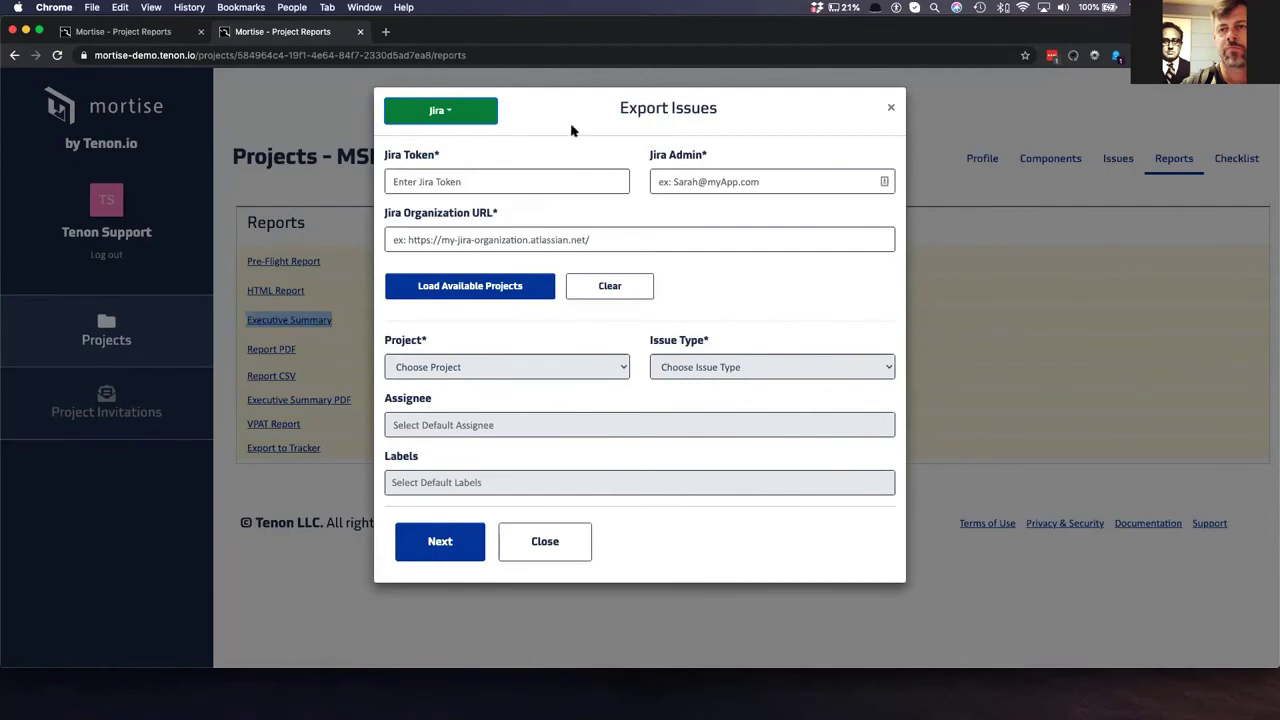
- Check the empty Jira Token, Admin and Organization URL fields, then switch to the Jira window
click(477, 178)
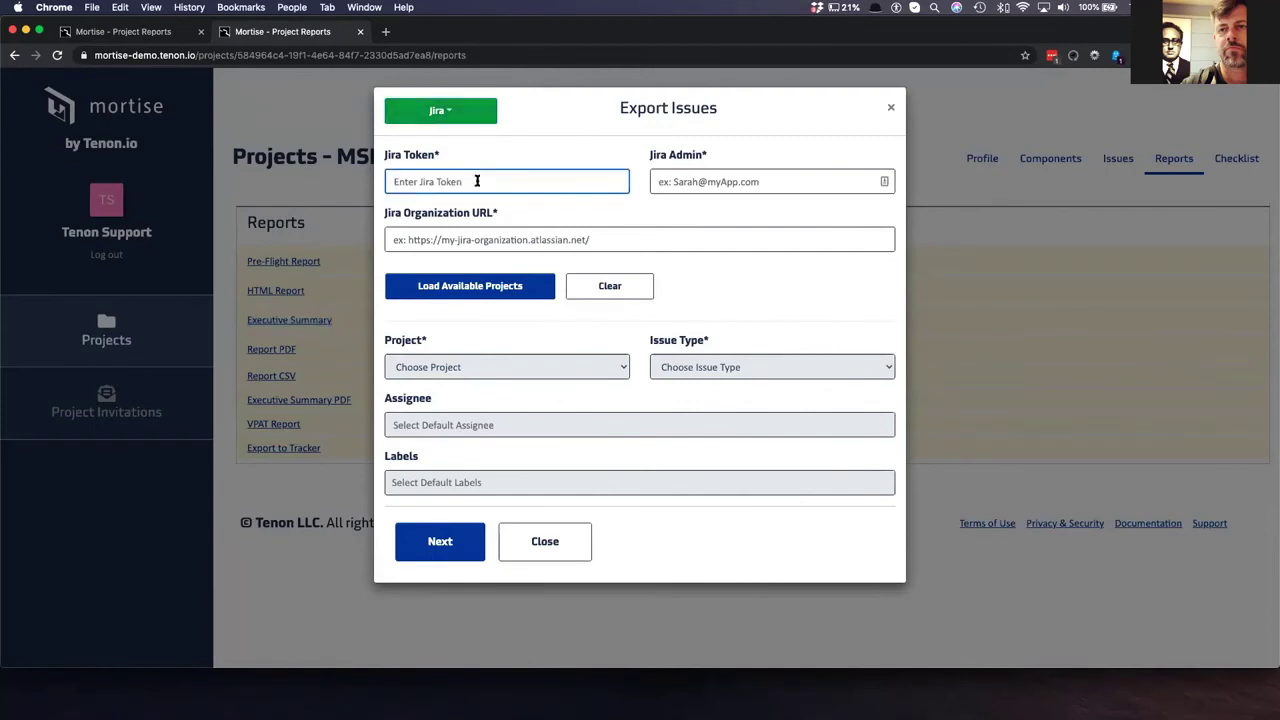
click(735, 183)
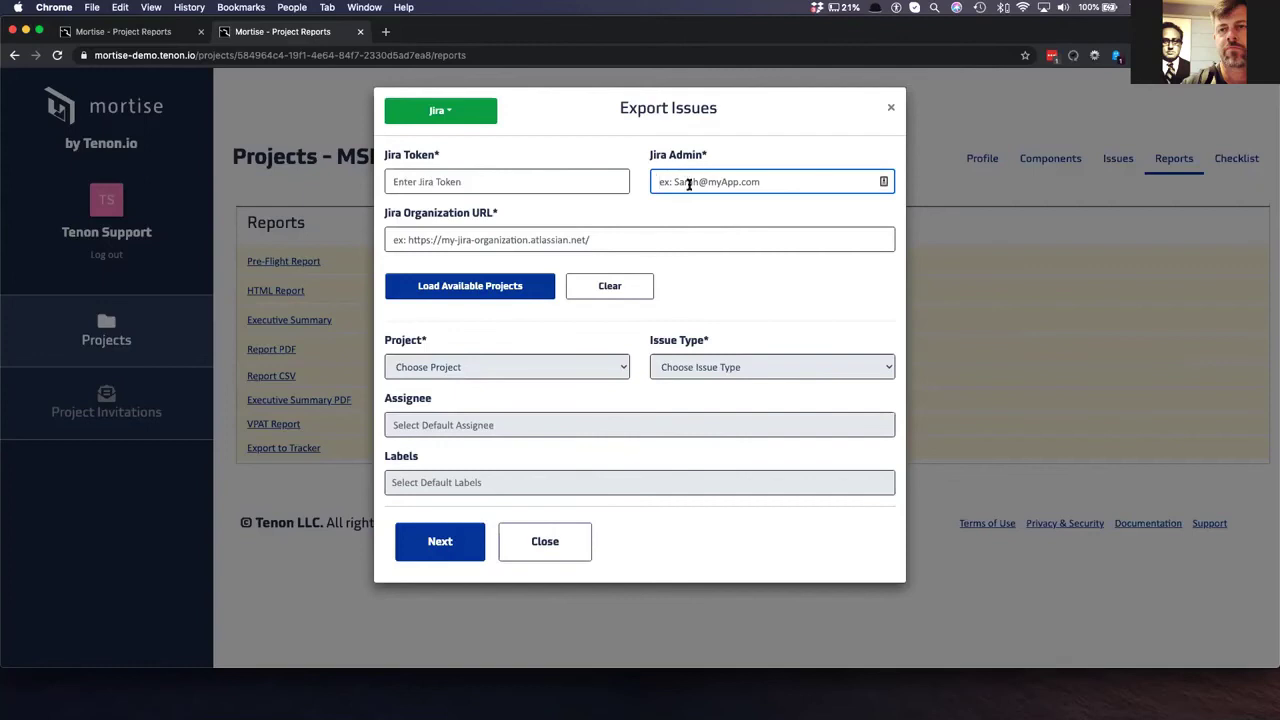
click(478, 237)
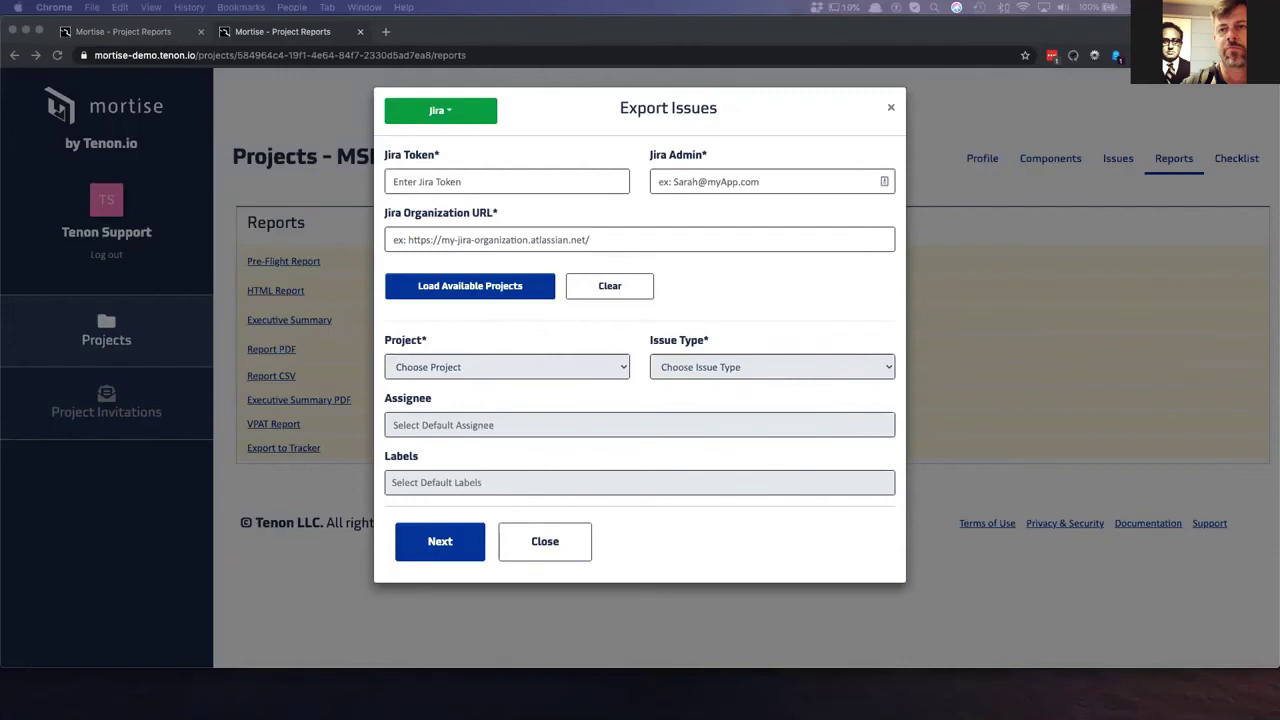
key(ctrl+Right)
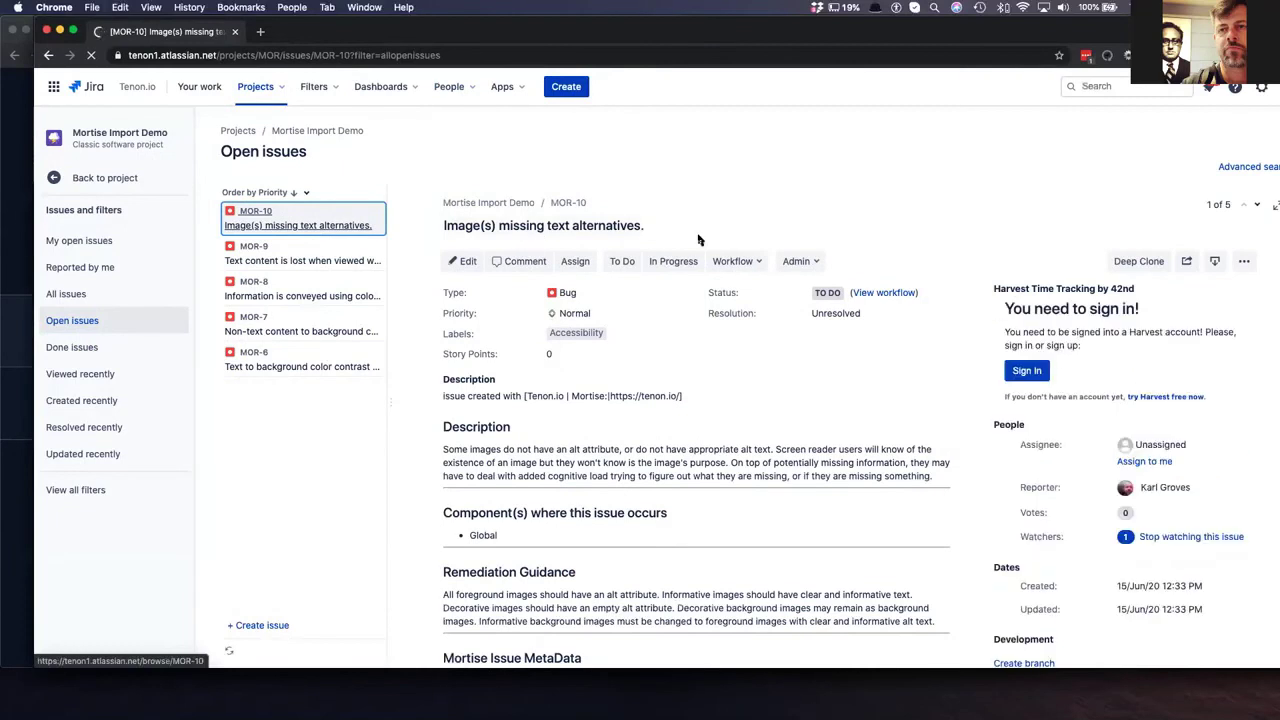
- Review Jira issues MOR-9 and MOR-8 with their Mortise metadata, then minimize Jira
click(270, 250)
click(285, 296)
scroll(642, 283, down, 5)
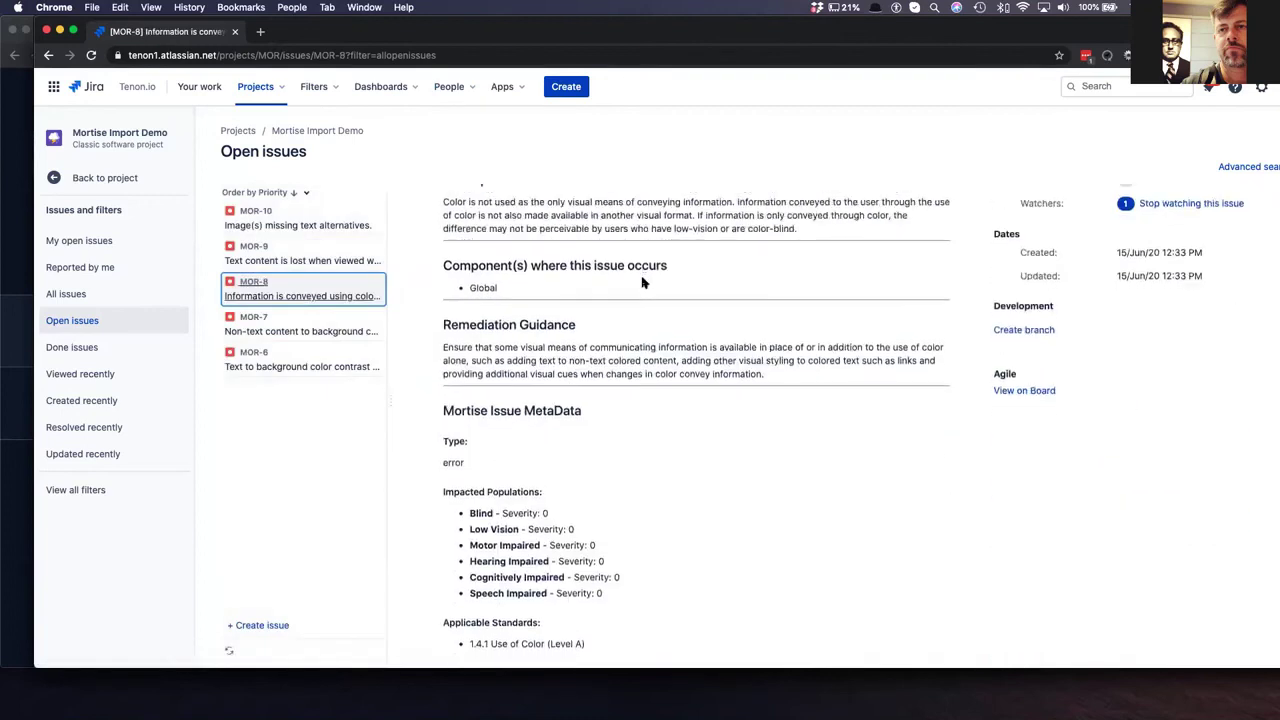
scroll(642, 283, down, 3)
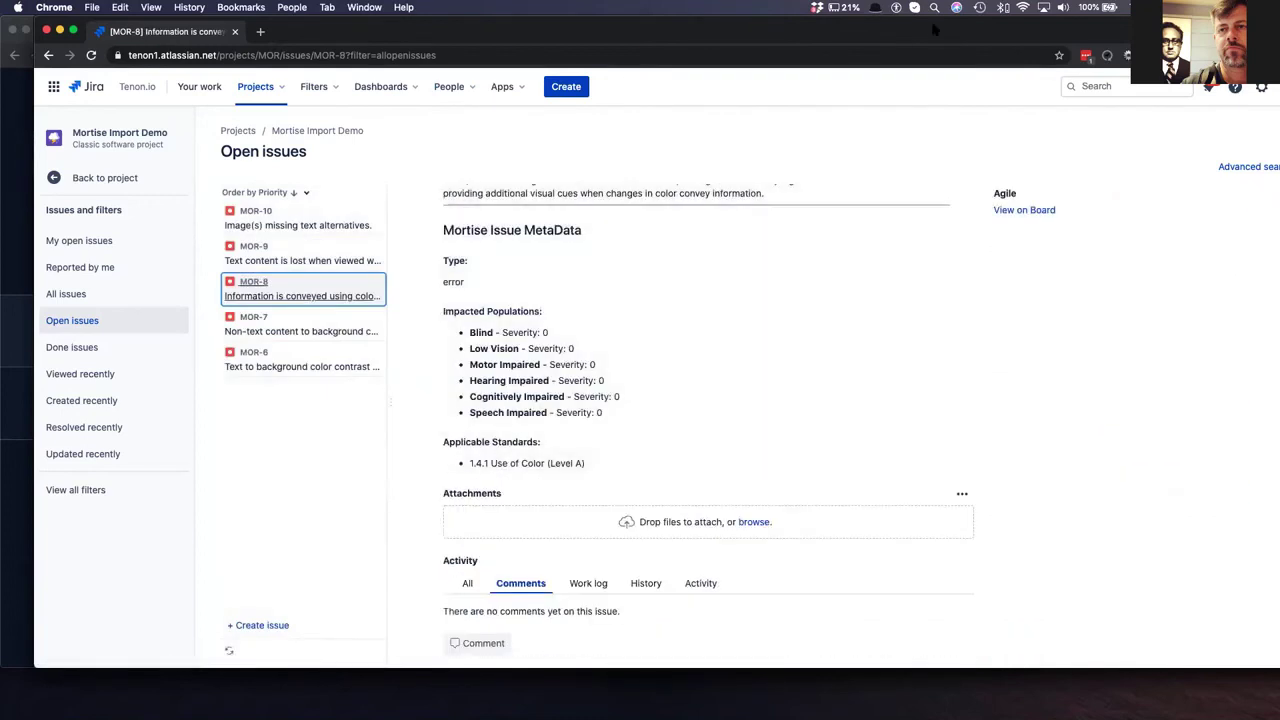
key(super+m)
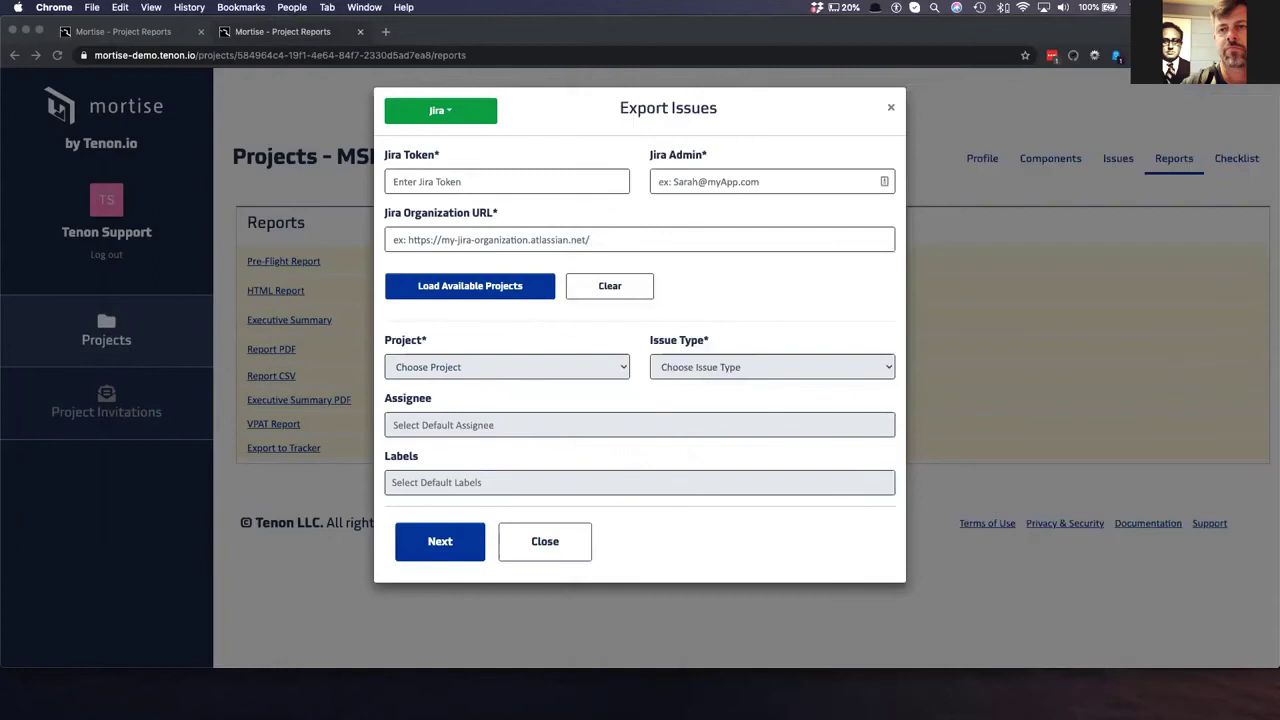
- Switch the export tracker to GitHub, check the token and repo owner fields, then close without exporting
click(446, 113)
click(430, 160)
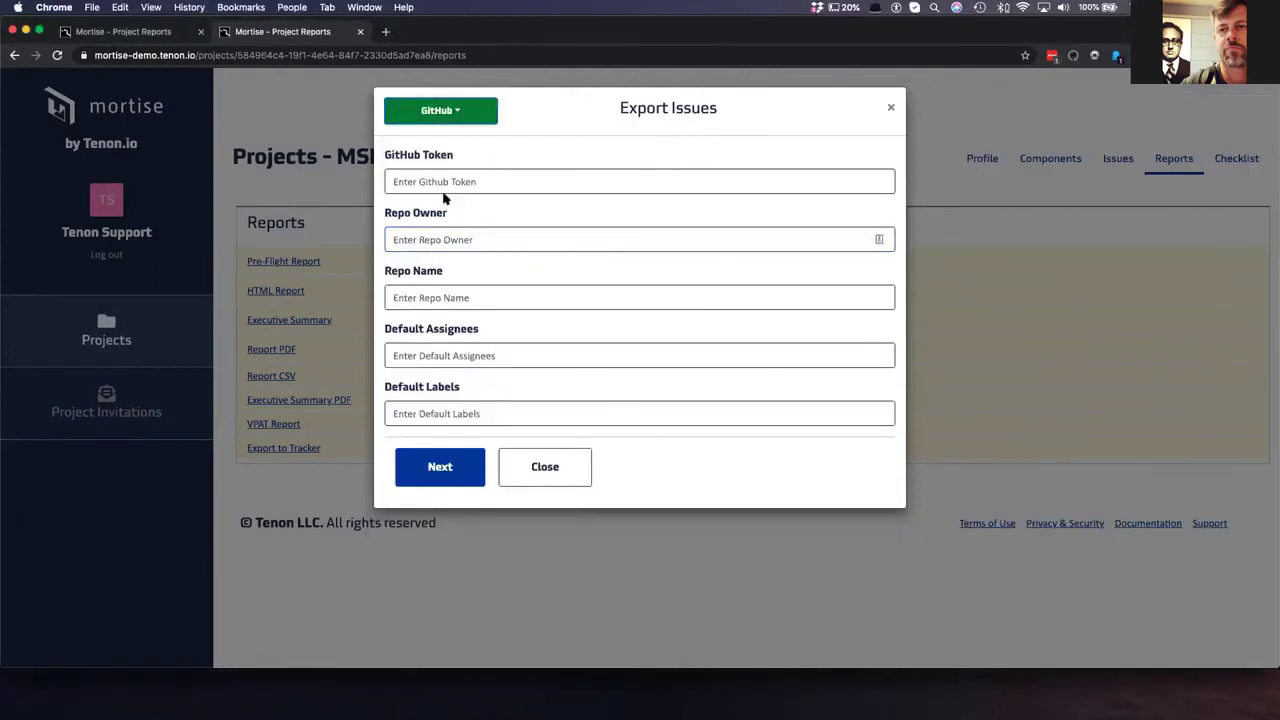
click(445, 184)
click(467, 237)
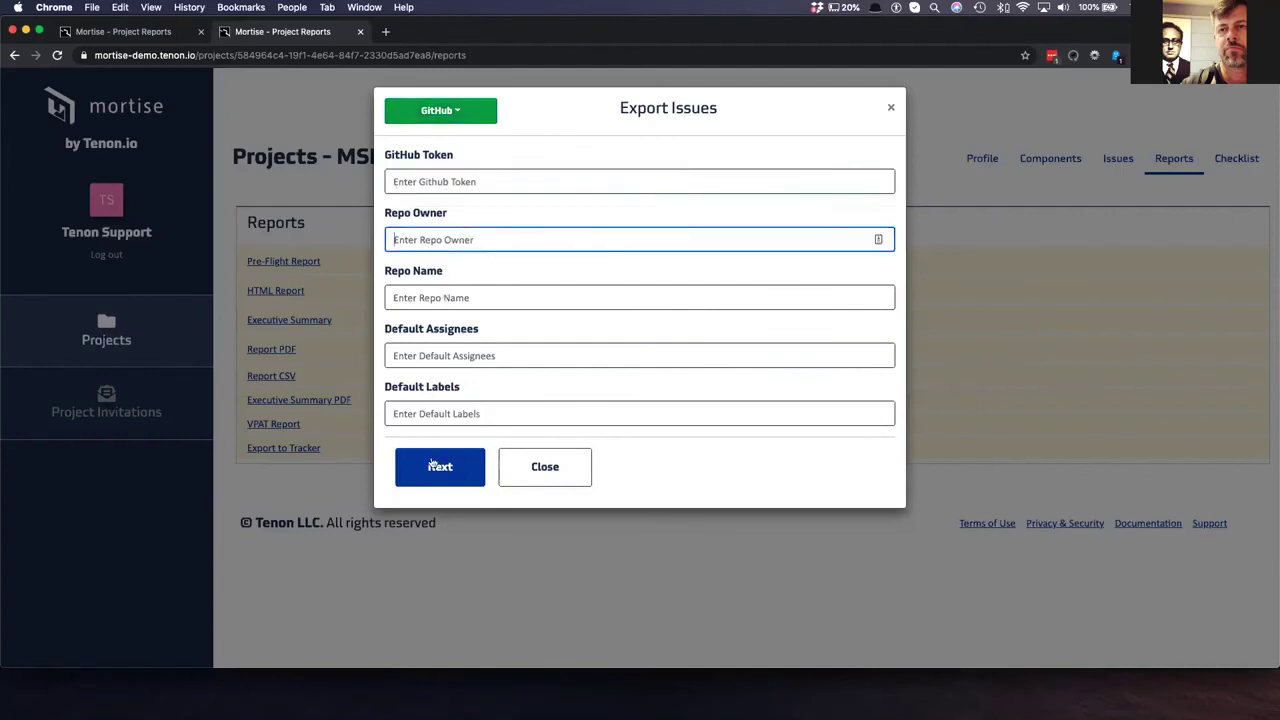
click(585, 476)
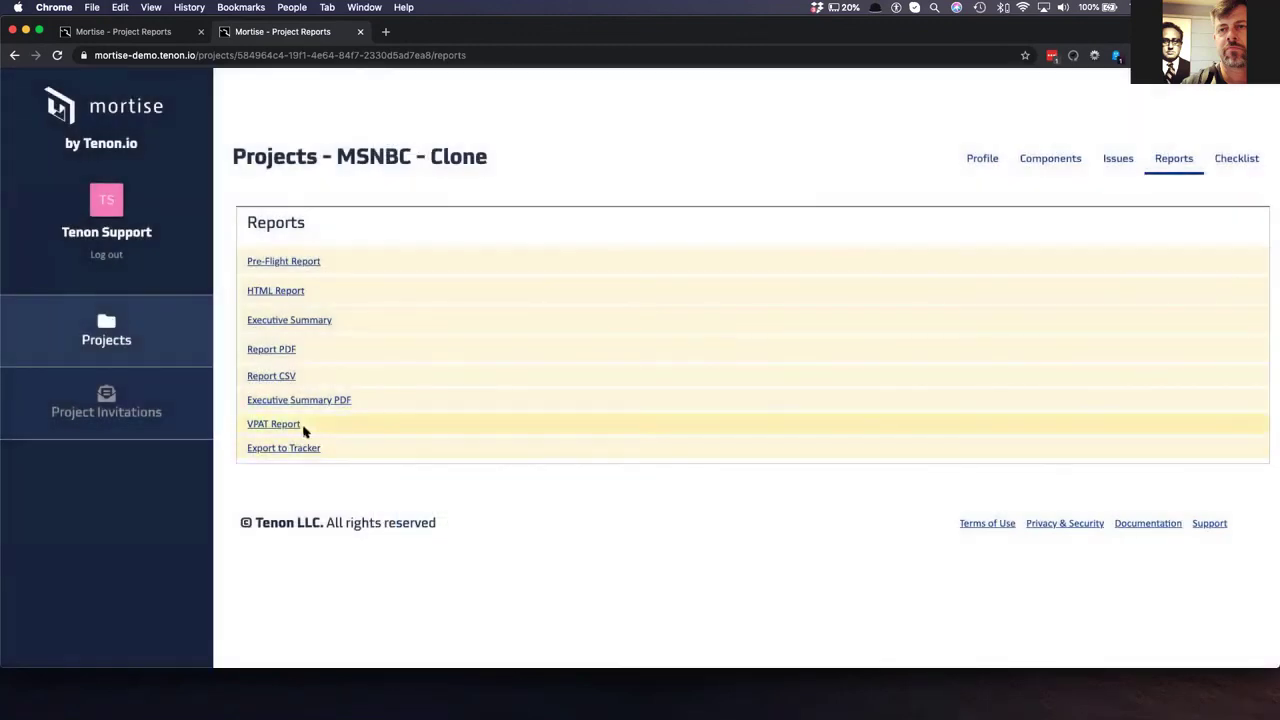
- Open the VPAT report and scroll past the product details and standards tables into Level A
click(275, 428)
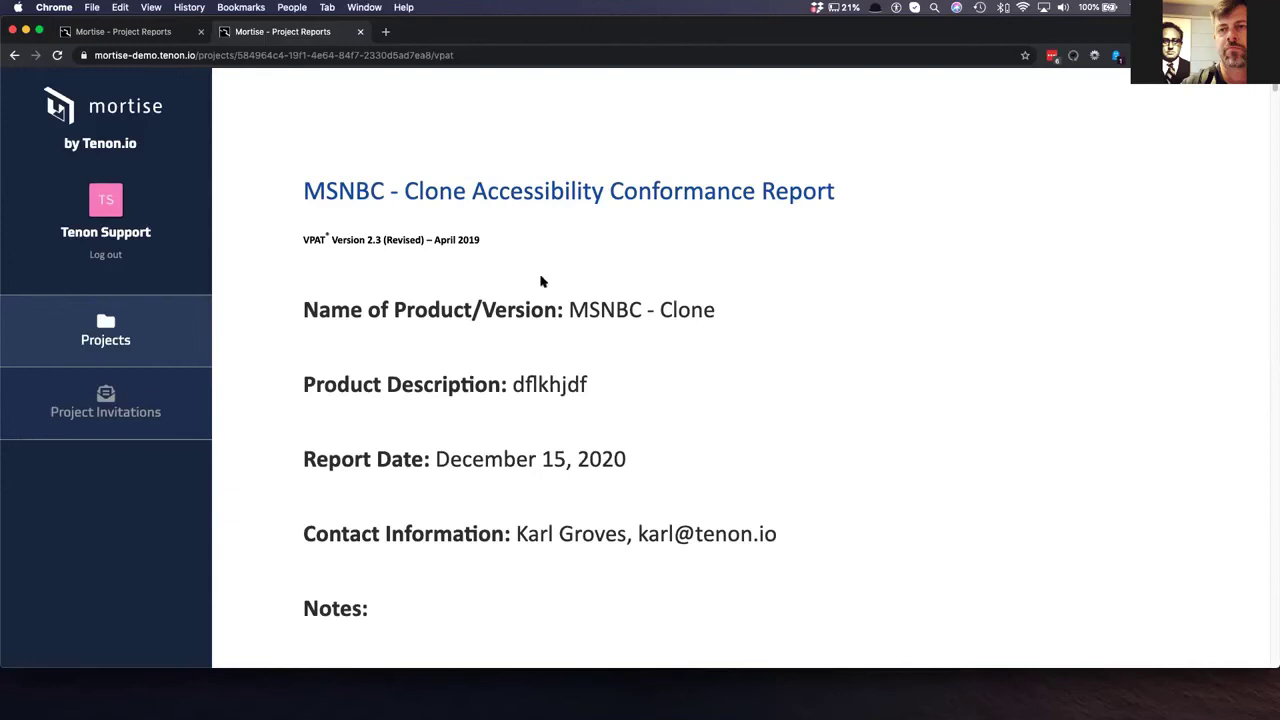
scroll(645, 410, down, 1)
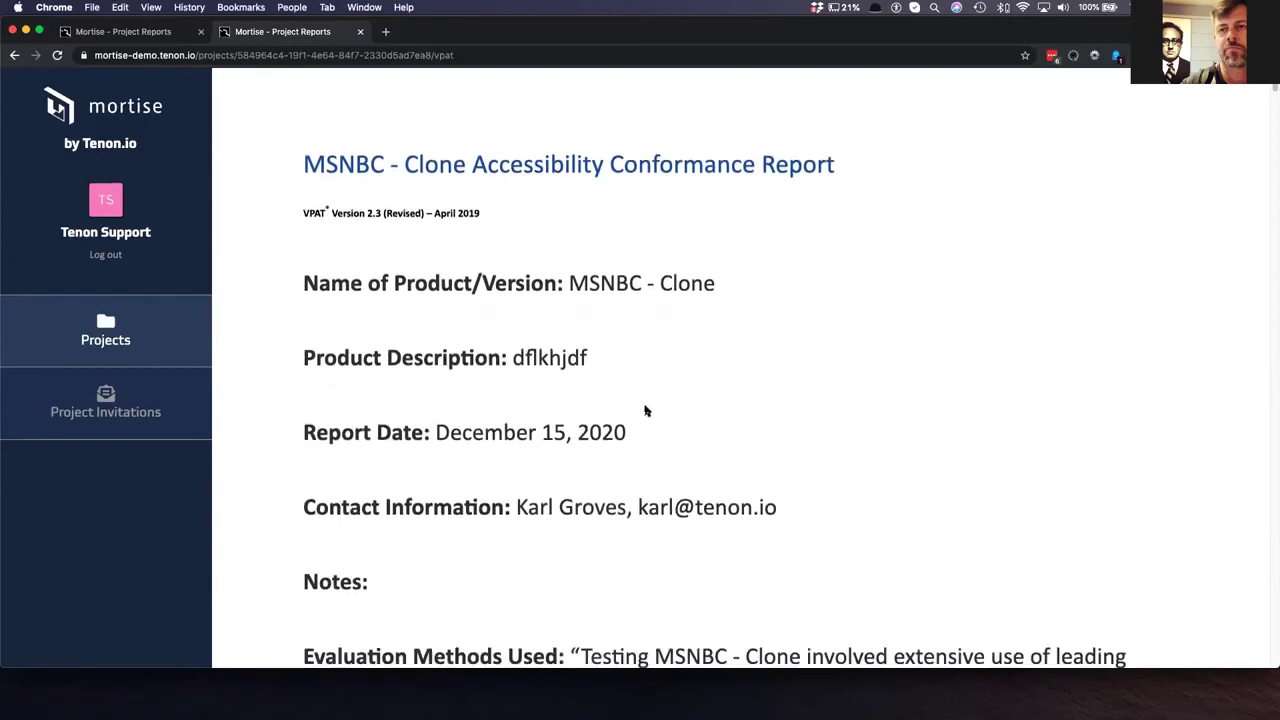
scroll(645, 410, down, 10)
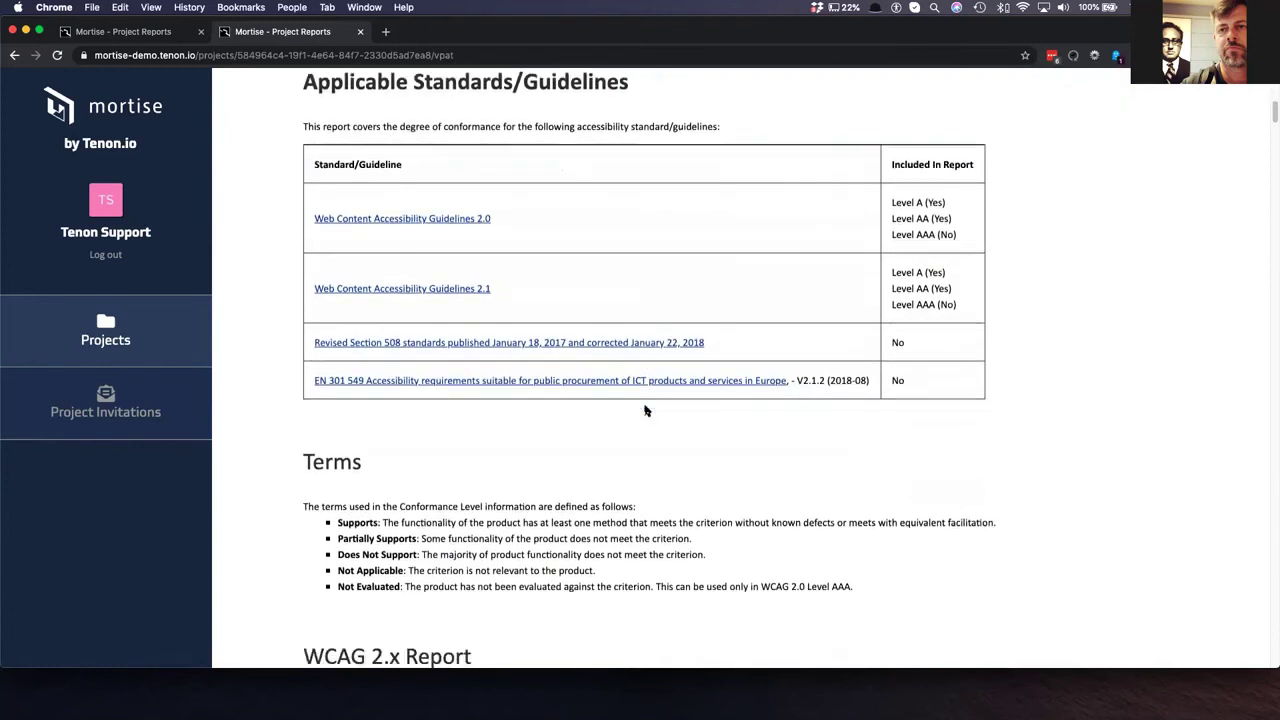
scroll(645, 410, up, 12)
scroll(645, 410, down, 4)
scroll(645, 410, down, 3)
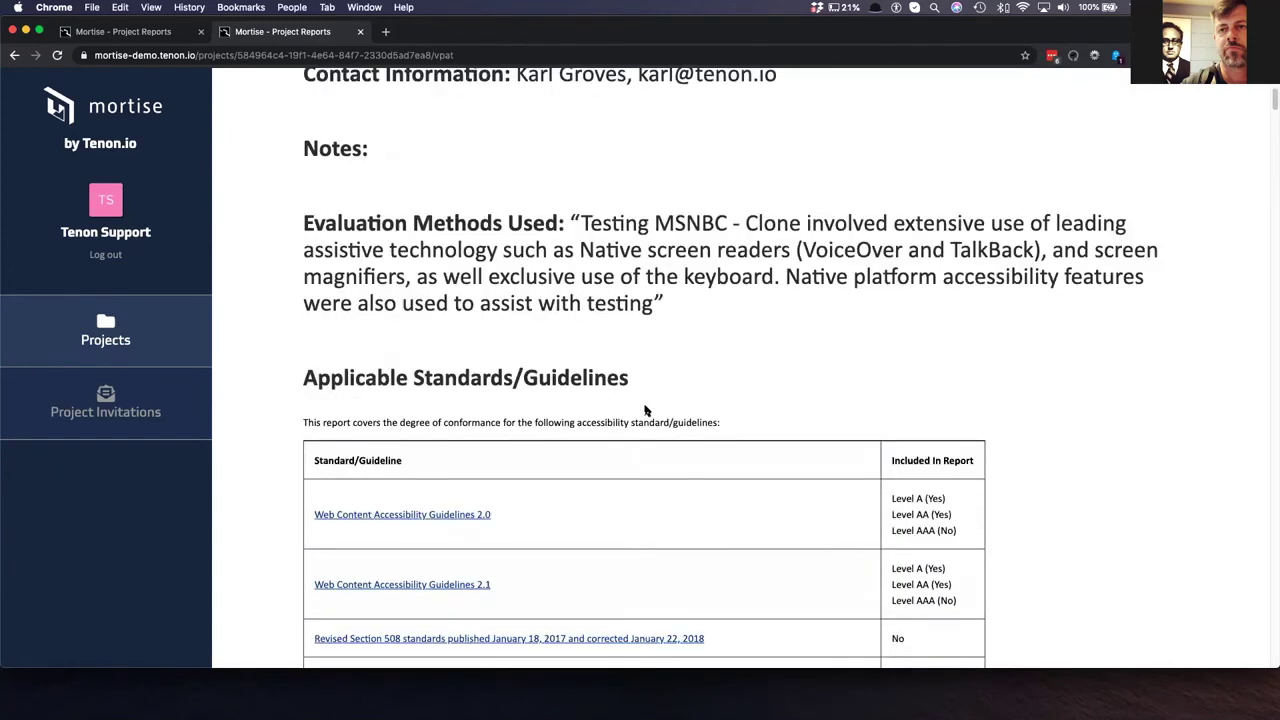
scroll(645, 410, down, 12)
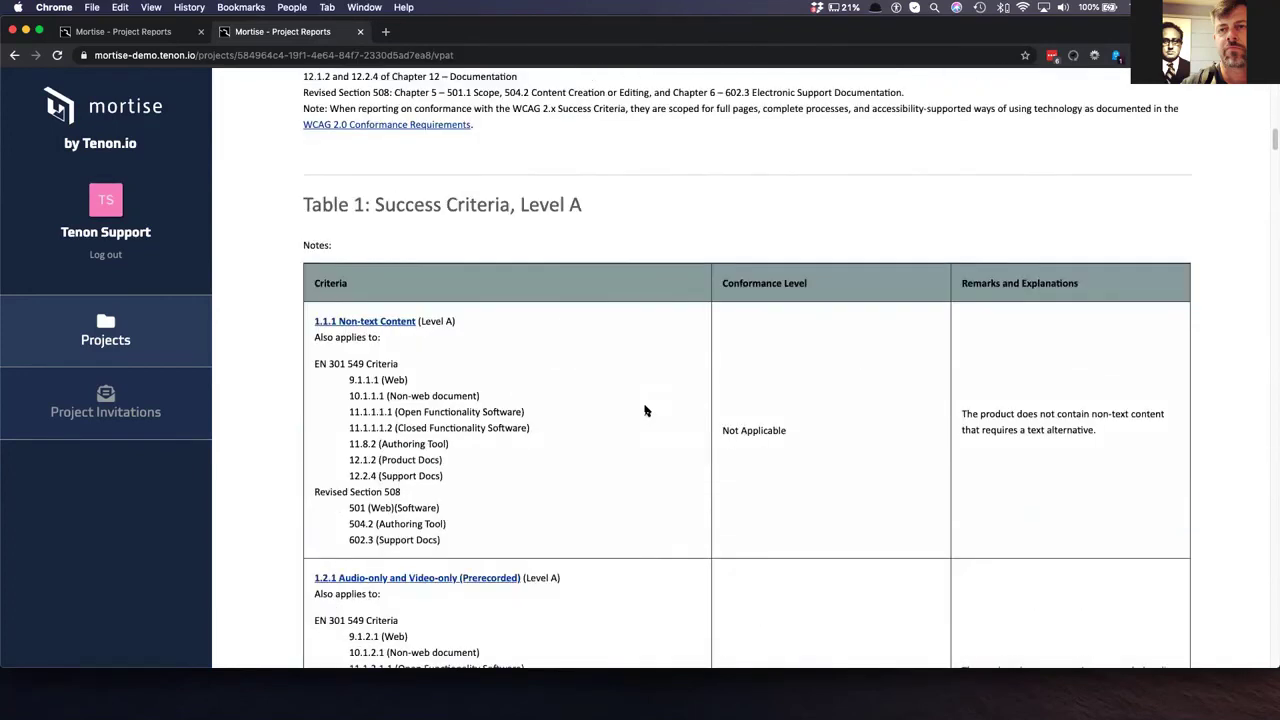
scroll(645, 410, up, 6)
scroll(645, 410, down, 4)
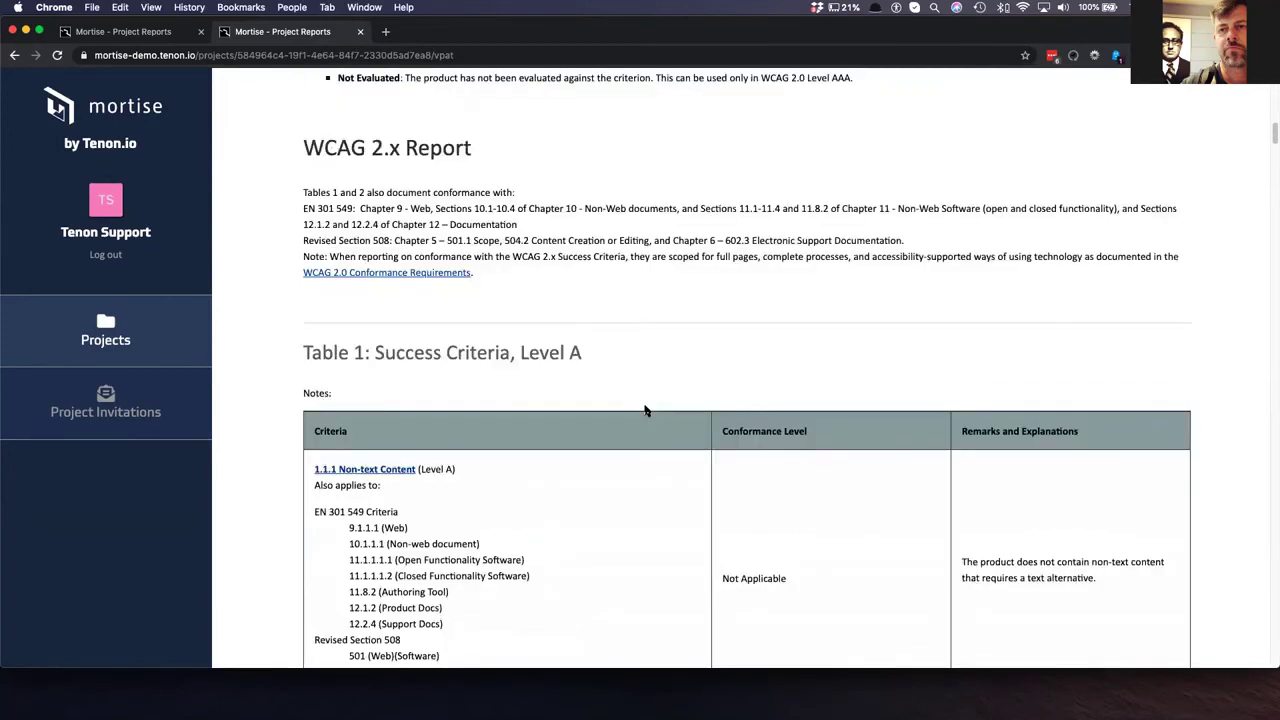
scroll(645, 410, down, 1)
scroll(686, 410, down, 1)
scroll(686, 410, down, 20)
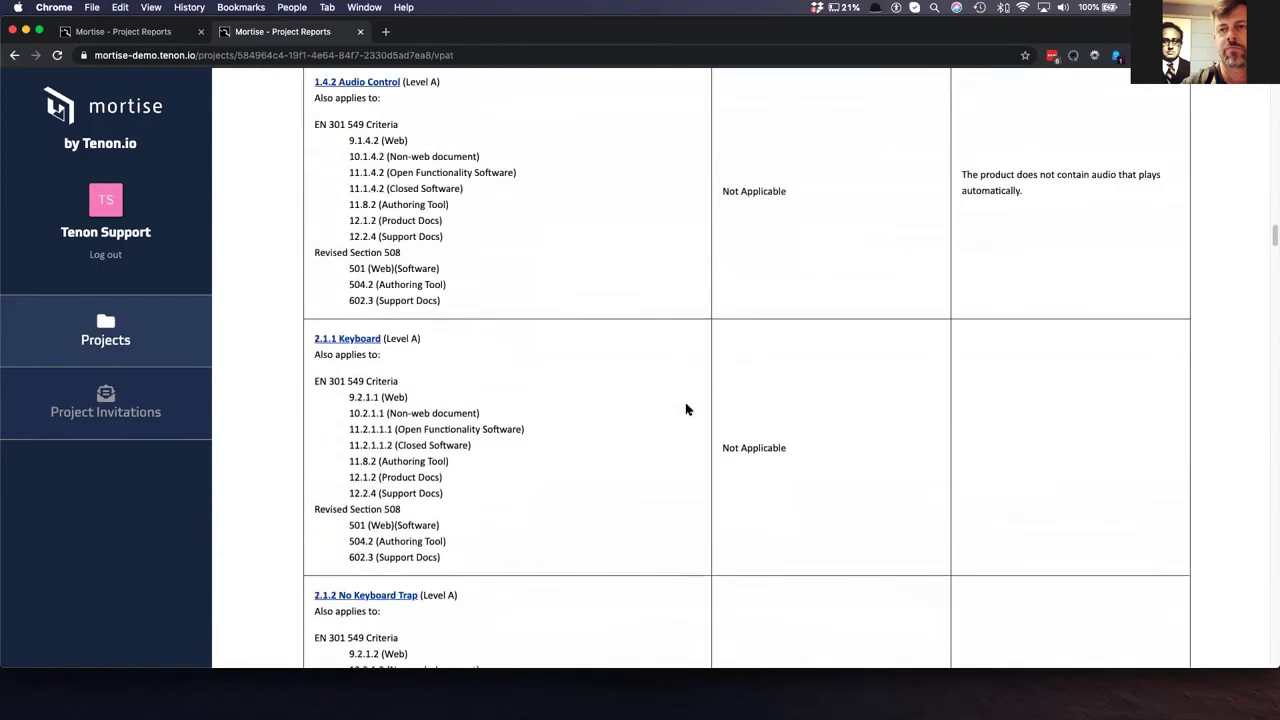
scroll(686, 410, down, 12)
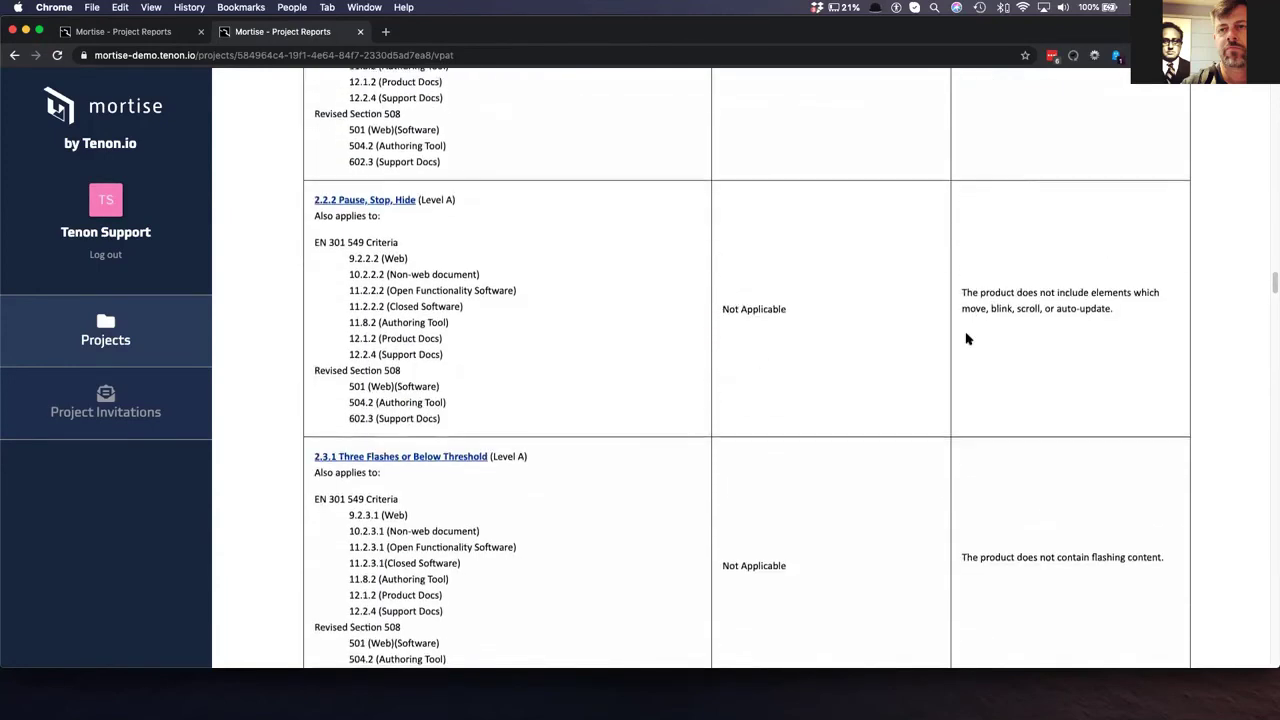
scroll(966, 339, down, 13)
scroll(940, 452, down, 7)
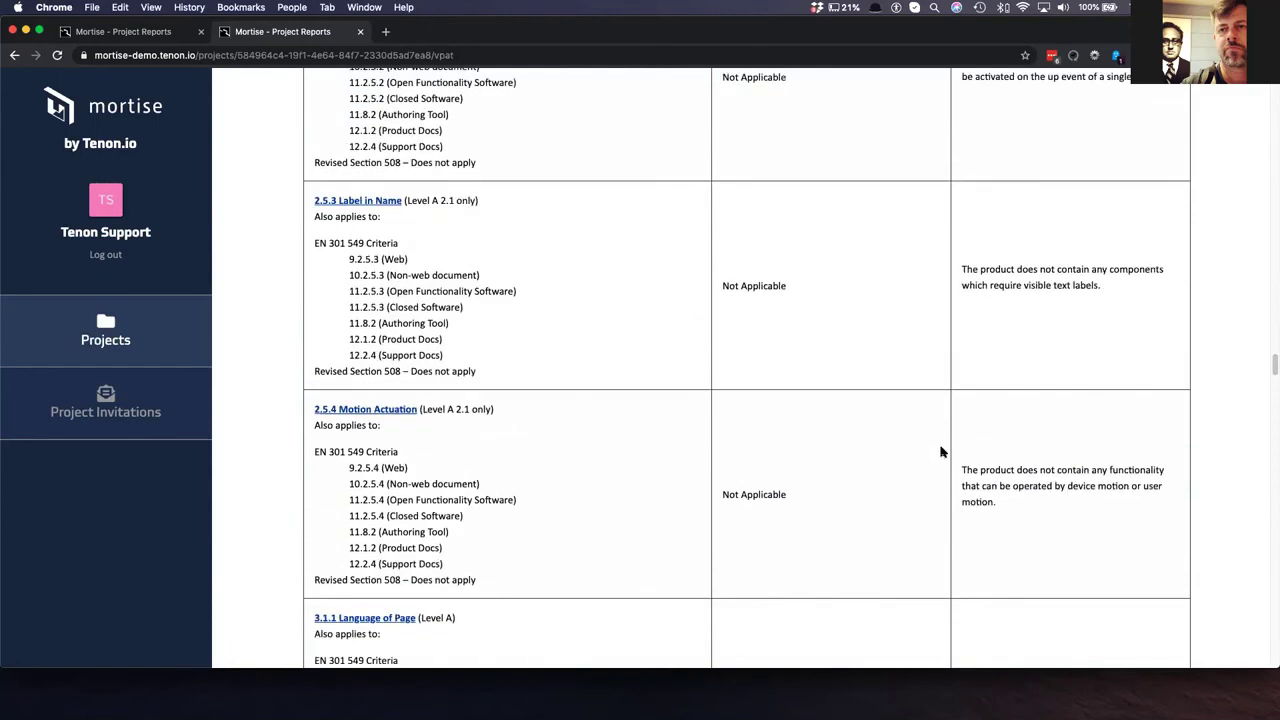
scroll(940, 452, up, 1)
scroll(742, 395, up, 1)
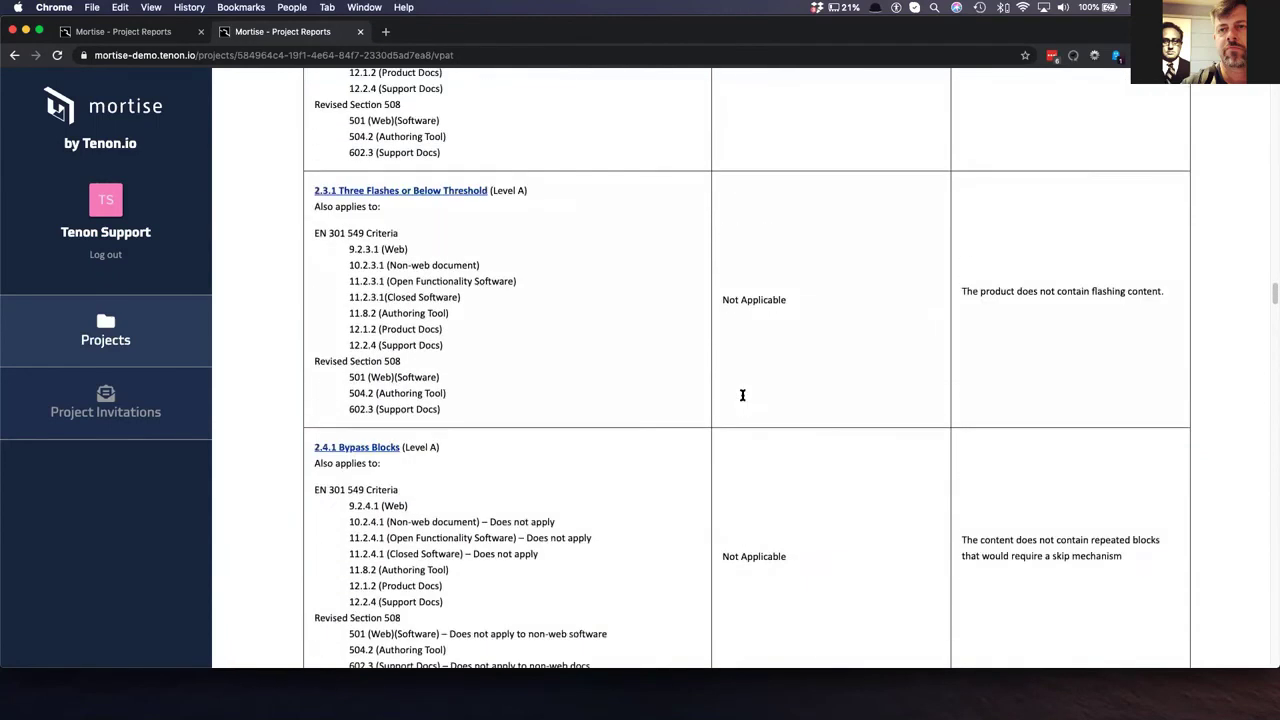
scroll(742, 395, up, 15)
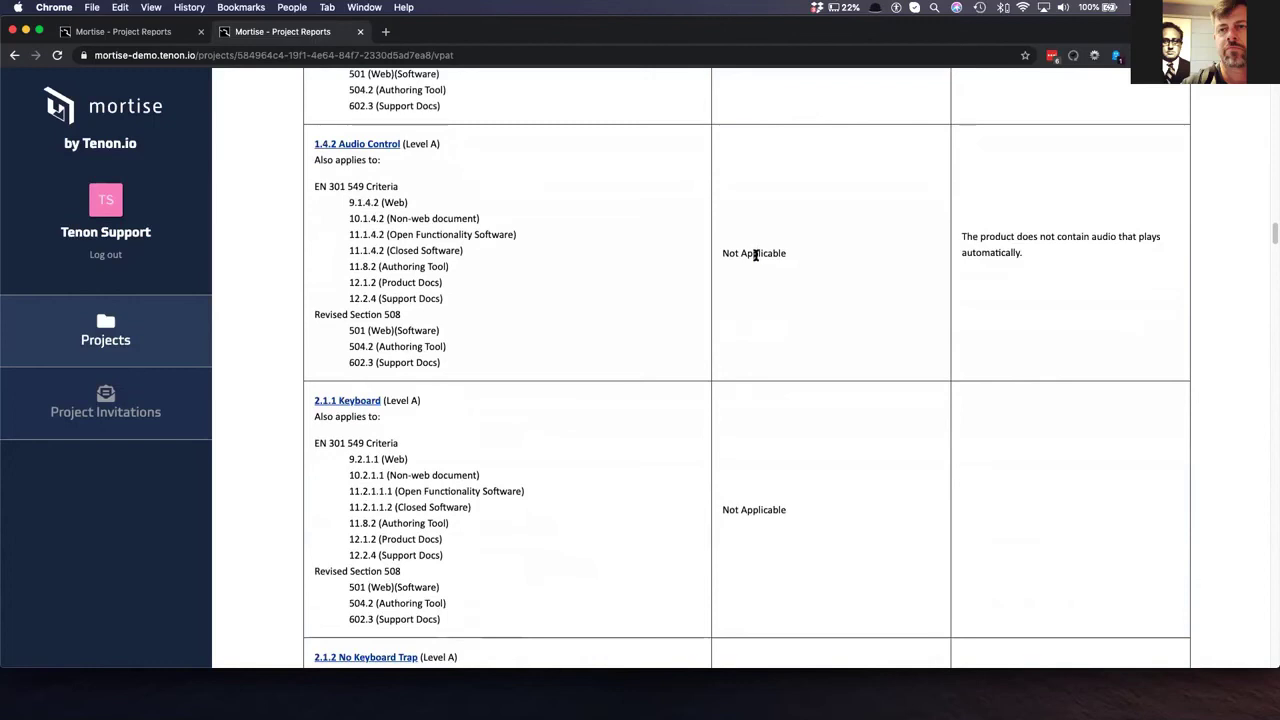
- Highlight the 1.4.2 and 1.2.3 remarks, then scroll the Level A table down through 4.1.2
double_click(756, 254)
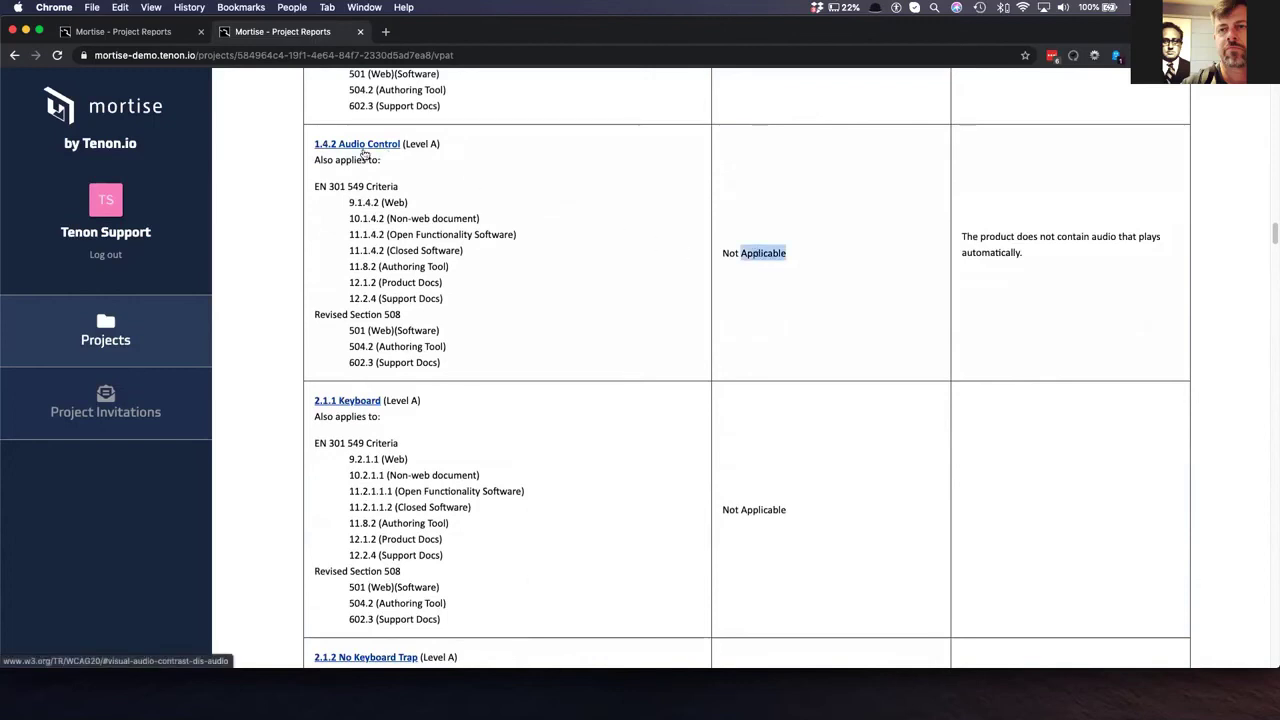
scroll(1005, 245, up, 4)
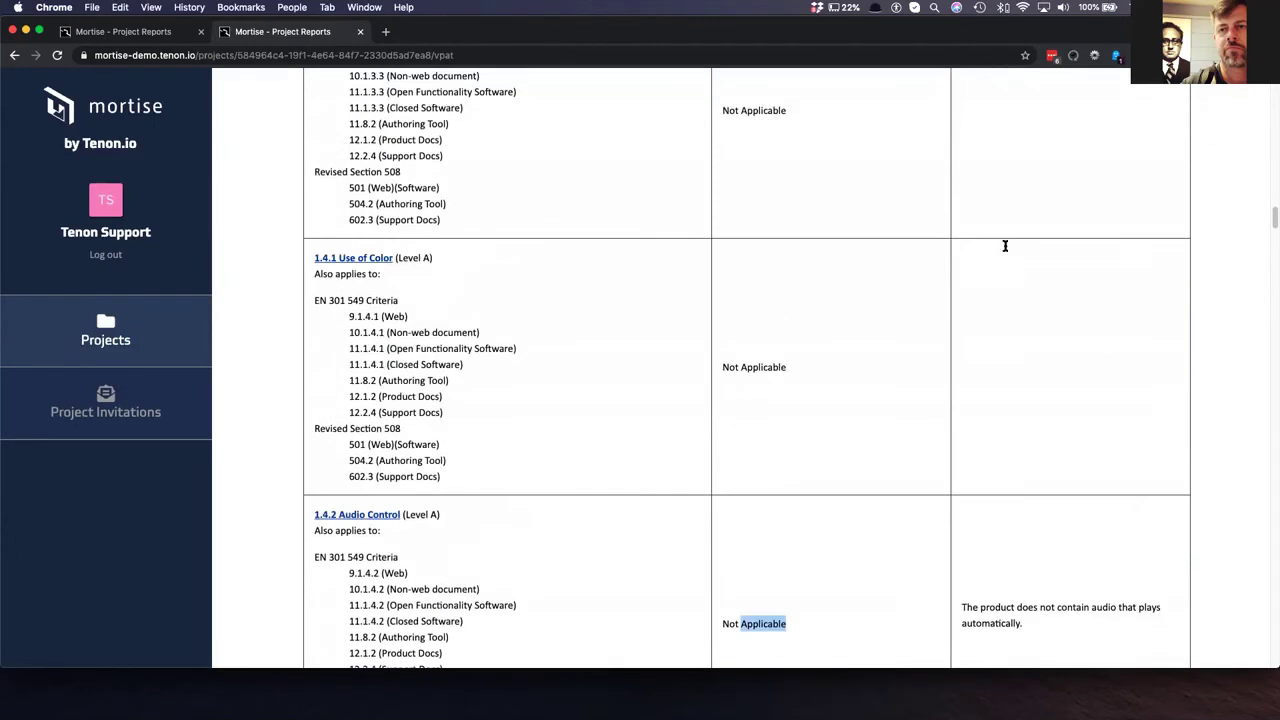
scroll(1005, 245, up, 10)
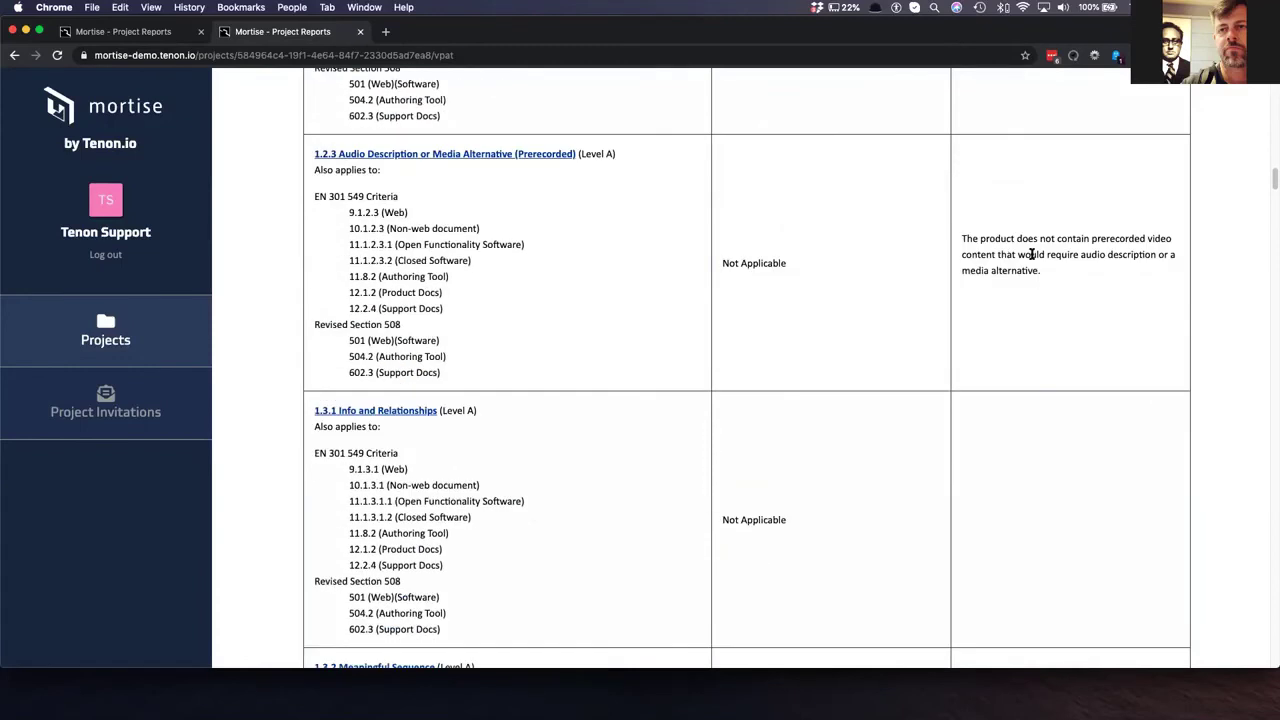
drag(1043, 277, 962, 236)
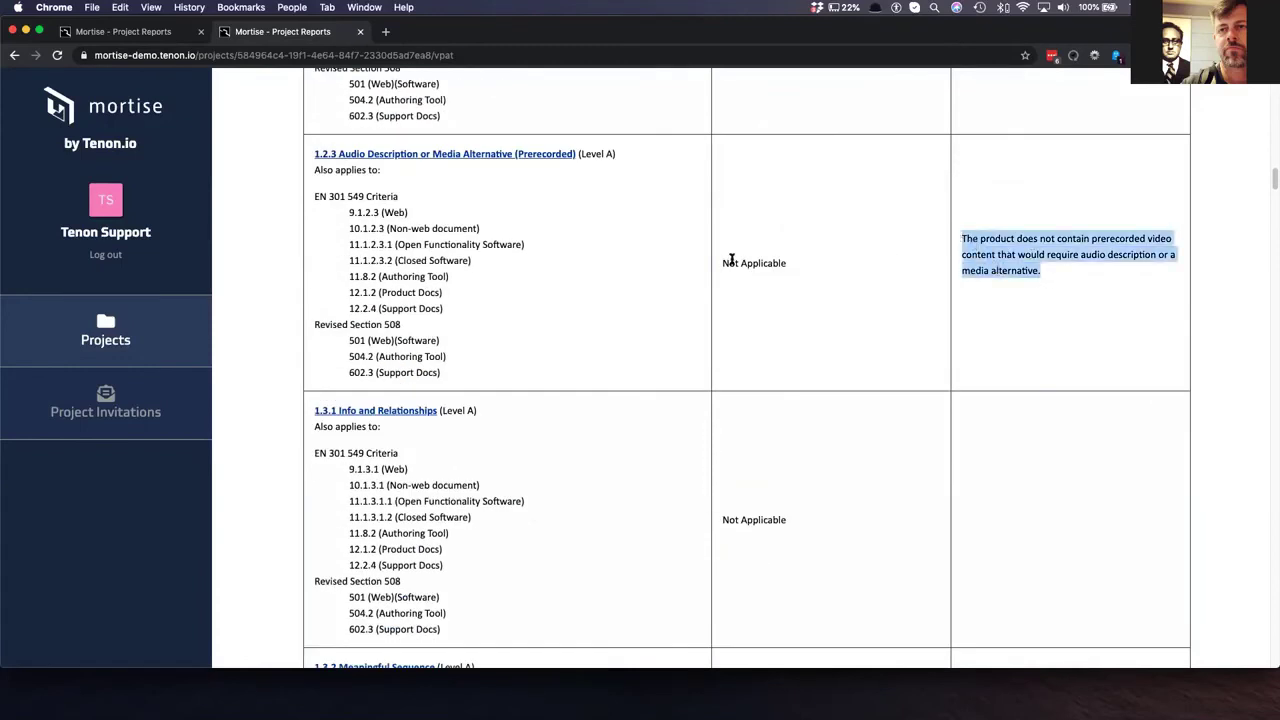
click(1008, 258)
scroll(1011, 265, up, 6)
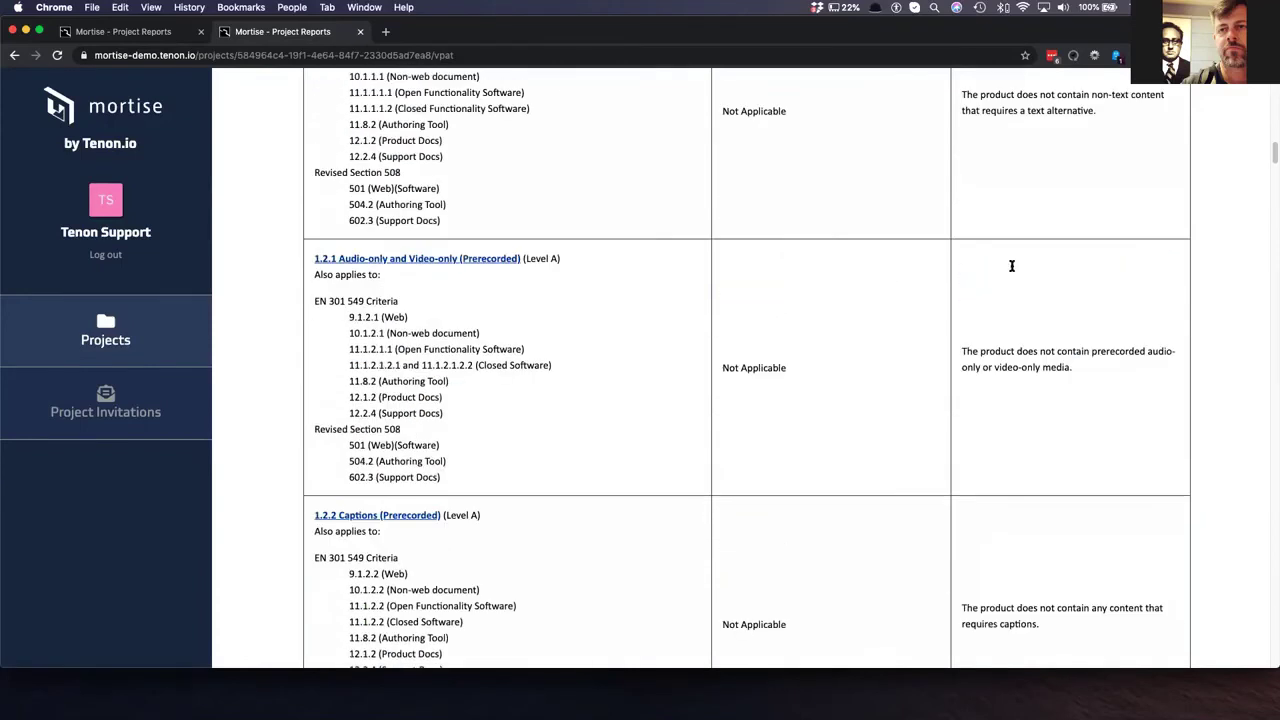
scroll(1008, 275, up, 3)
scroll(622, 301, down, 2)
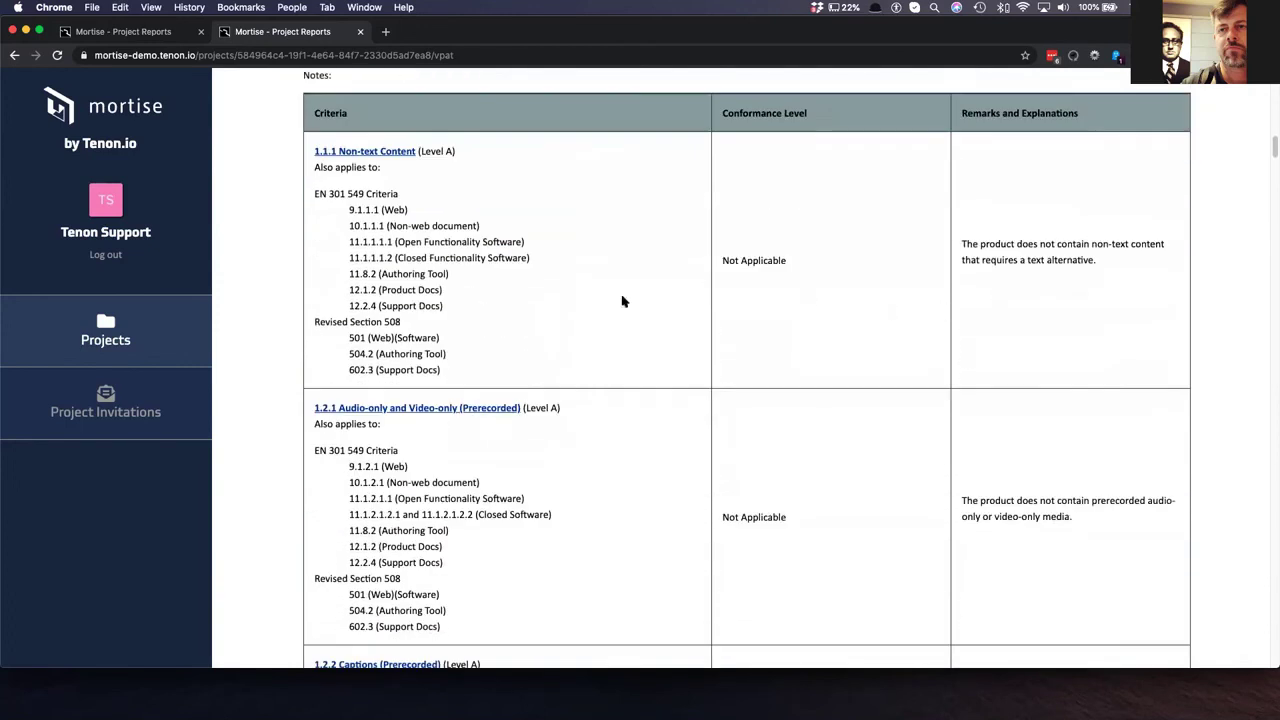
scroll(622, 301, down, 10)
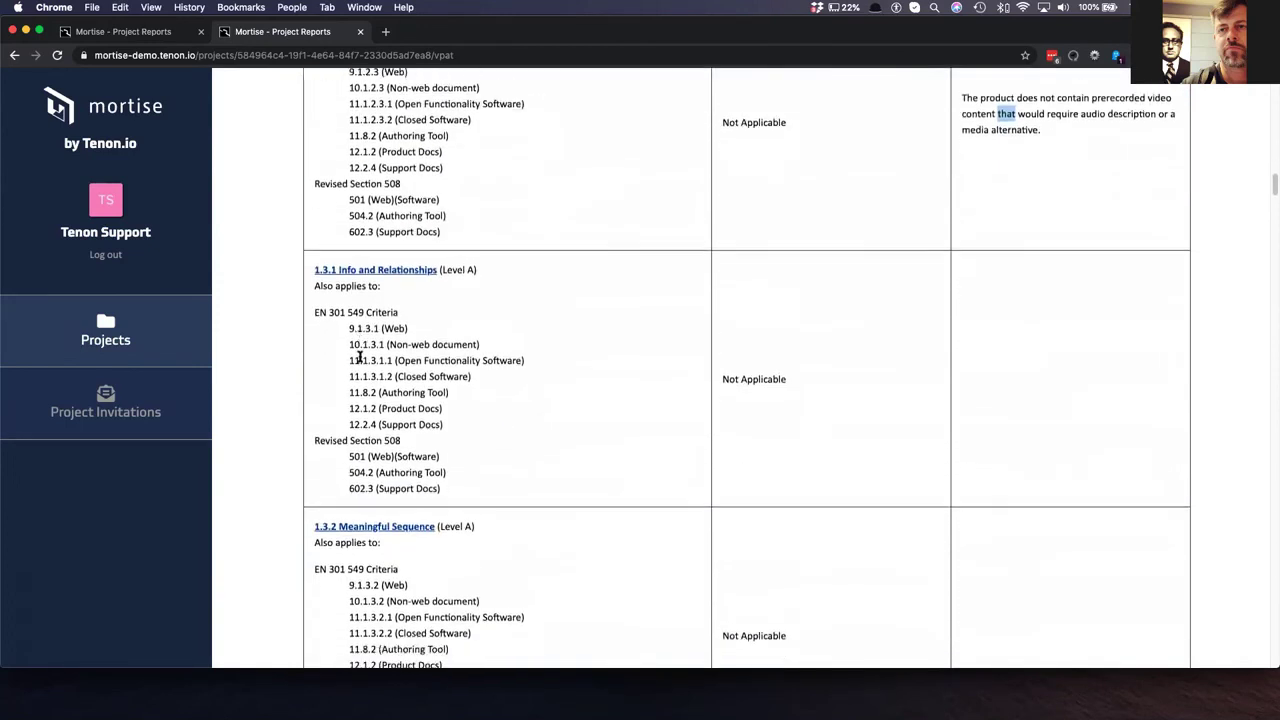
scroll(359, 357, down, 20)
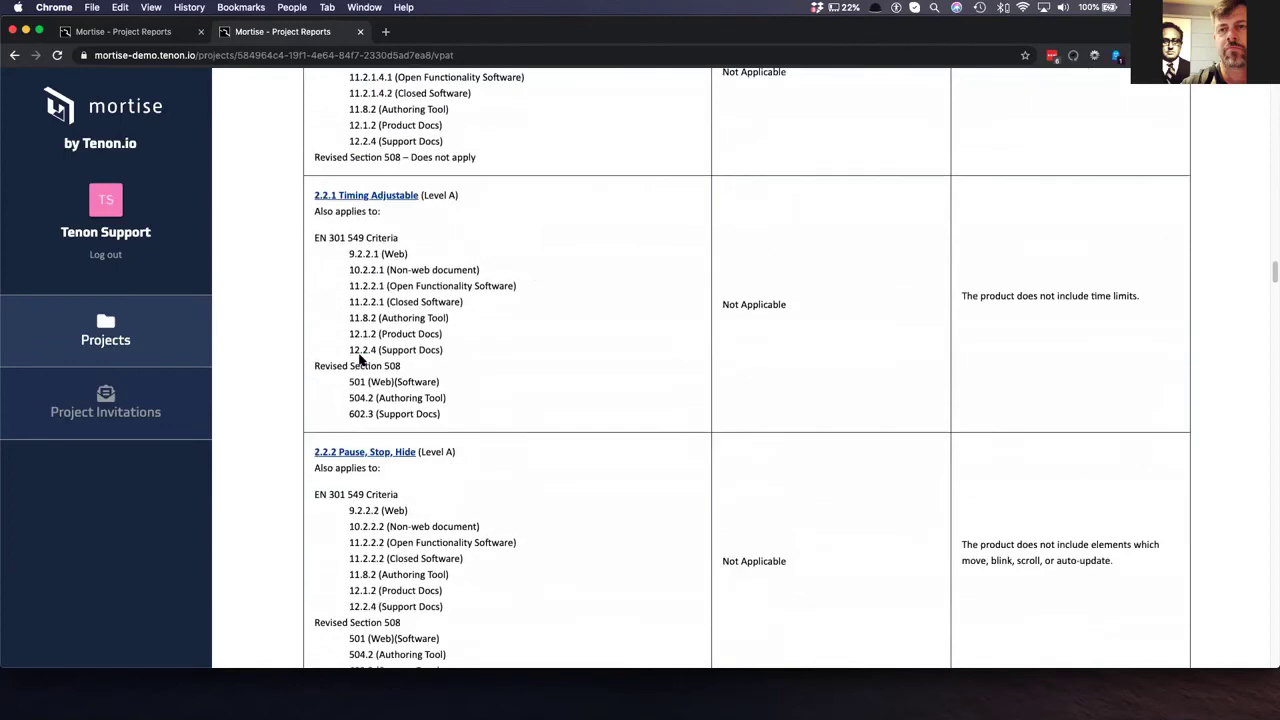
scroll(359, 360, down, 20)
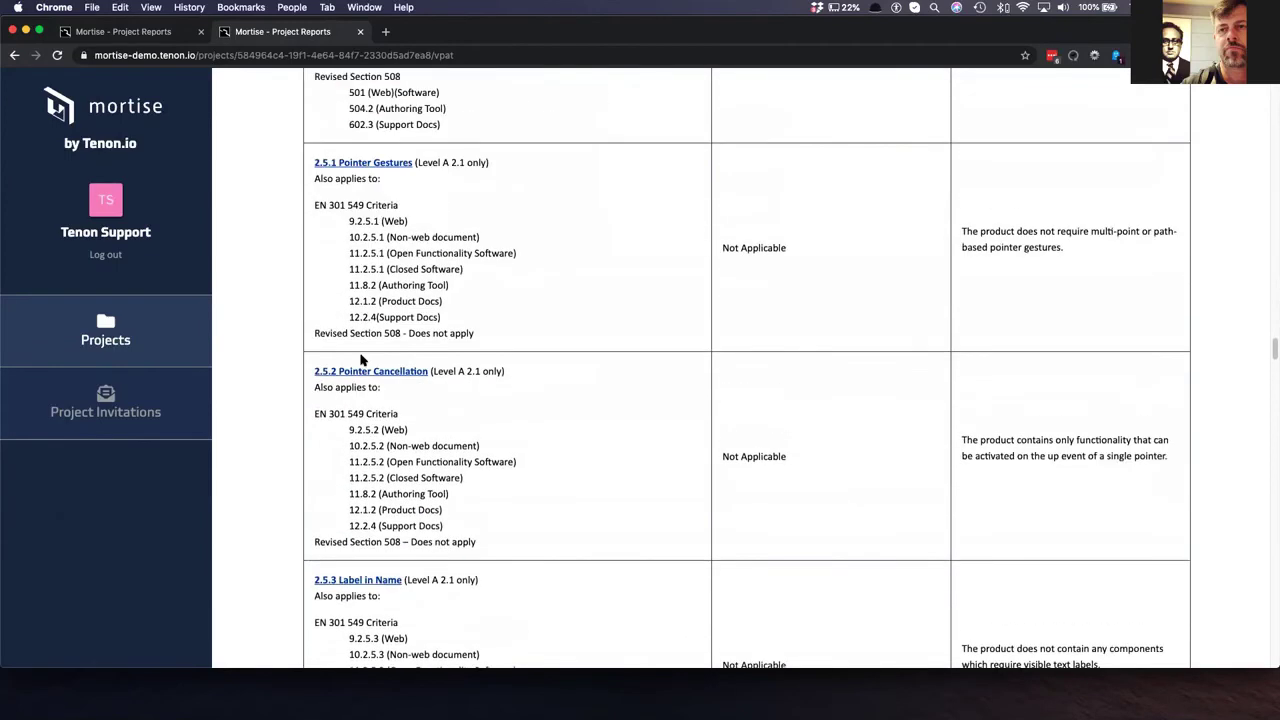
scroll(362, 360, down, 20)
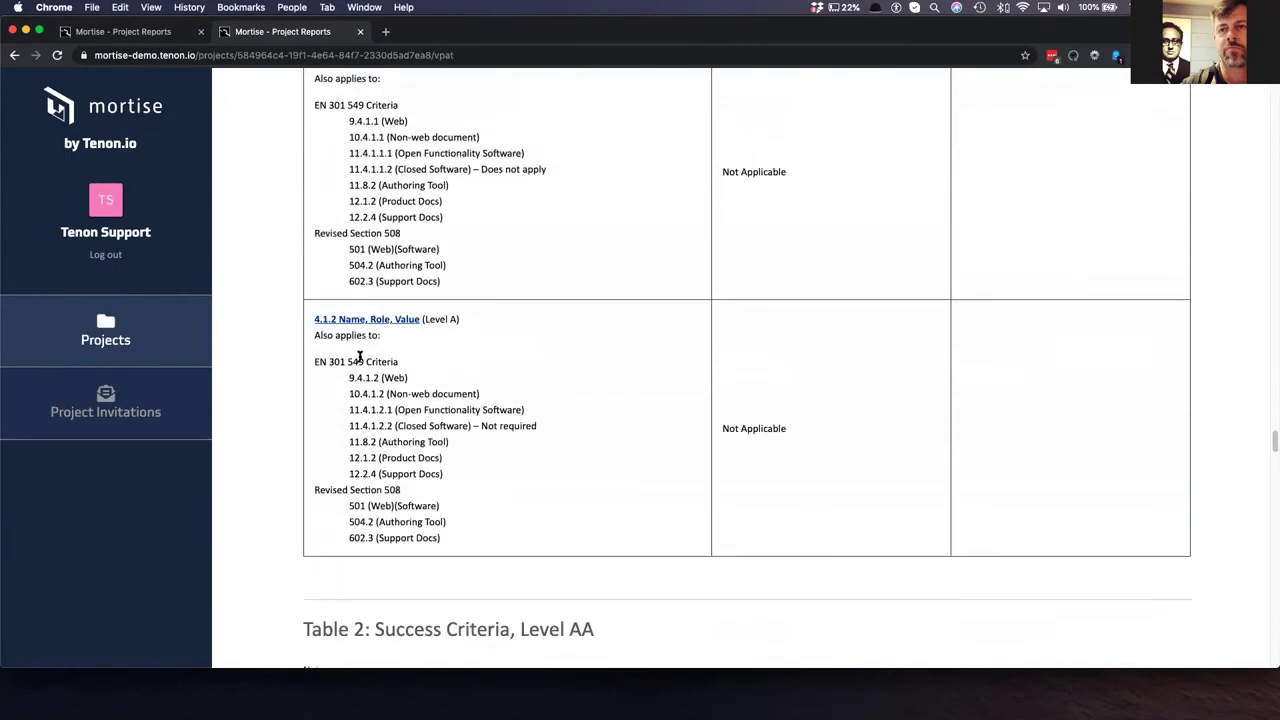
scroll(359, 357, down, 20)
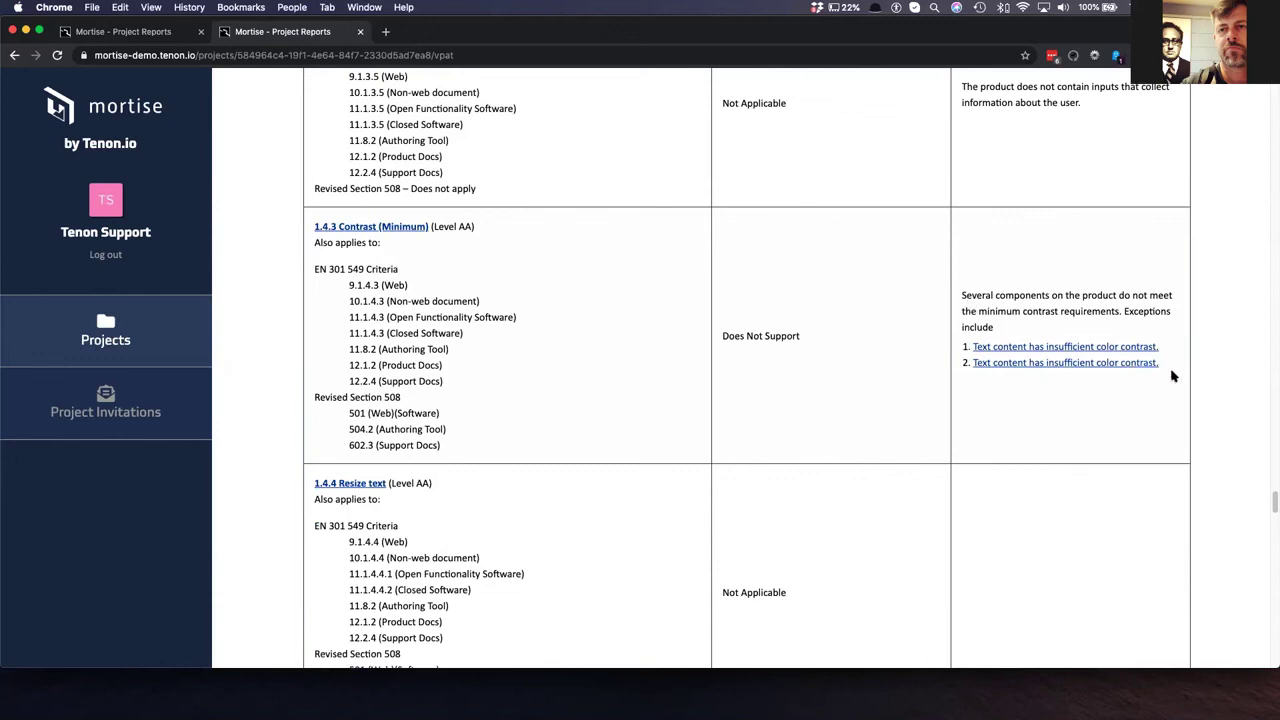
drag(1174, 376, 960, 342)
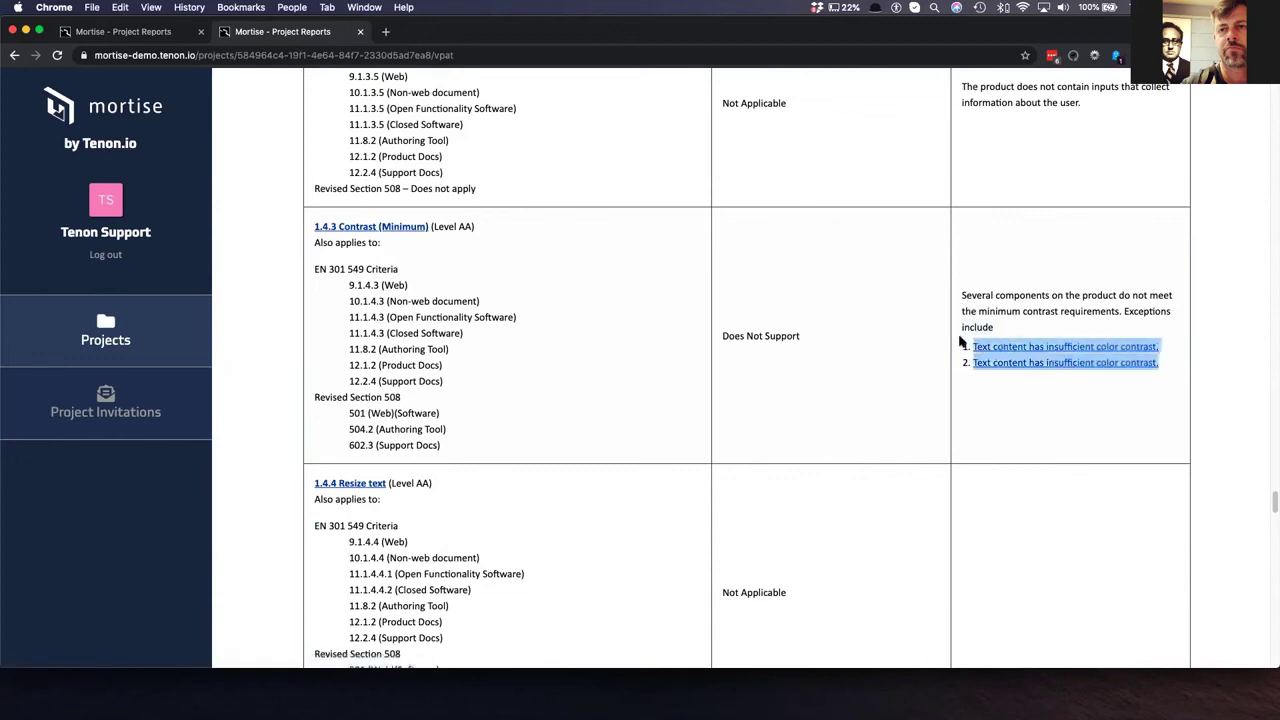
click(1010, 420)
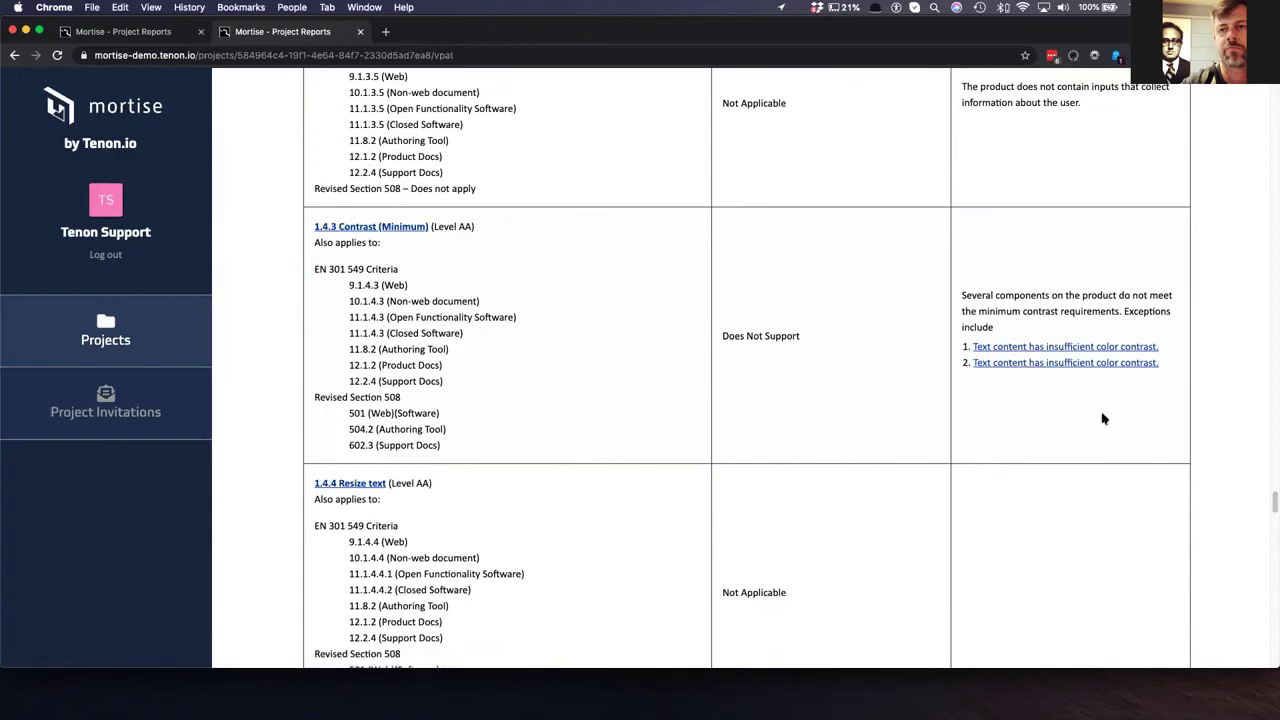
scroll(975, 378, down, 5)
scroll(979, 381, up, 1)
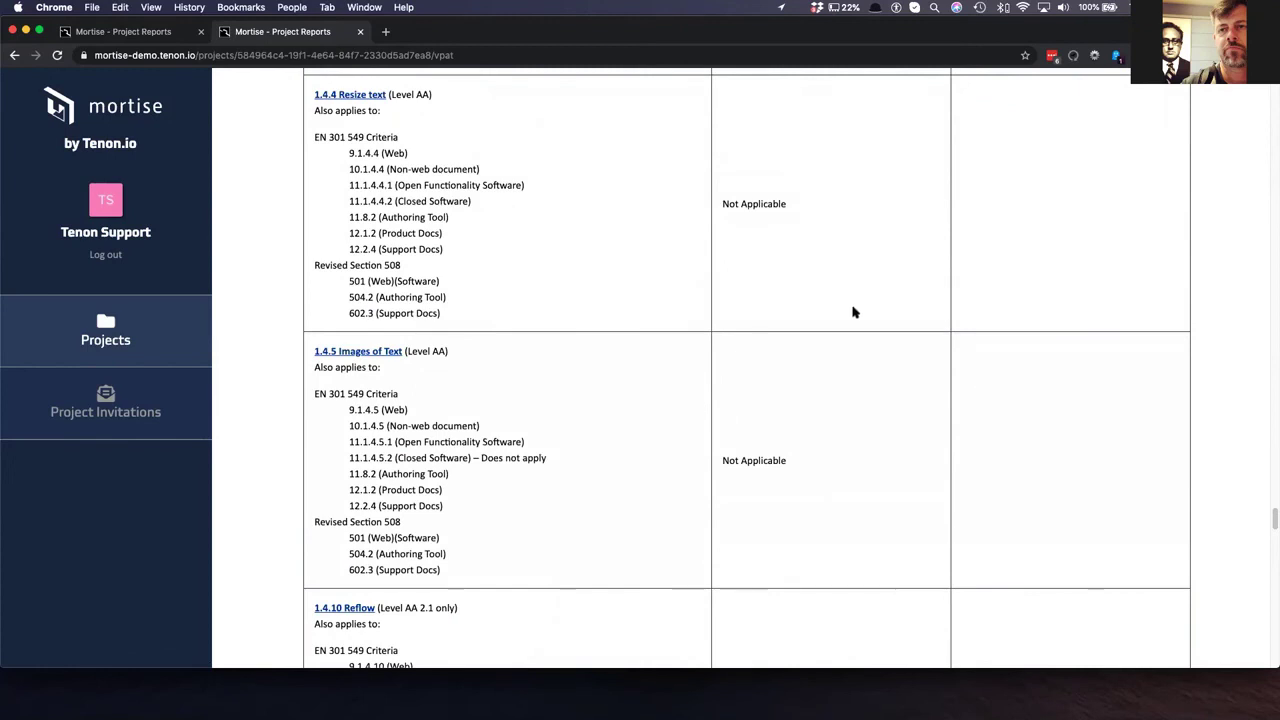
scroll(850, 310, down, 2)
scroll(749, 289, up, 15)
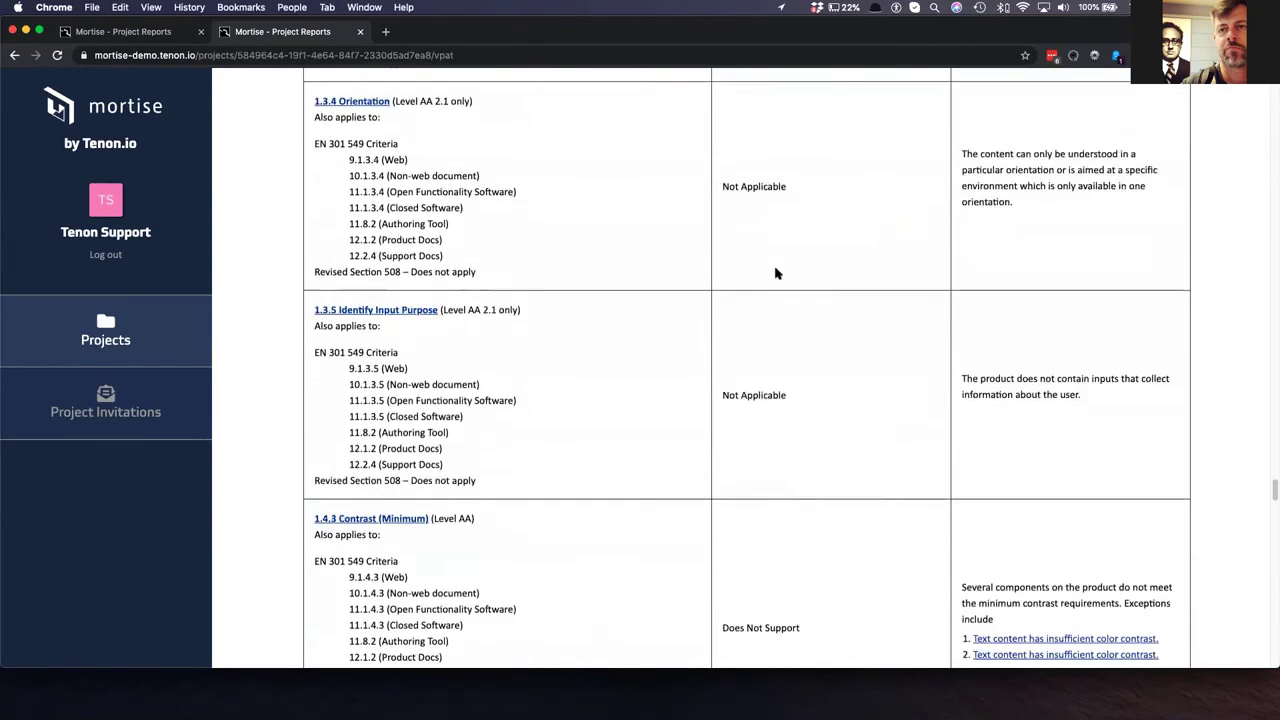